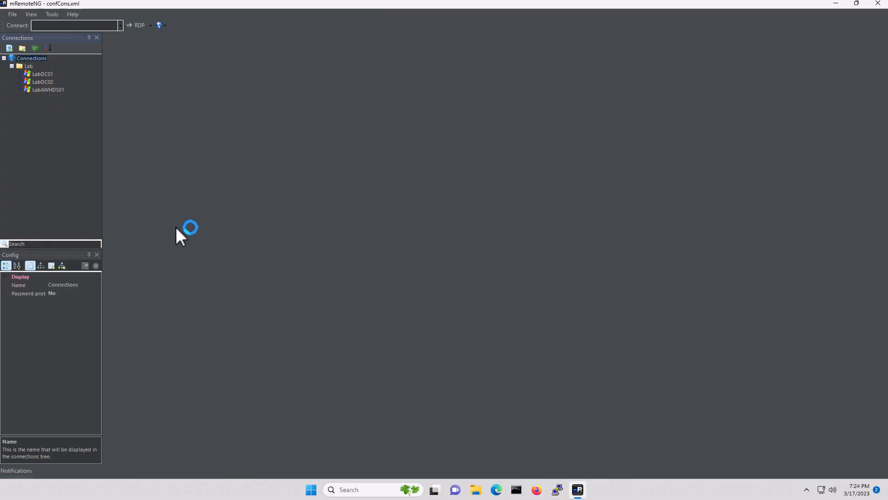
Open an RDP session to the LabAWHDS01 server (10.100.10.31) from the Connections tree
click(49, 91)
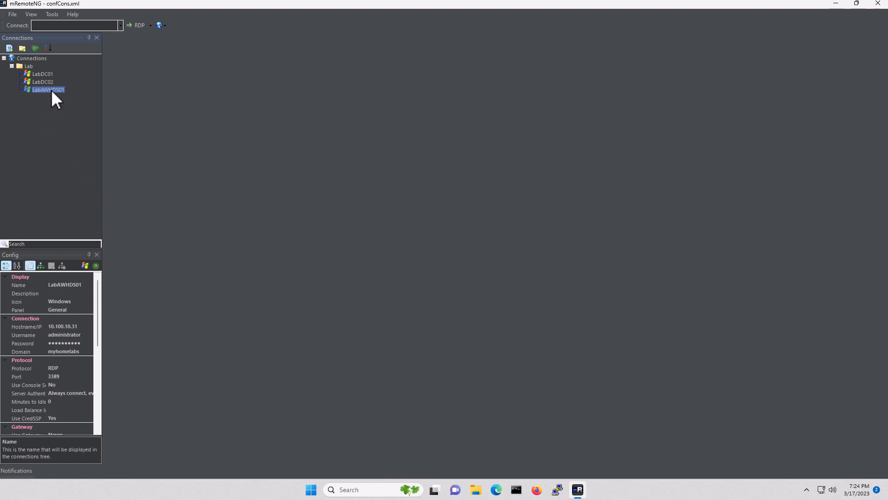
double_click(51, 90)
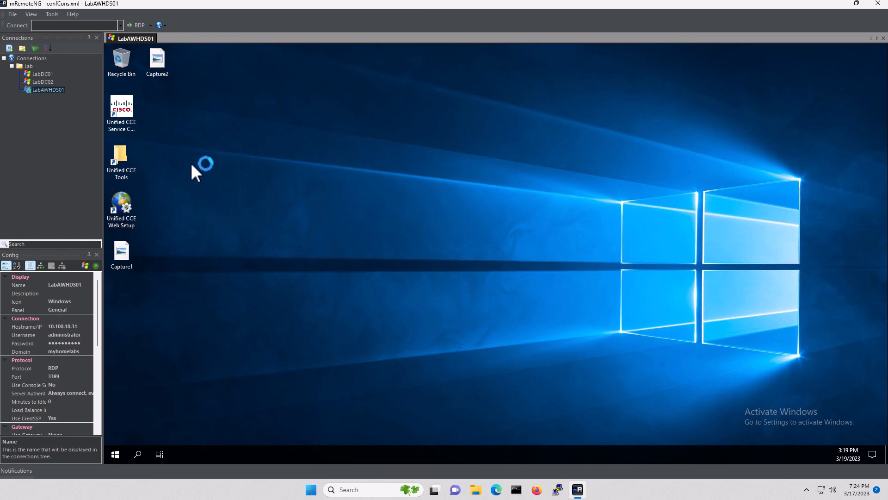
Launch the ICM/CCE Domain Manager from the Unified CCE Tools desktop folder
click(121, 152)
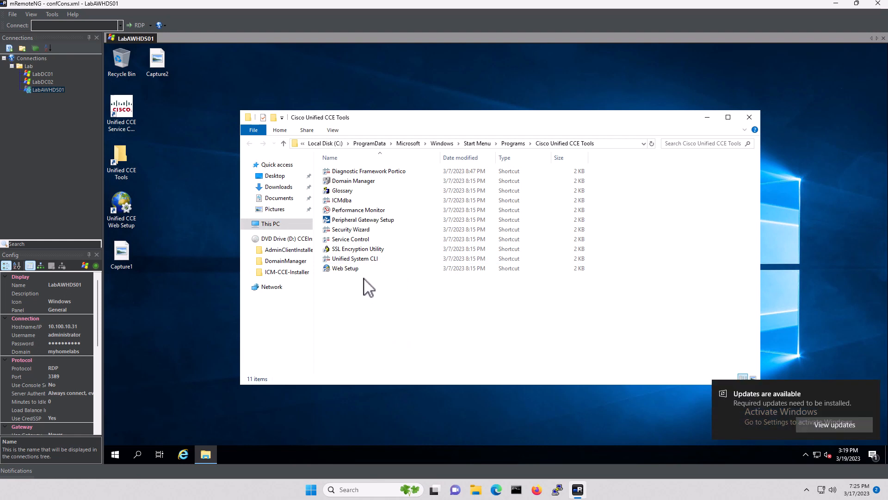
double_click(364, 182)
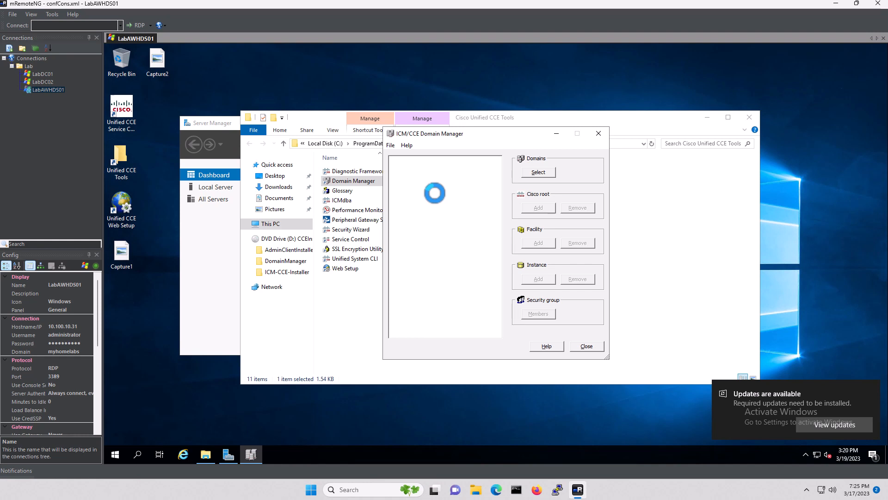
Close Server Manager and move the Domain Manager window up and left
click(220, 124)
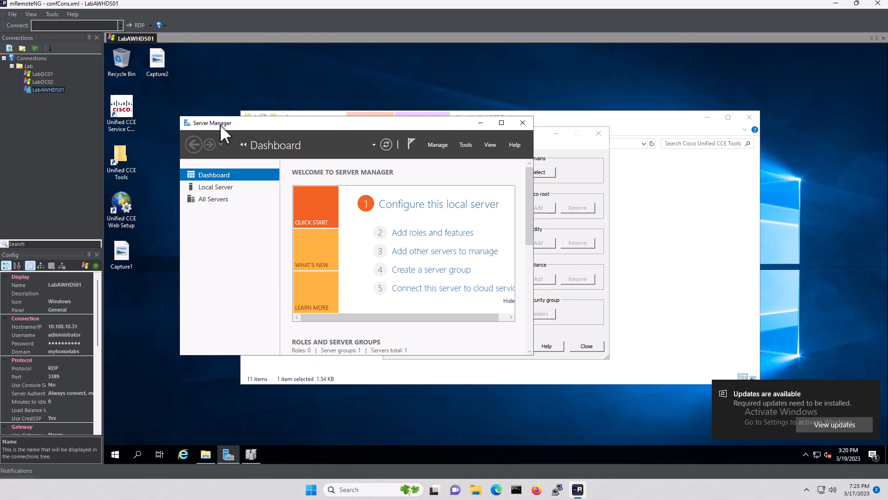
click(523, 123)
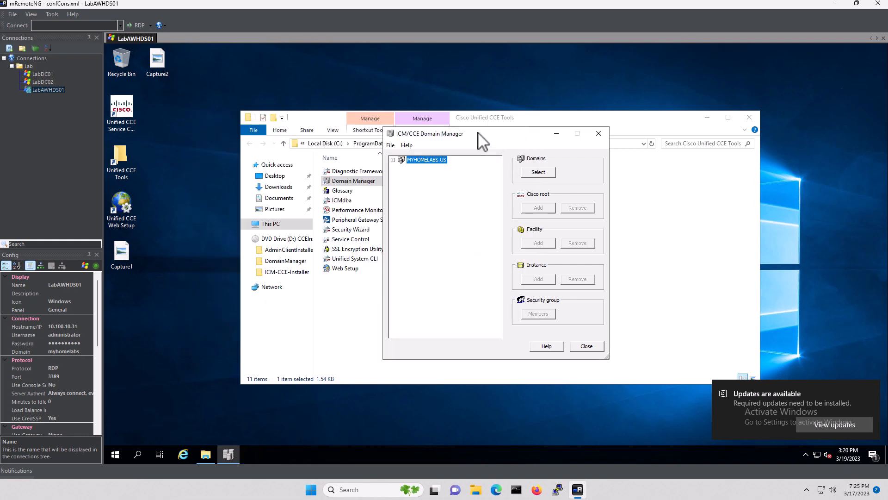
drag(479, 134, 430, 83)
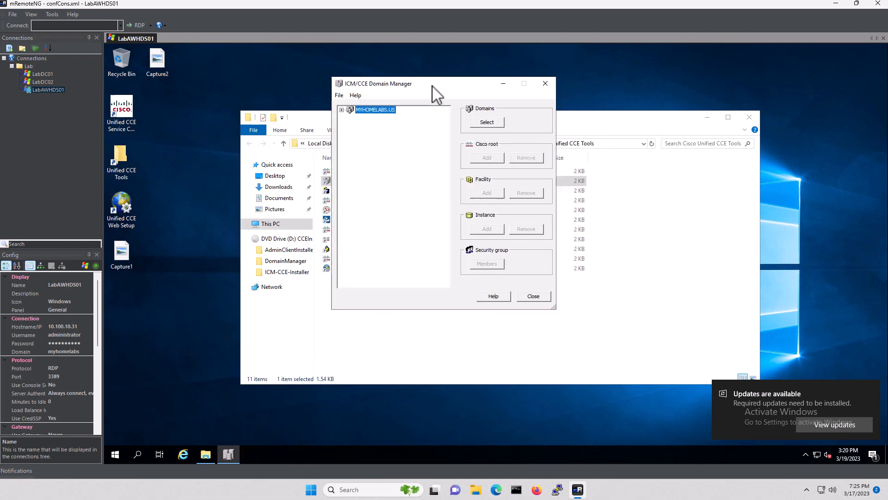
Add the Cisco_ICM root under MYHOMELABS.US and expand it to show Config and Setup
click(341, 110)
click(492, 159)
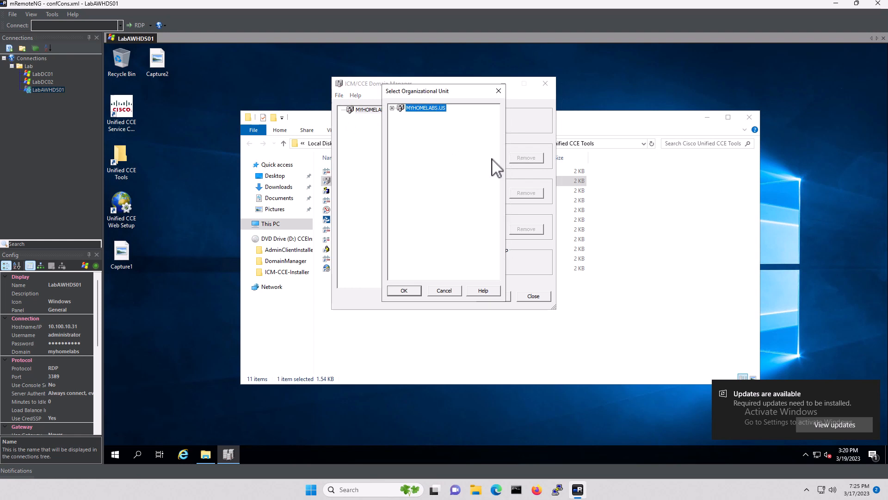
click(402, 290)
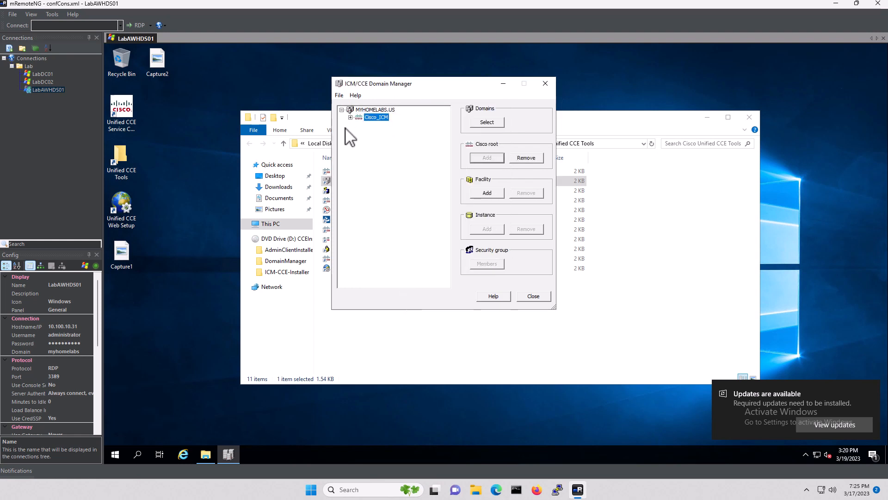
click(350, 118)
Add a facility named 'Lab' under Cisco_ICM
click(487, 193)
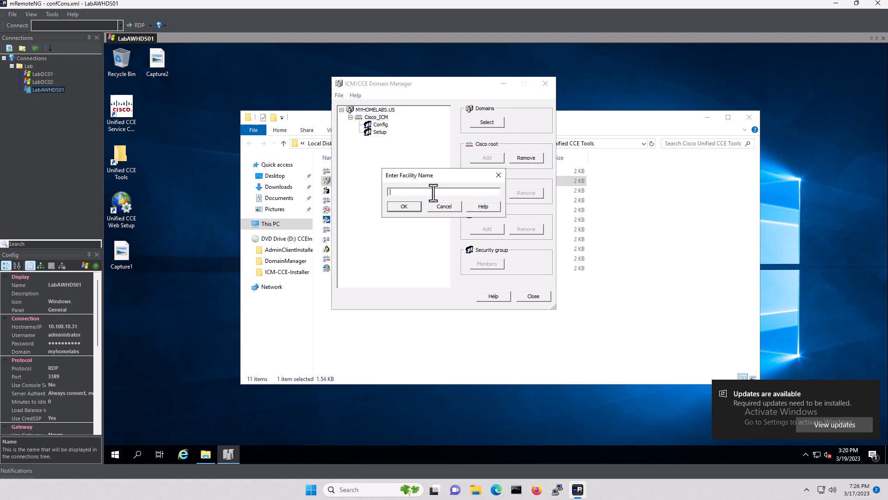
text(Lab)
click(408, 206)
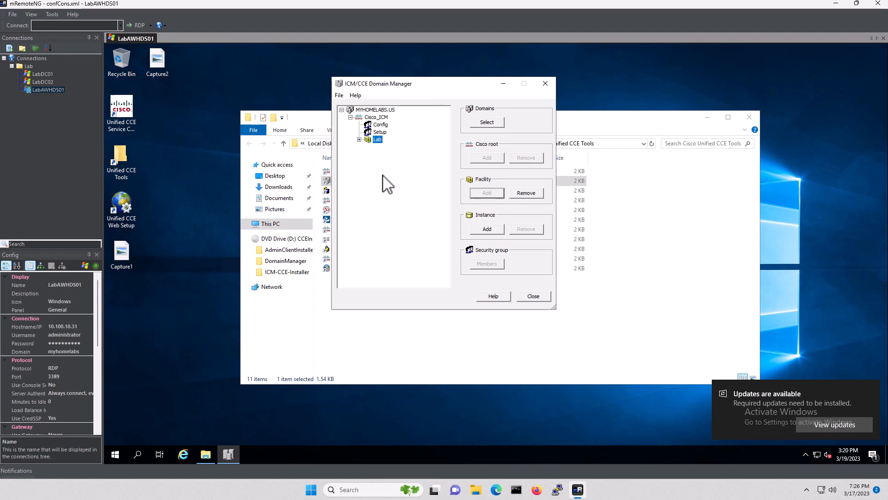
Add an instance named 'Lab' inside the Lab facility
click(359, 139)
click(489, 229)
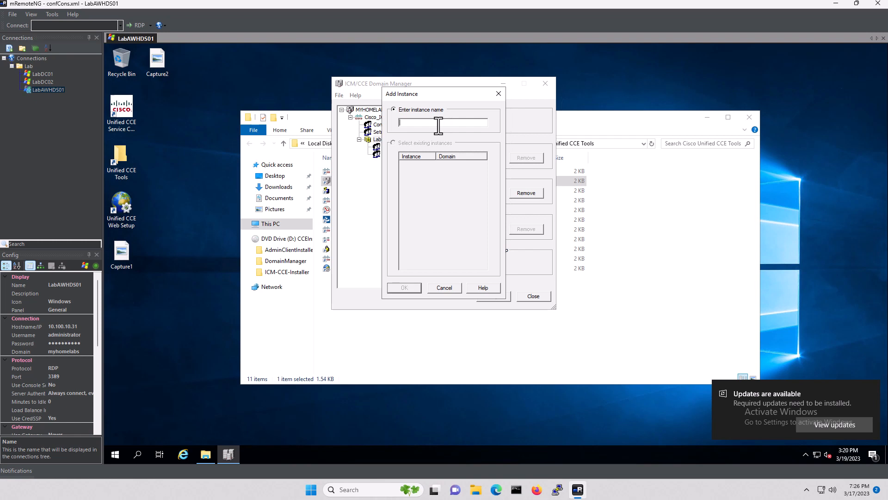
text(Lab)
click(404, 288)
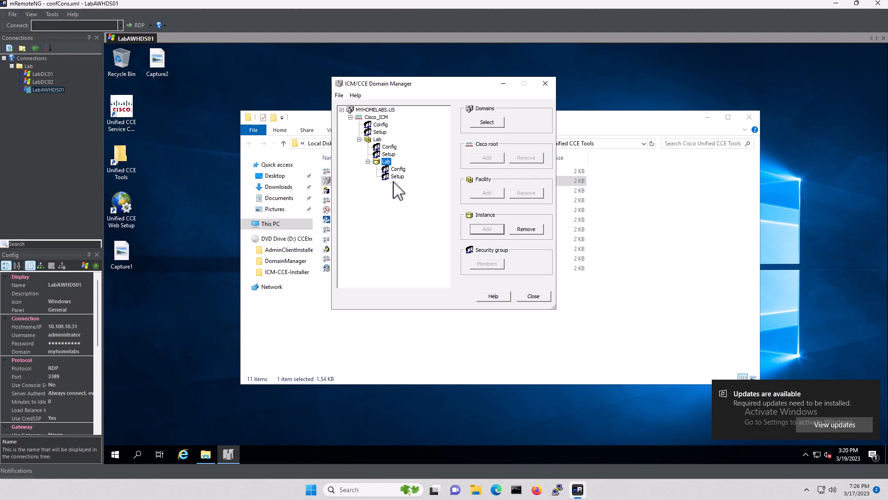
Review the members of the Cisco_ICM and Lab facility Config and Setup groups
click(377, 125)
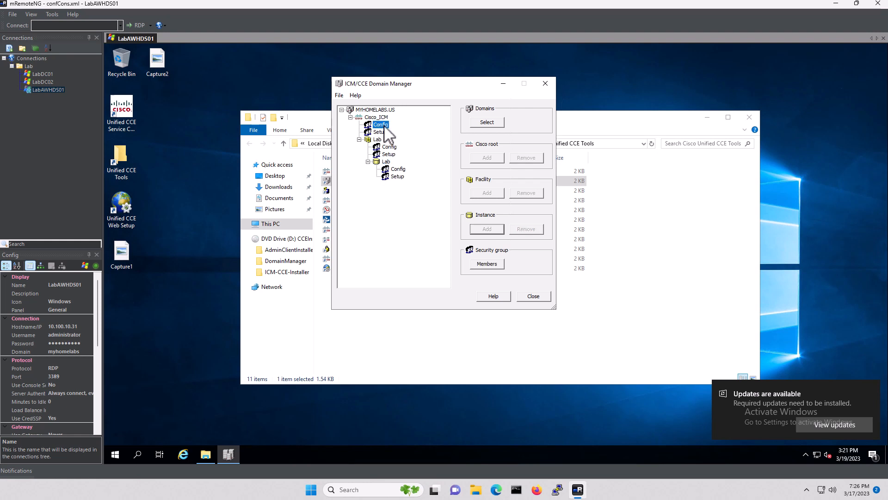
click(487, 263)
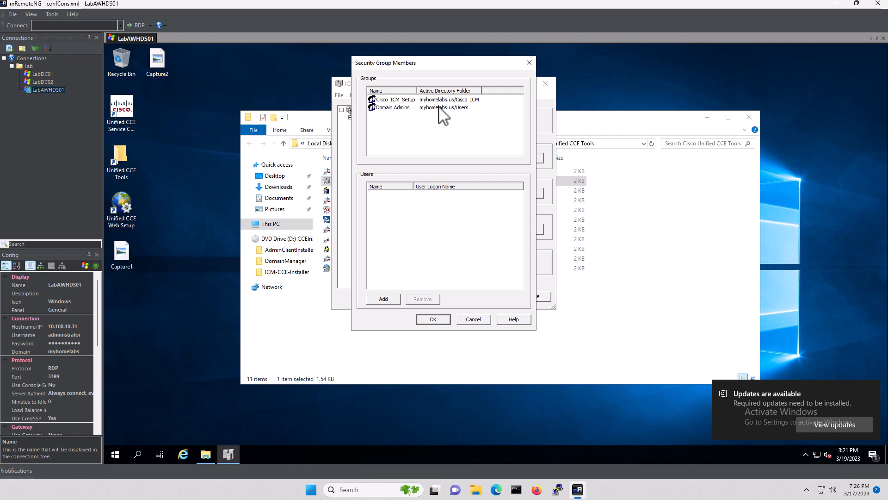
click(474, 320)
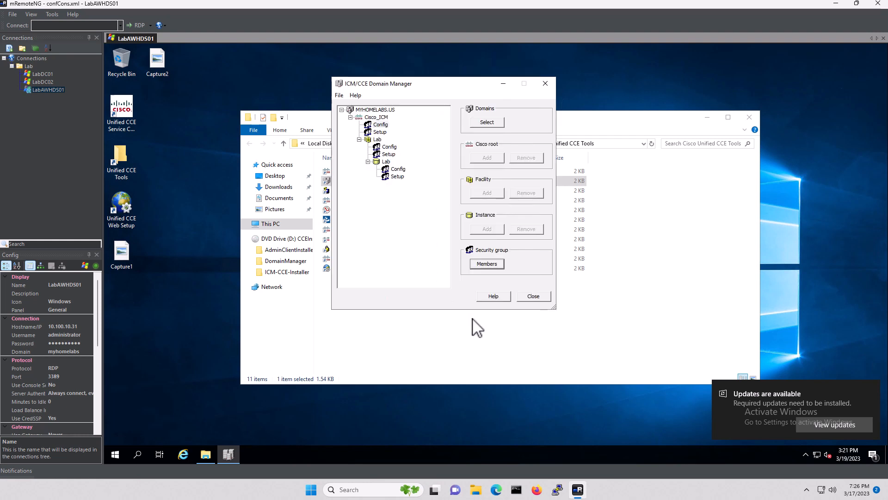
click(379, 131)
click(486, 264)
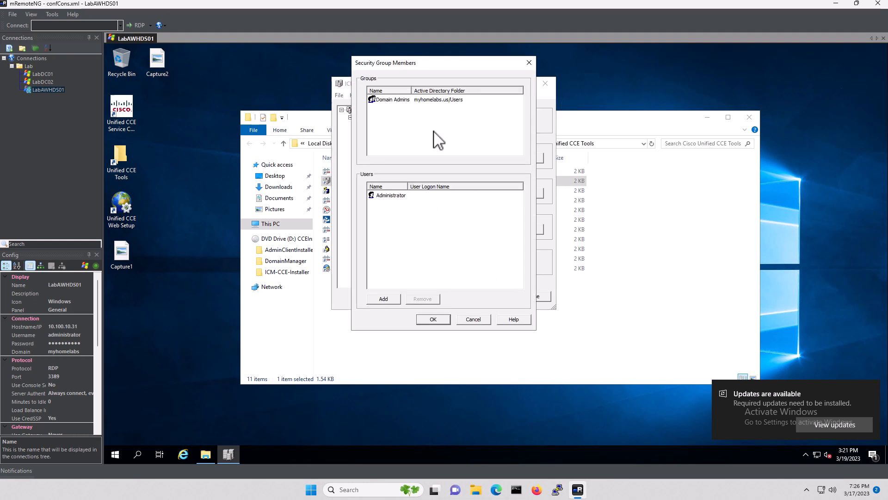
click(470, 320)
click(388, 147)
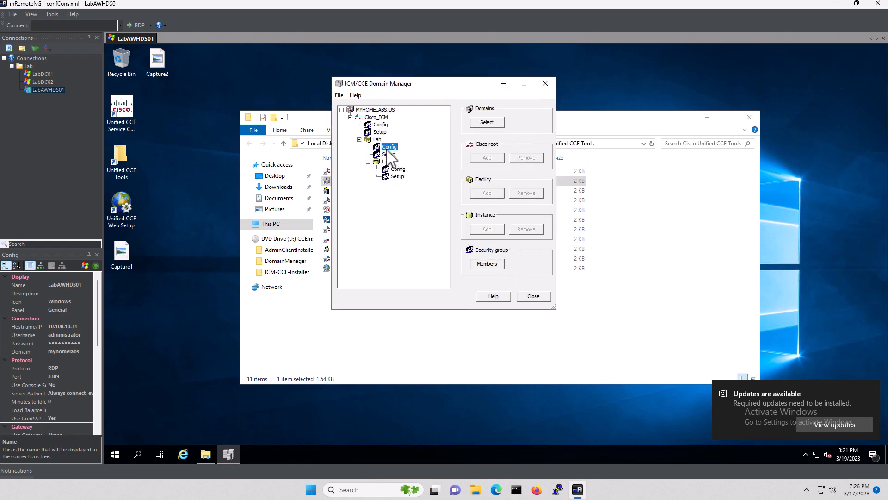
click(486, 264)
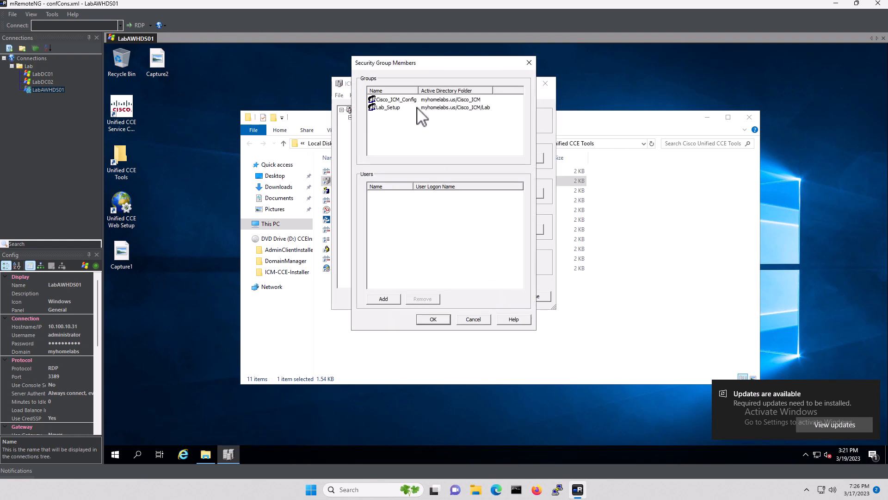
click(472, 320)
Add the Administrator account to the Lab facility's Setup group
click(389, 154)
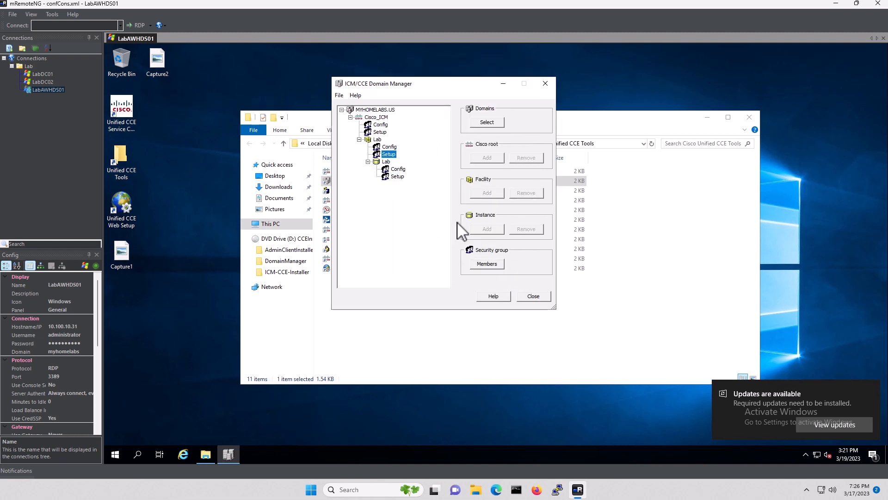
click(487, 264)
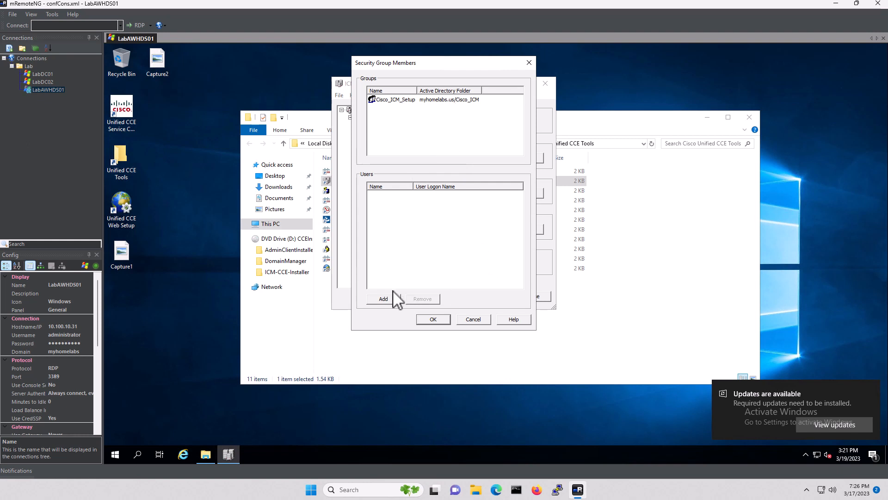
click(384, 299)
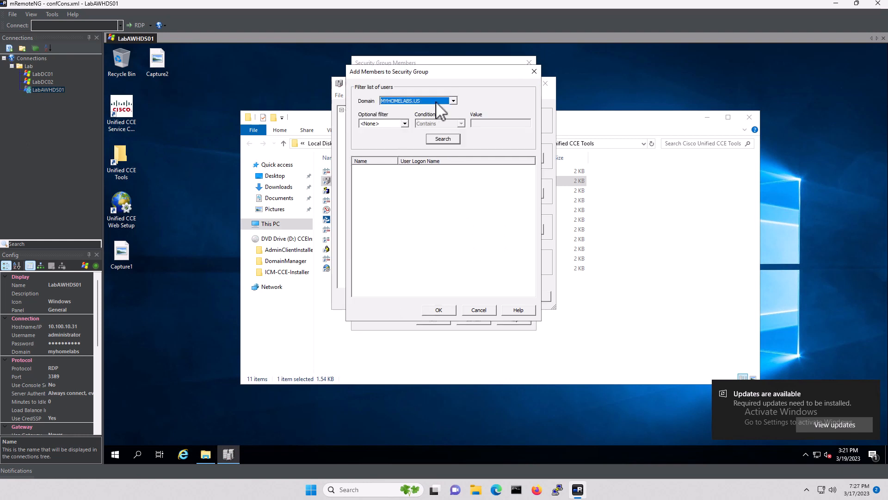
click(444, 139)
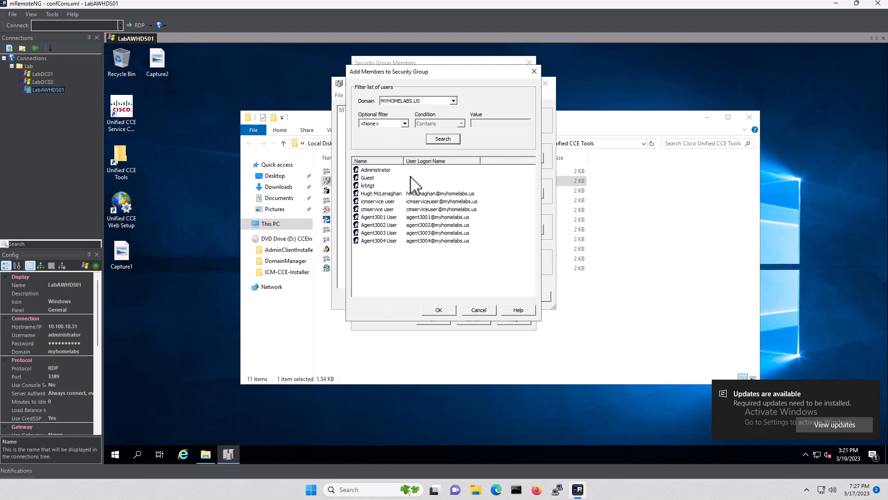
double_click(380, 170)
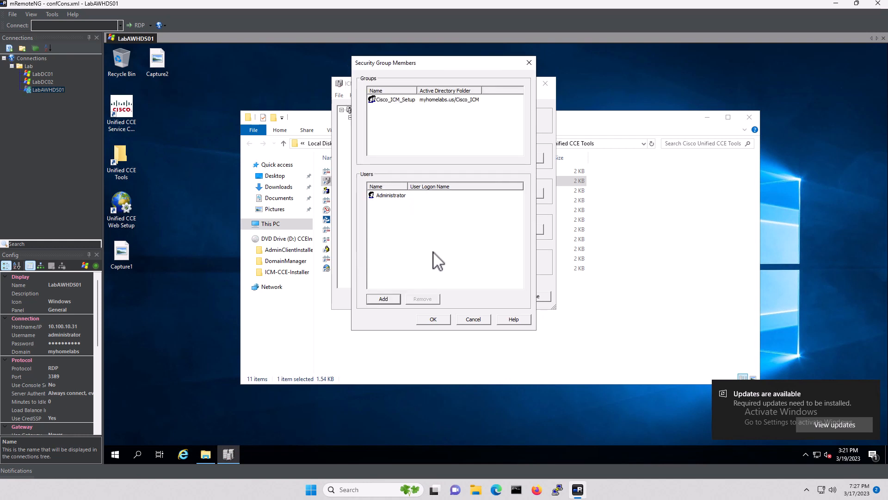
click(438, 319)
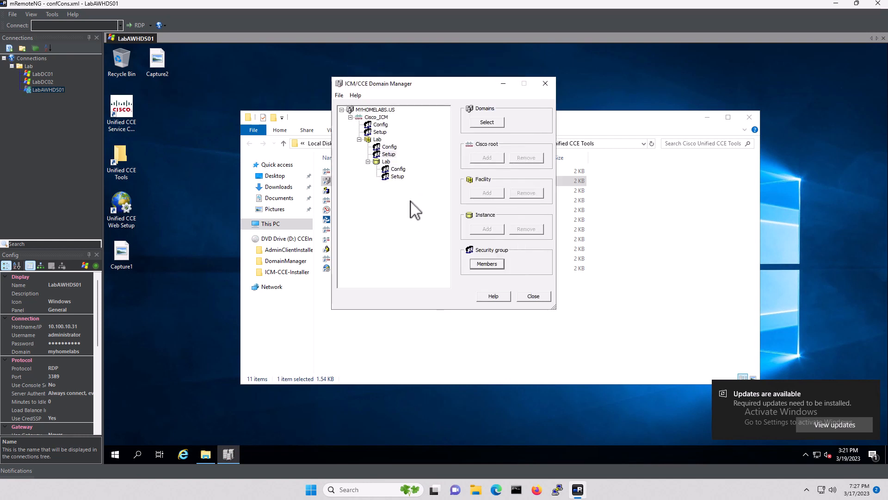
Add the Administrator account to the Lab instance's Config group
click(397, 169)
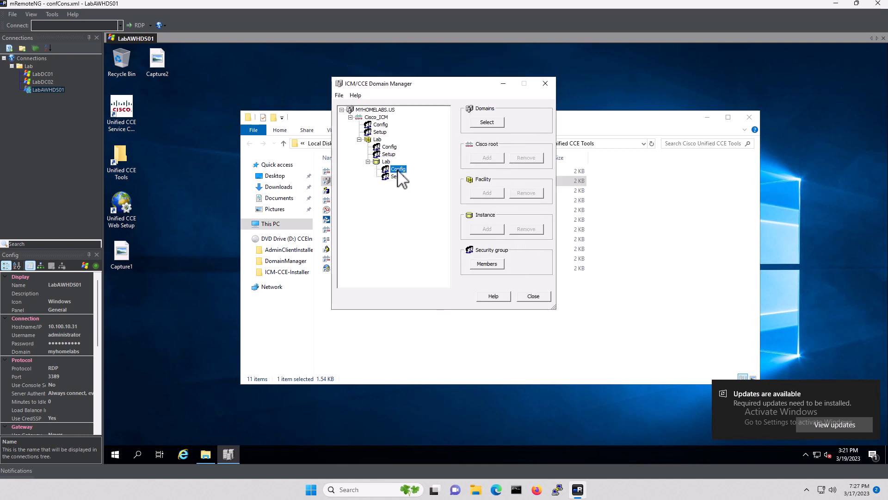
click(486, 264)
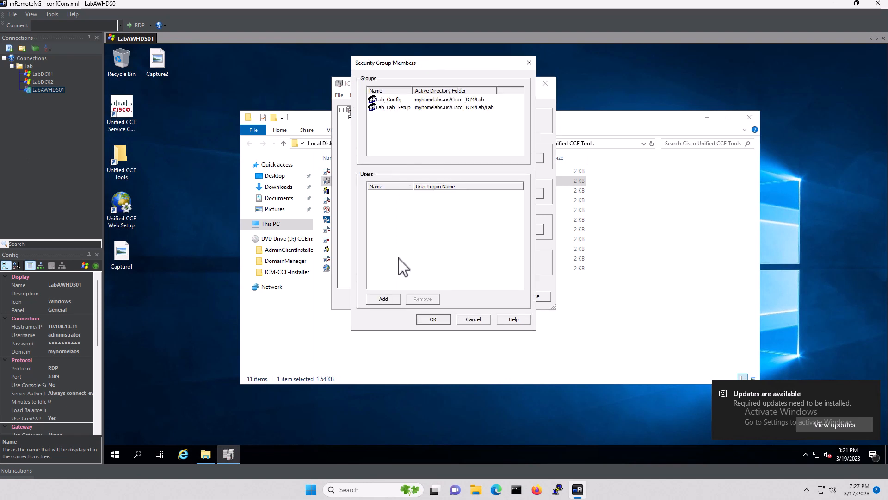
click(385, 299)
click(435, 139)
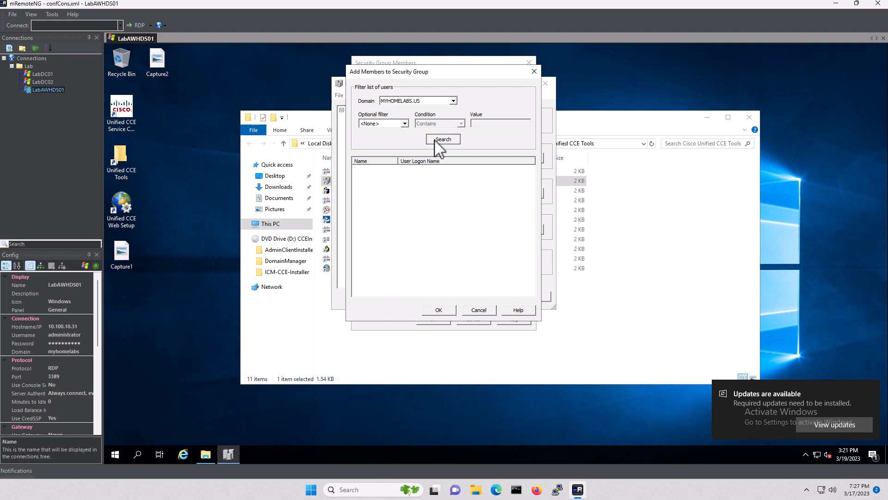
double_click(374, 170)
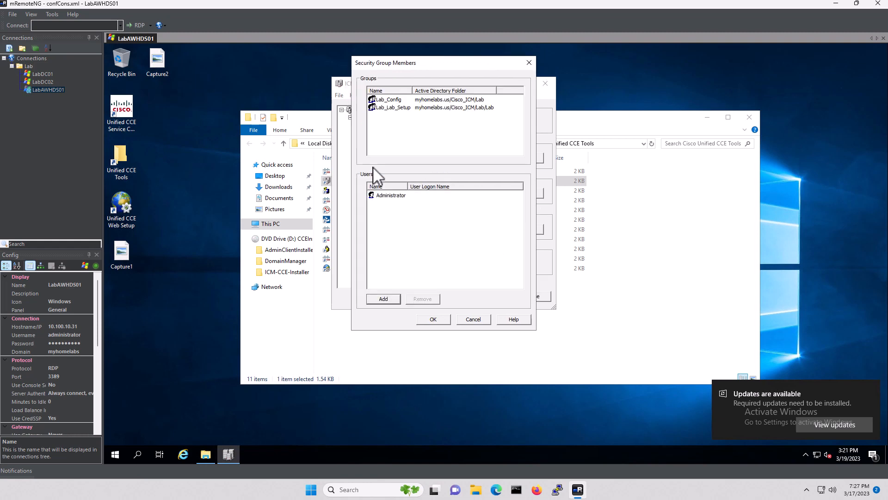
click(434, 320)
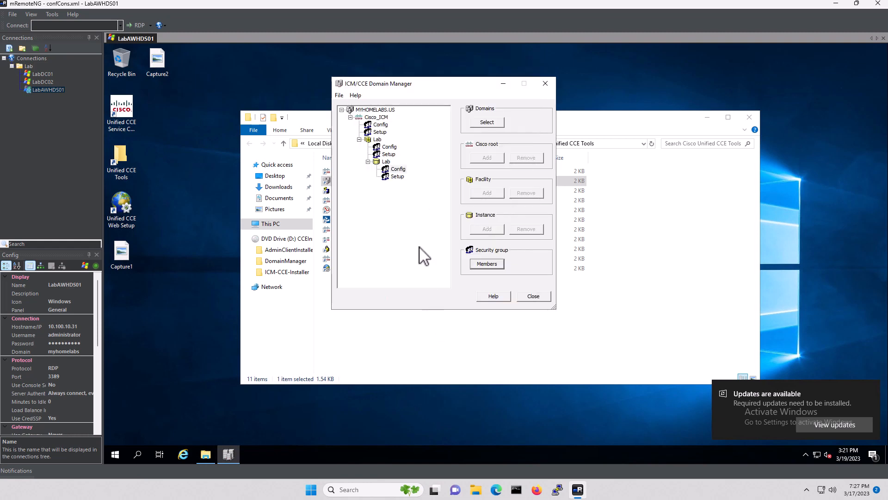
Add Administrator to the Lab instance's Setup group, then close the Domain Manager
click(398, 176)
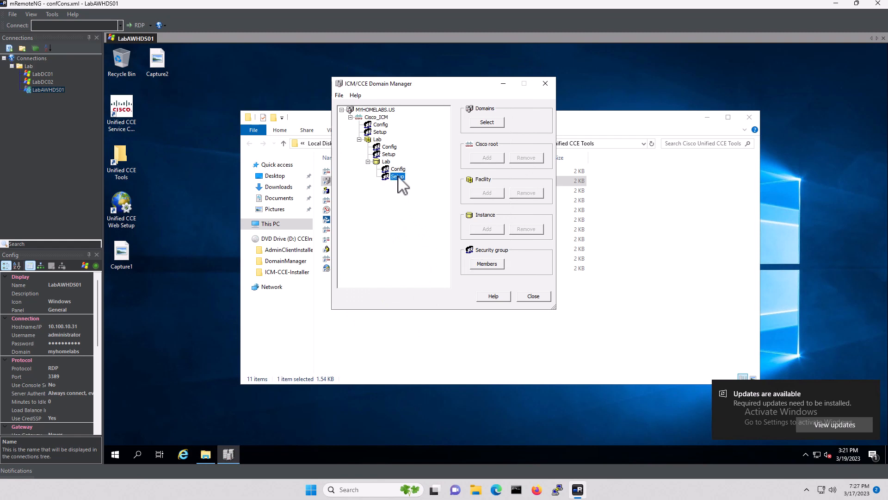
click(489, 265)
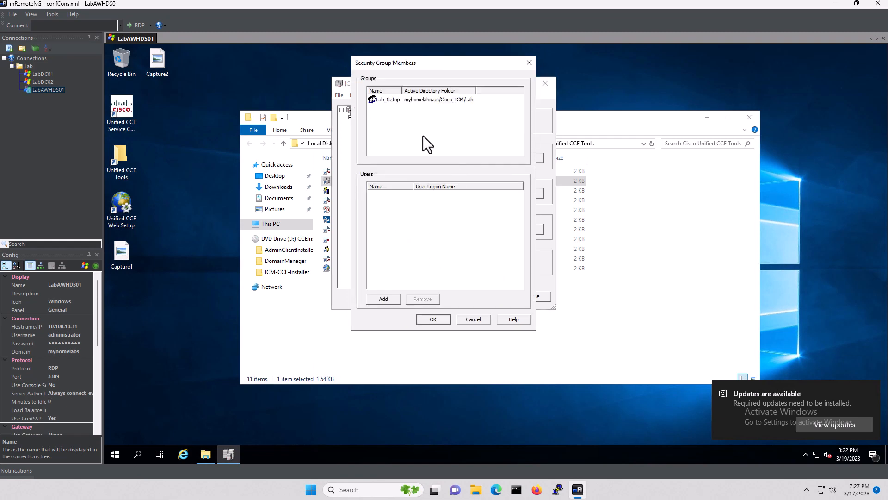
click(385, 296)
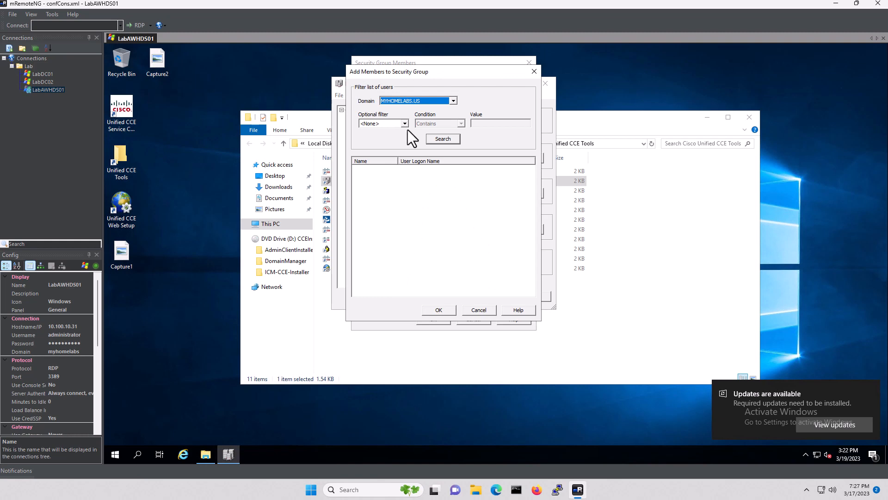
click(442, 139)
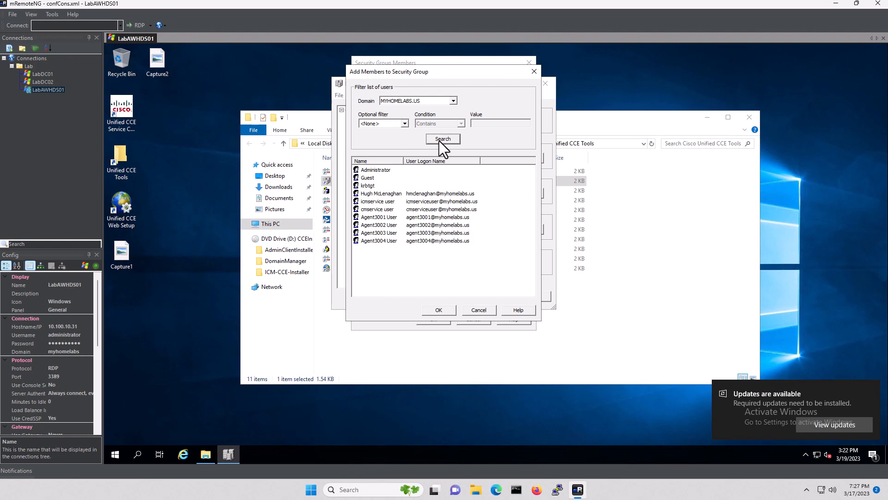
click(374, 171)
click(442, 310)
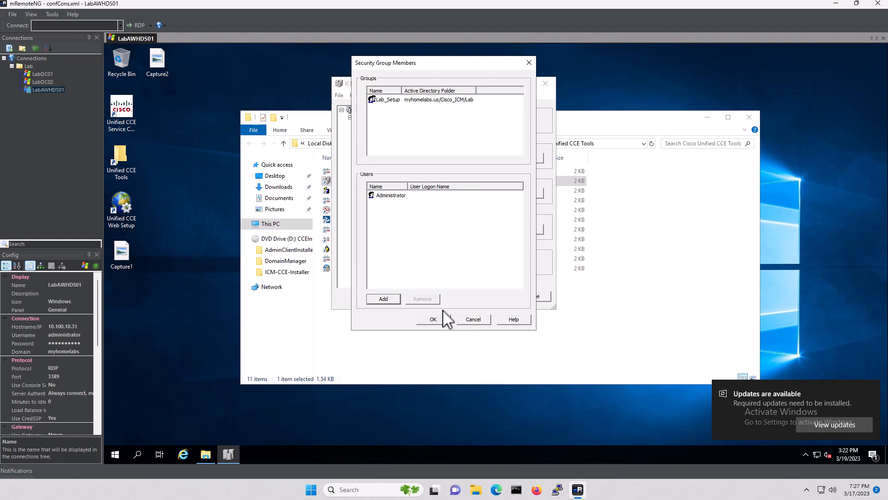
click(435, 319)
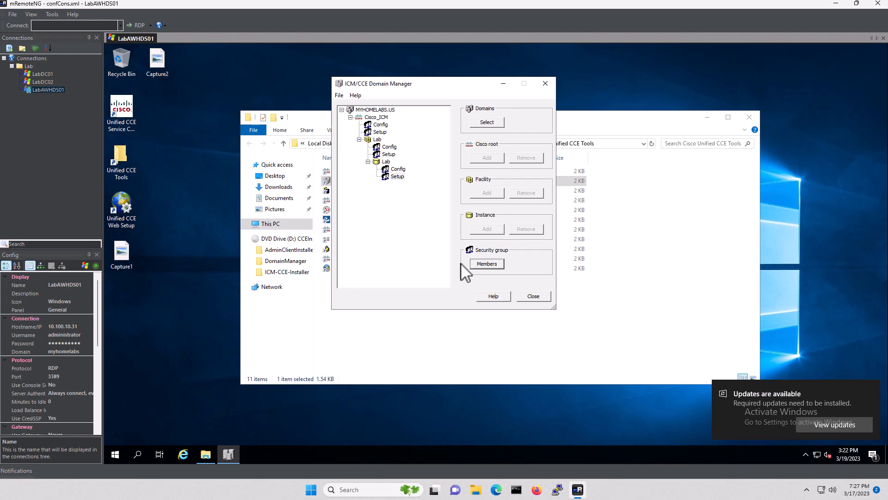
click(537, 296)
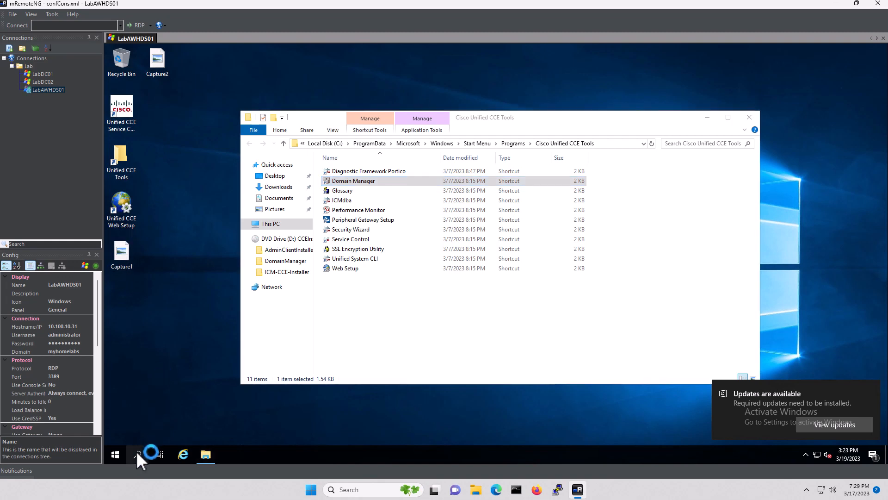
Find Microsoft Edge via search and pin it to the taskbar
click(137, 453)
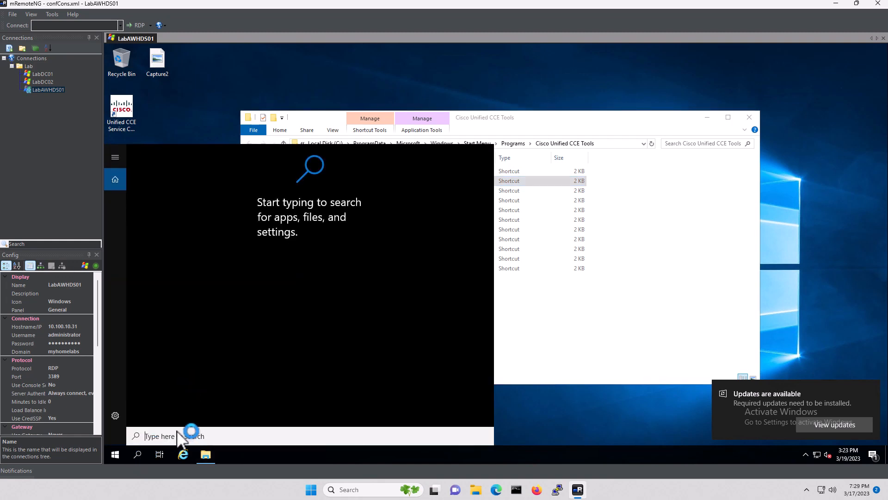
text(edge)
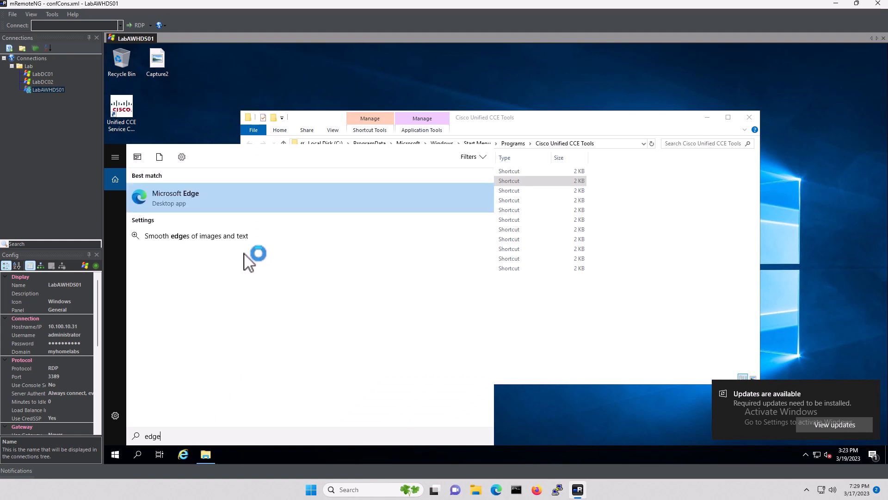
right_click(187, 195)
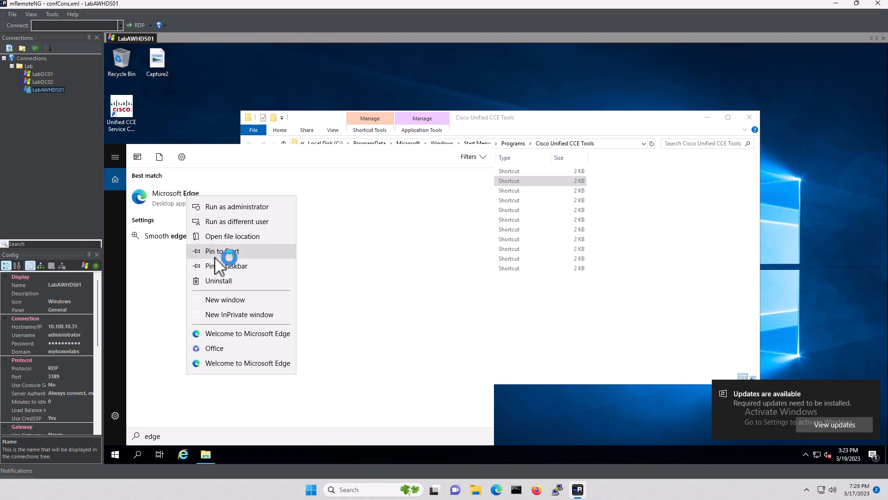
click(246, 266)
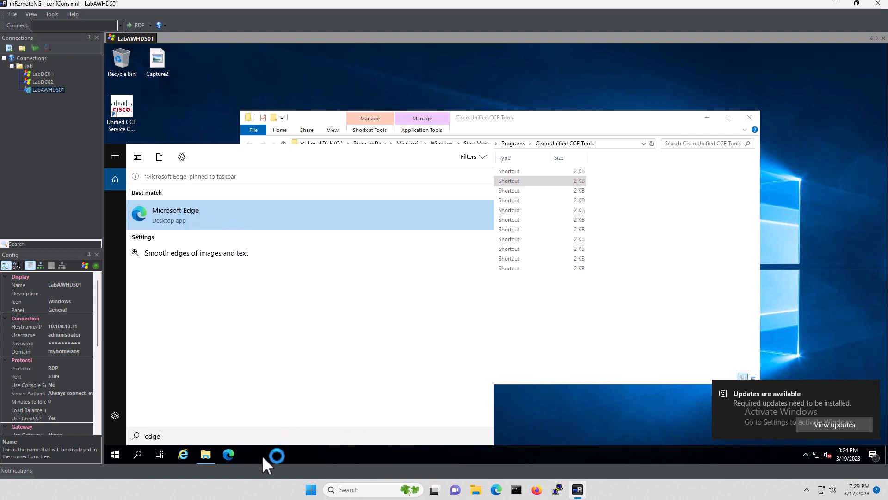
click(229, 454)
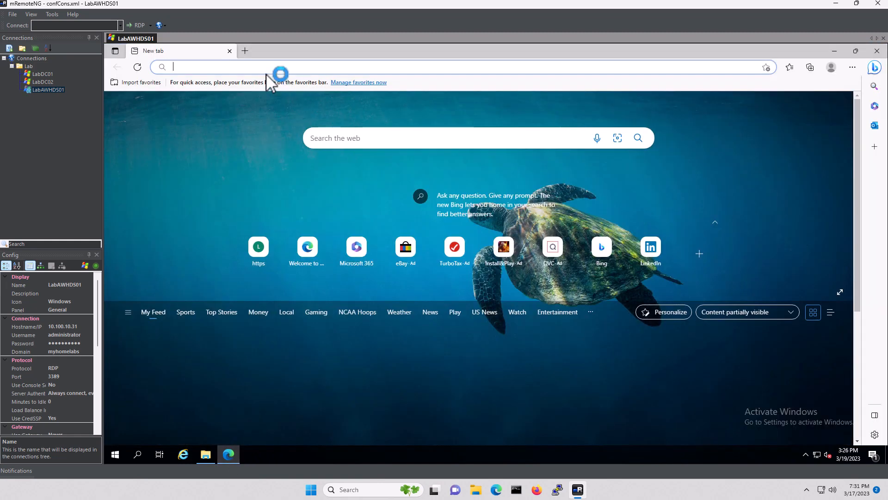
click(278, 71)
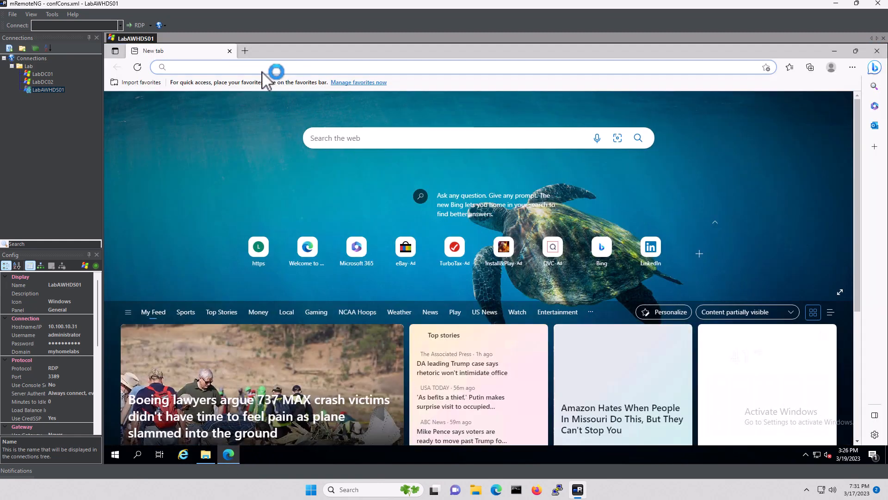
text(https://local)
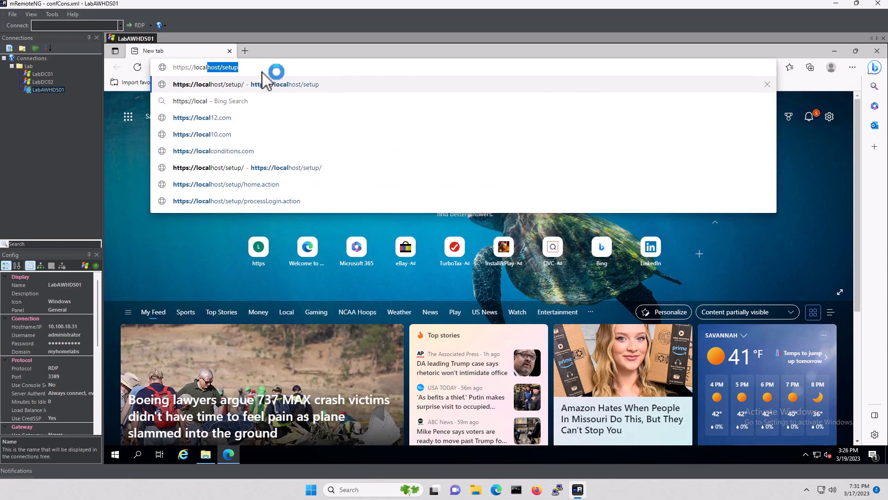
key(Return)
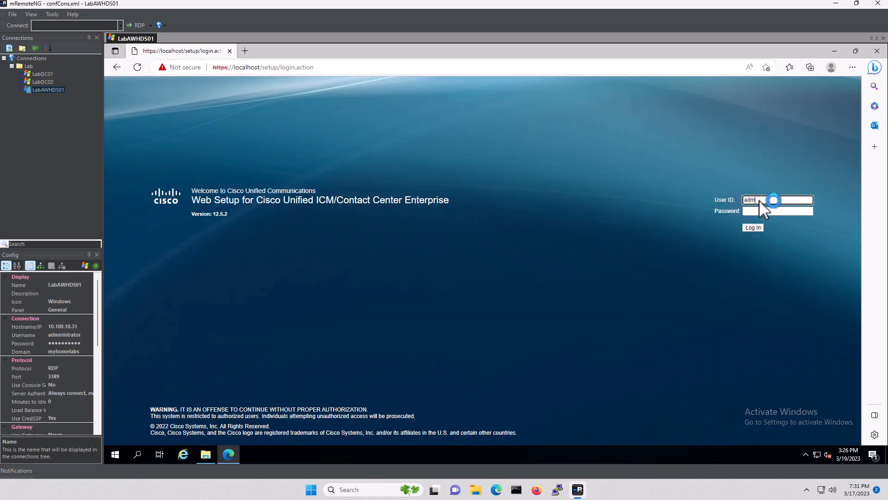
click(759, 200)
text(administrator)
key(Tab)
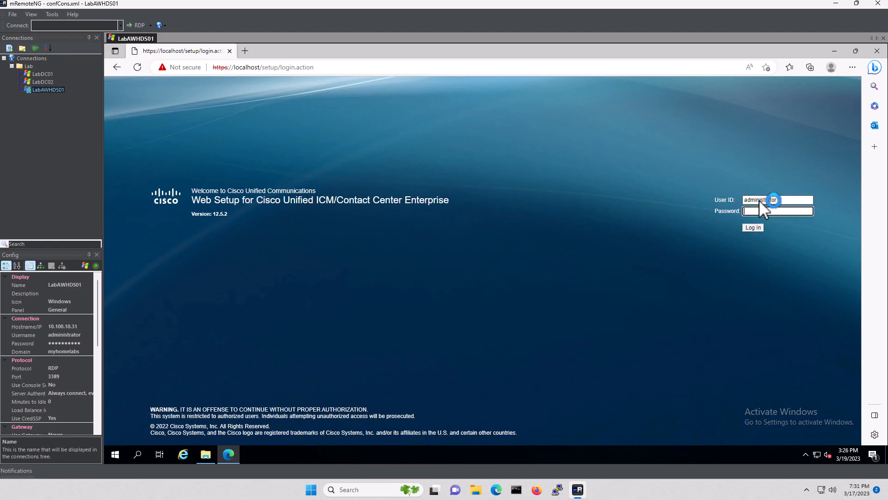
text(P)
key(Return)
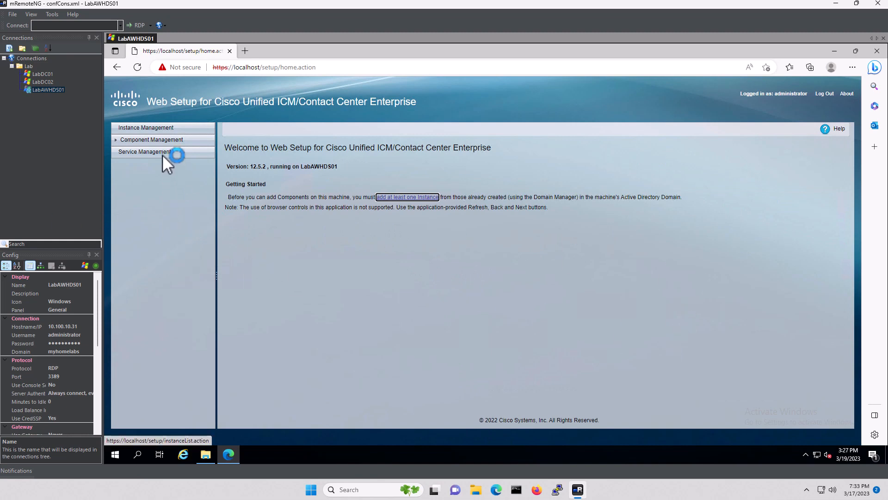
In Instance Management, add and save instance 'lab' with facility lab and number 0
click(152, 129)
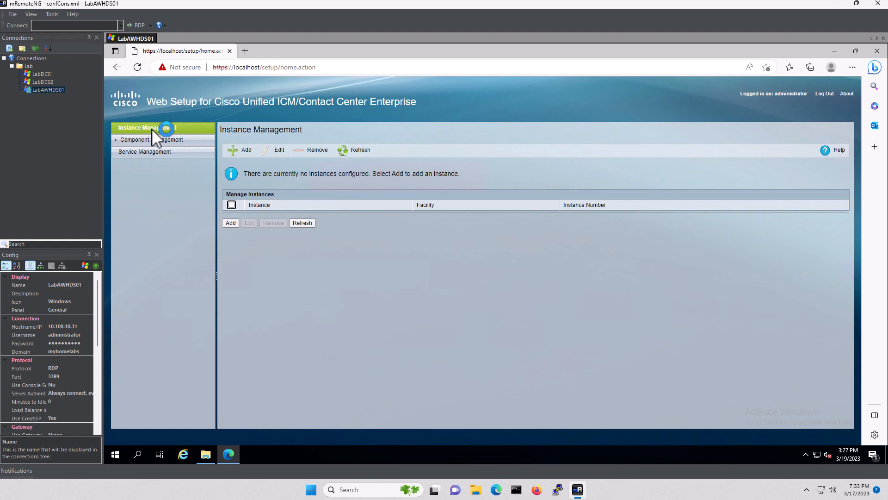
click(241, 149)
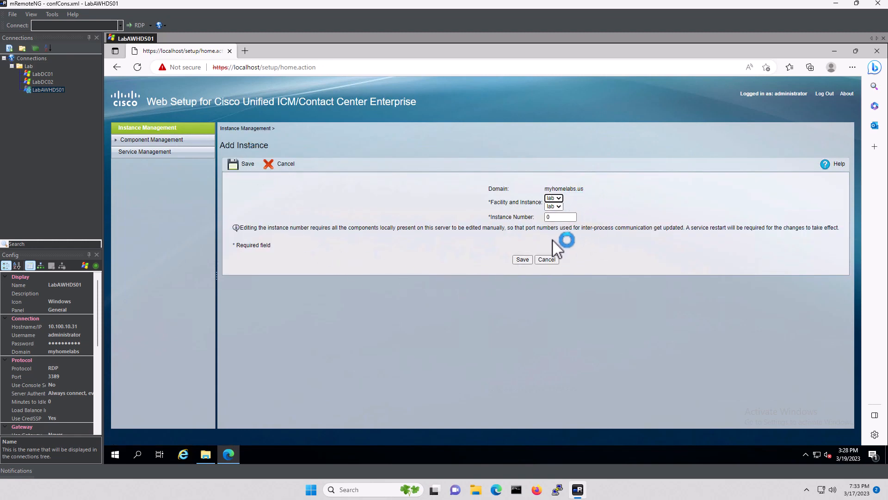
click(521, 259)
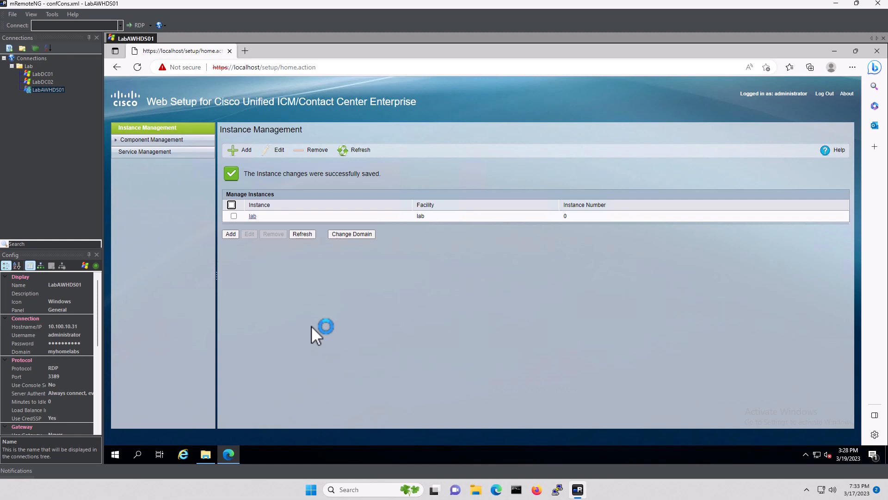
Minimize Edge, launch ICMdba, and accept expanding the TempDB data and log space
click(834, 50)
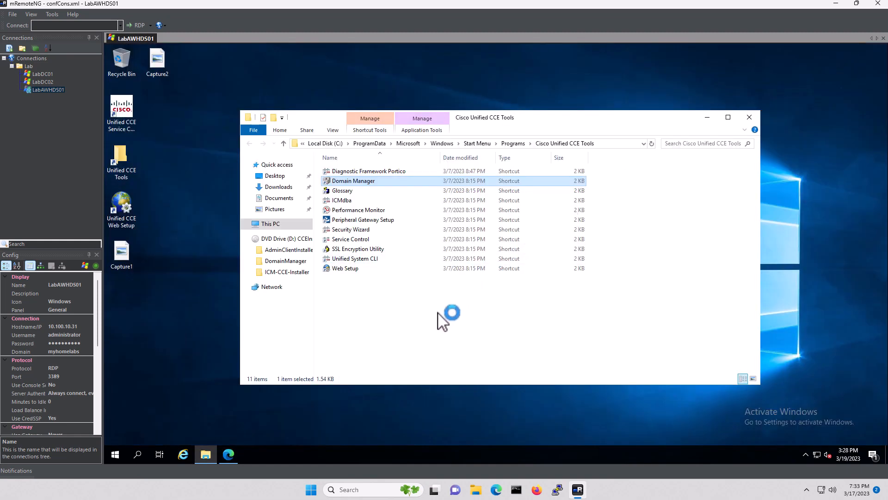
click(343, 202)
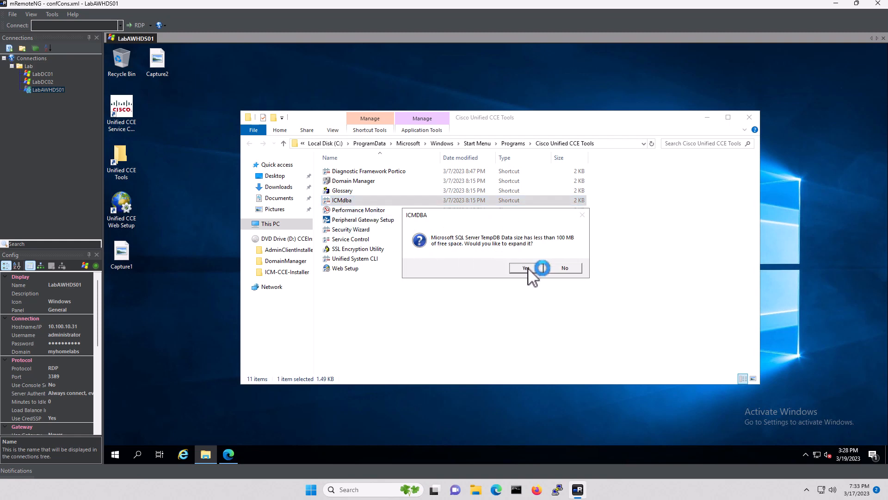
click(528, 268)
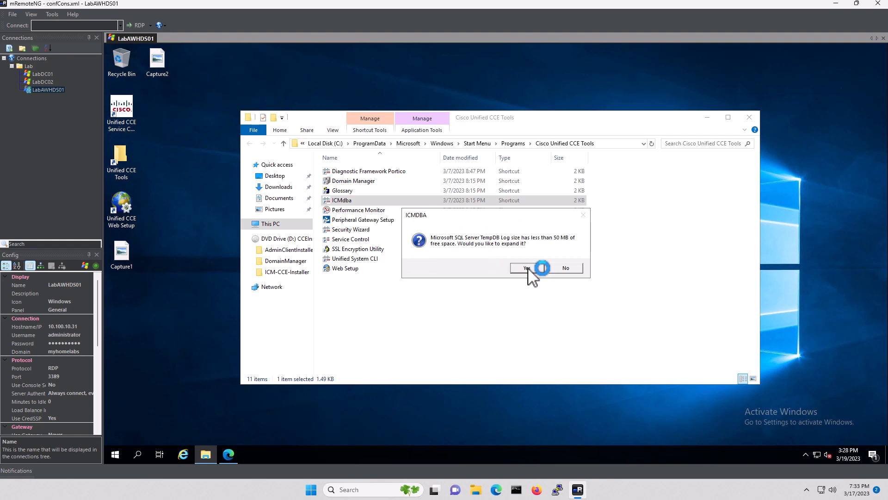
click(528, 268)
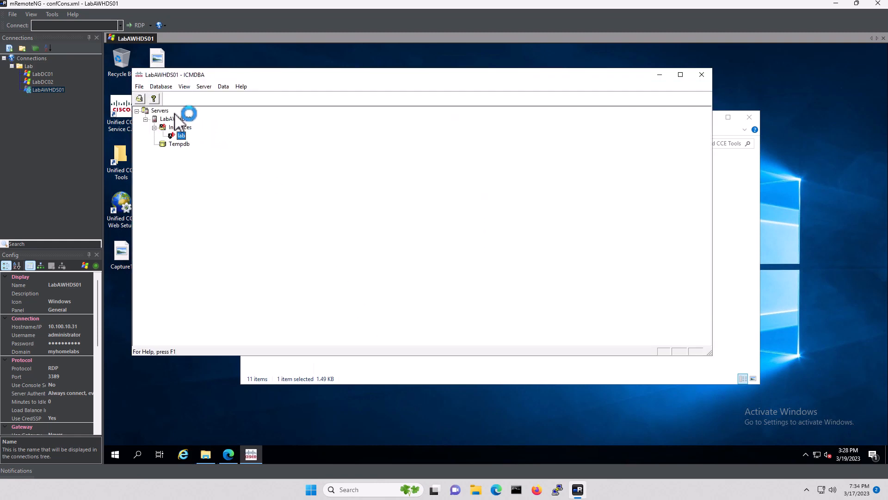
Start a new database for the LoggerA component with the Enterprise logger type
click(165, 88)
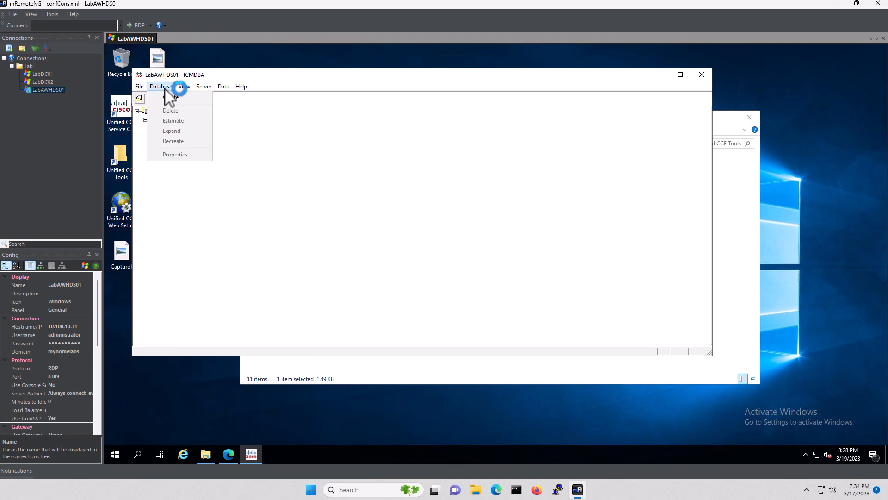
click(171, 97)
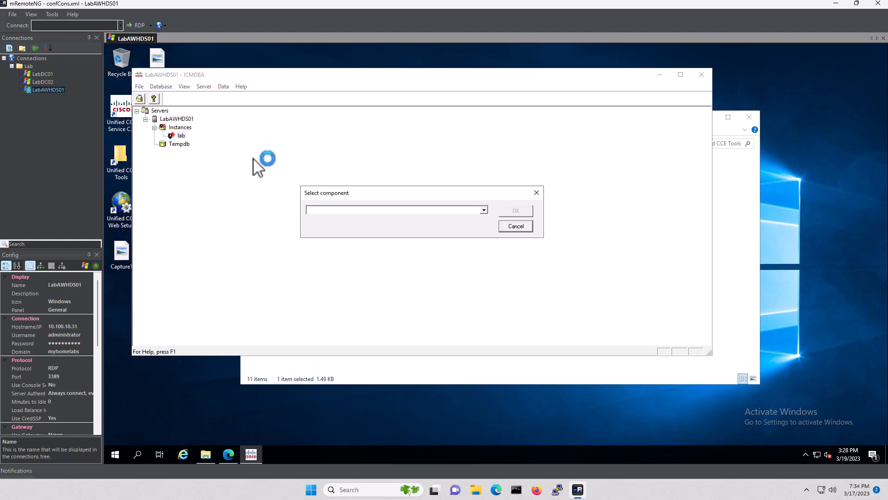
click(483, 211)
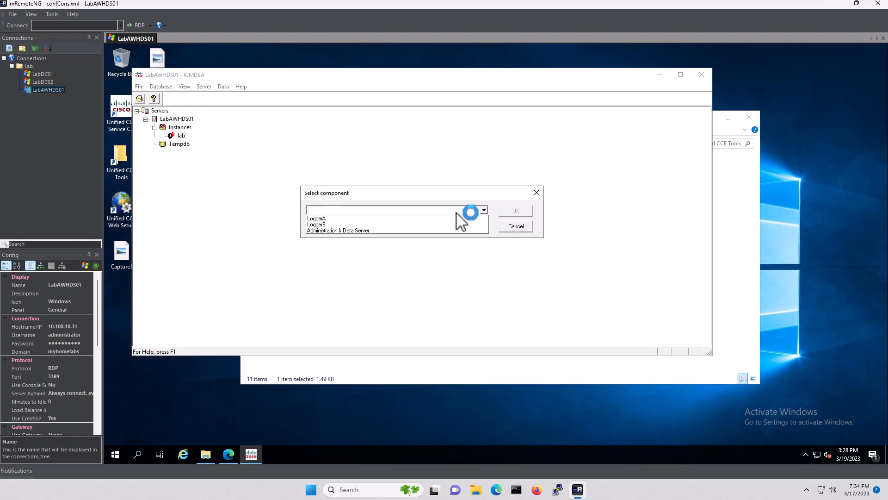
click(334, 219)
click(510, 211)
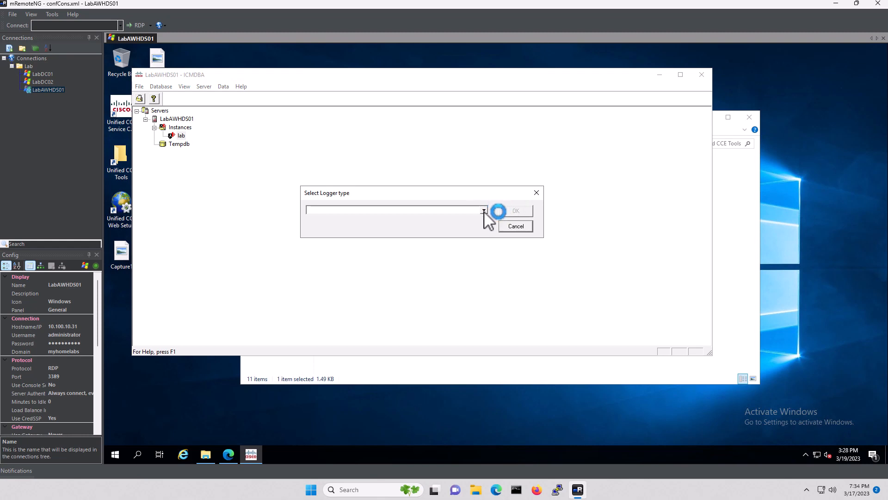
click(484, 210)
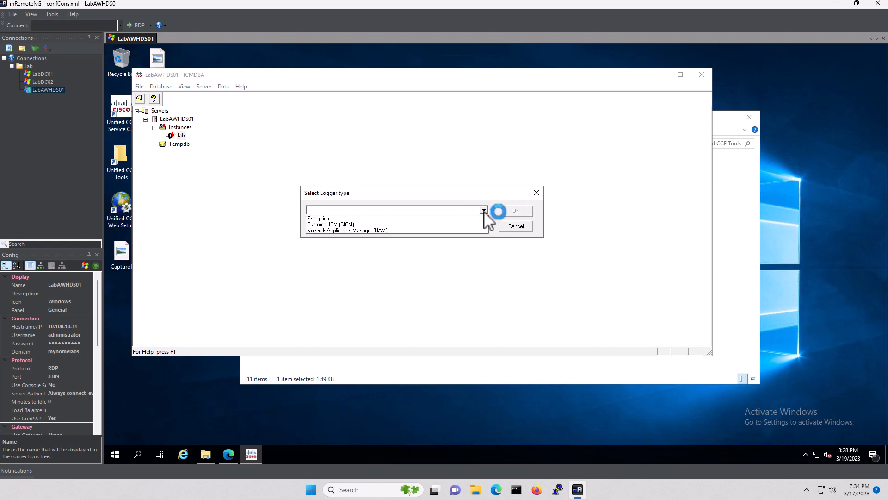
click(411, 218)
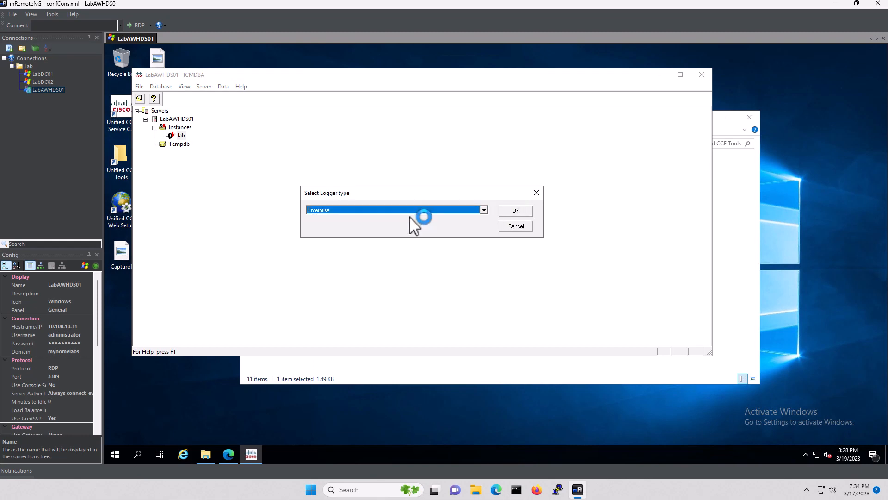
click(514, 212)
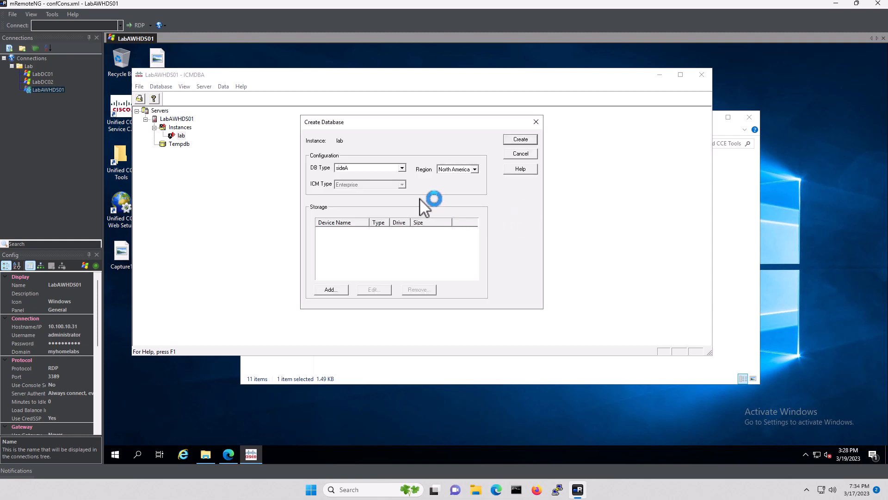
Add a 1400 MB data device and a 100 MB log device on drive C
click(332, 288)
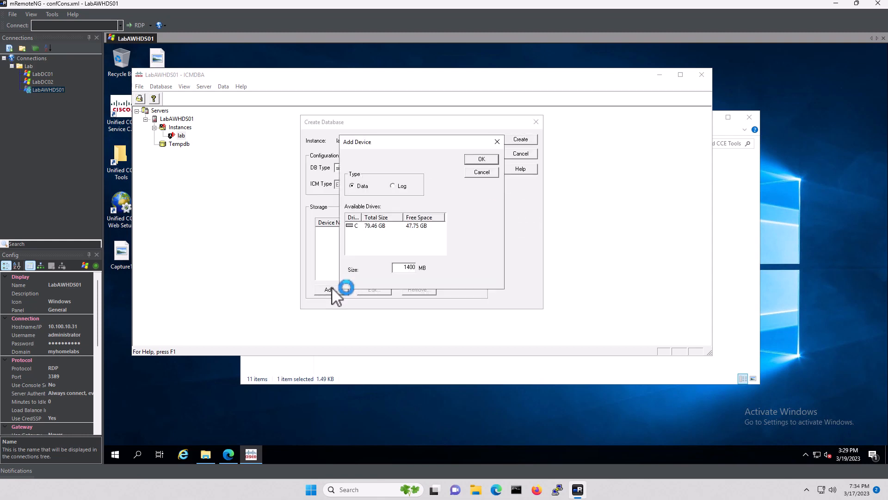
click(377, 226)
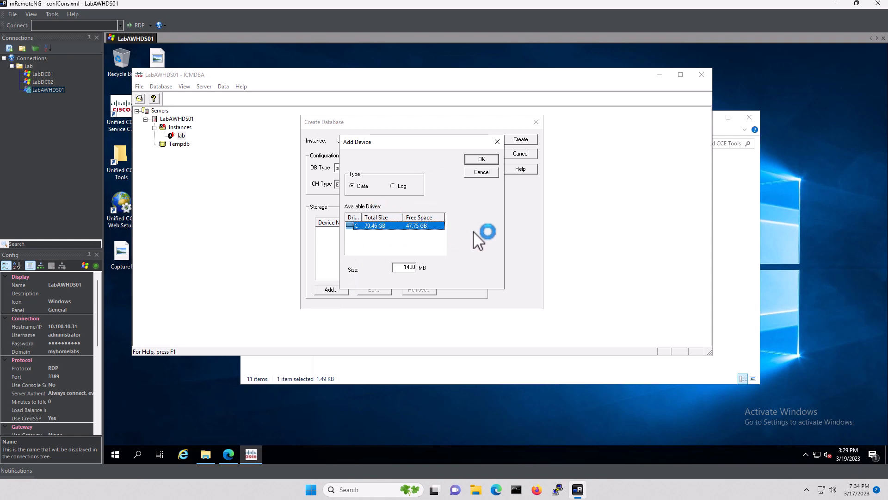
click(479, 160)
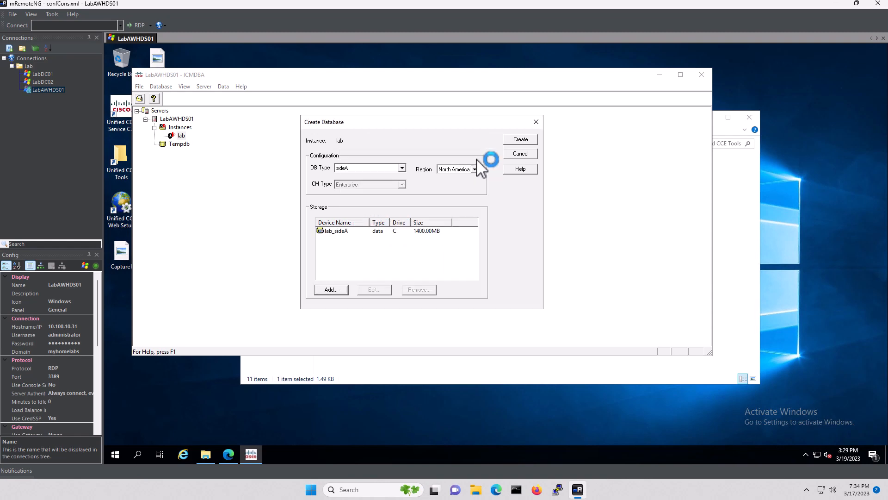
click(330, 290)
click(393, 186)
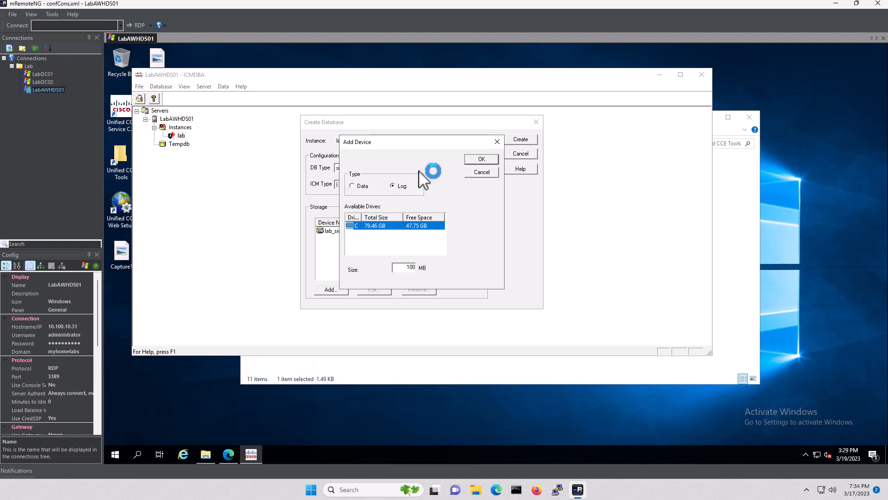
click(481, 160)
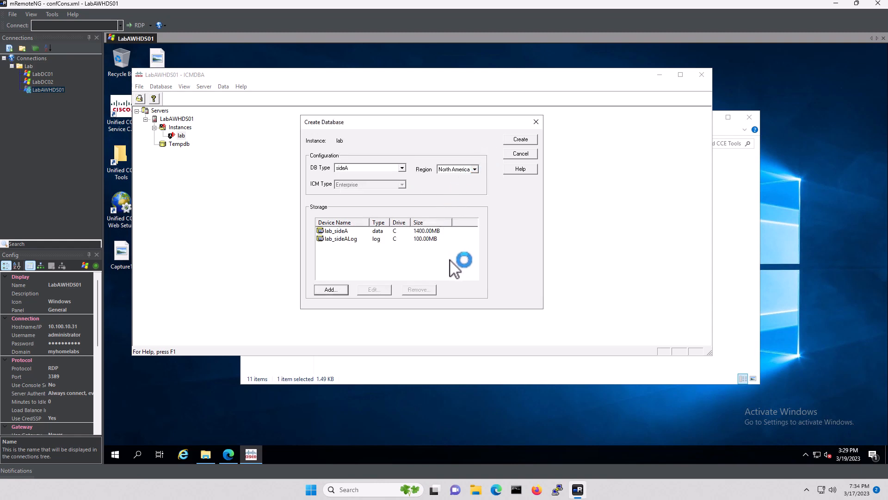
Keep DB Type sideA and Region North America, then proceed to Create
click(402, 169)
click(403, 172)
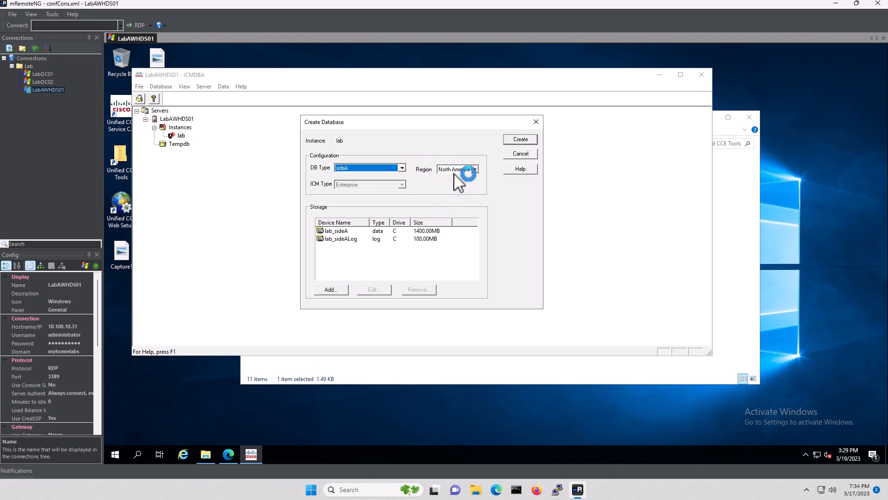
click(475, 169)
click(476, 173)
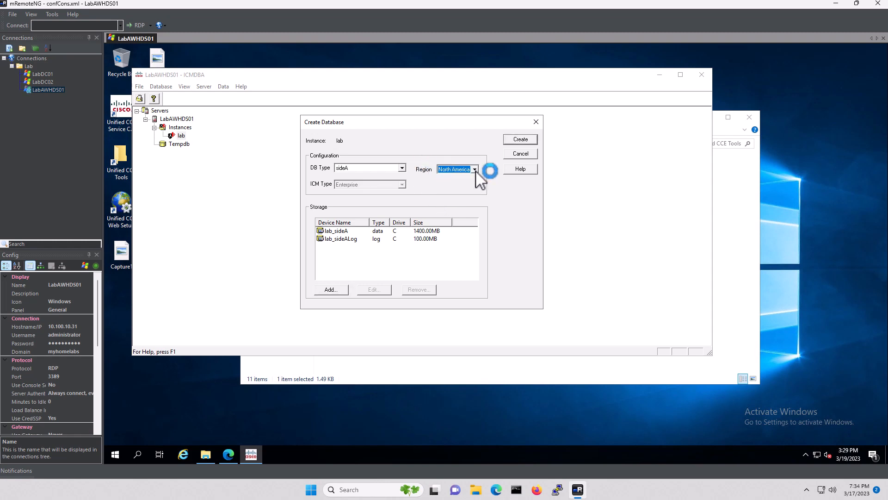
click(522, 141)
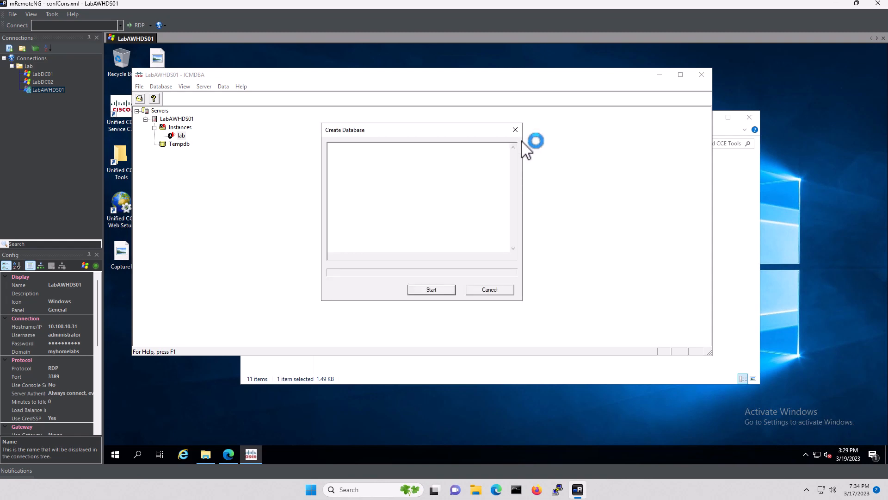
Build the lab_sideA database, acknowledge the success message, and close the creation log
click(433, 292)
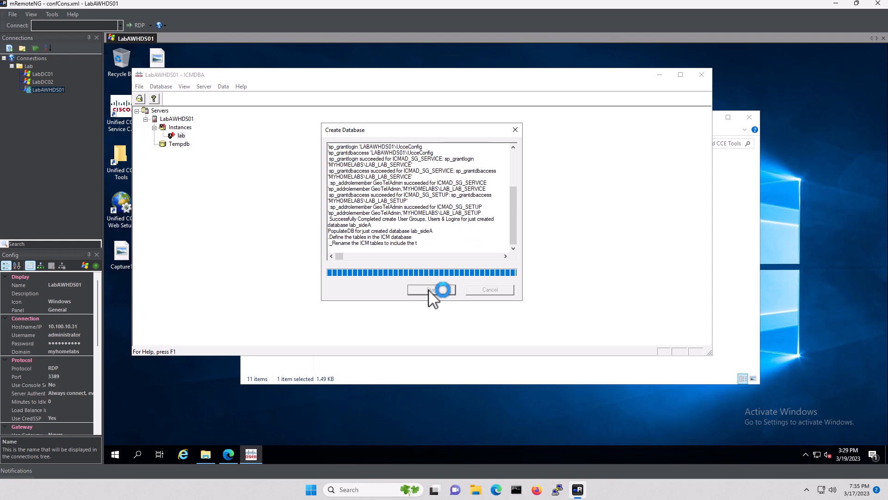
click(471, 233)
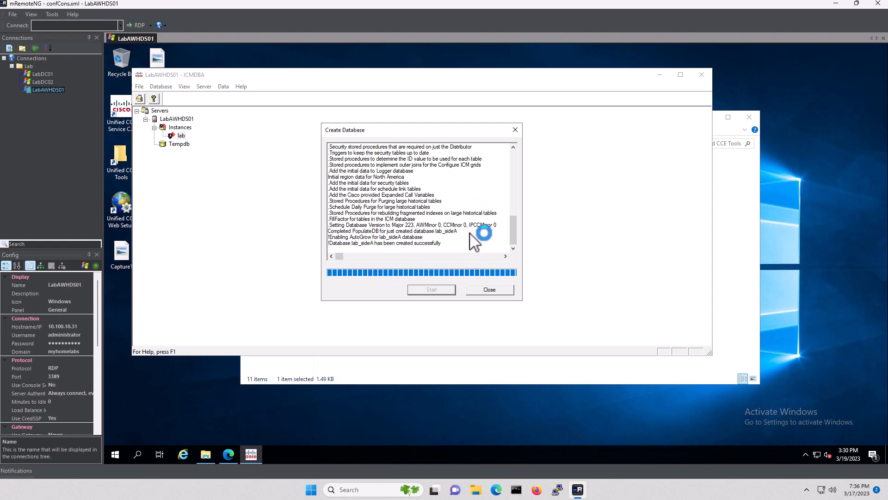
click(494, 289)
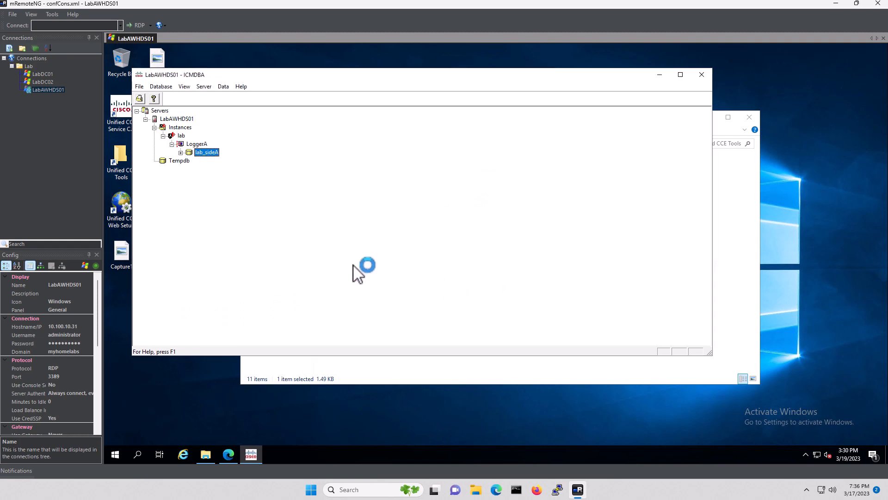
Start a new lab database for the Administration & Data Server component, Enterprise AW type
click(182, 136)
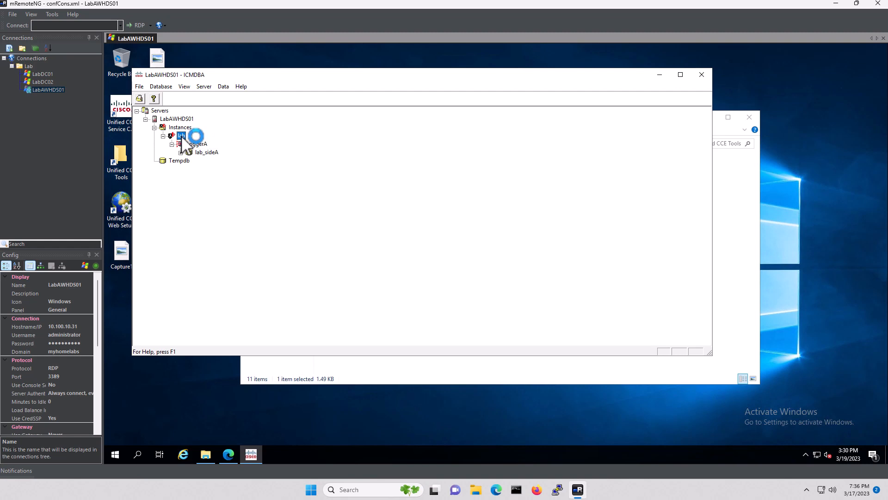
click(163, 87)
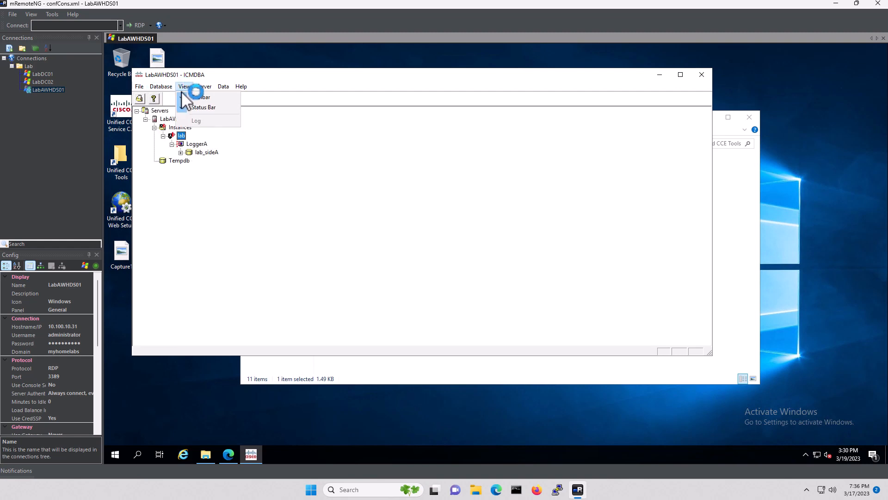
click(167, 97)
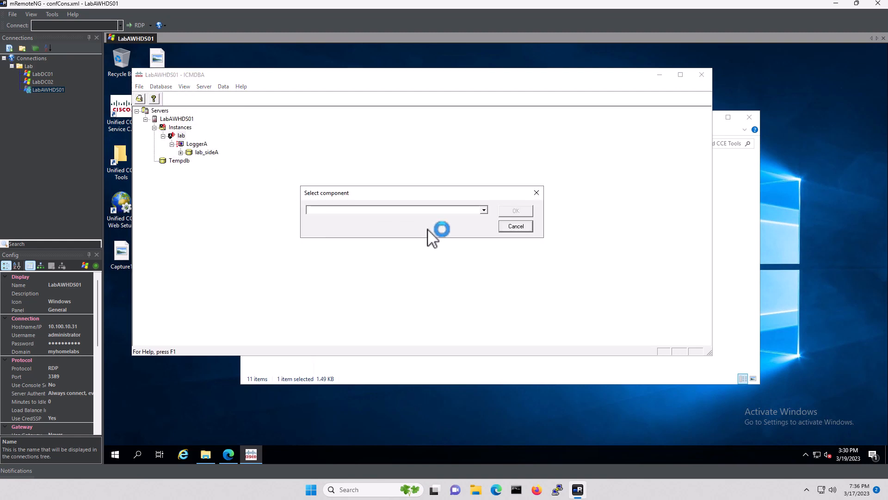
click(483, 212)
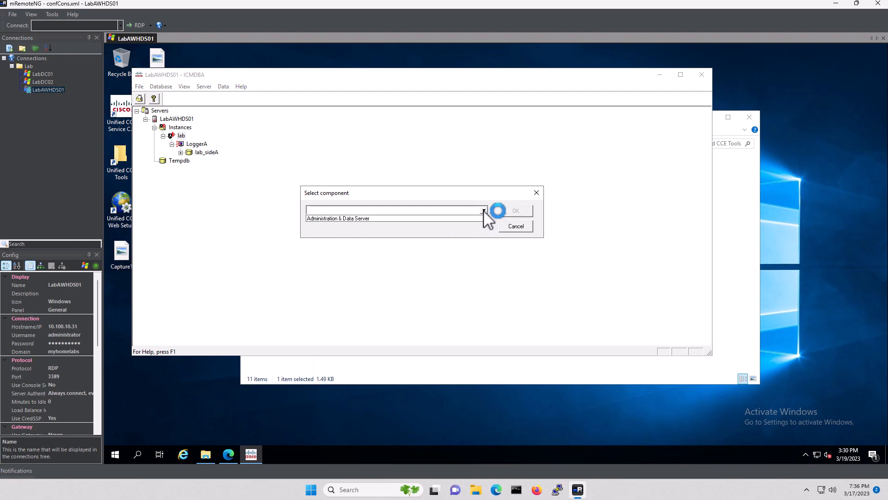
click(357, 220)
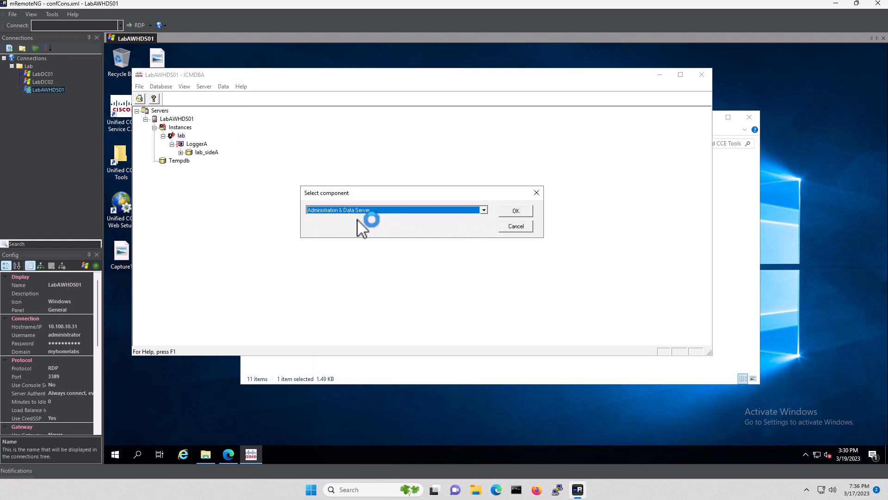
click(510, 211)
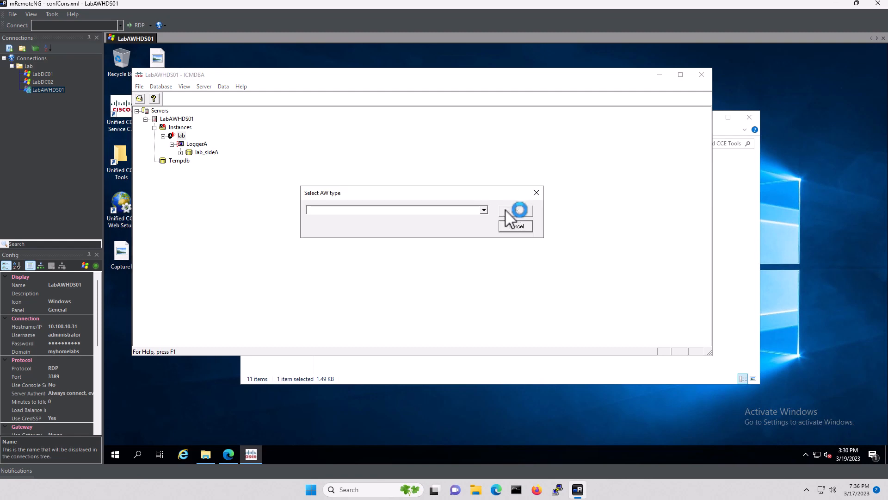
click(484, 211)
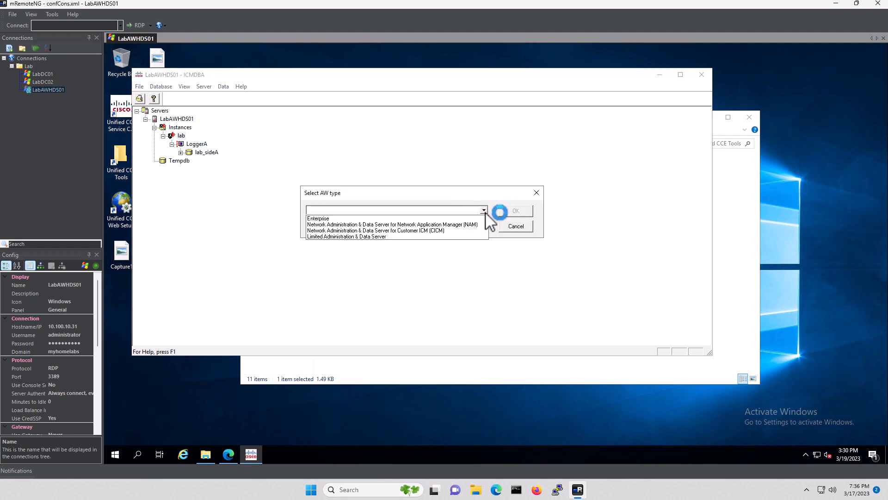
click(425, 219)
click(530, 214)
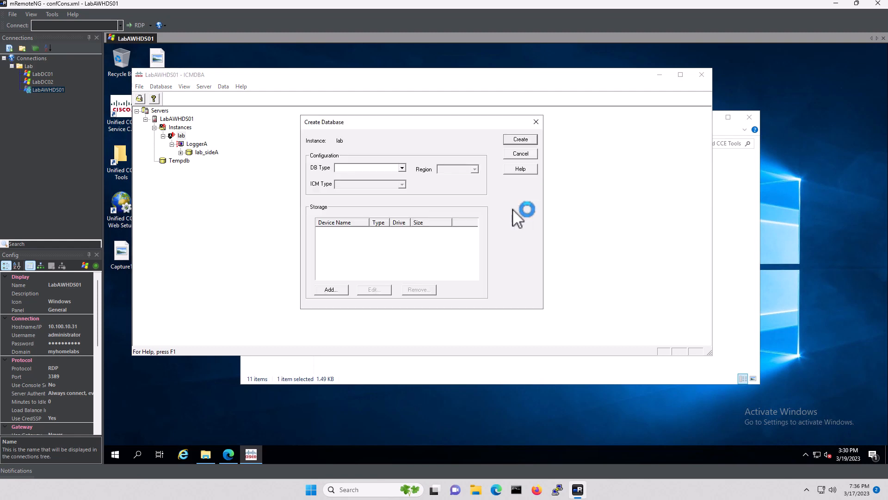
Set DB Type to AW and add 1400 MB data and 100 MB log devices on C
click(334, 286)
click(448, 240)
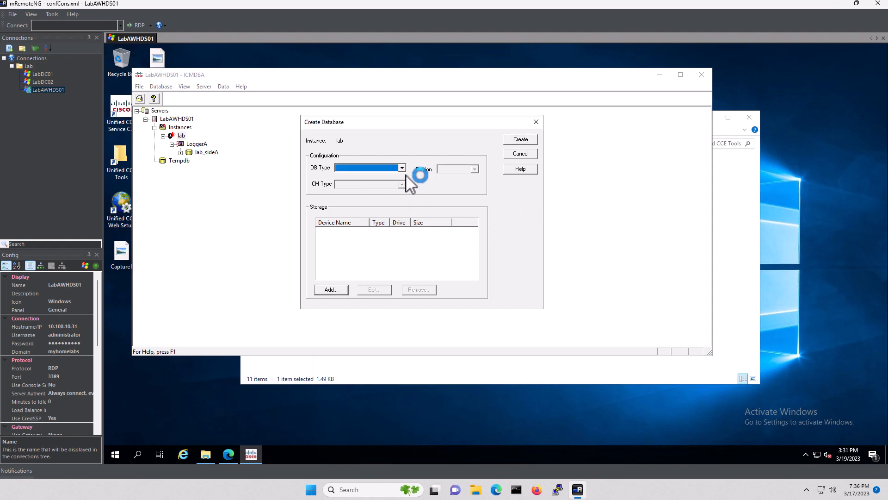
click(402, 168)
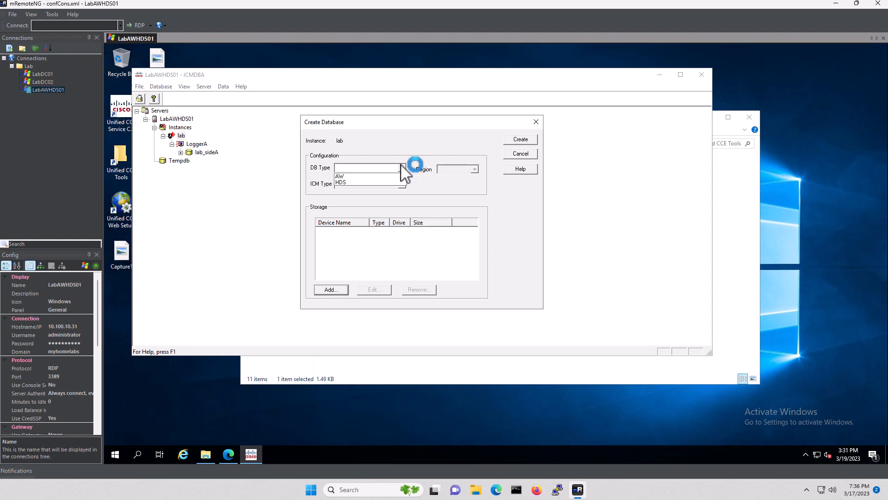
click(365, 176)
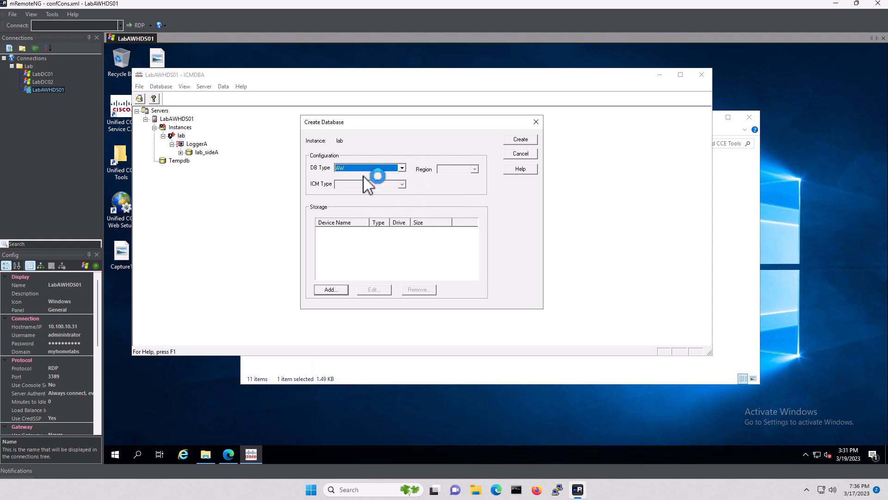
click(331, 289)
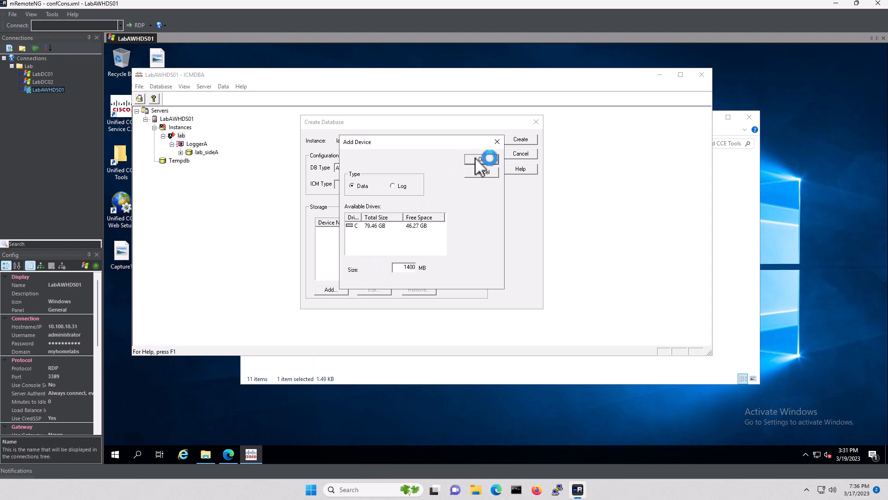
click(394, 225)
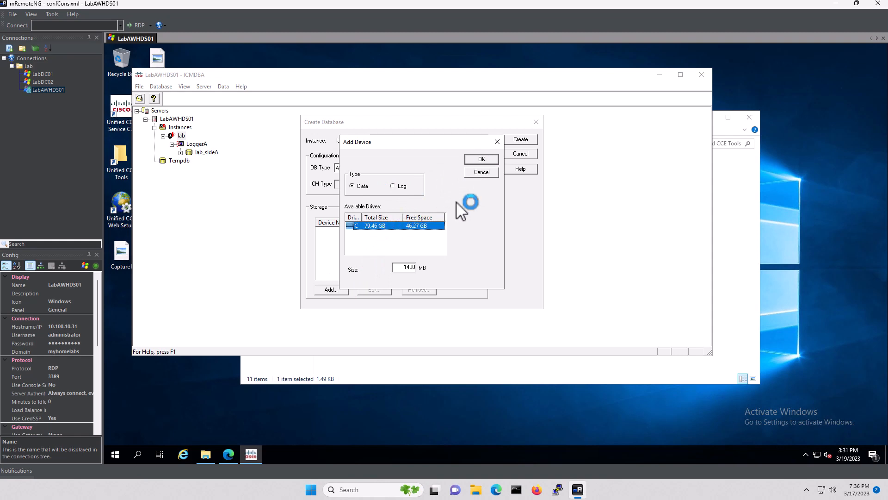
click(483, 159)
click(331, 290)
click(476, 159)
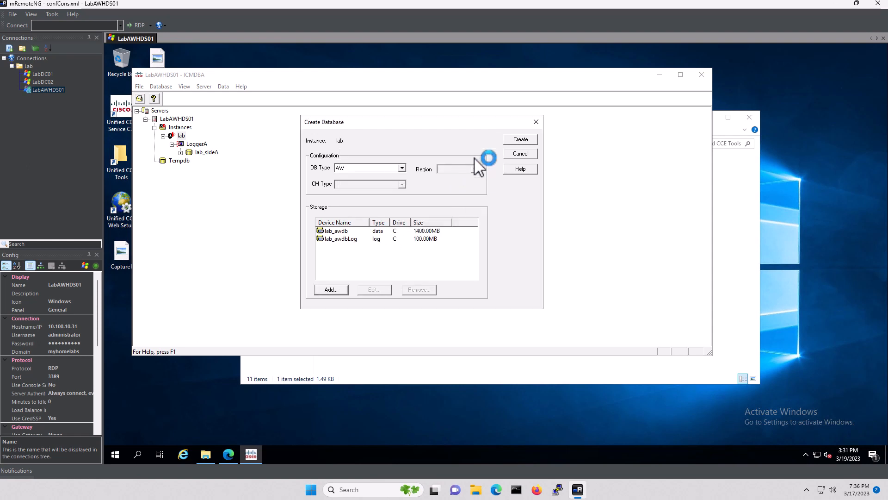
Create and build lab_awdb, acknowledge the success message, and close the log
click(519, 139)
click(432, 290)
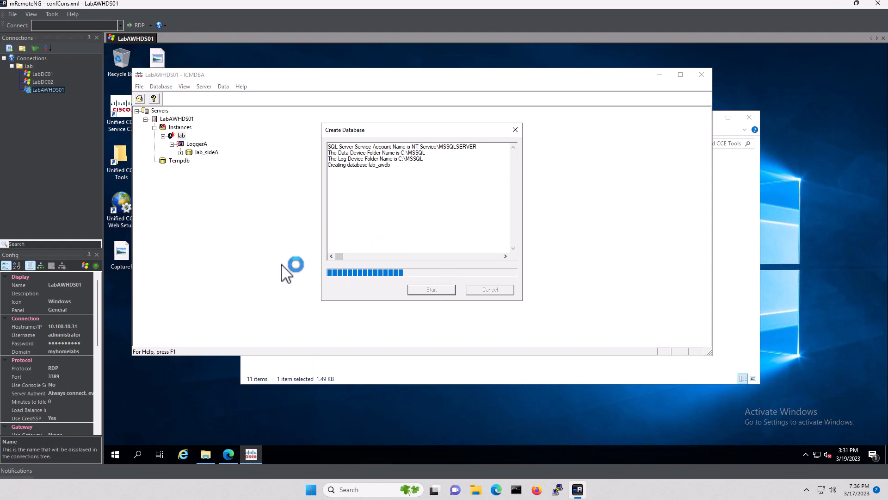
click(468, 232)
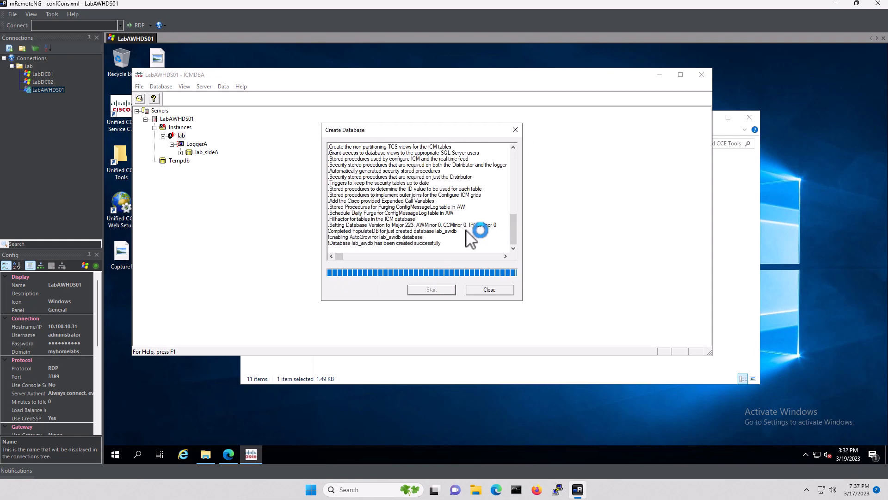
click(497, 291)
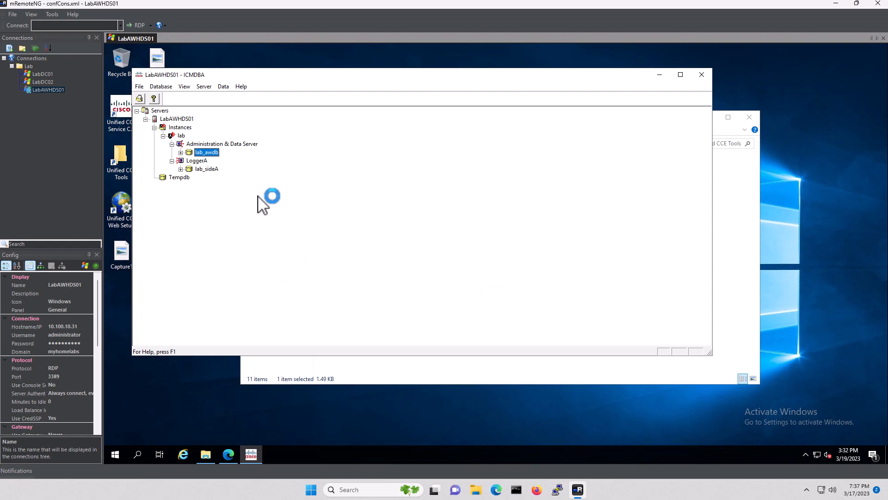
Start an HDS database under Administration & Data Server with 1400 MB data and 100 MB log on C
click(234, 144)
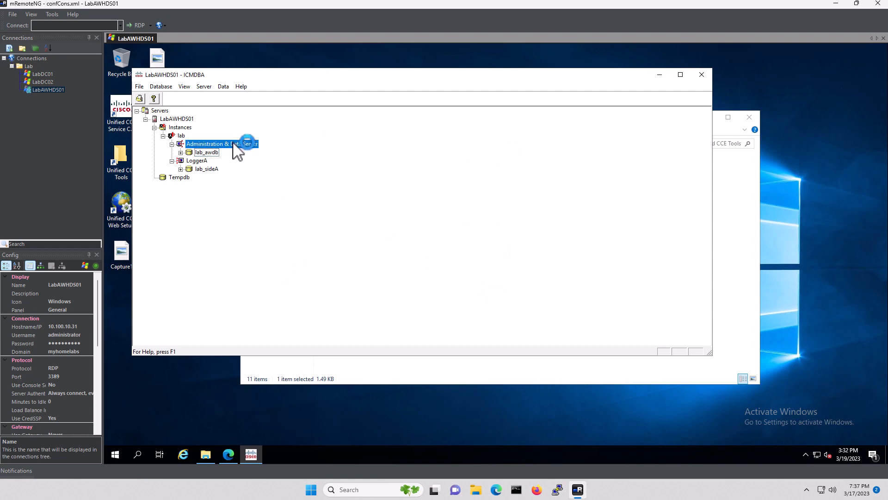
right_click(200, 145)
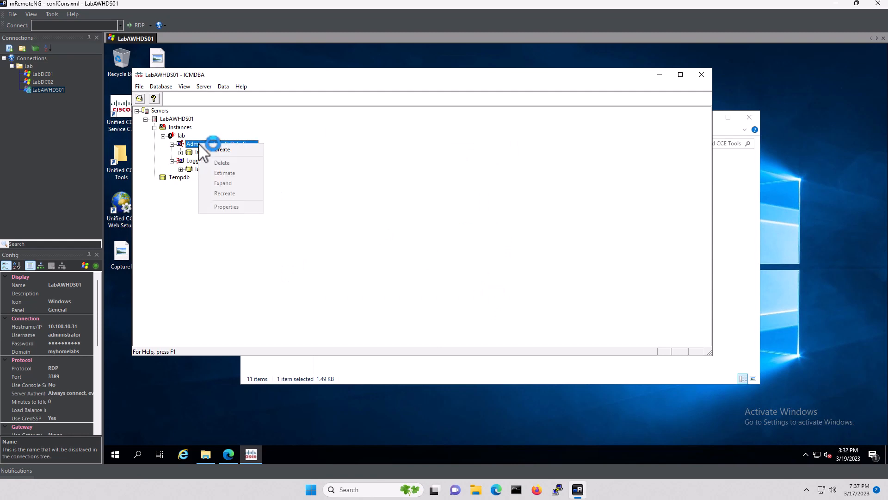
click(226, 149)
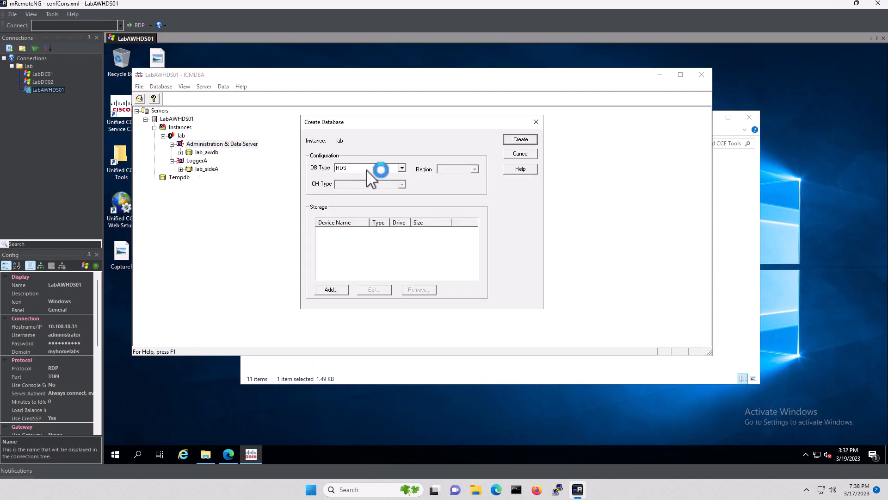
click(331, 290)
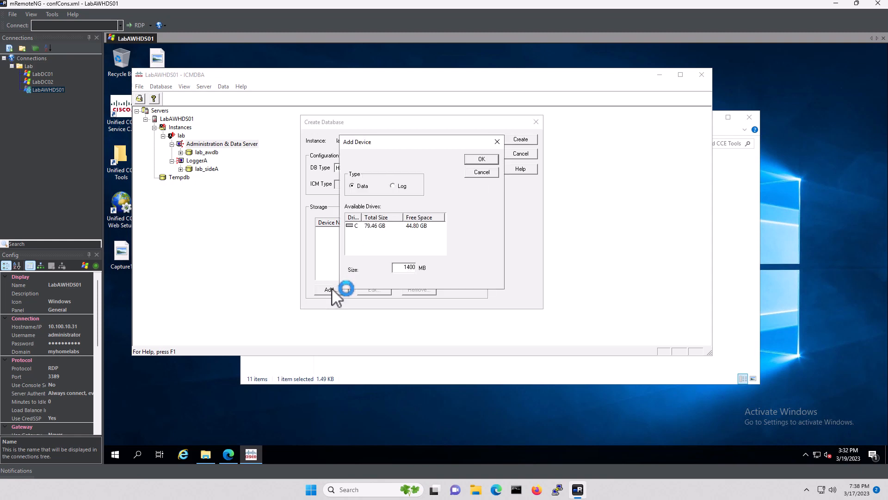
click(480, 160)
click(451, 237)
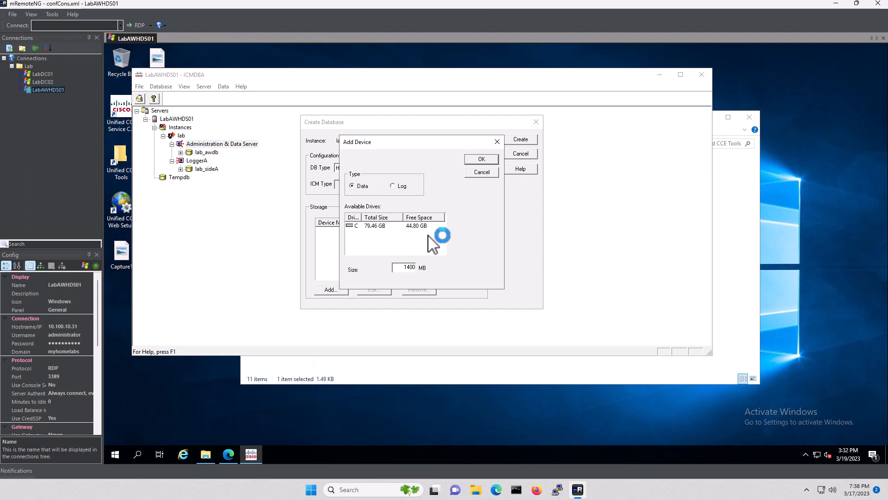
click(371, 226)
click(480, 159)
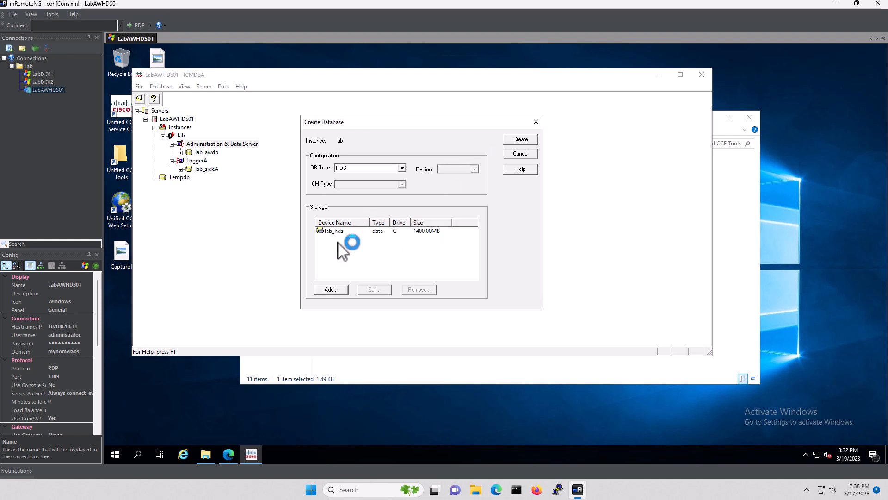
click(331, 289)
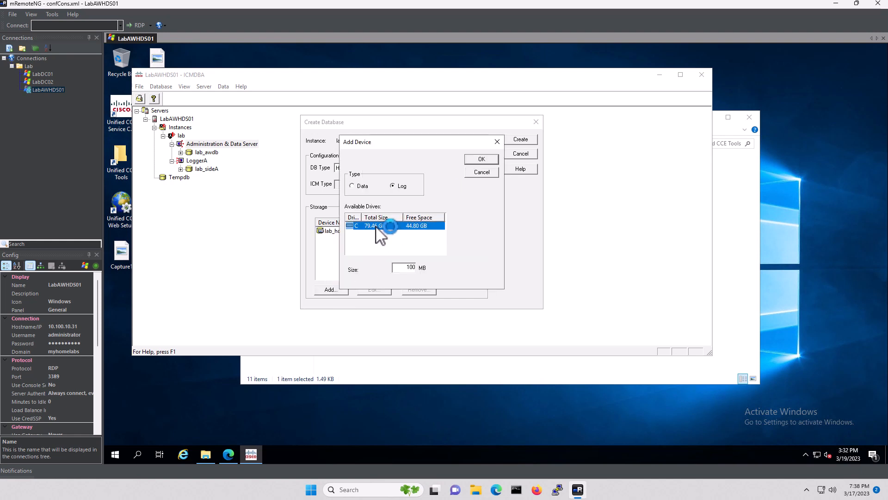
click(481, 159)
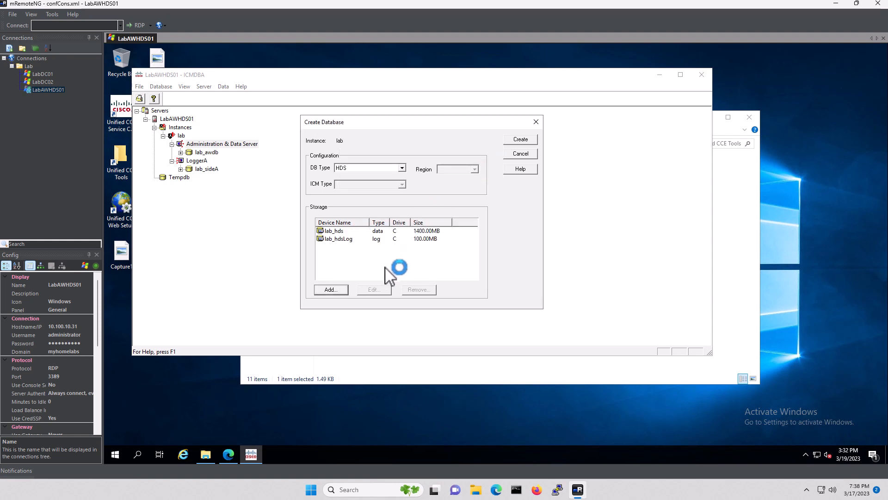
Create and build lab_hds, dismiss the success message, and close the log
click(520, 139)
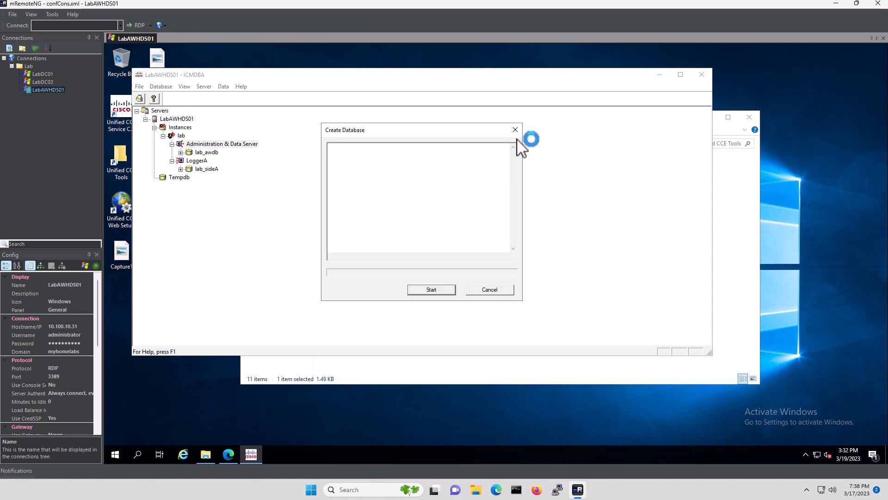
click(425, 290)
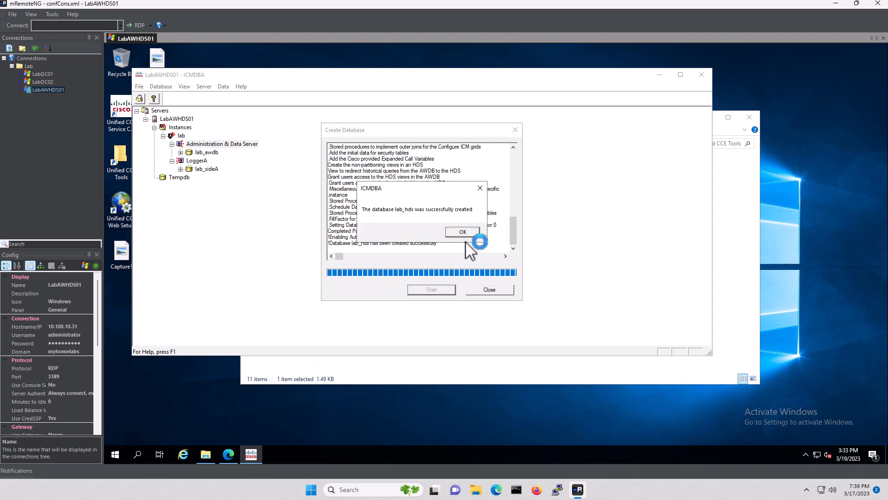
click(466, 233)
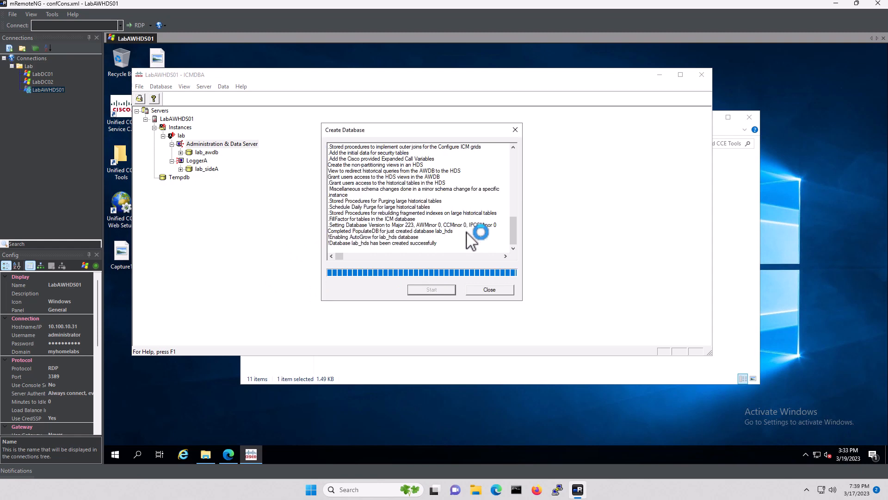
click(491, 290)
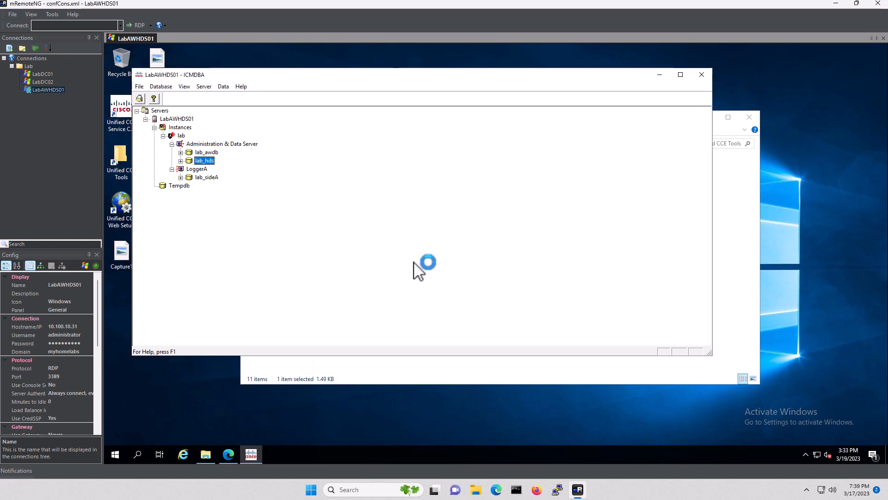
Start a new database under LoggerA with DB Type Outbound Option SideA
click(197, 170)
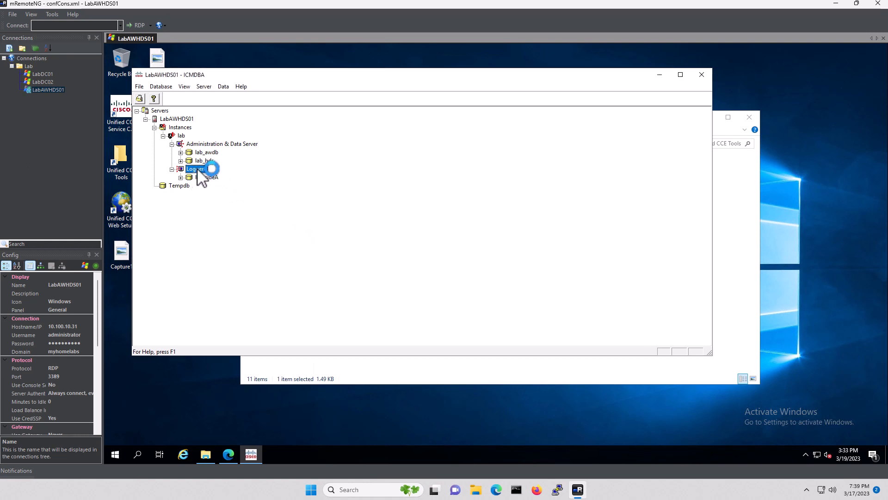
right_click(198, 170)
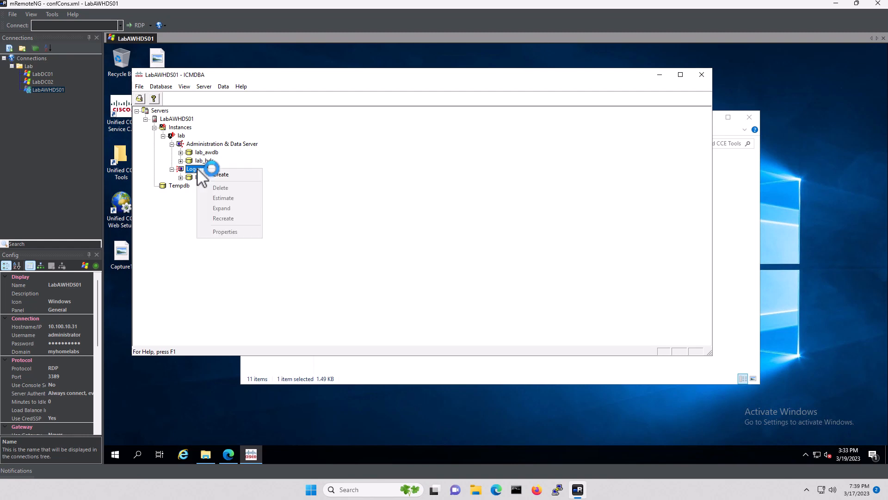
click(223, 174)
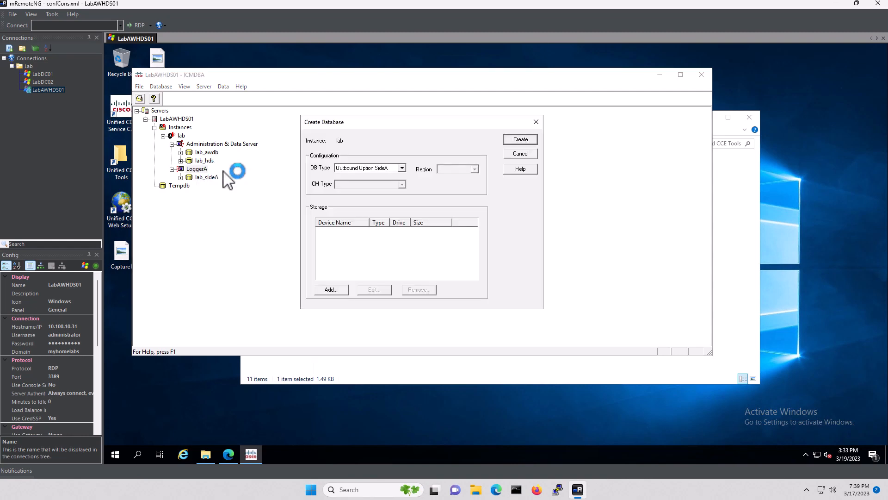
click(375, 170)
click(375, 169)
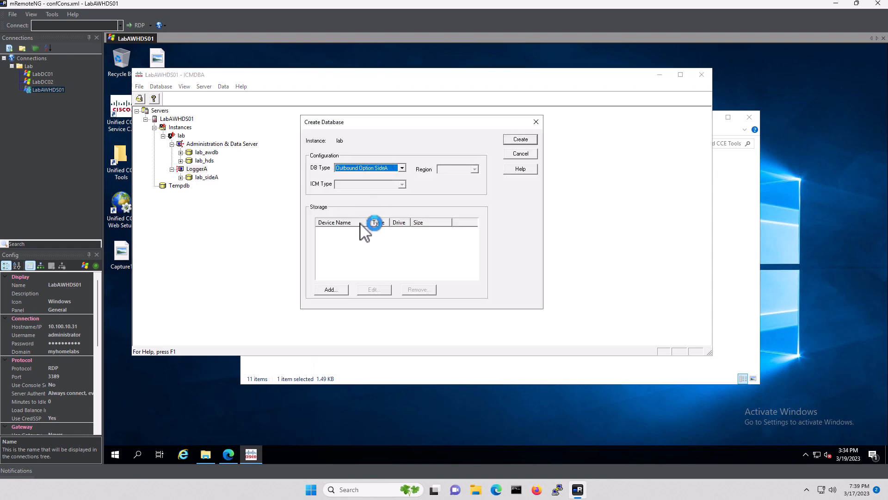
Add a 1400 MB data device and a 100 MB log device on drive C
click(331, 291)
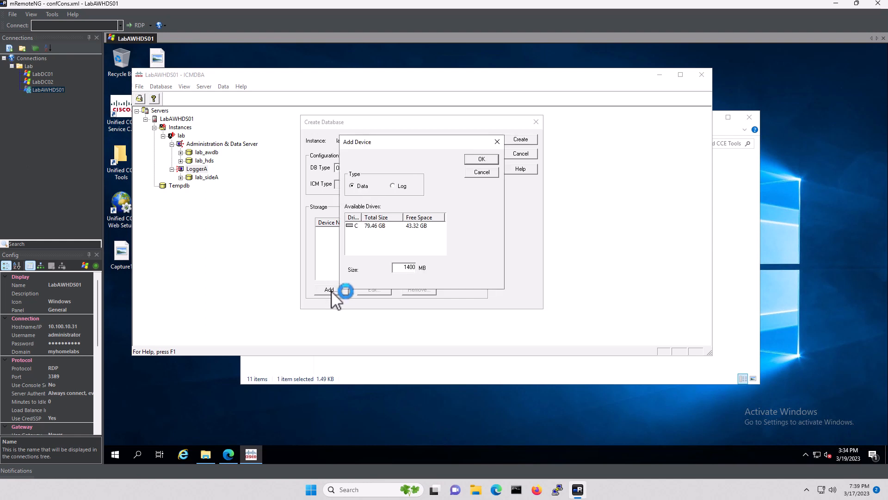
click(369, 226)
click(478, 159)
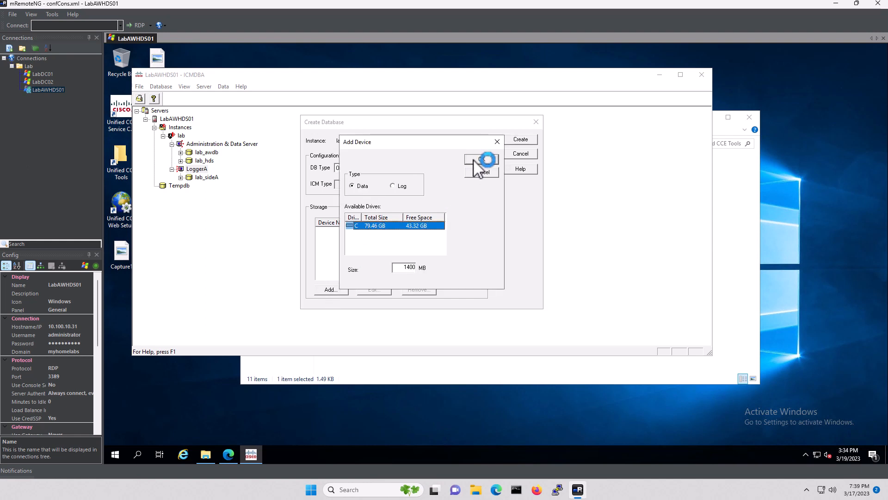
click(331, 290)
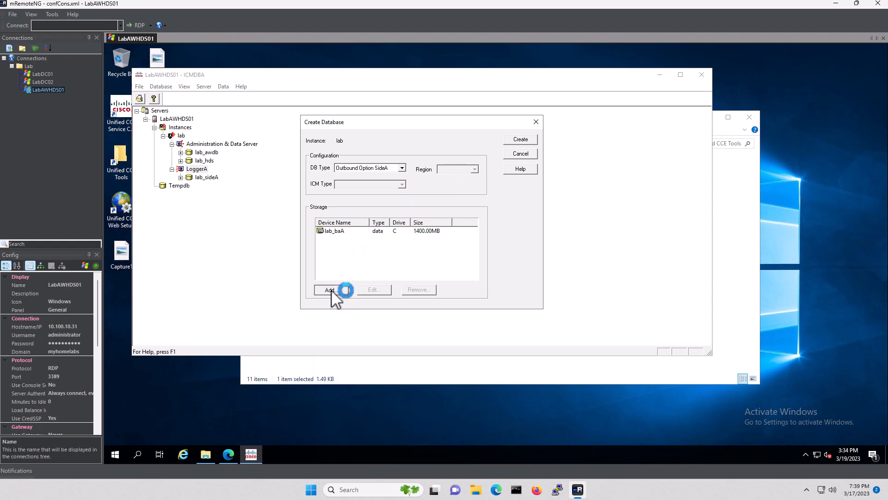
click(393, 254)
click(483, 159)
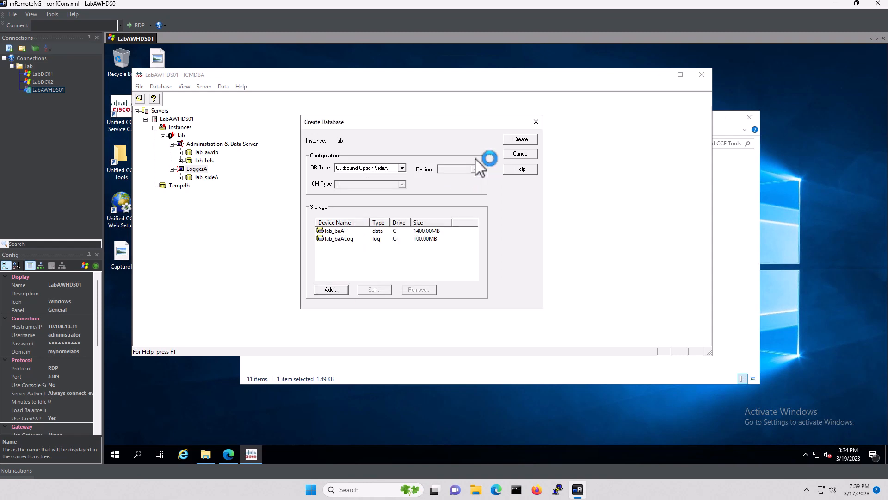
Create and build lab_baA, dismiss the success message, and close the log
click(520, 139)
click(433, 290)
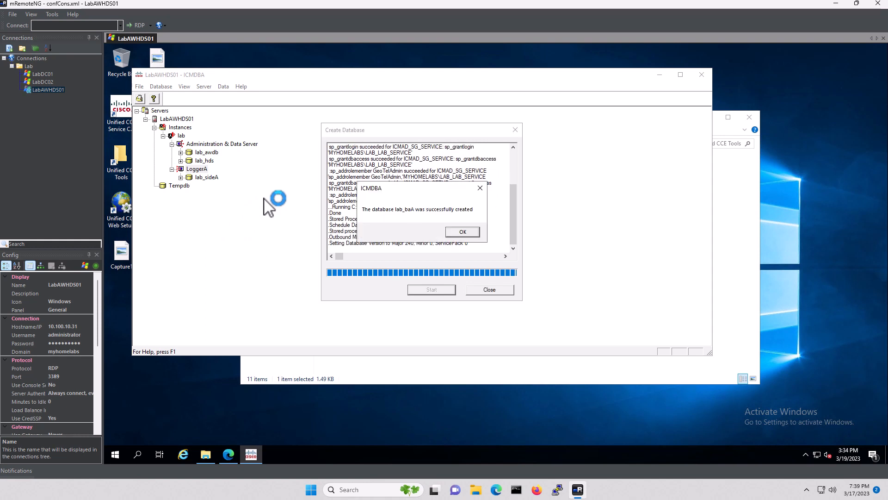
click(463, 231)
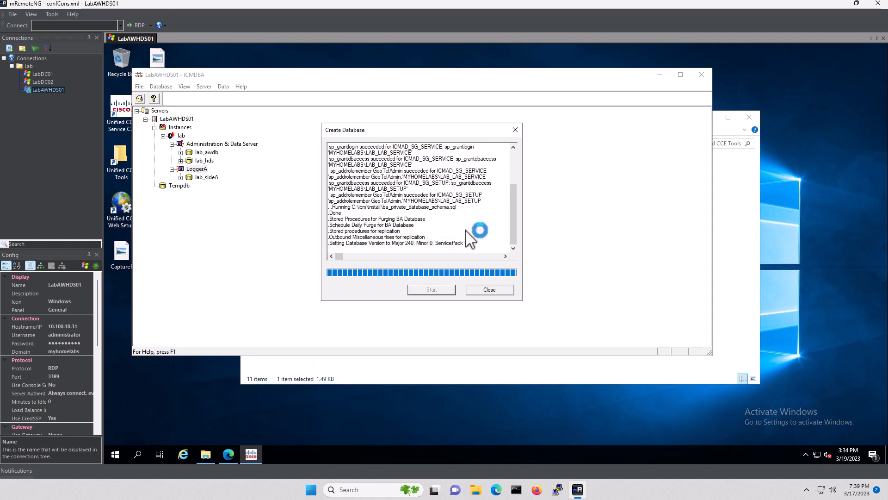
click(494, 289)
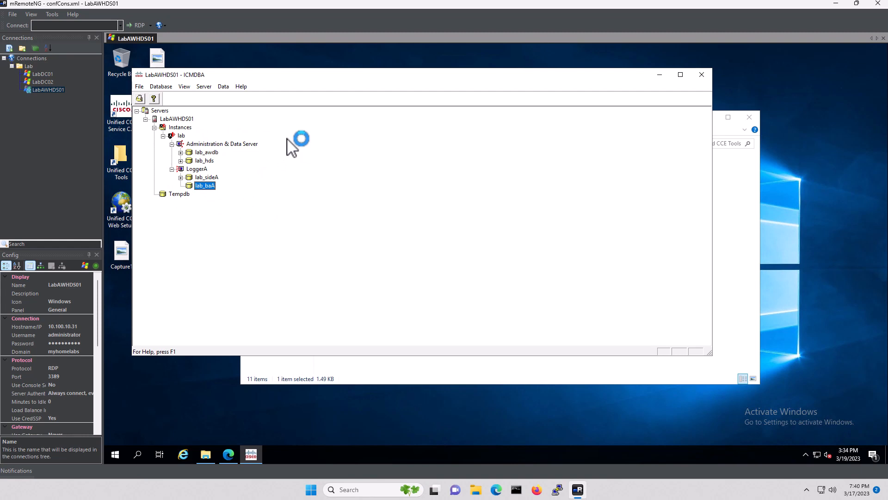
Close ICMDBA and start adding a new Administration & Data Server under Component Management
click(701, 74)
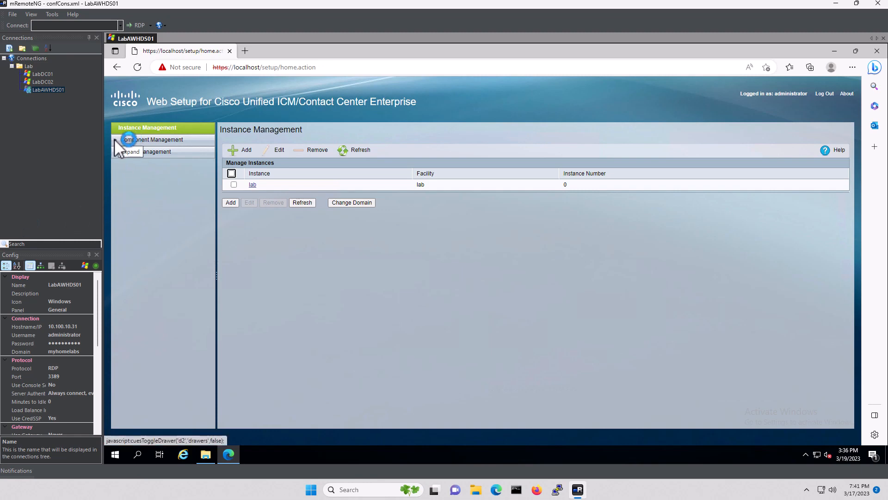
click(136, 140)
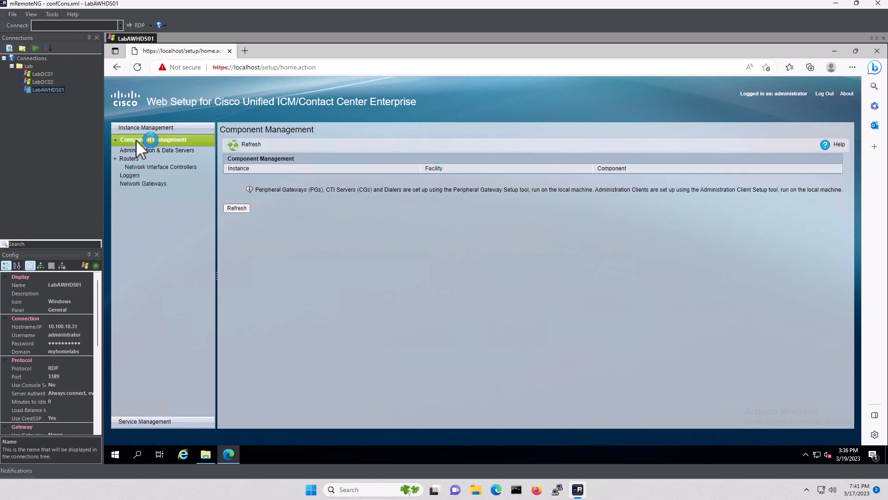
click(173, 151)
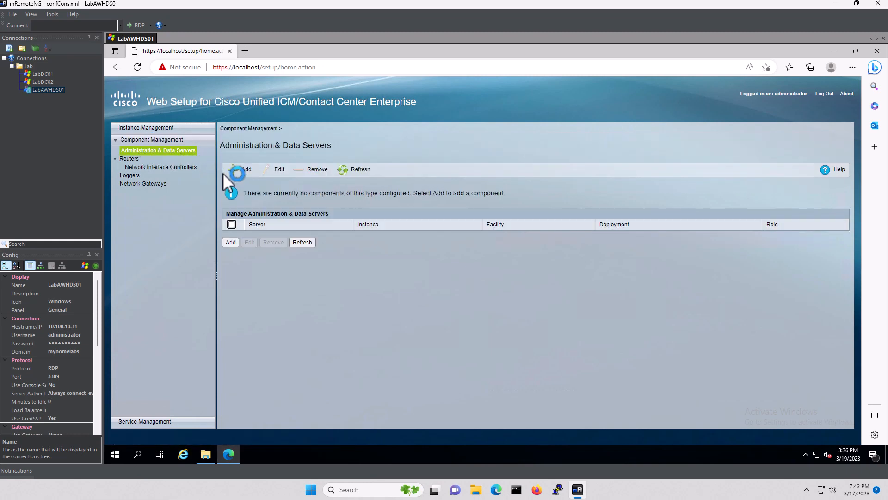
click(247, 169)
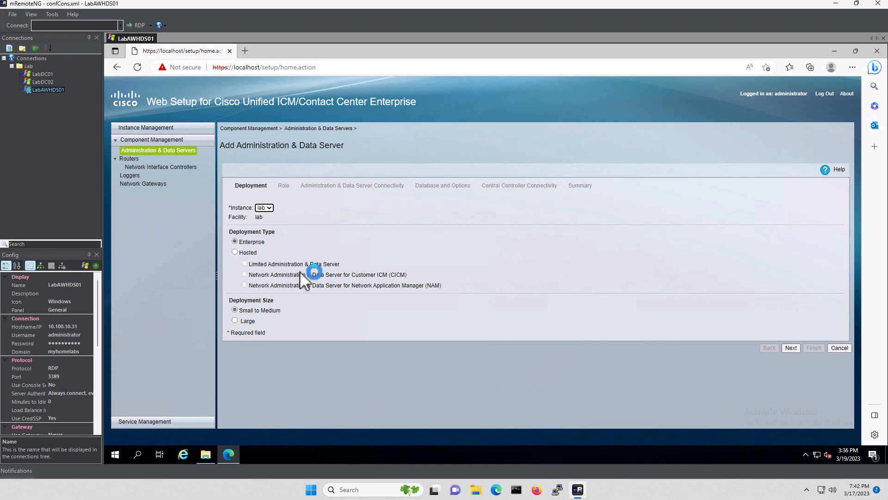
Accept Enterprise Small to Medium deployment and AW-HDS-DDS role, reviewing LabAWHDS01 as primary and secondary server
click(796, 350)
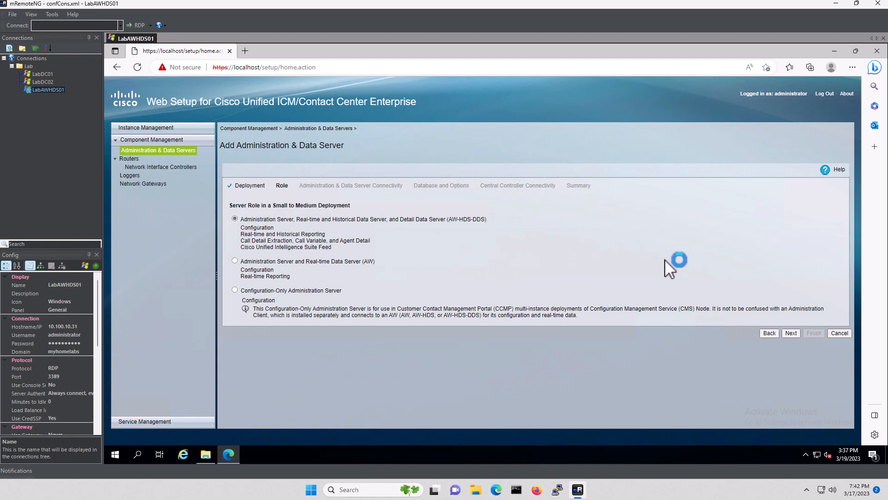
click(790, 332)
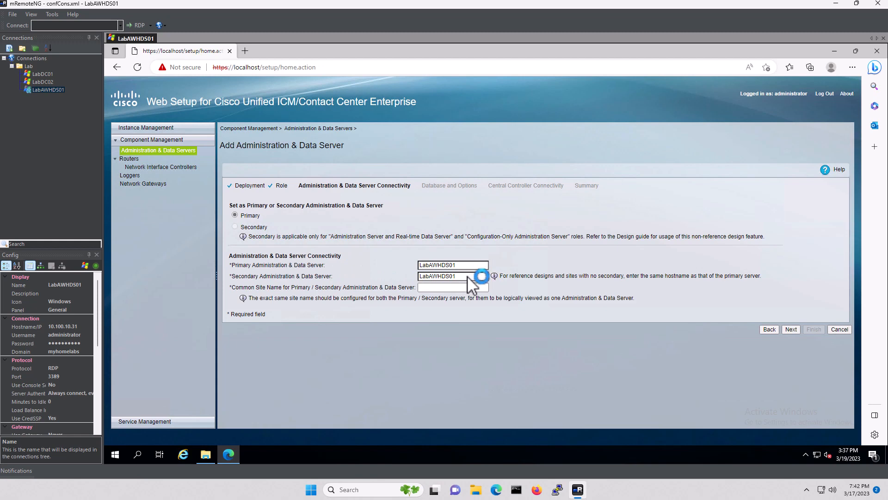
drag(468, 278, 397, 277)
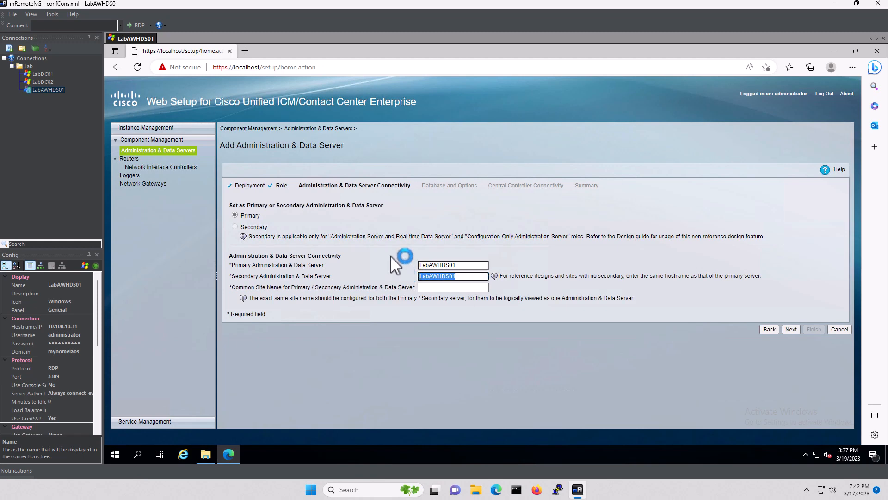
click(446, 290)
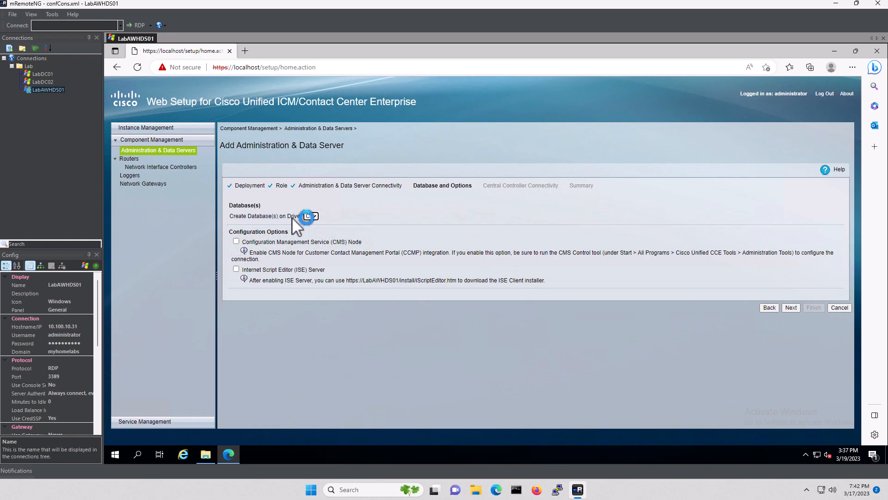
Enable the Internet Script Editor server, keep Central Controller Side A Preferred, and continue to Summary
click(237, 269)
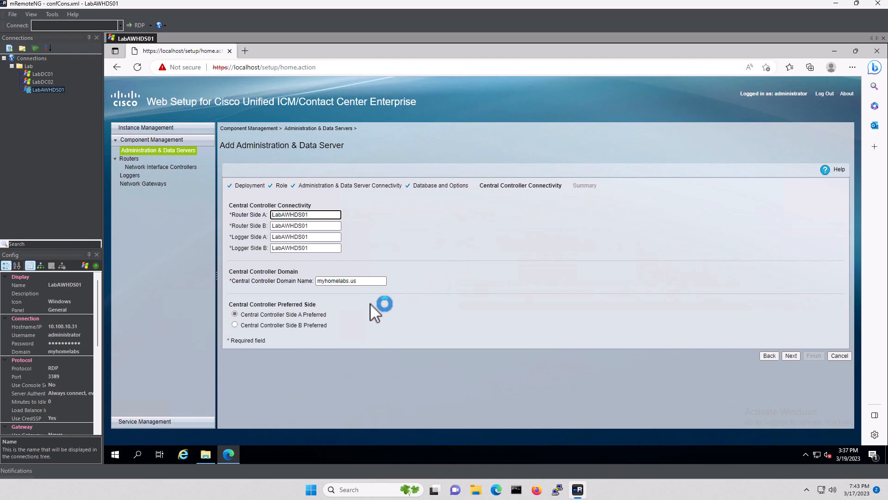
click(236, 315)
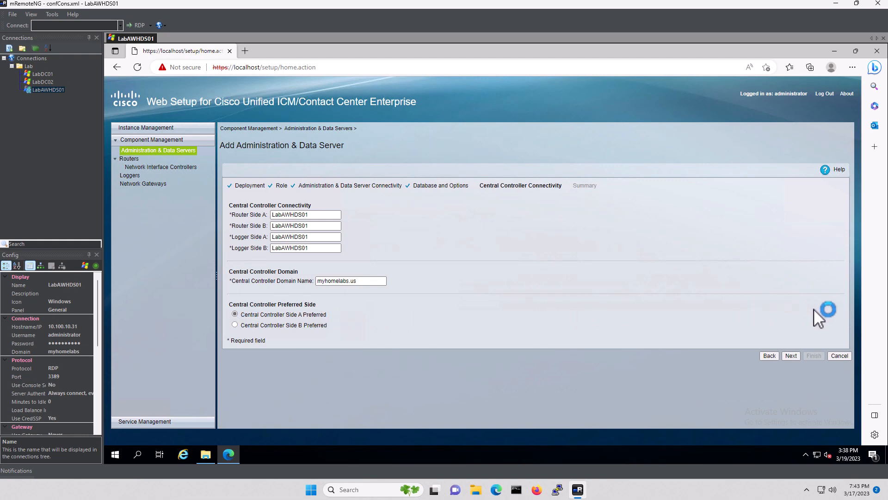
click(790, 357)
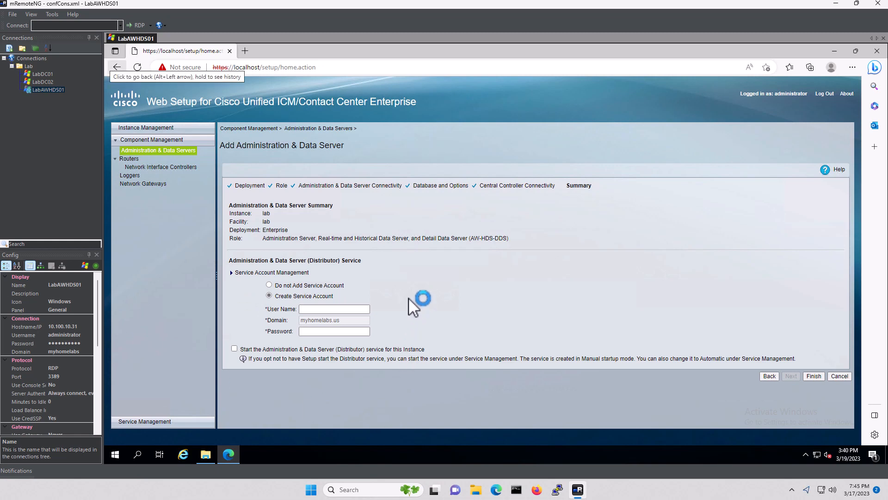
Paste the service account user name, enter its password, and finish the wizard
click(341, 308)
text(icmserviceuser)
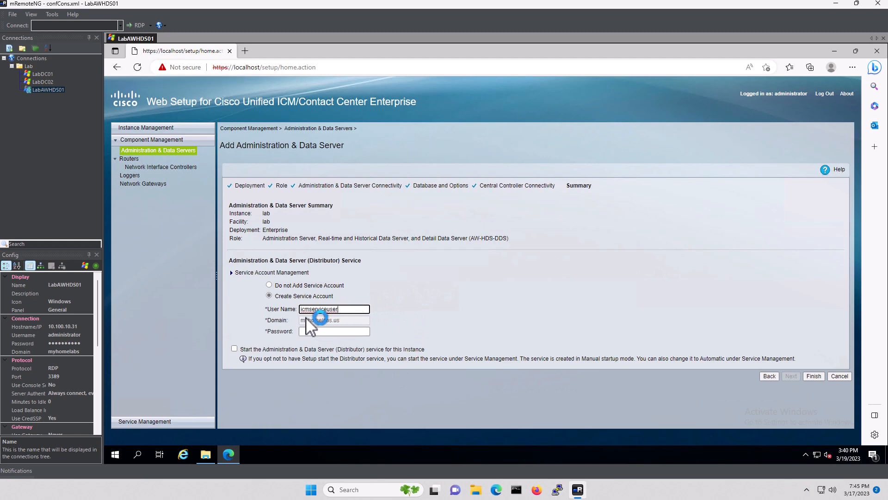
click(319, 330)
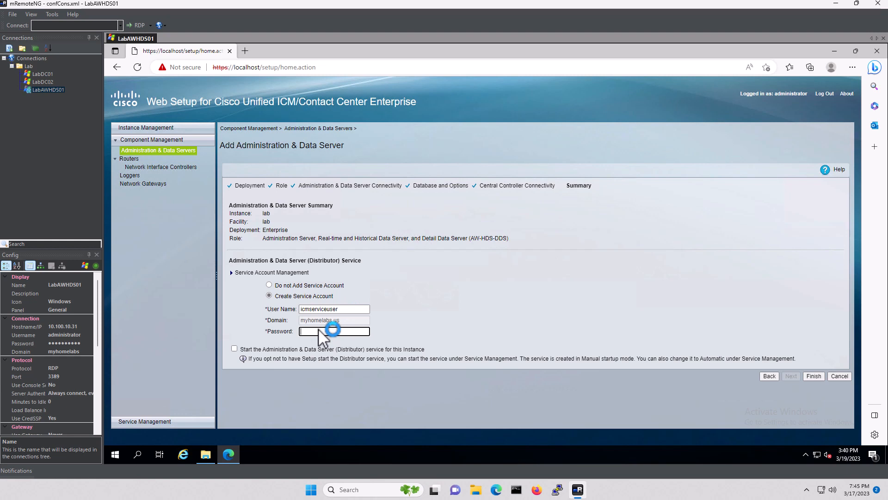
text(••)
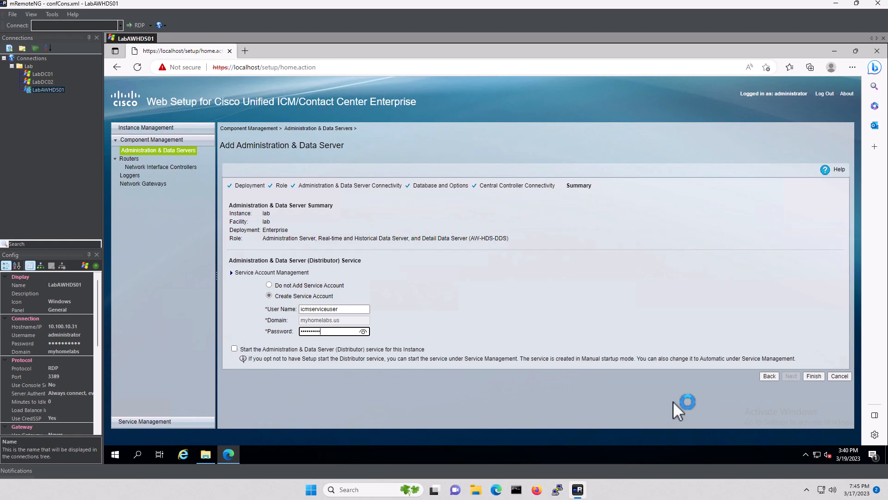
click(814, 376)
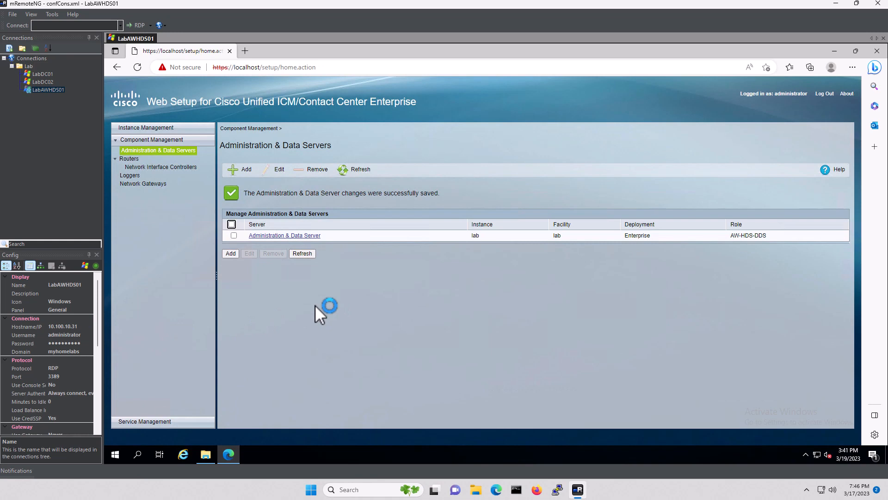
Add RouterA for instance lab with default settings and database routing enabled, then finish
click(132, 158)
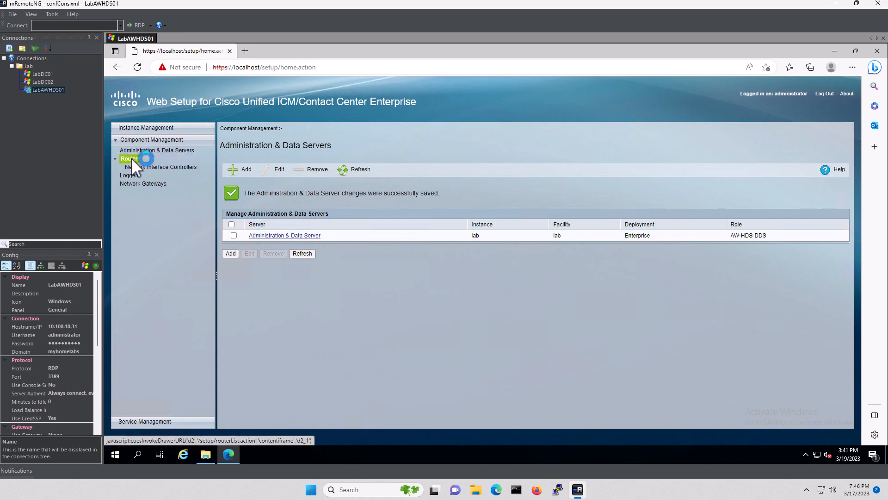
click(249, 168)
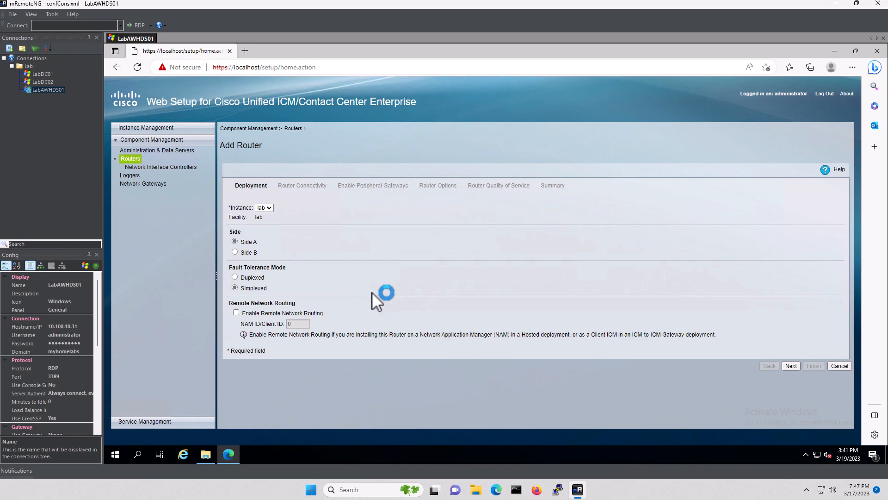
click(791, 366)
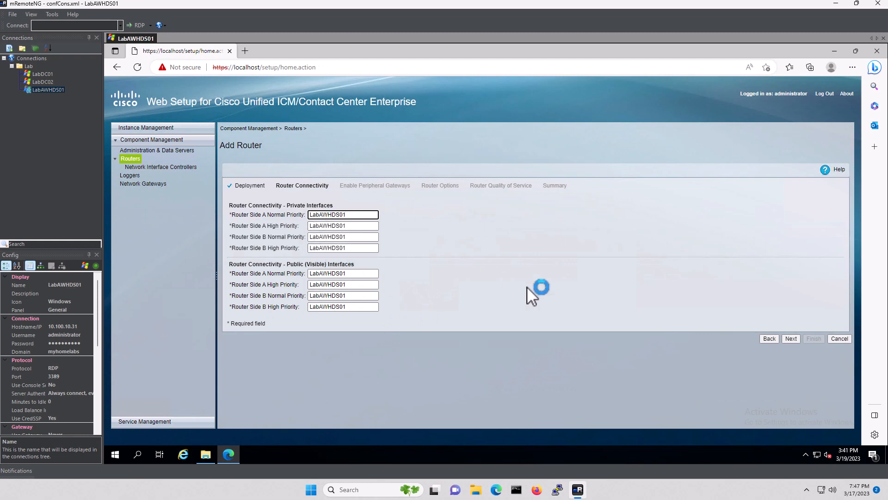
click(792, 339)
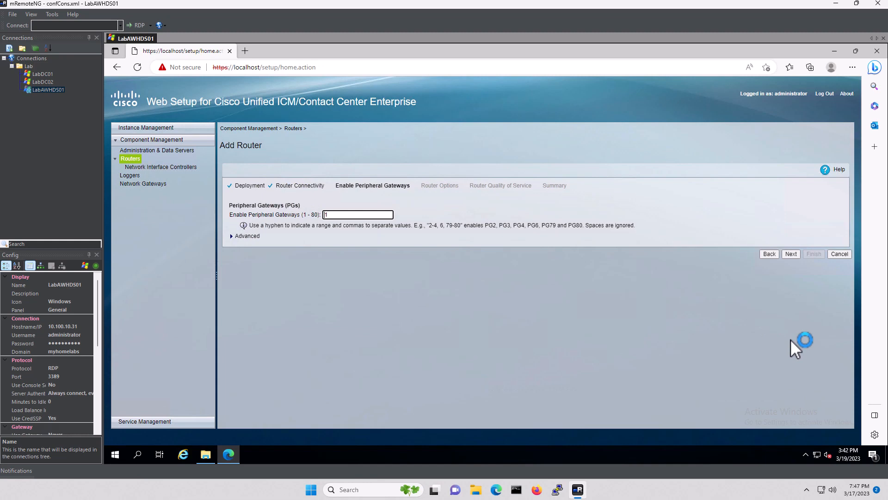
click(790, 254)
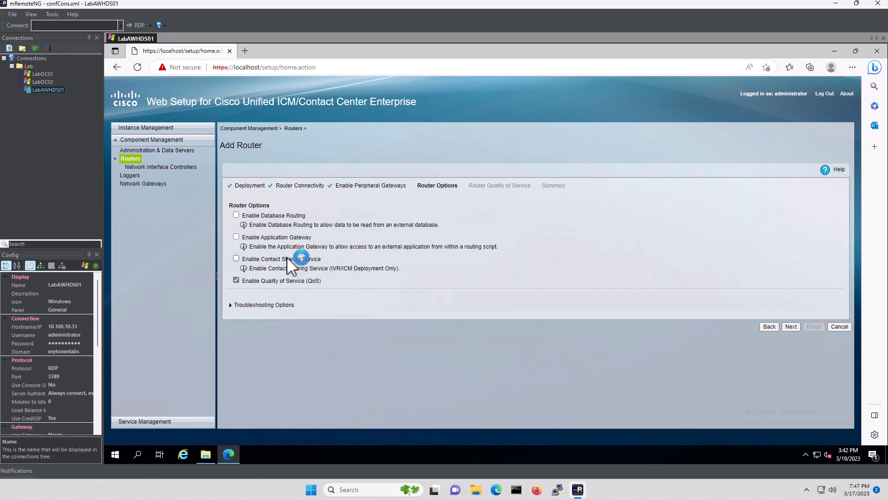
click(236, 215)
click(792, 326)
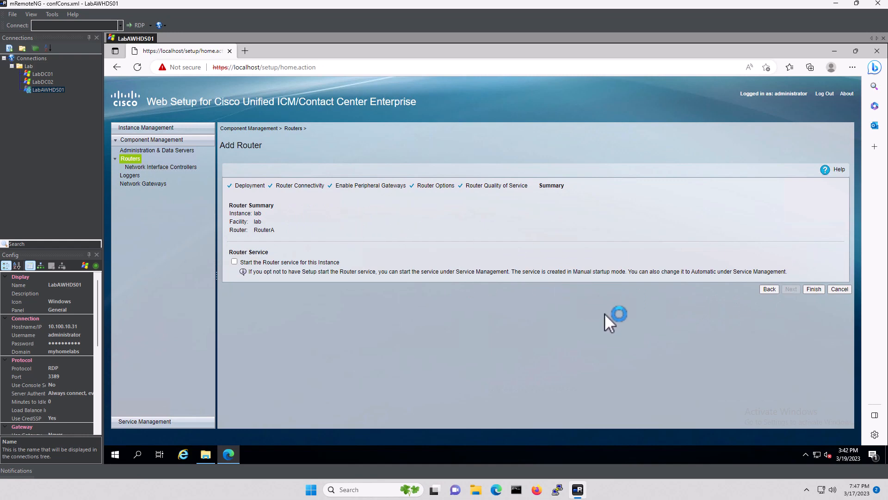
click(812, 289)
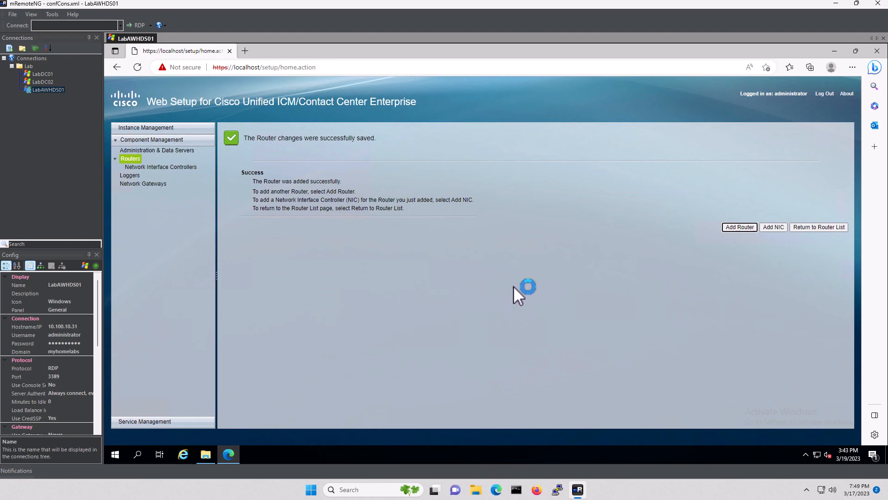
Add a new logger for instance lab with Historical/Detail Data Replication and Outbound Option enabled
click(127, 175)
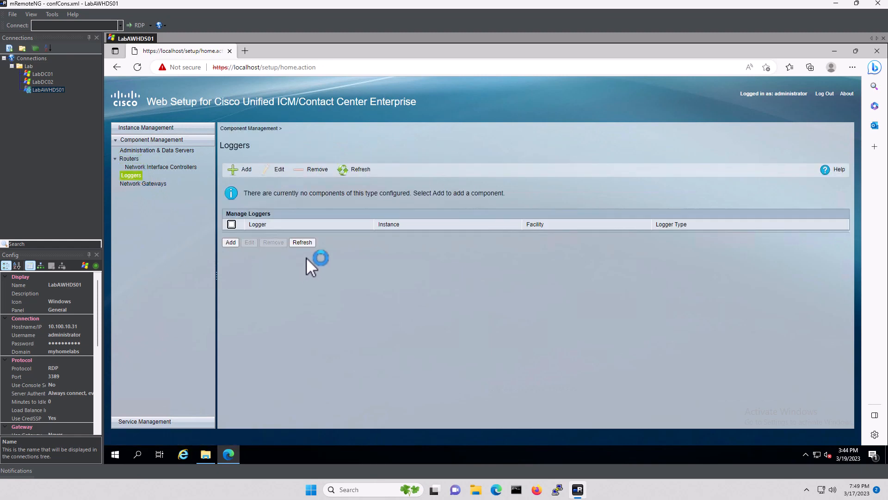
click(240, 169)
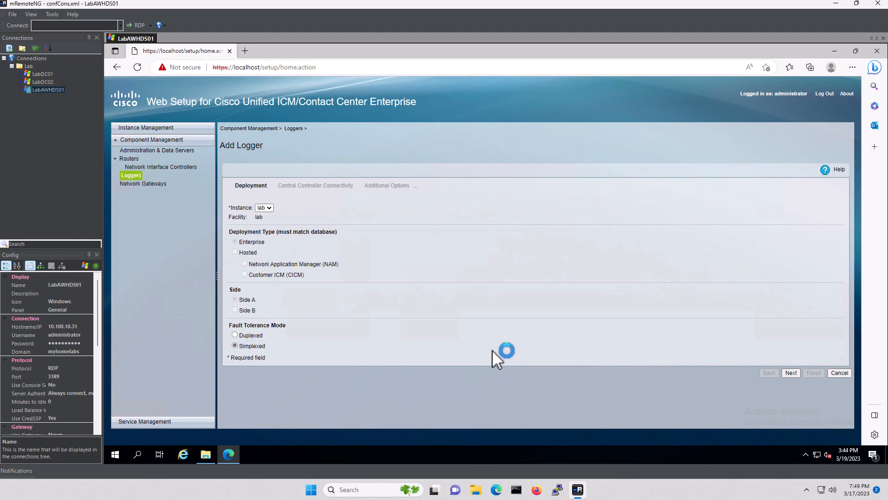
click(791, 371)
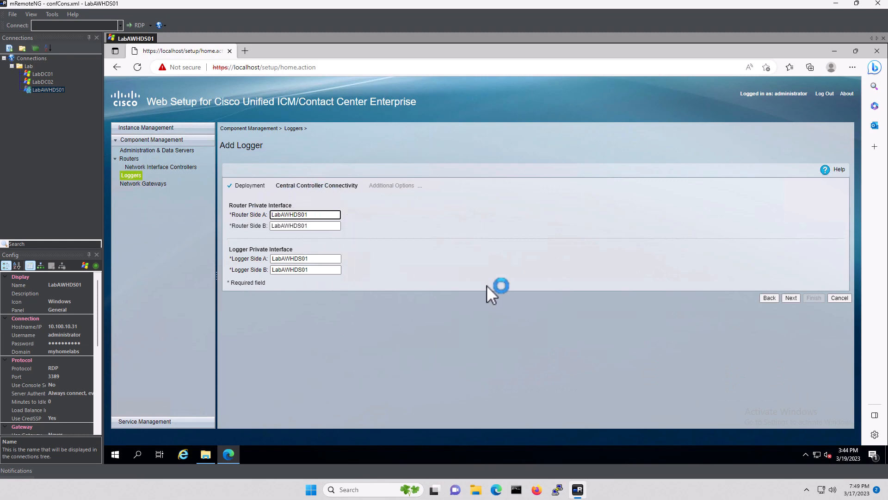
click(795, 298)
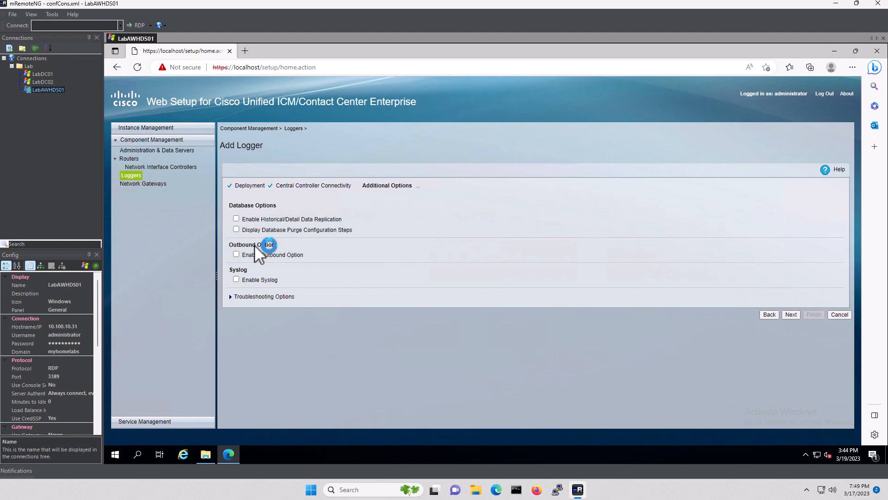
click(237, 254)
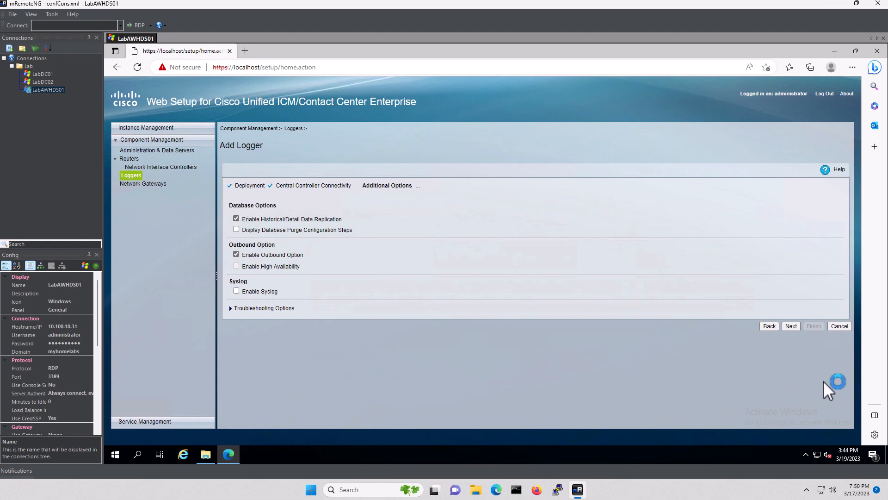
click(791, 326)
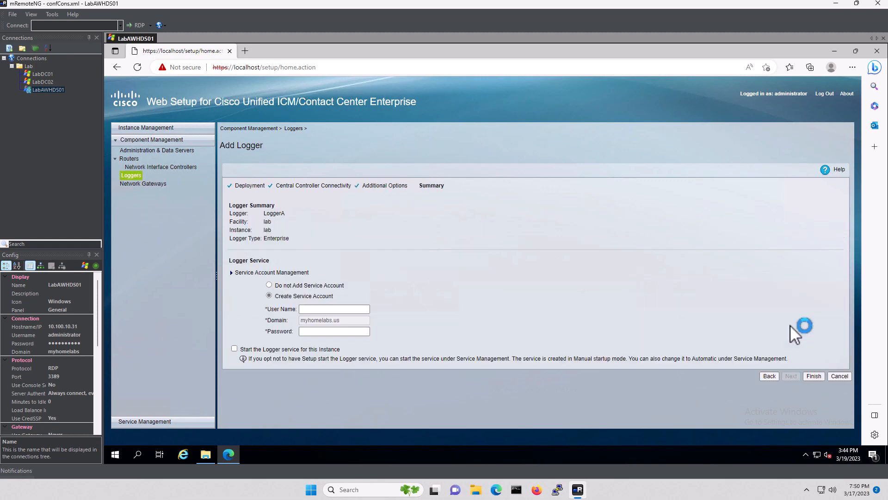
Enter the service account user name and password, and finish adding LoggerA
click(313, 308)
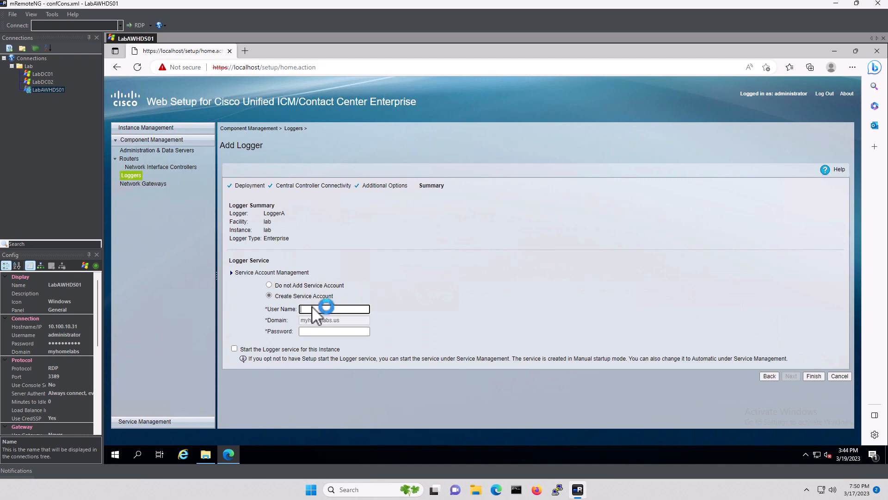
text(icmserviceuser)
click(333, 330)
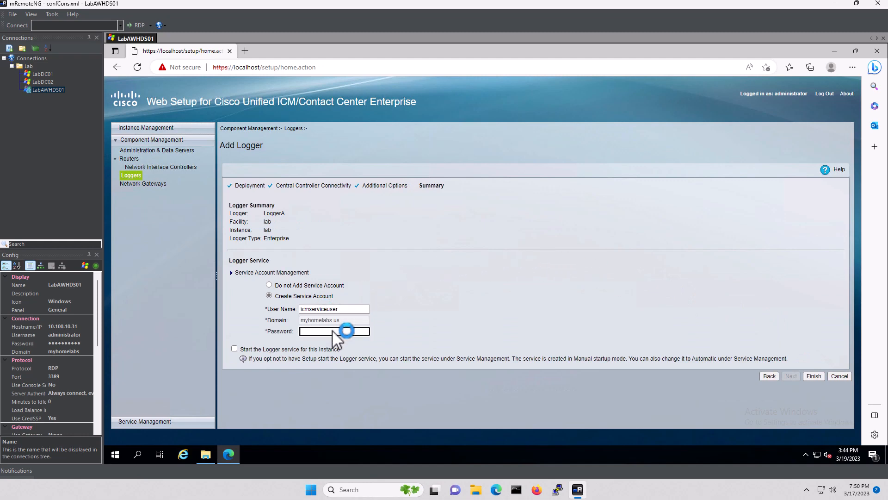
text(•)
click(814, 376)
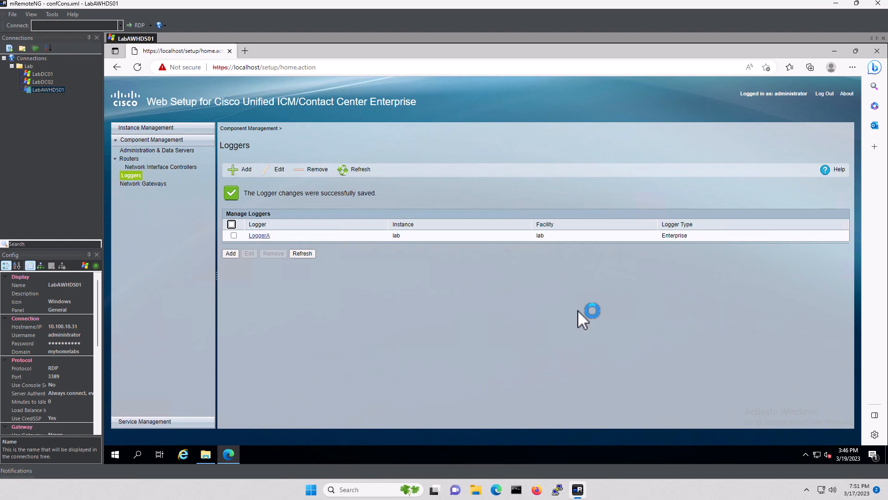
Close Web Setup and launch CCE Web Administration, proceeding past the certificate warning
click(877, 52)
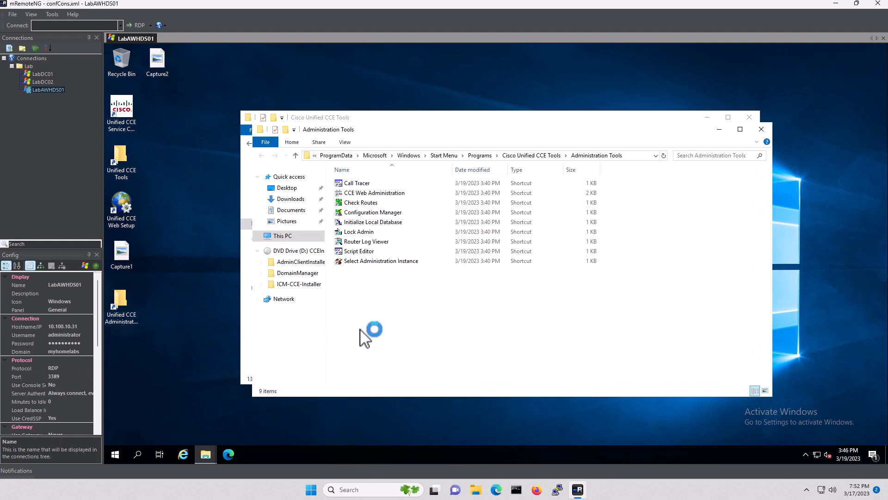
click(379, 195)
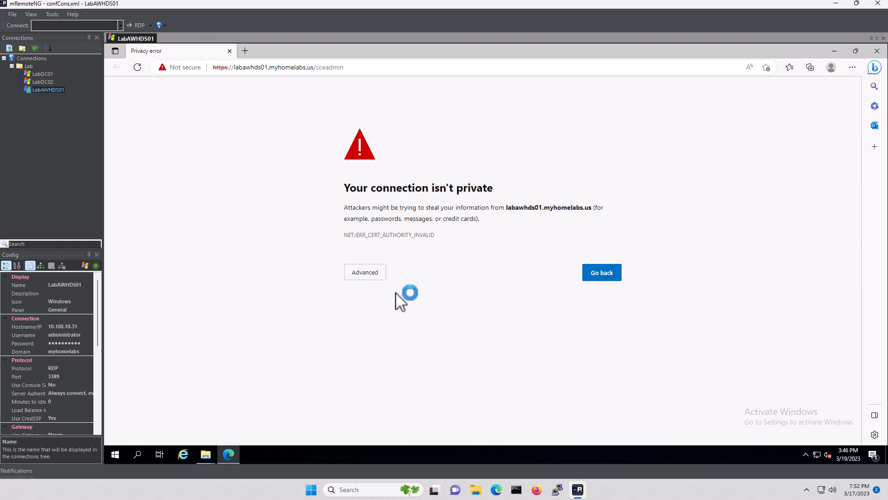
click(366, 273)
click(386, 345)
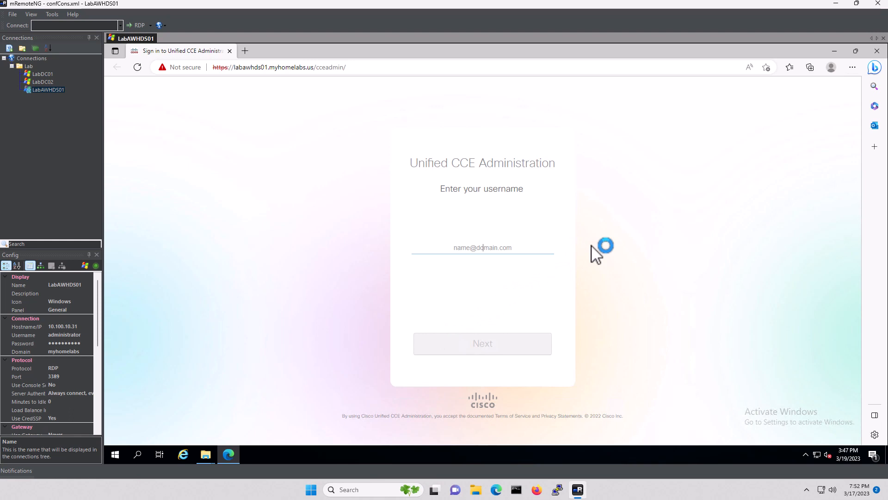
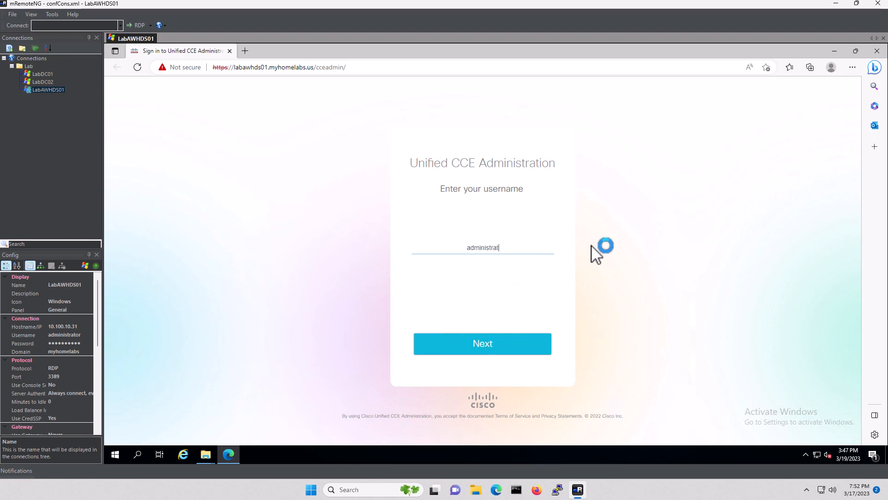
Sign in with the administrator account's e-mail and password
key(Return)
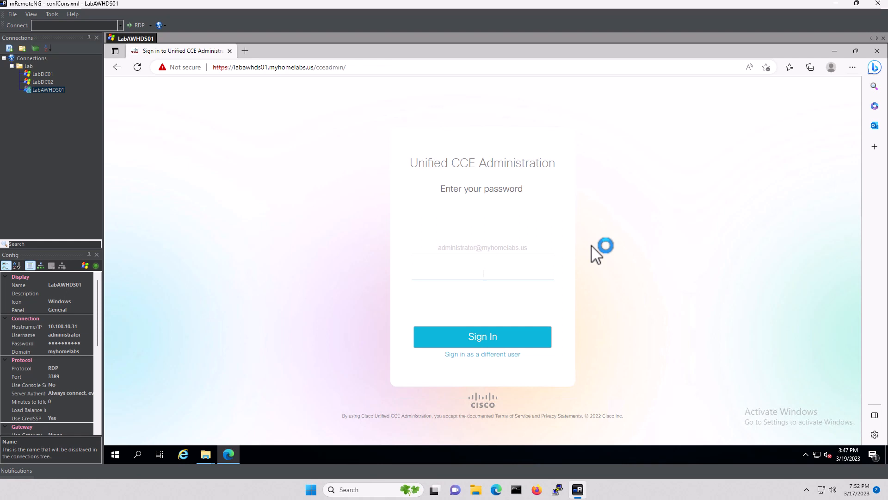
text(••••••••••)
key(Tab)
key(Return)
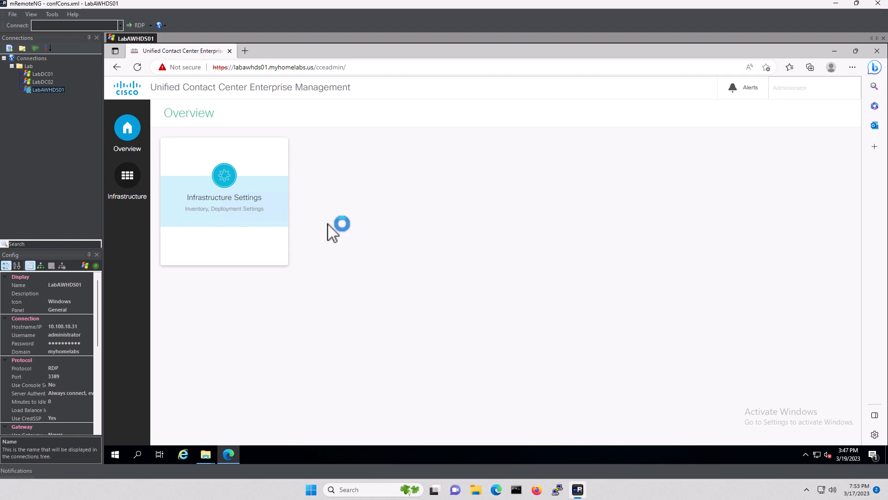
Choose UCCE: Progger (Lab Only) in Deployment Settings and save it; the save fails
click(216, 198)
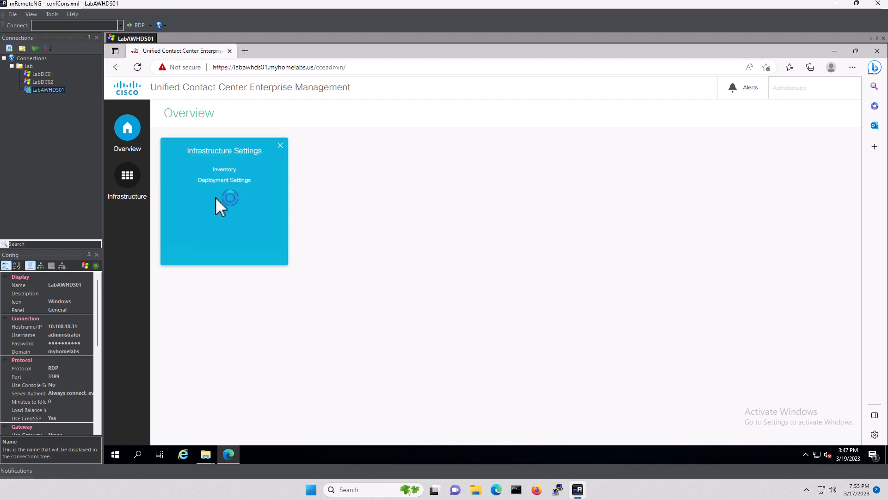
click(234, 181)
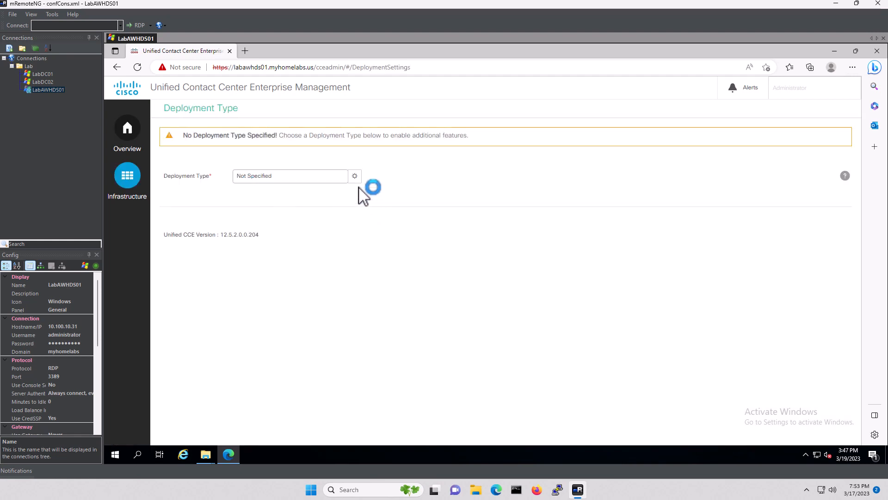
click(316, 178)
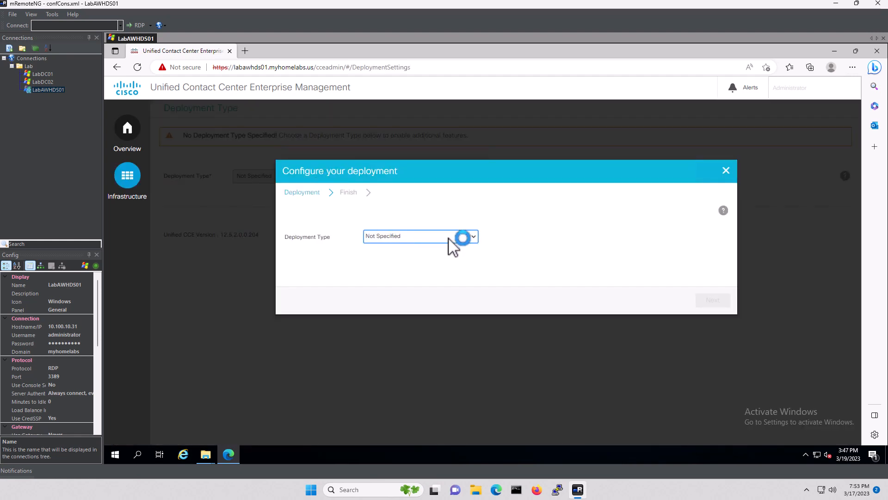
click(475, 236)
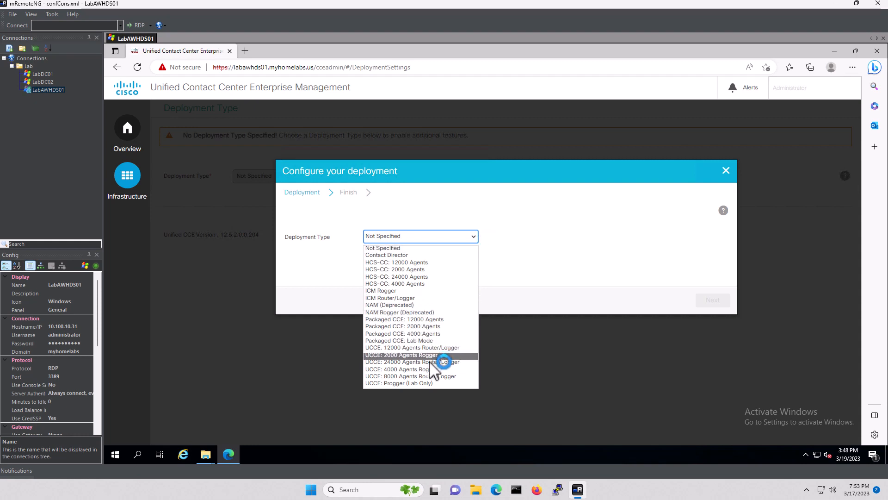
click(411, 384)
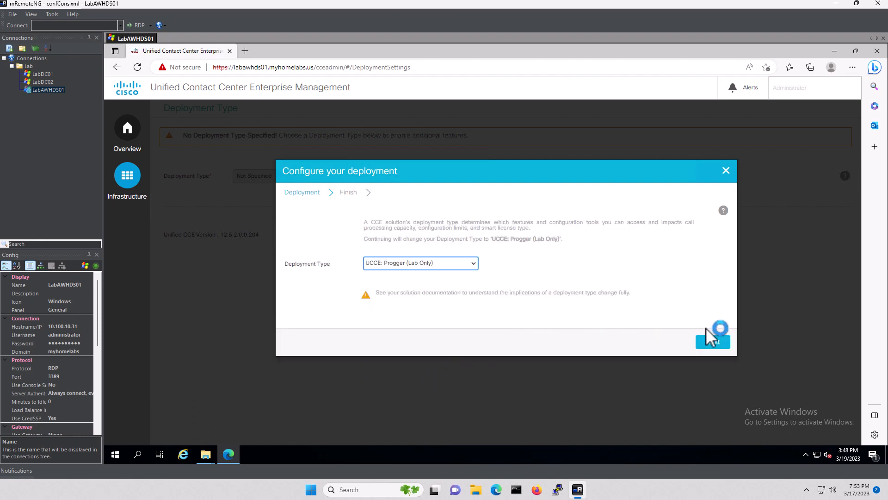
click(712, 343)
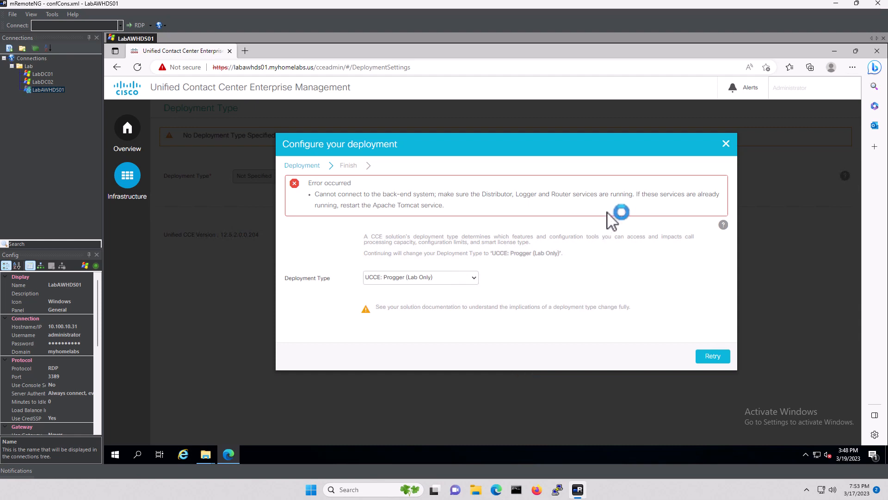
click(835, 51)
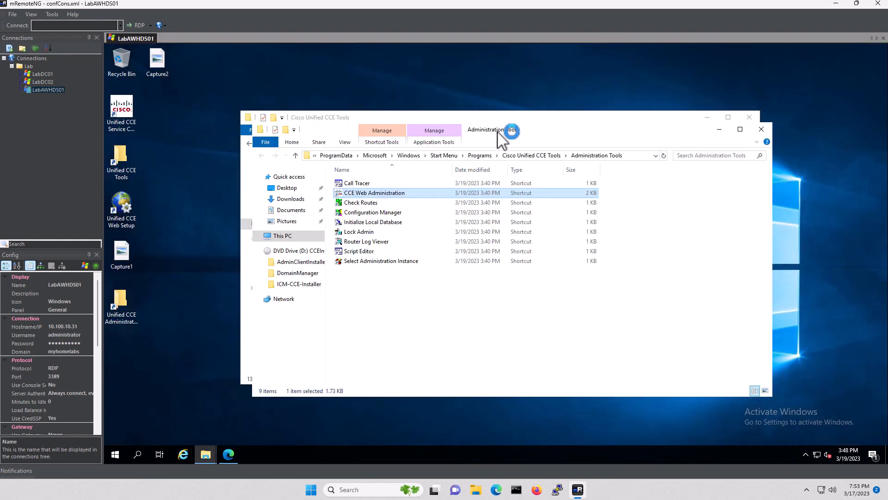
In ICM/CCE Service Control, start the lab Distributor, LoggerA and RouterA services
drag(547, 138, 604, 210)
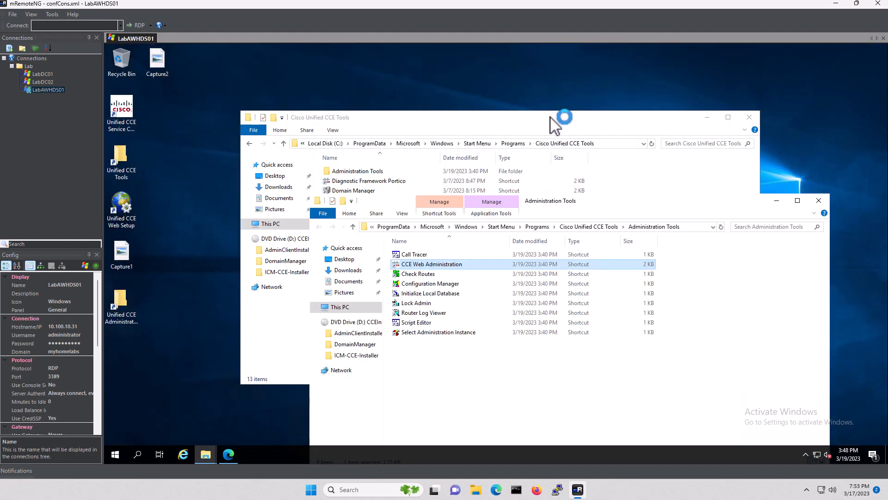
drag(555, 125, 513, 72)
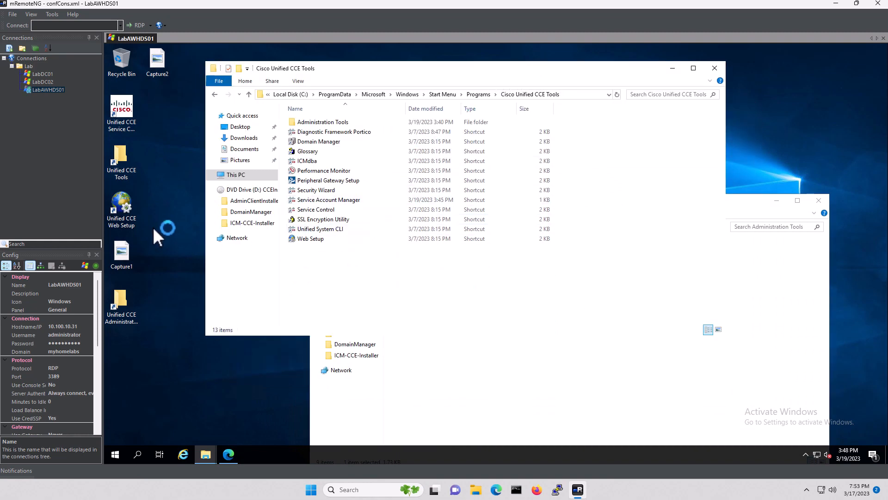
double_click(319, 210)
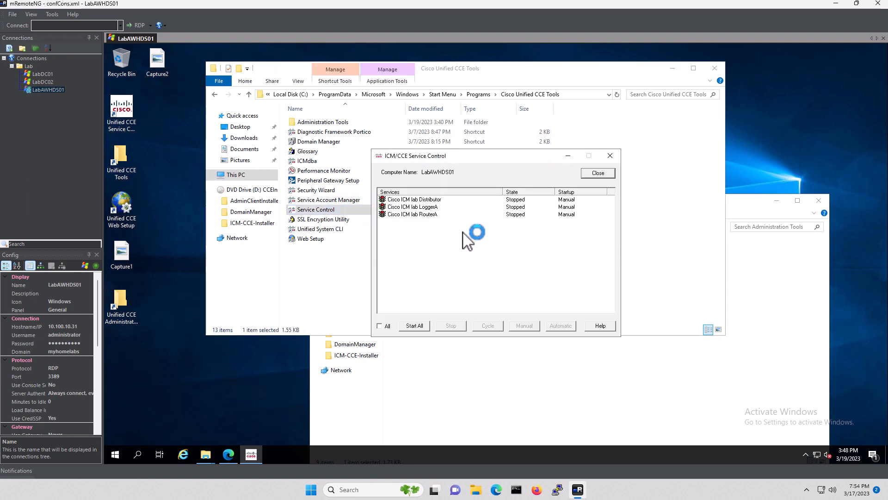
click(428, 200)
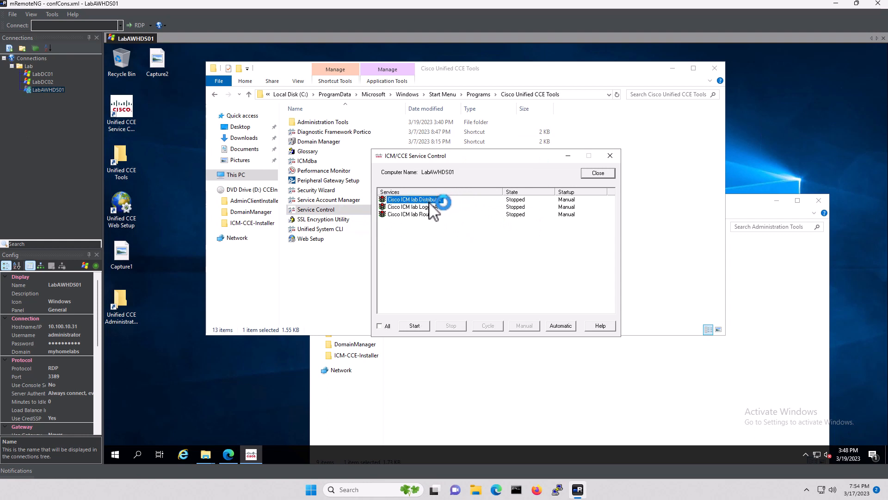
click(416, 325)
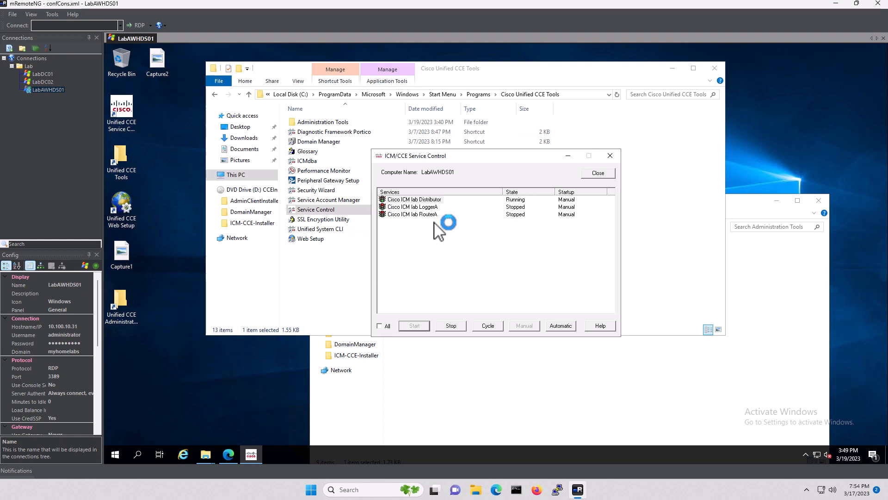
click(422, 207)
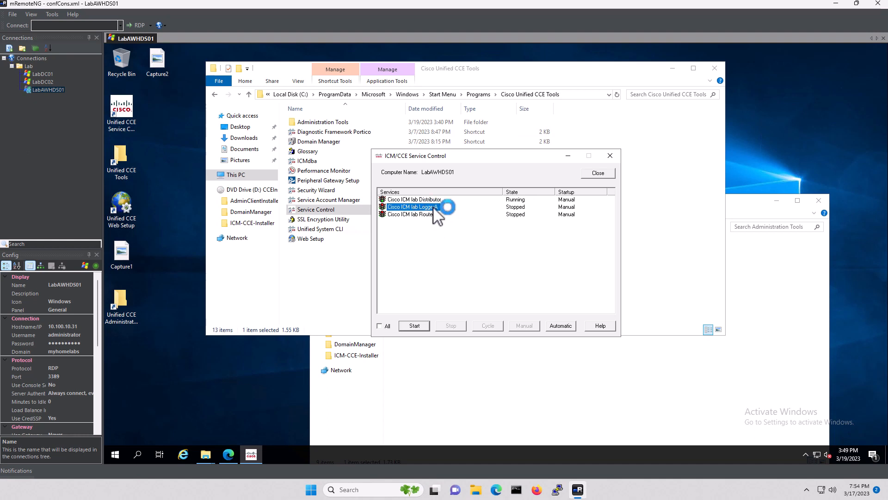
click(415, 326)
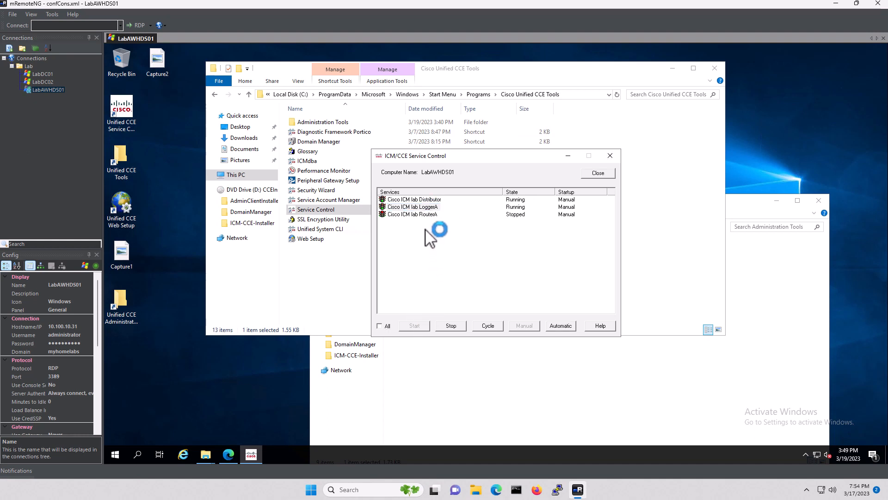
click(419, 214)
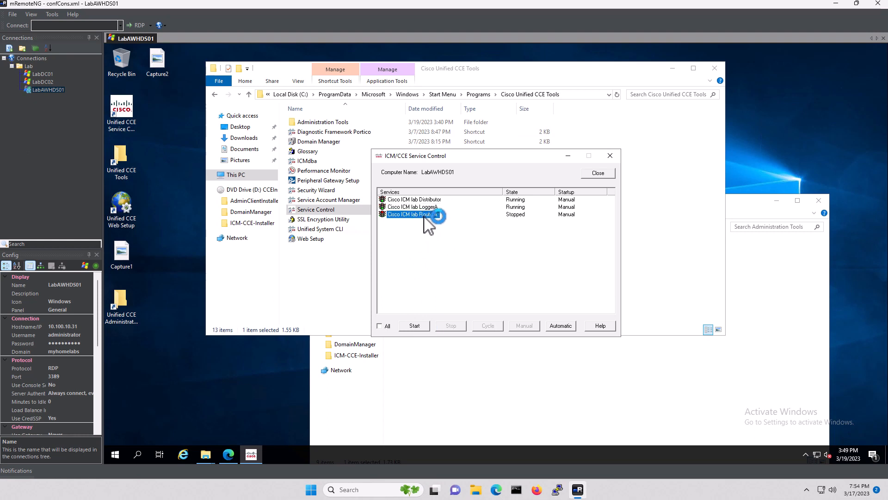
click(415, 326)
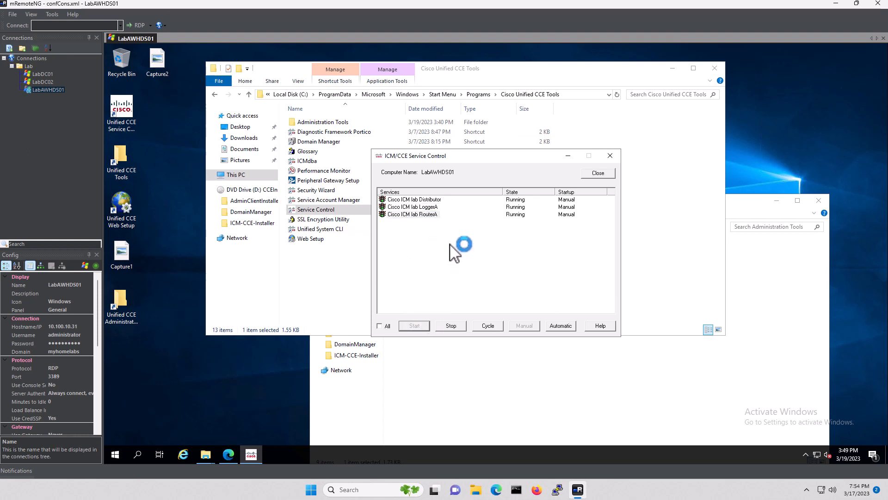
Set Distributor, LoggerA and RouterA to Automatic startup and close Service Control
click(433, 200)
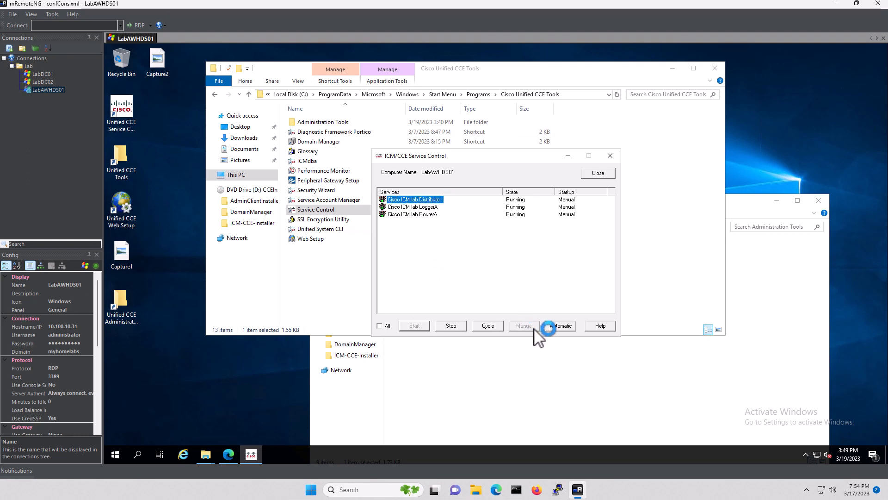
click(562, 326)
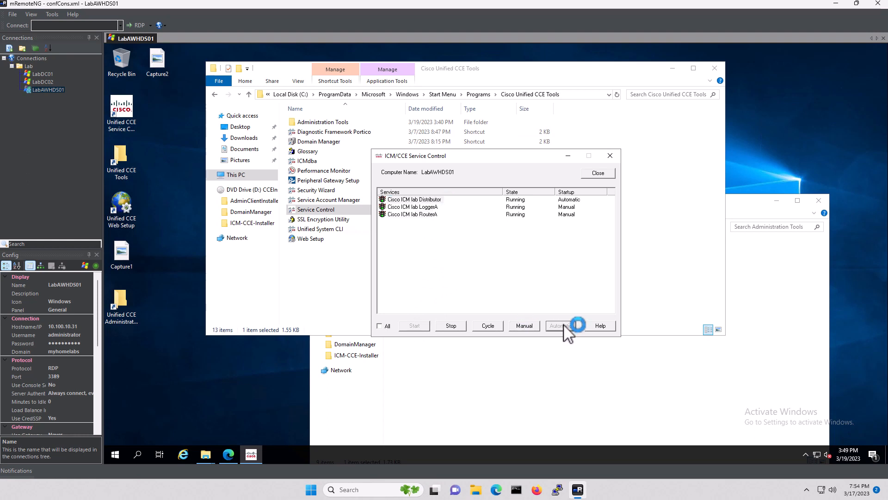
click(428, 207)
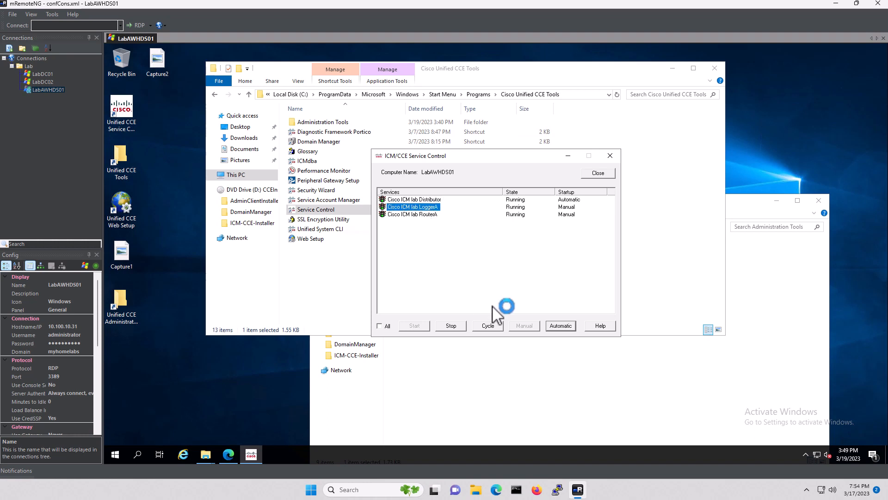
click(562, 326)
click(423, 214)
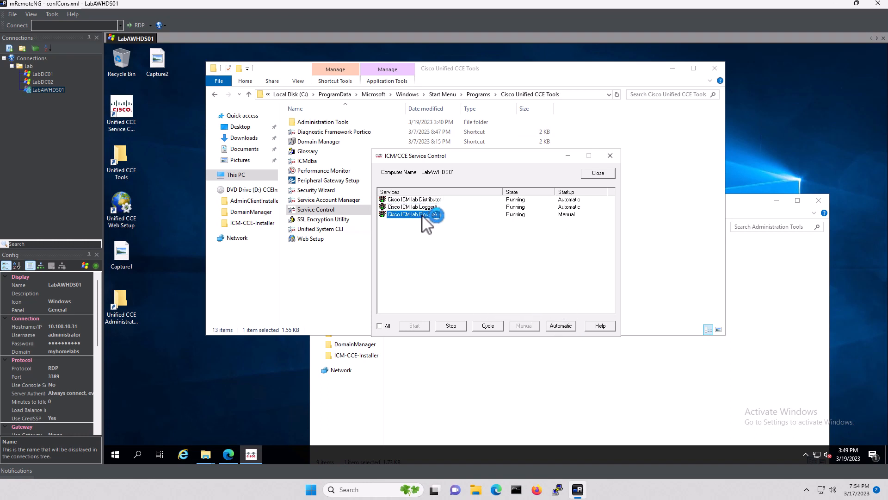
click(560, 325)
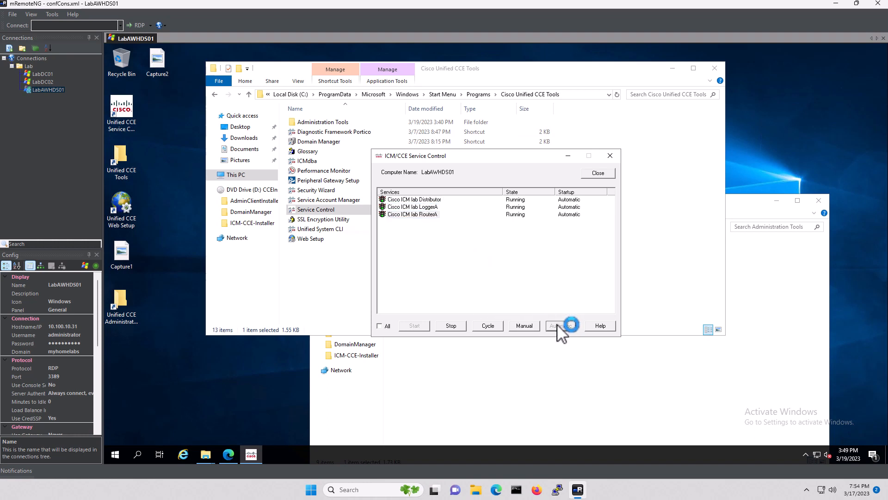
click(599, 172)
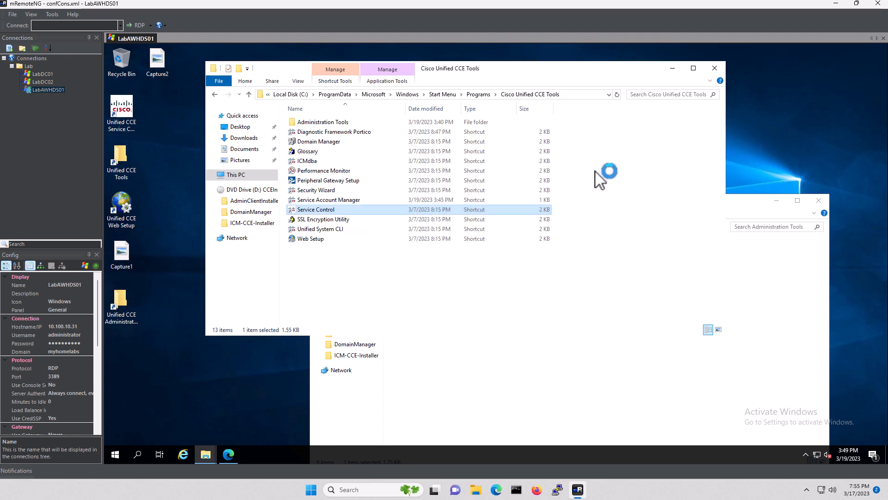
Retry saving the UCCE: Progger (Lab Only) deployment type twice; the back-end error persists
click(229, 453)
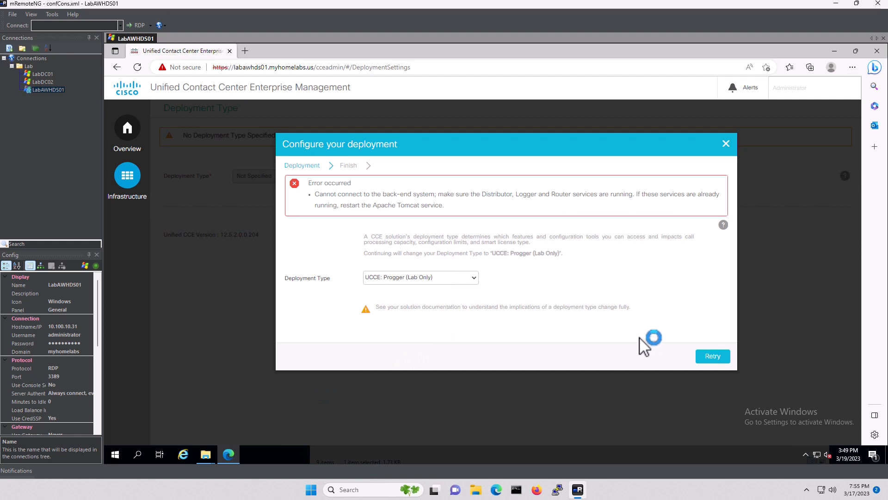
click(709, 355)
click(713, 354)
Restart the Apache Tomcat 9 service from the remote server's Services console
click(138, 454)
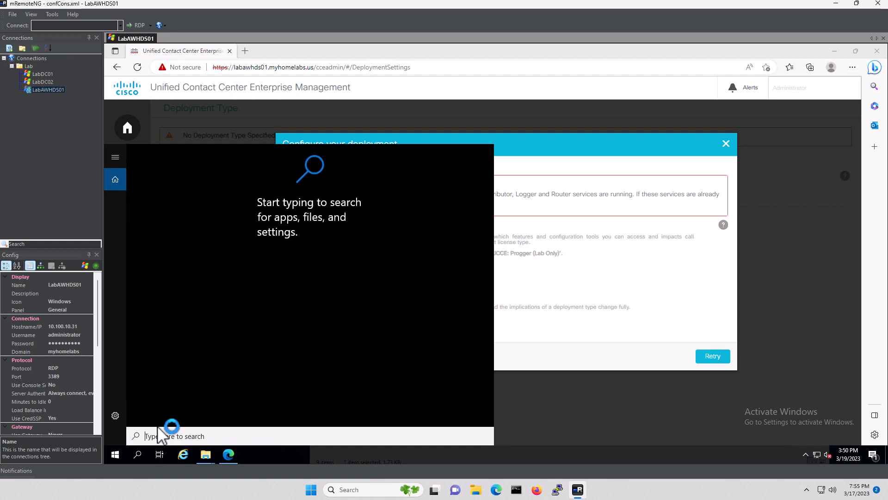
text(services)
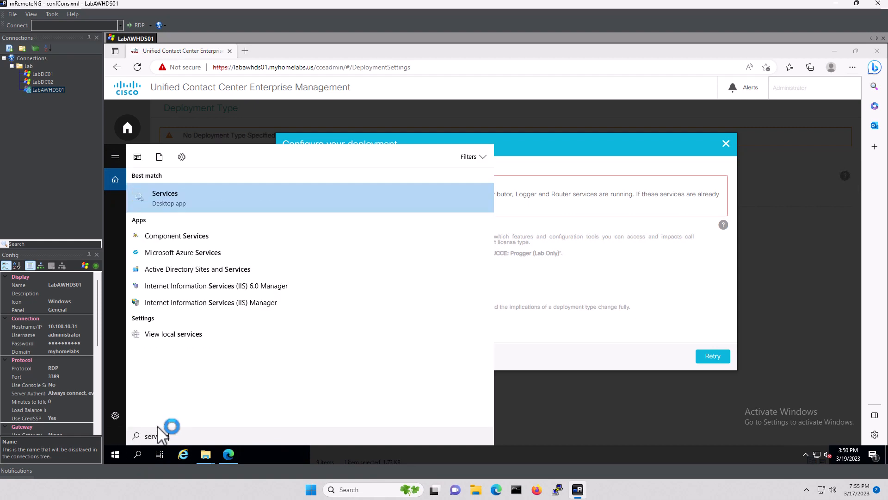
click(176, 200)
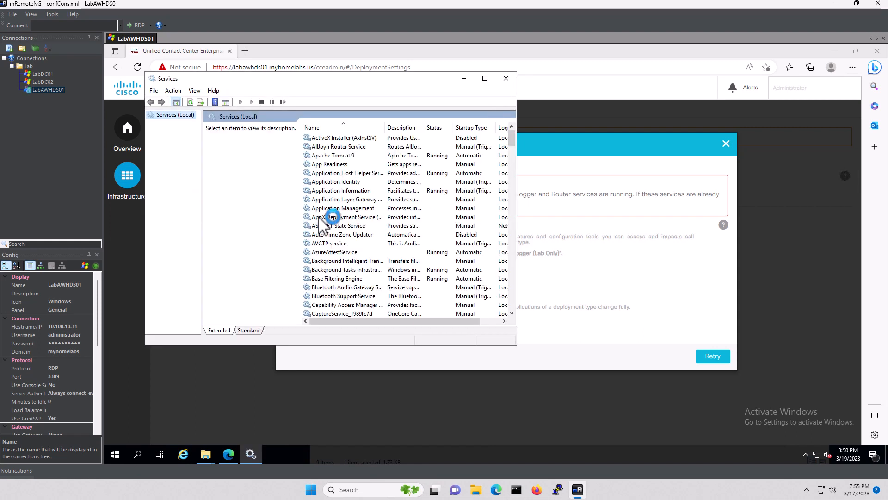
click(344, 156)
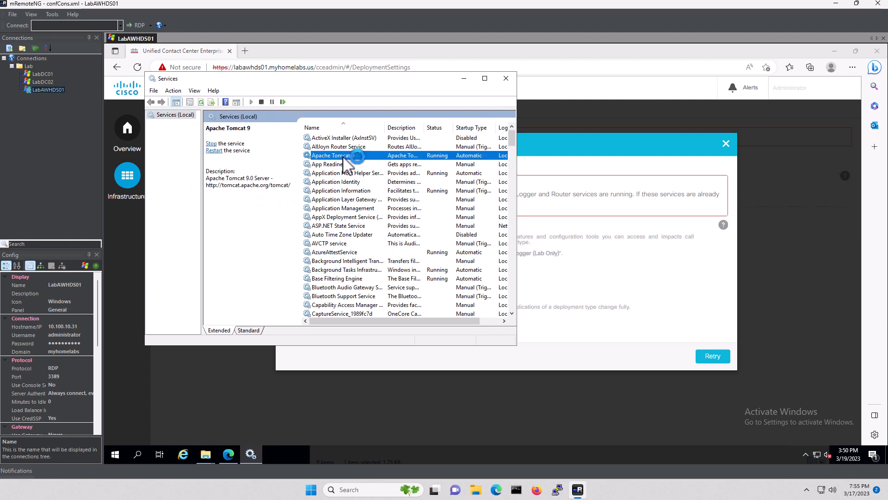
right_click(346, 160)
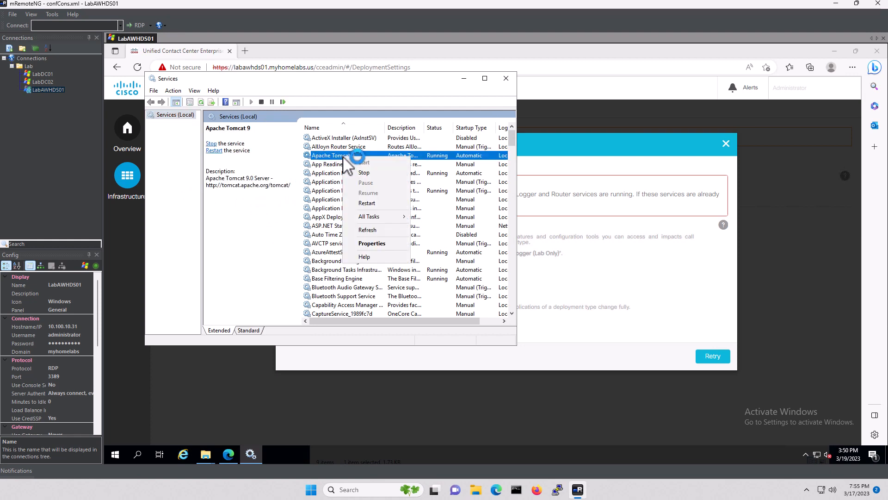
click(373, 203)
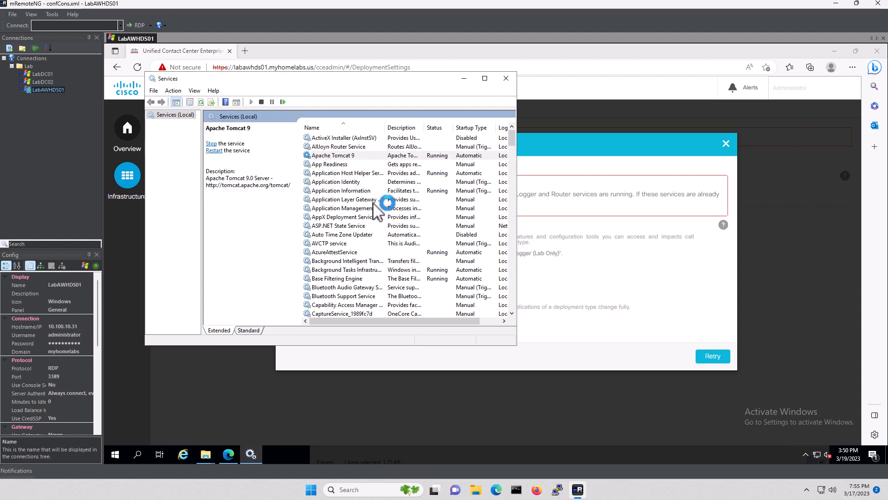
click(463, 79)
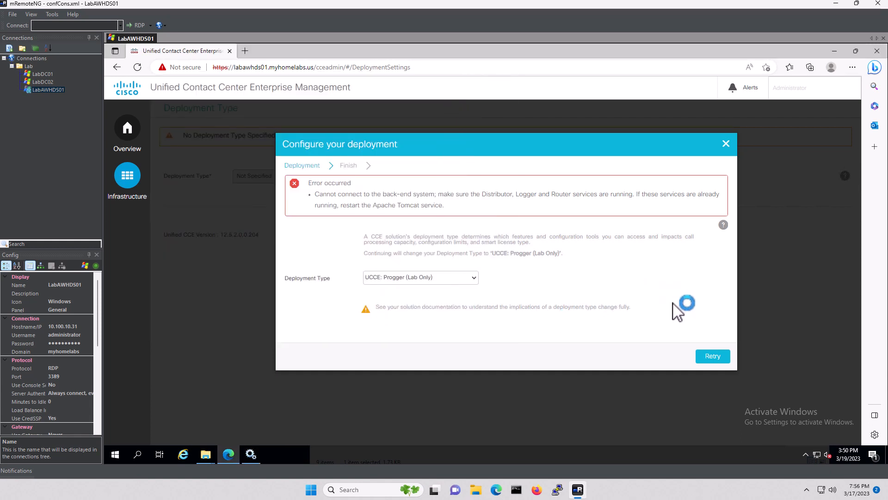
Retry the deployment save, then sign back in with the administrator e-mail and password
click(708, 355)
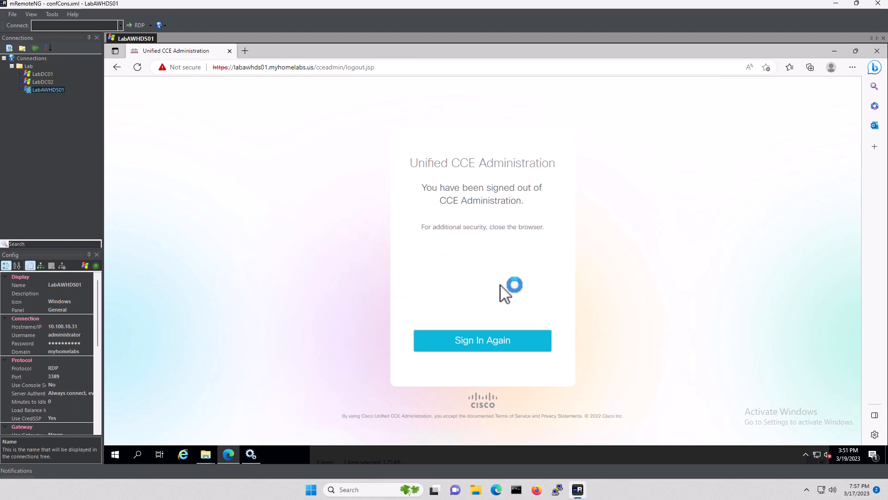
click(492, 341)
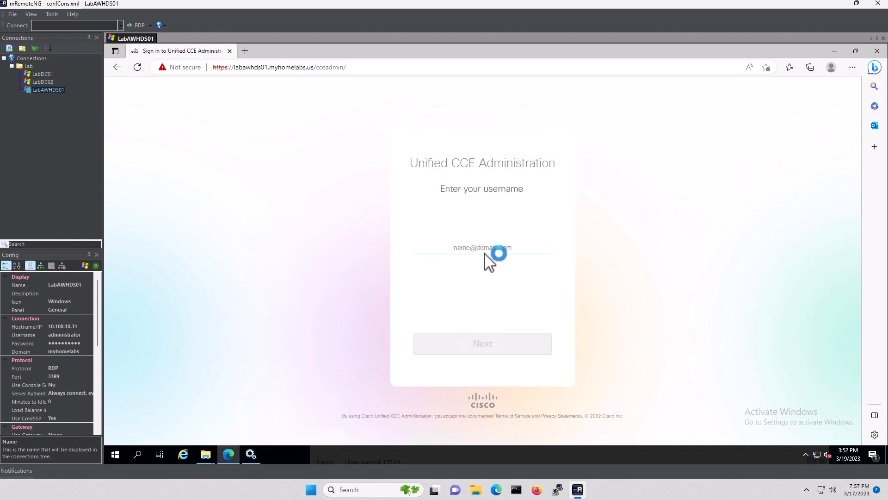
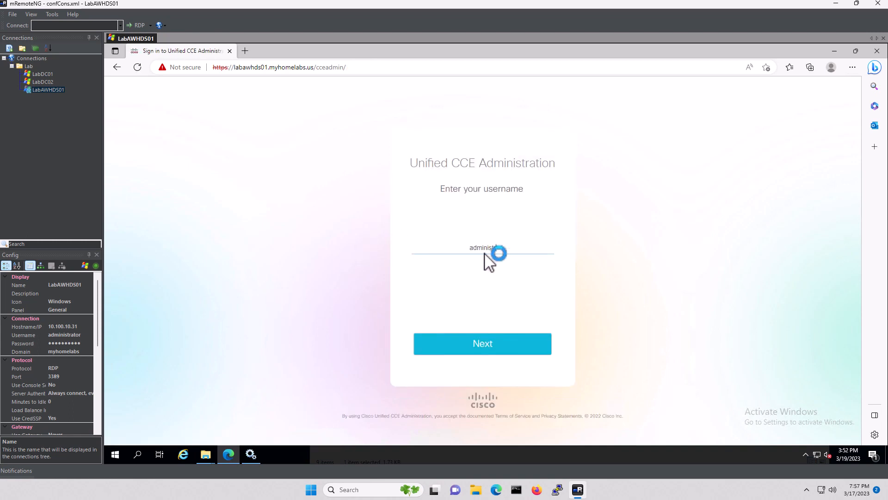
key(Tab)
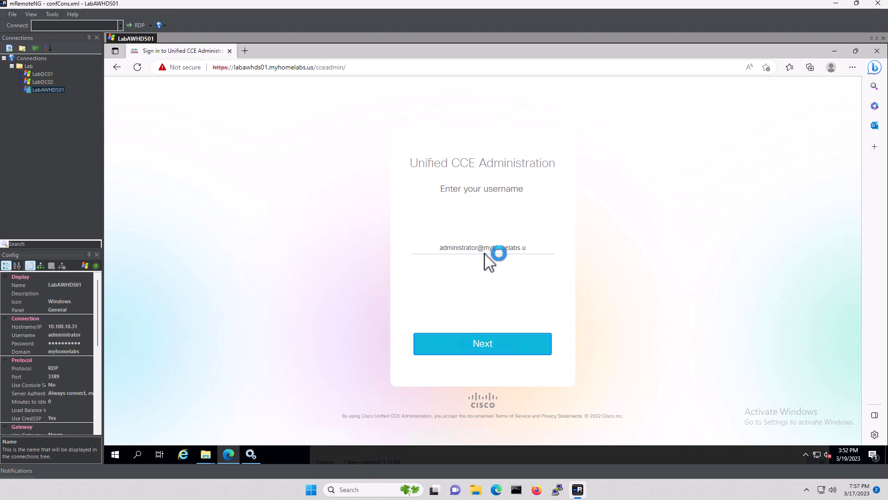
key(shift+Tab)
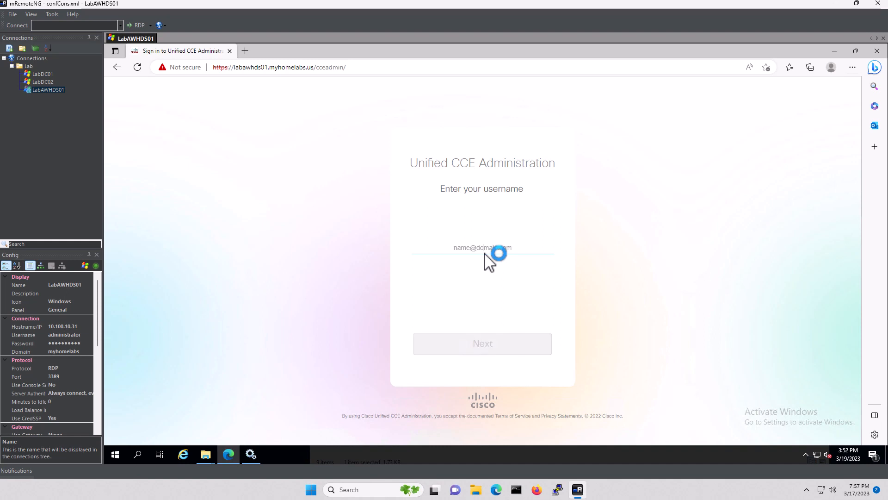
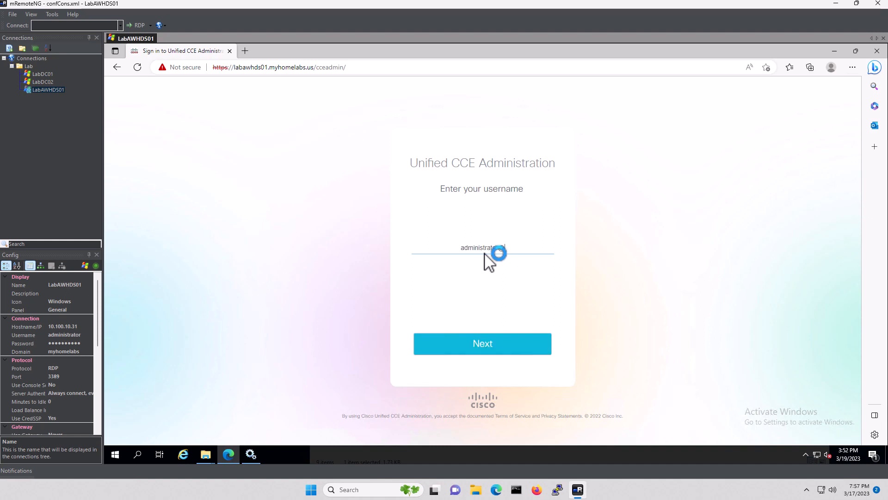
click(498, 348)
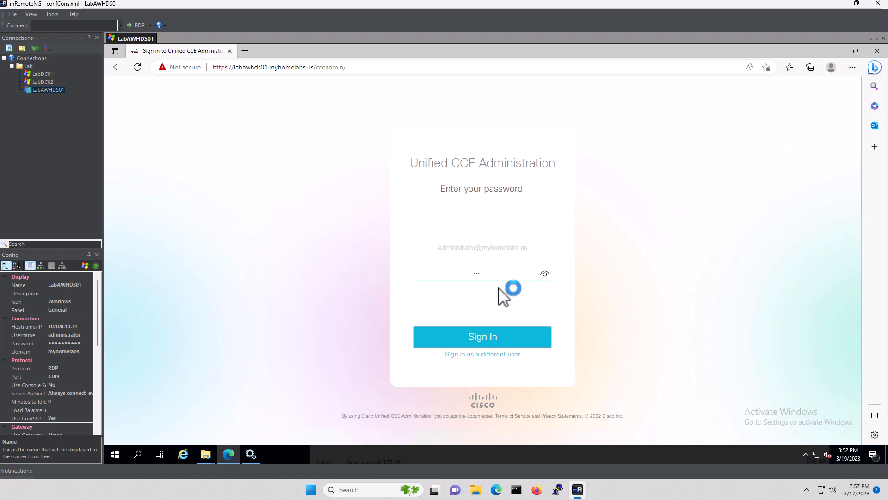
text(**********)
click(484, 336)
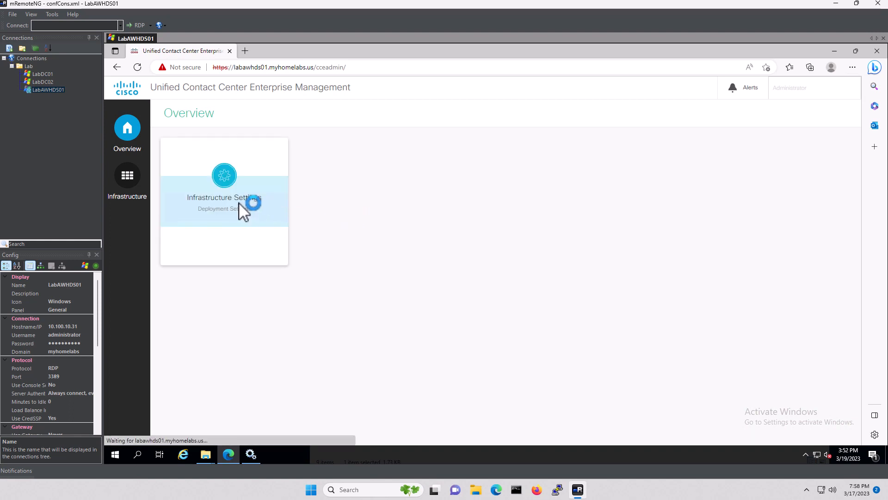
Save UCCE: Progger (Lab Only) as the deployment type in Deployment Settings and finish
click(228, 199)
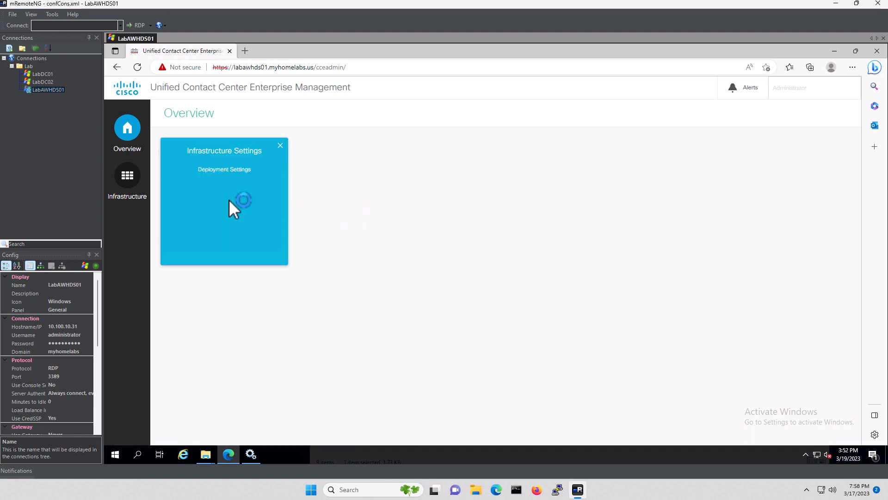
click(227, 170)
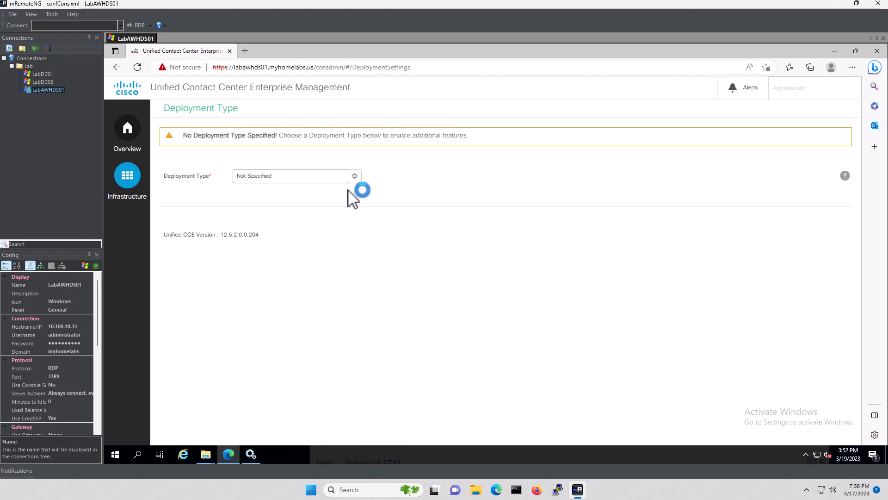
click(334, 183)
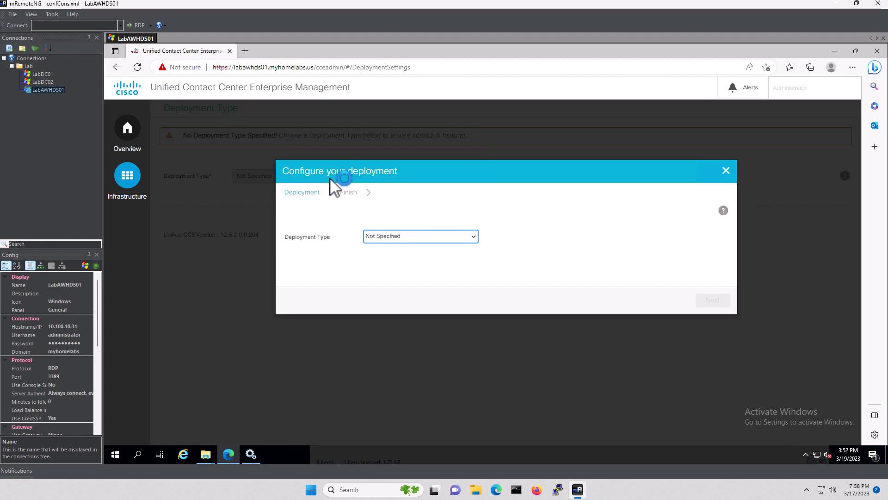
click(472, 236)
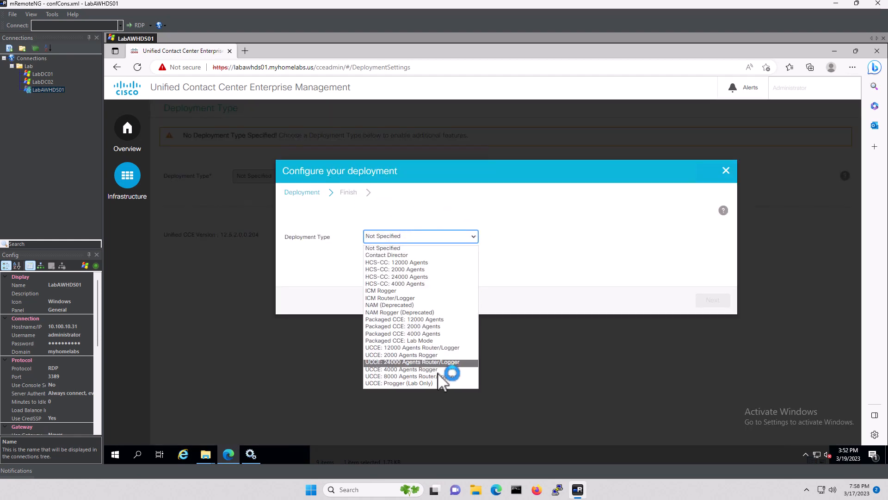
click(407, 383)
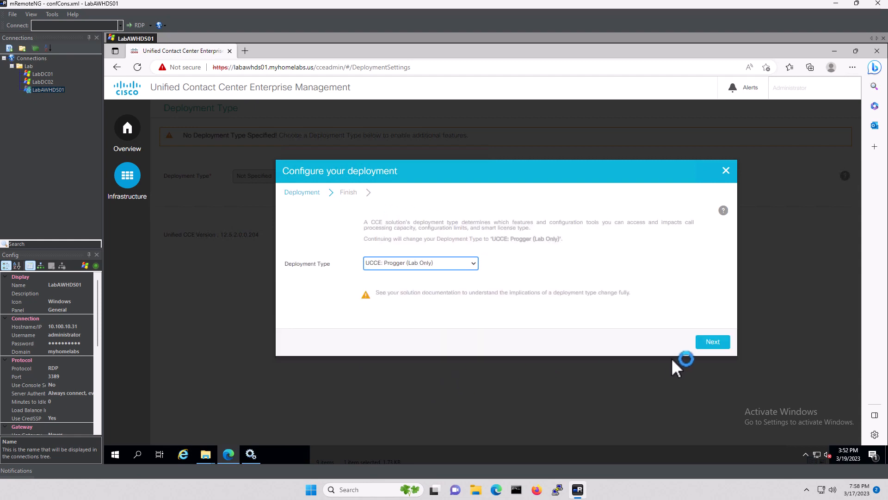
click(713, 341)
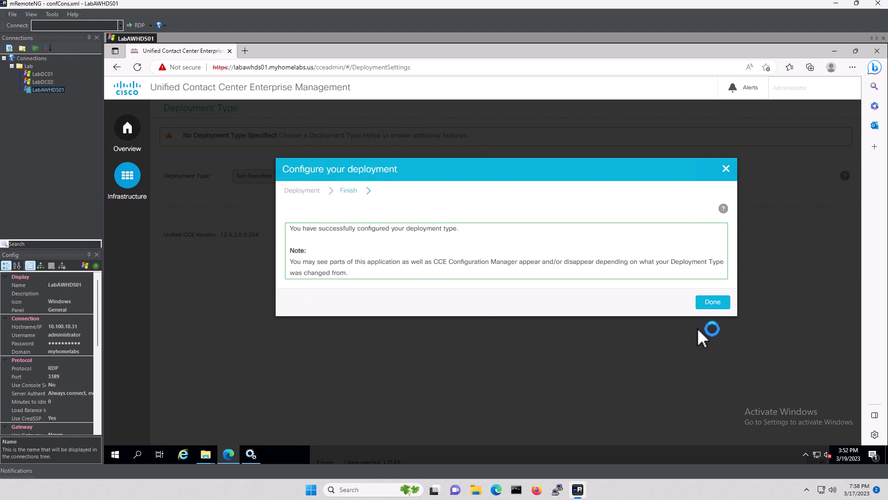
click(713, 301)
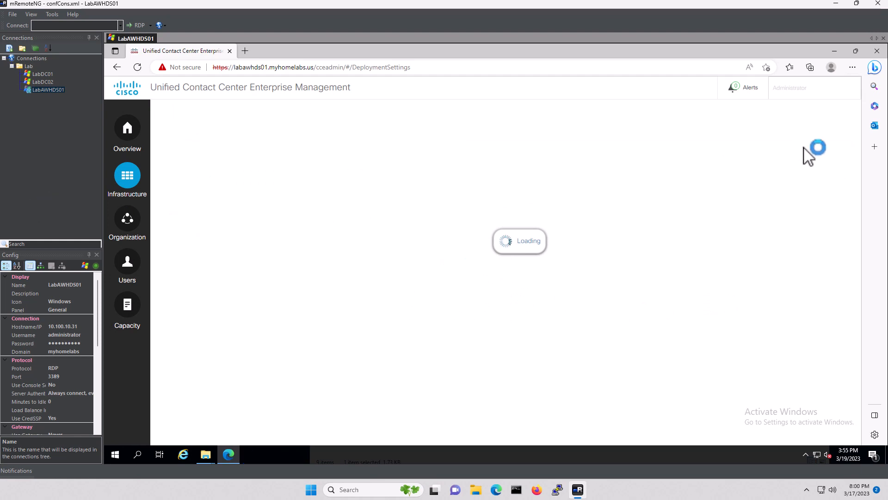
Close Edge and the extra Cisco Unified CCE Tools folder window
click(881, 54)
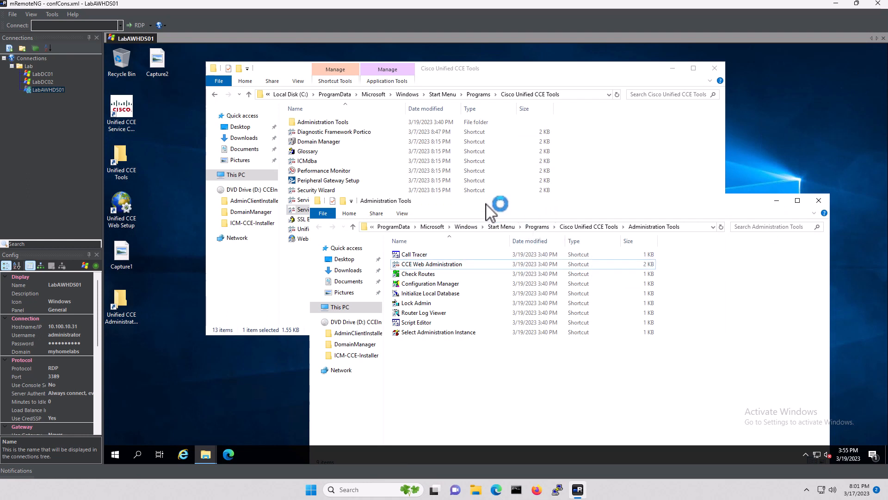
drag(486, 202, 374, 98)
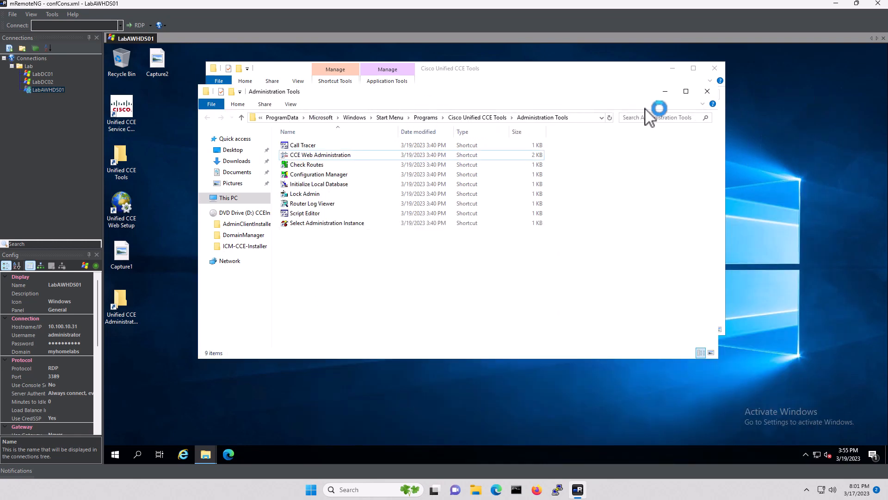
click(715, 68)
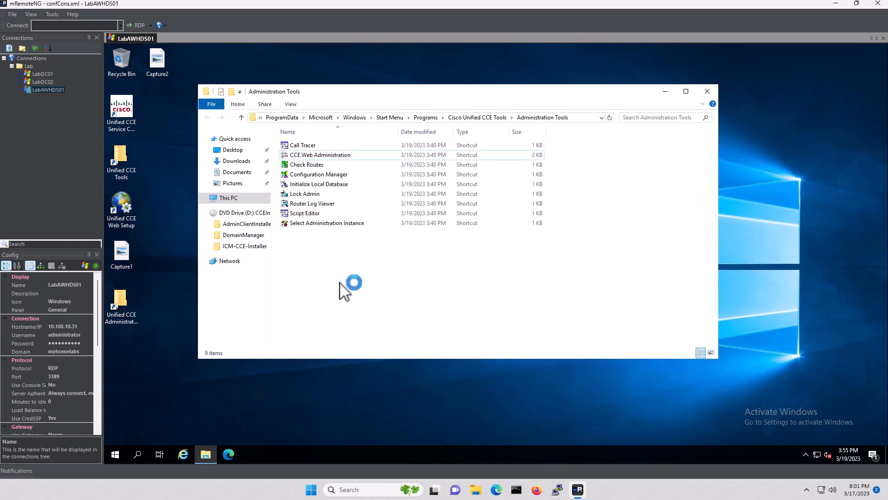
Run Initialize Local Database to completion, confirming the erase of local configuration data
click(332, 186)
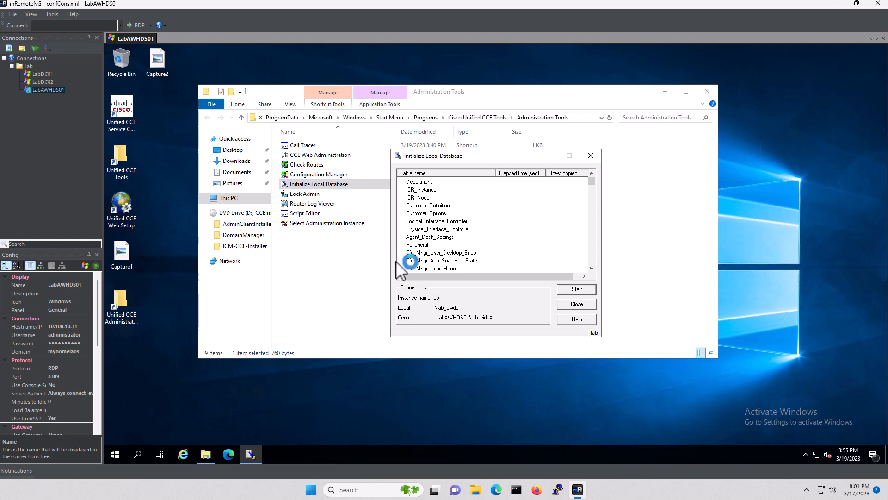
click(582, 289)
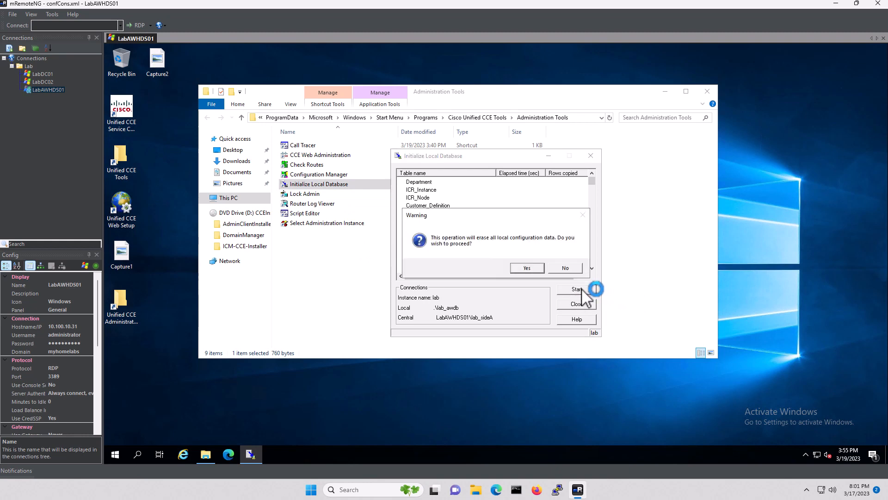
click(527, 268)
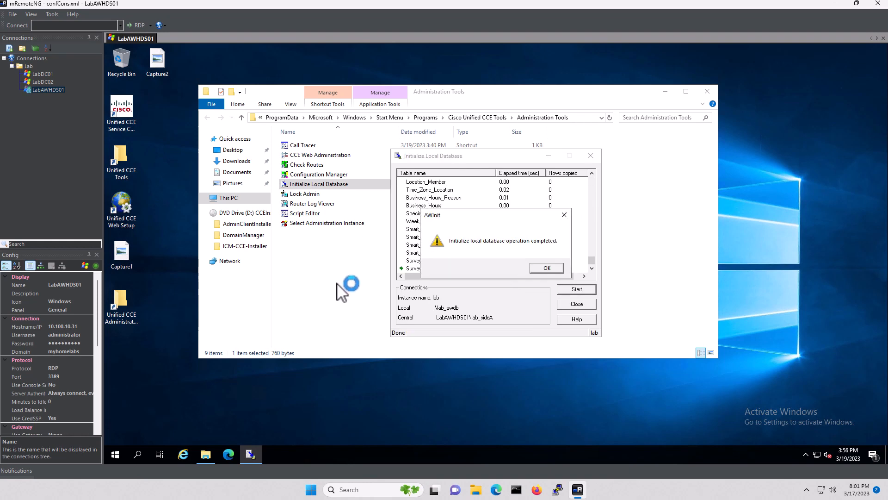
click(546, 268)
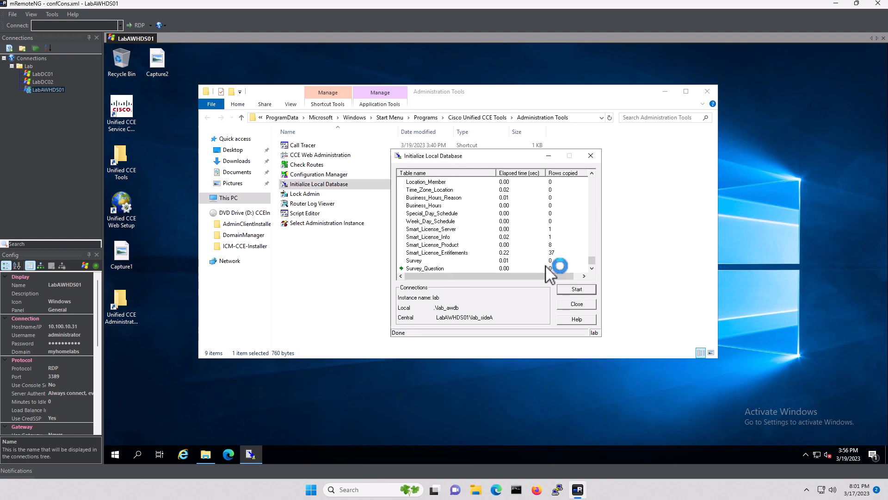
click(580, 305)
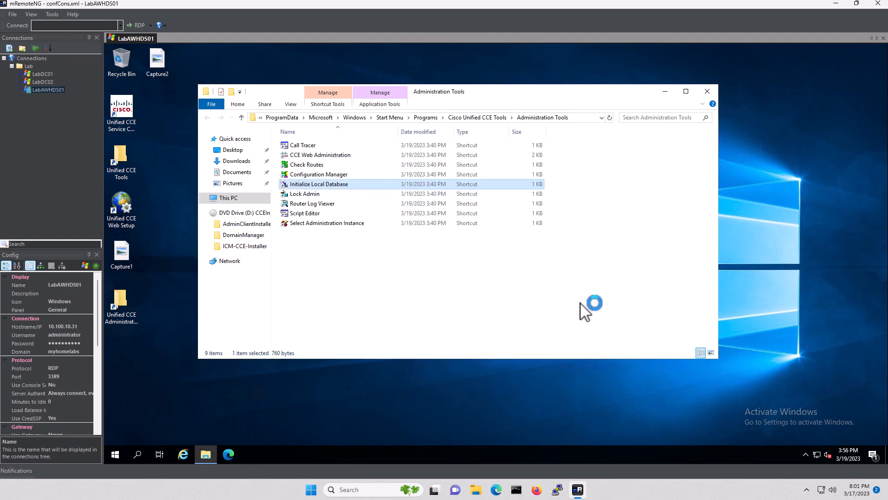
click(406, 305)
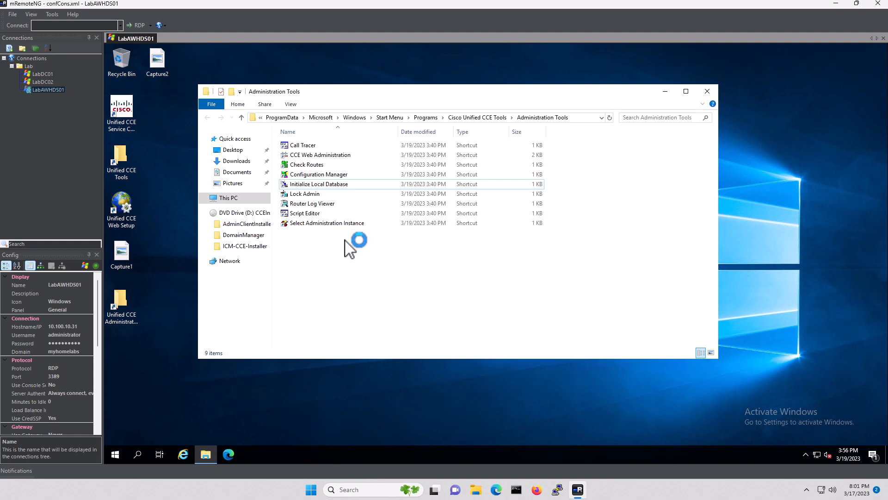
Launch Configuration Manager and close the Administration Tools folder window
click(315, 174)
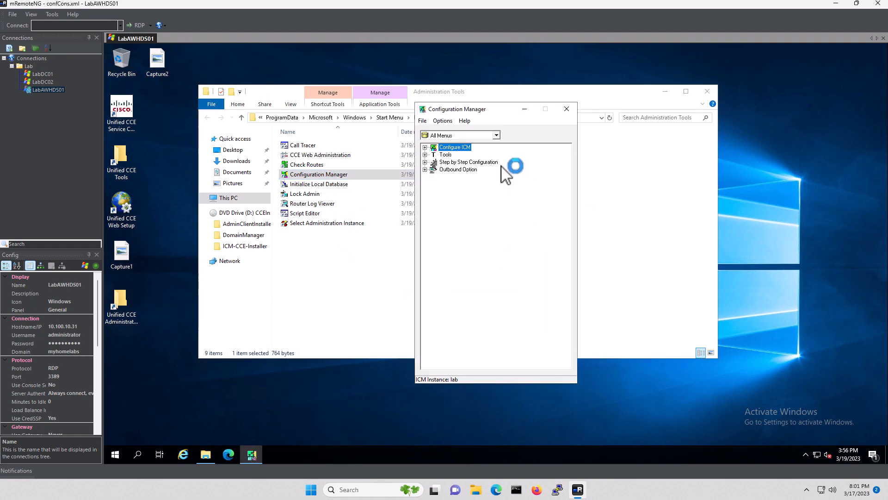
drag(463, 109, 440, 109)
drag(343, 83, 343, 82)
click(708, 91)
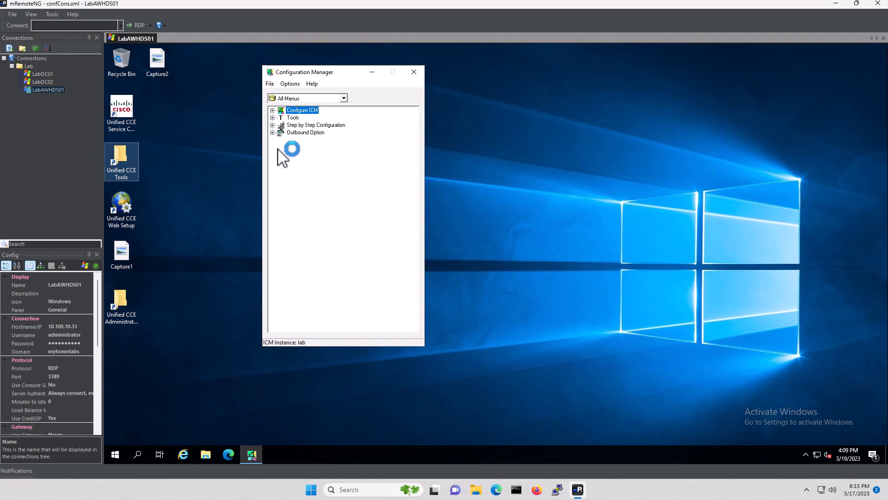
Enable expanded call context under Configure ICM > Enterprise > System Information
click(272, 110)
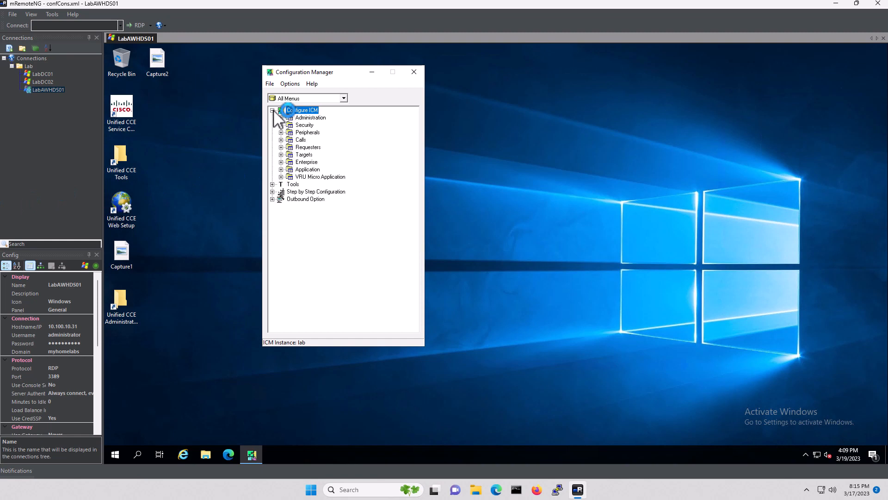
click(281, 162)
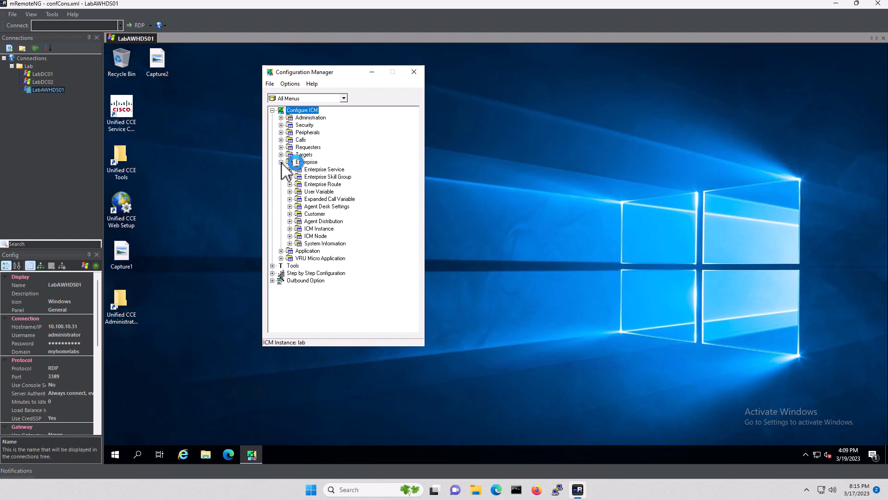
click(289, 243)
double_click(343, 253)
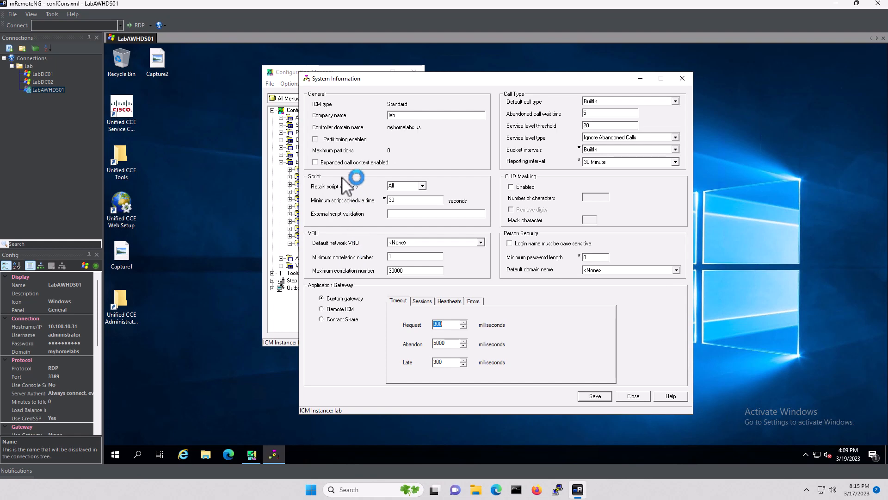
click(316, 163)
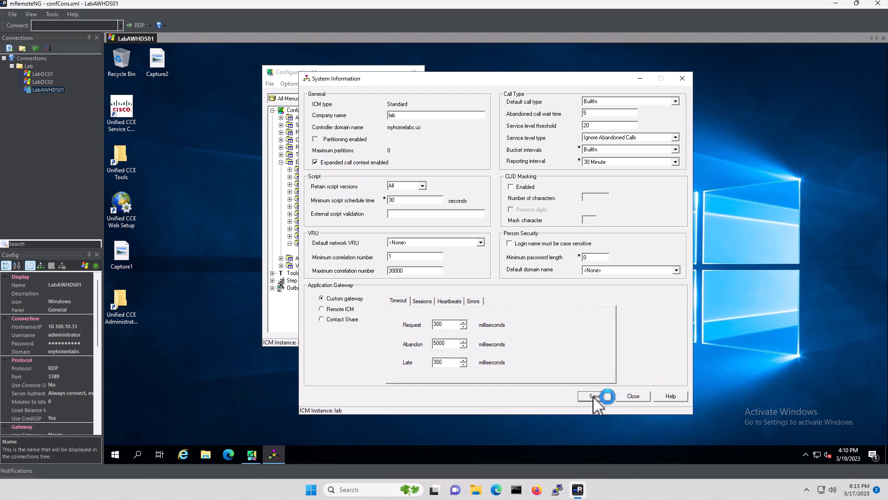
click(635, 397)
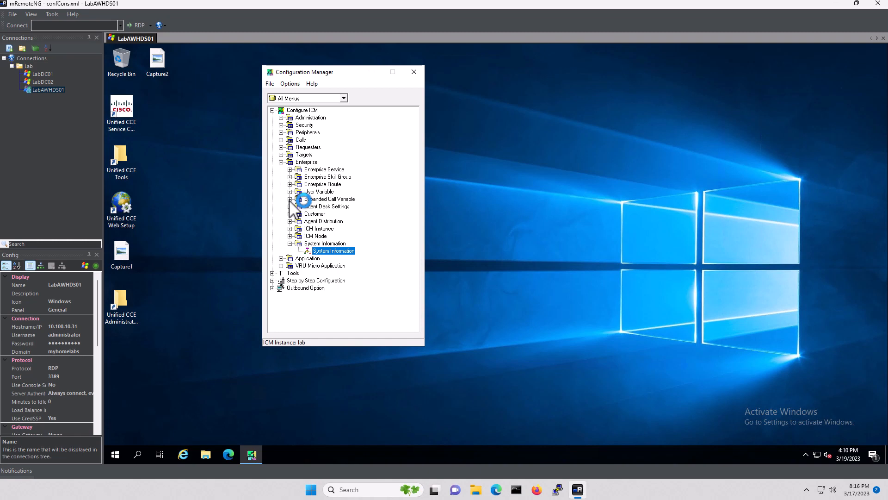
List the eight existing expanded call variables, BAAccountNumber through BATimeZone and POD.ID, in Configuration Manager
click(290, 199)
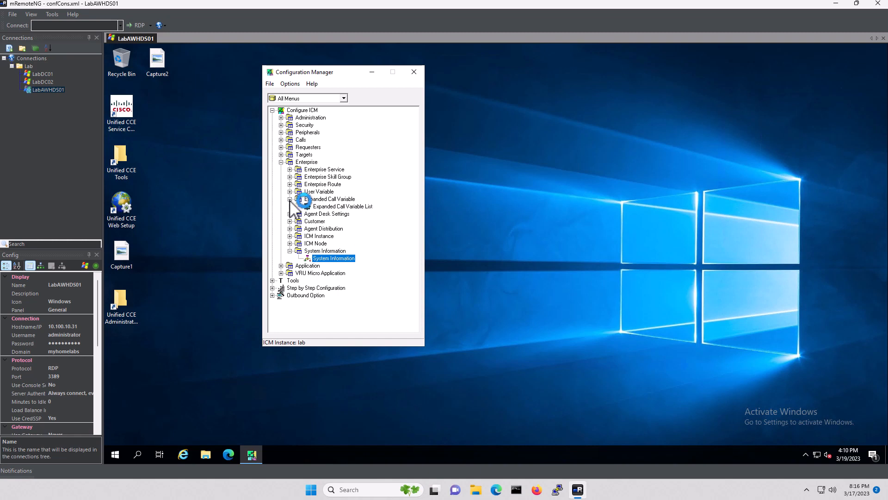
click(348, 208)
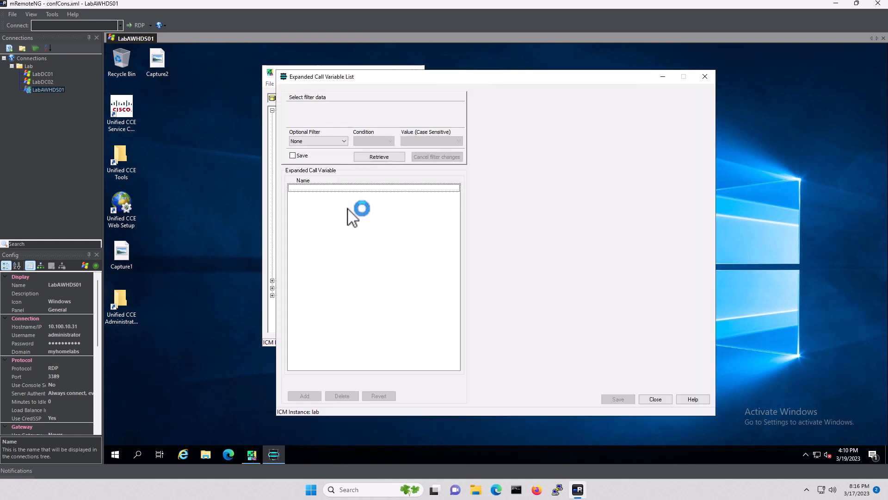
click(379, 157)
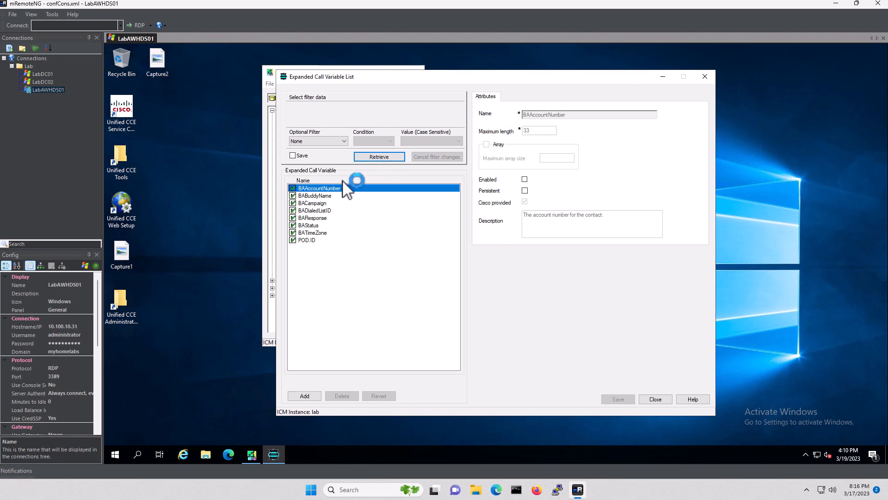
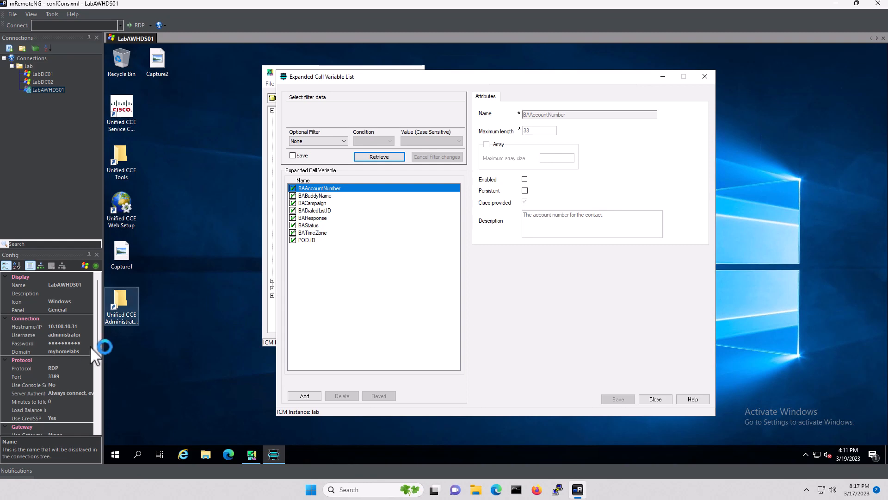
Add and save user.microapp.app_media_lib with maximum length 20
click(304, 396)
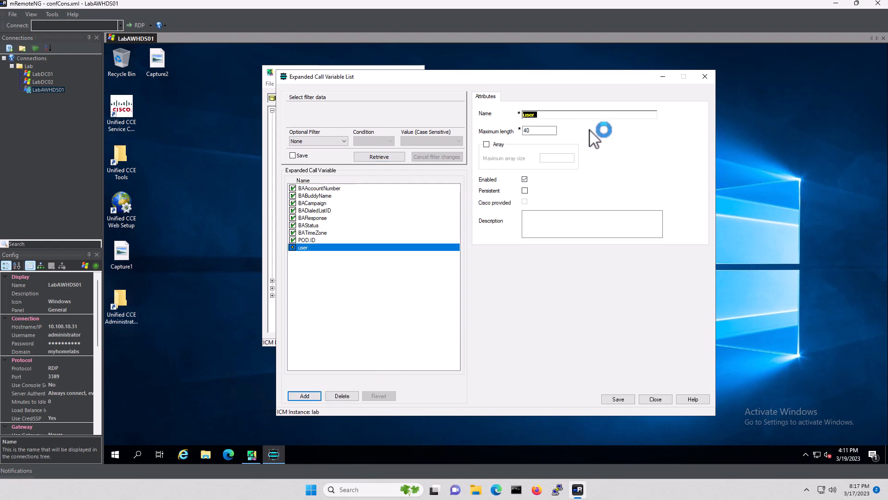
click(560, 117)
text(microapp.app_media_lib)
double_click(537, 131)
text(2)
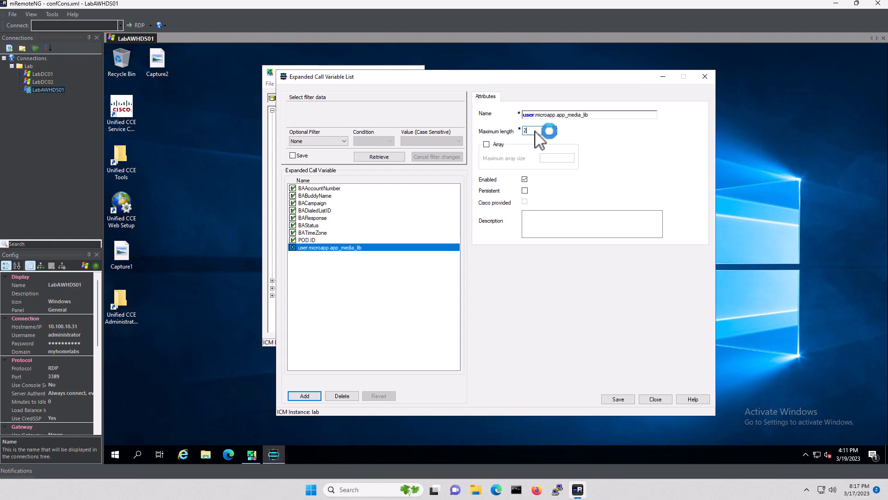
text(0)
click(619, 399)
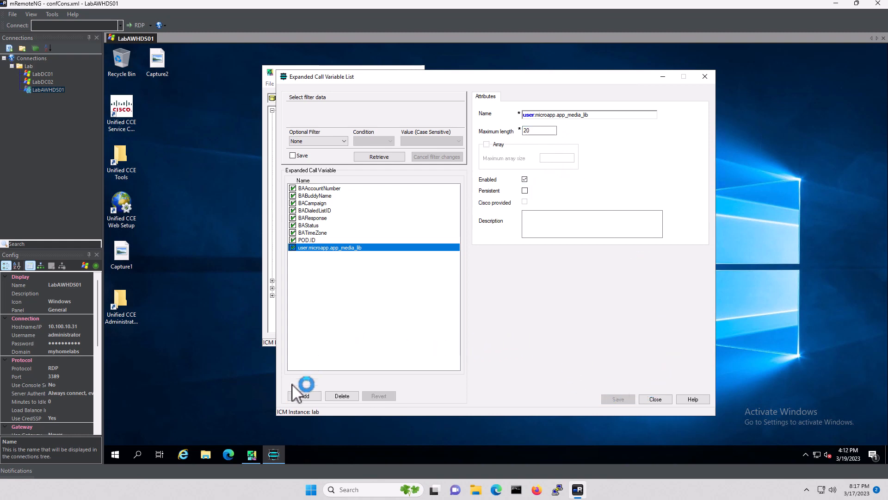
Add and save user.microapp.caller_input with maximum length 30
click(306, 396)
click(553, 116)
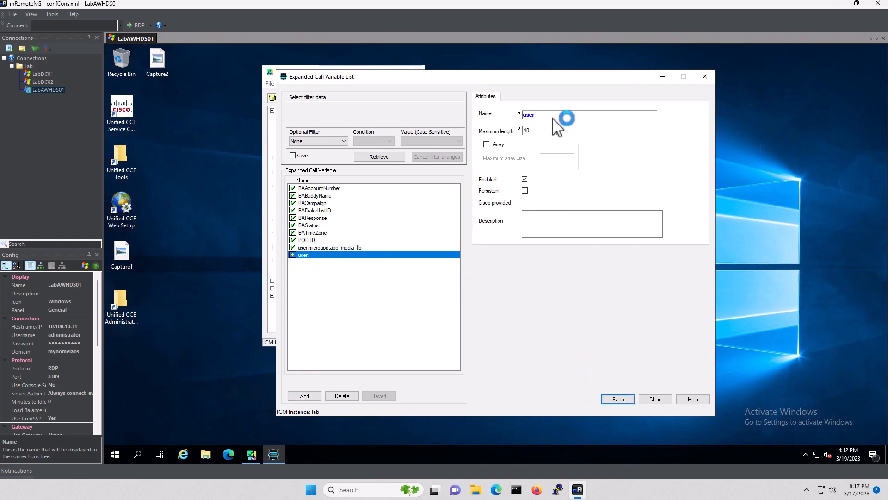
text(microapp.caller_input)
key(Tab)
text(30)
click(619, 399)
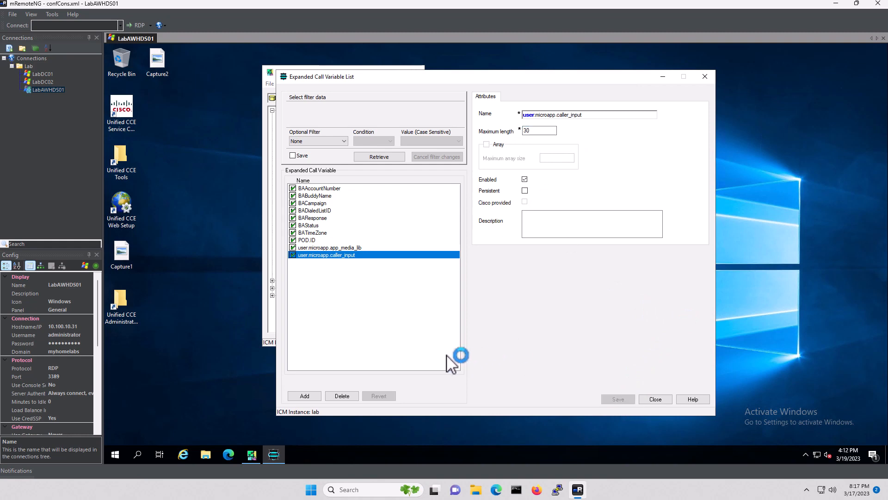
Add and save user.microapp.currency with maximum length 6
click(301, 397)
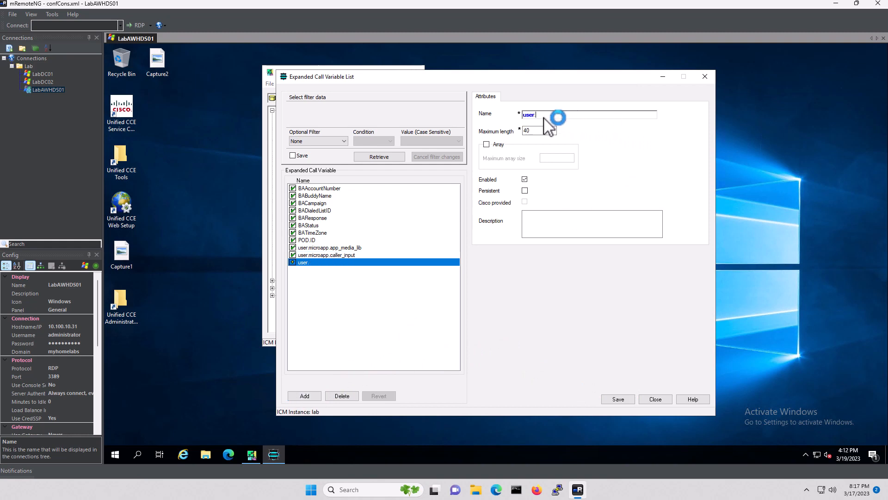
text(microapp.currency)
key(Tab)
text(6)
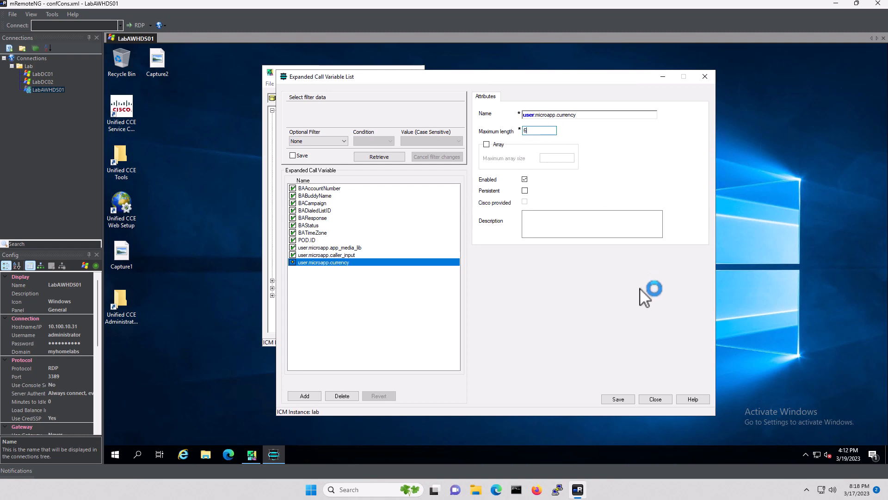
click(620, 401)
Add and save user.microapp.error_code with maximum length 2
click(304, 396)
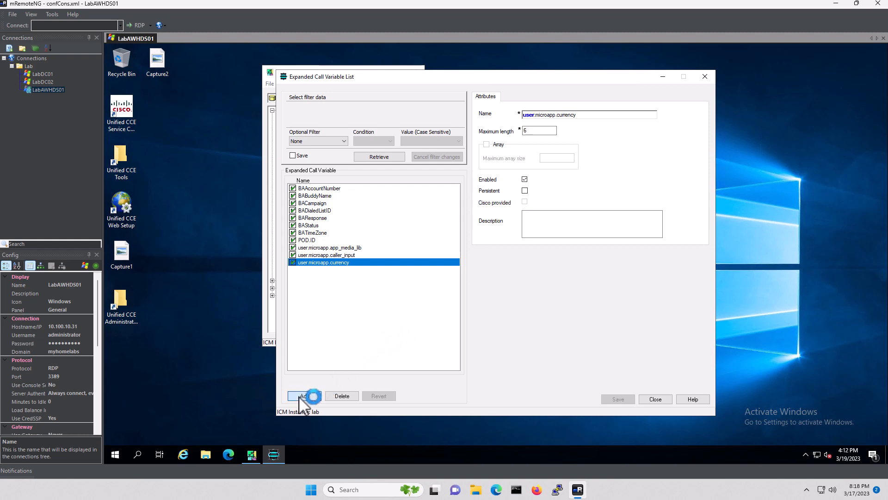
click(554, 115)
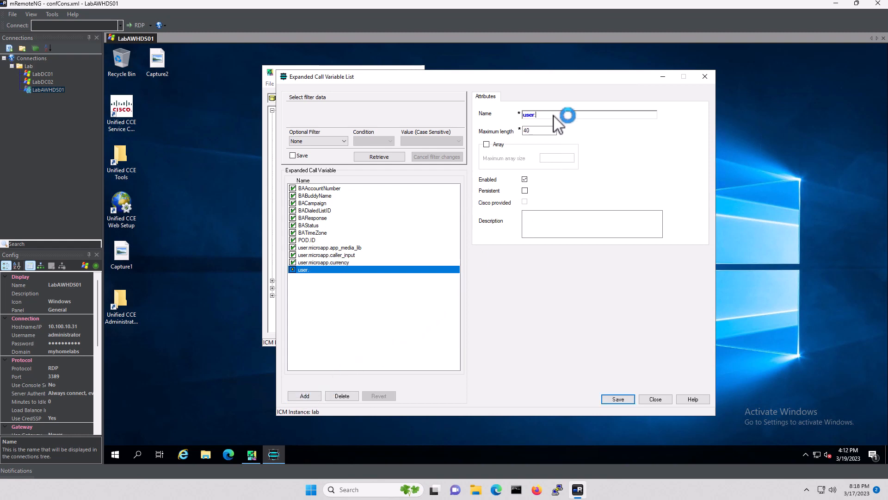
text(microapp)
text(.error_code)
double_click(527, 131)
text(2)
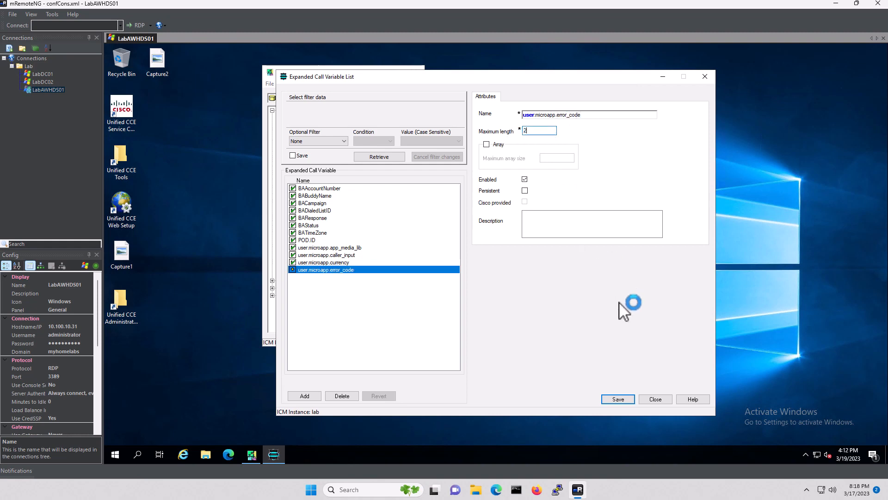
click(618, 399)
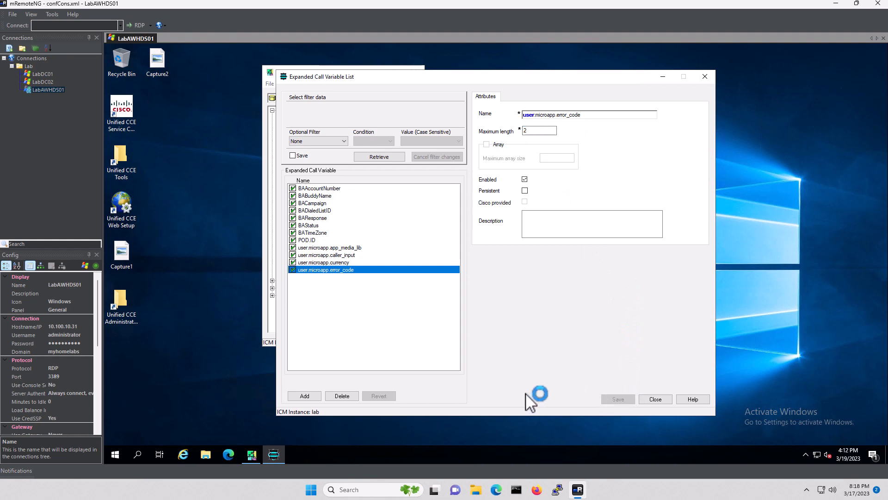
Add and save user.microapp.fetchaudio with maximum length 20
click(304, 395)
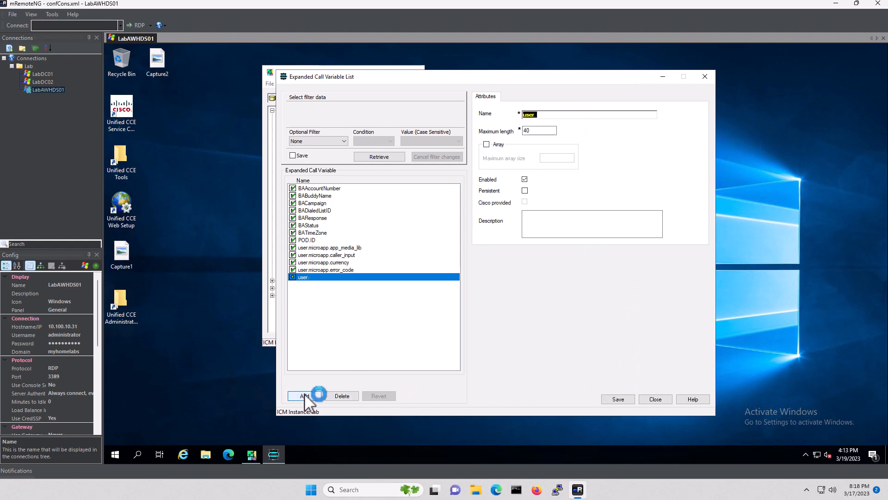
click(565, 115)
text(microapp.fetchaudio)
key(Tab)
text(20)
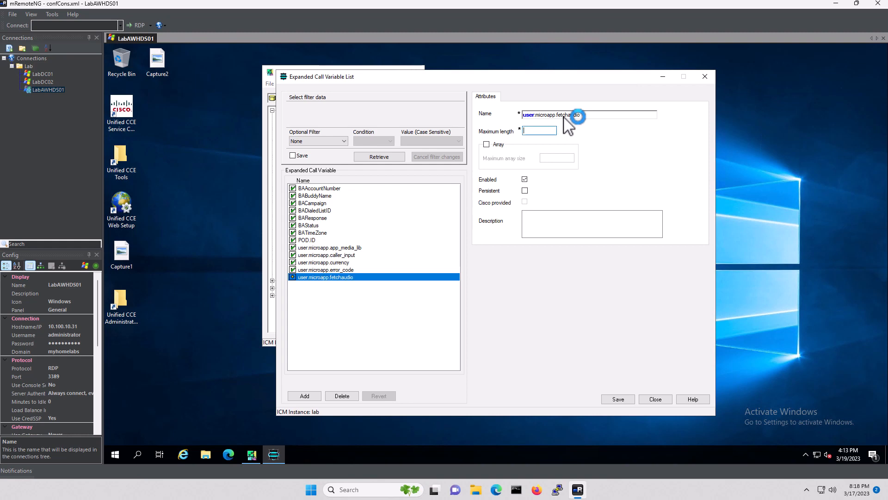
click(626, 398)
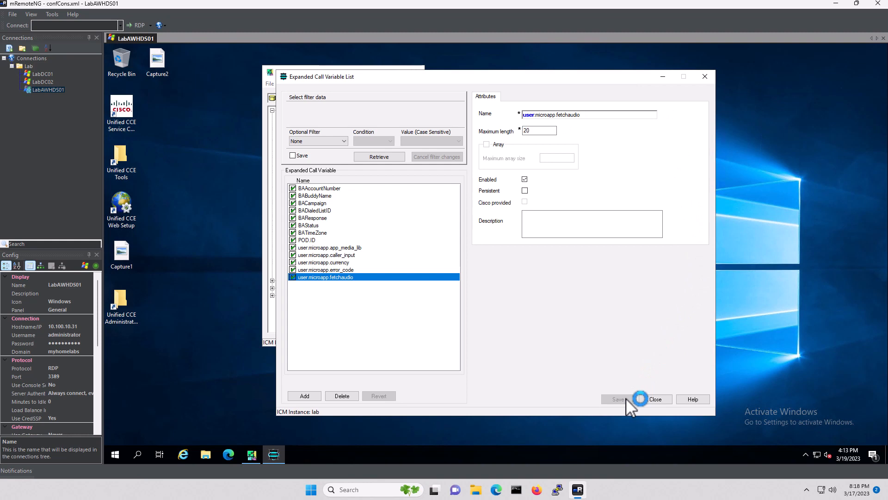
Add and save user.microapp.fetchdelay with maximum length 1
click(304, 396)
click(556, 117)
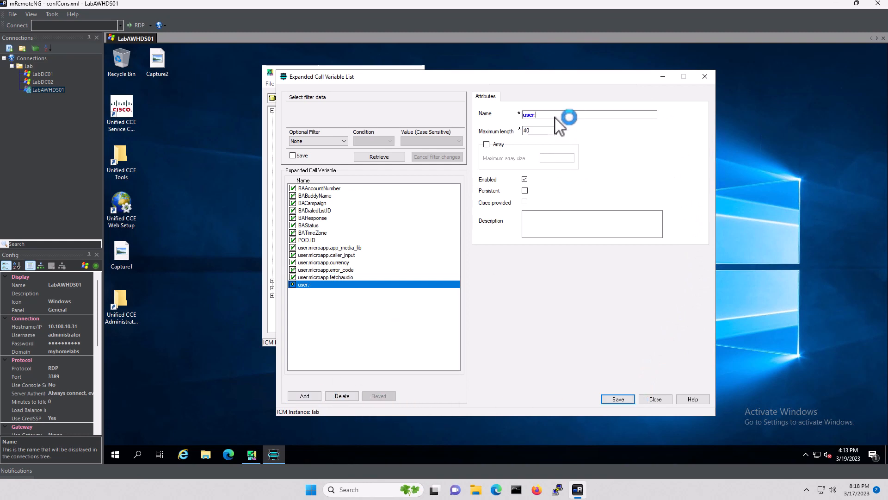
text(microapp.fetchdelay)
key(Tab)
text(1)
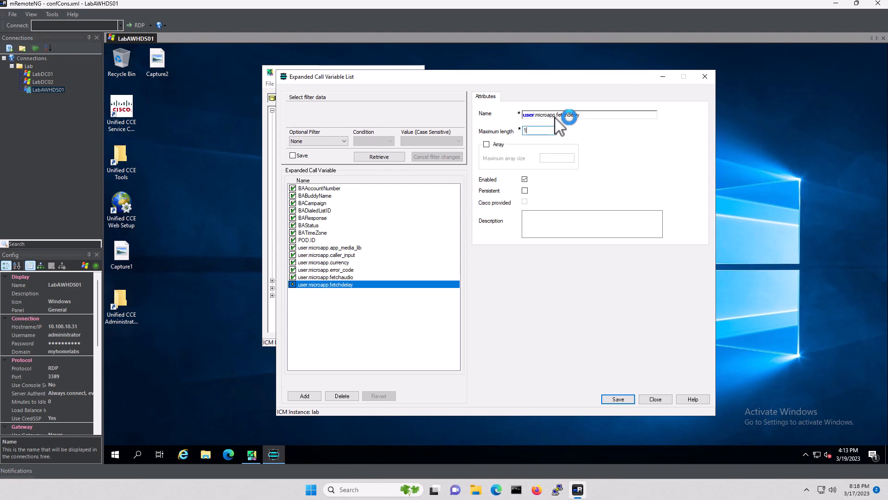
click(615, 398)
click(304, 397)
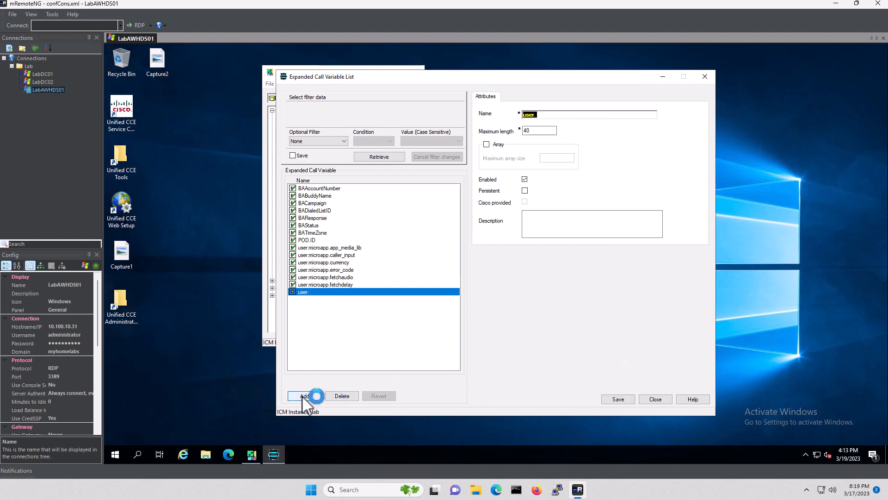
Name the variable user.microapp.FromExtVXML, make it an array of size 4 with length 40, and save
click(558, 115)
text(microapp.FromExtVXML)
key(BackSpace)
key(BackSpace)
key(BackSpace)
text(XML)
key(Tab)
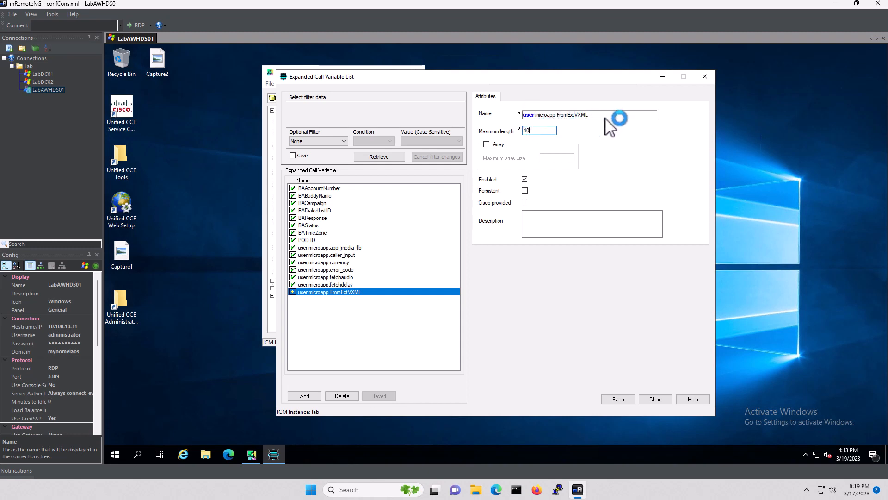
click(487, 144)
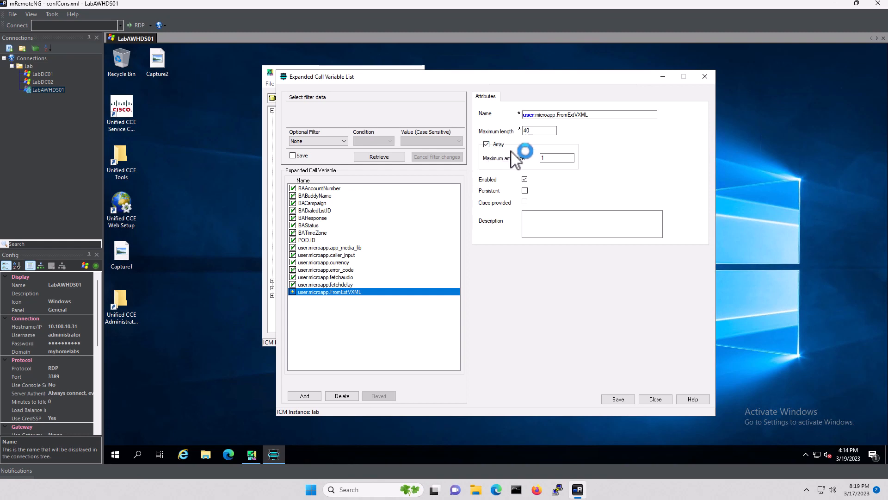
double_click(563, 157)
text(4)
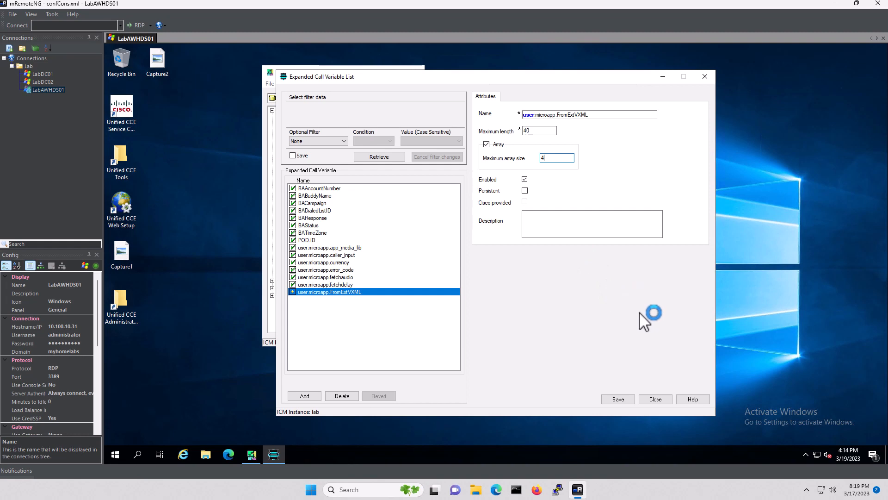
click(618, 399)
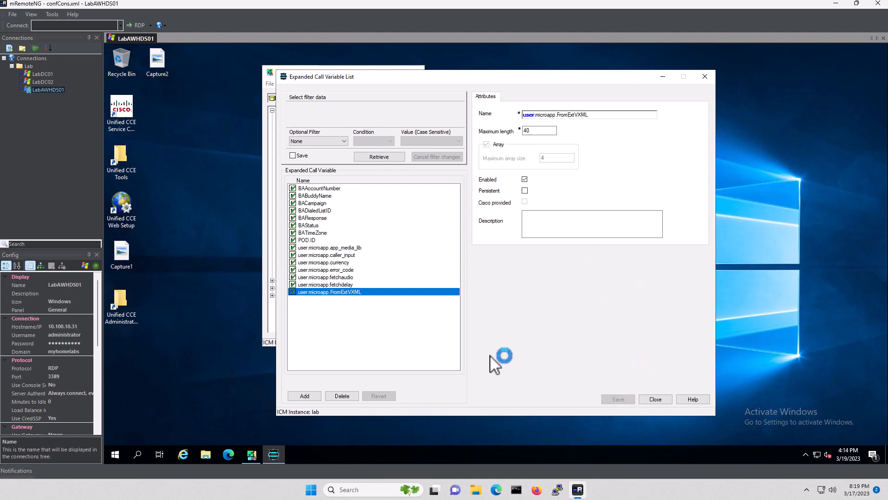
Add and save user.microapp.grammar_choices with maximum length 10
click(305, 396)
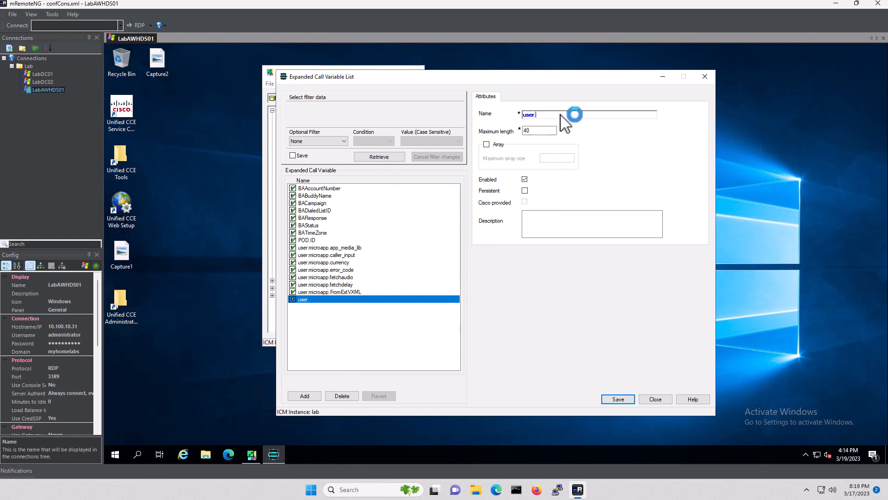
text(microapp.grammer)
key(BackSpace)
text(ar_choices)
key(Tab)
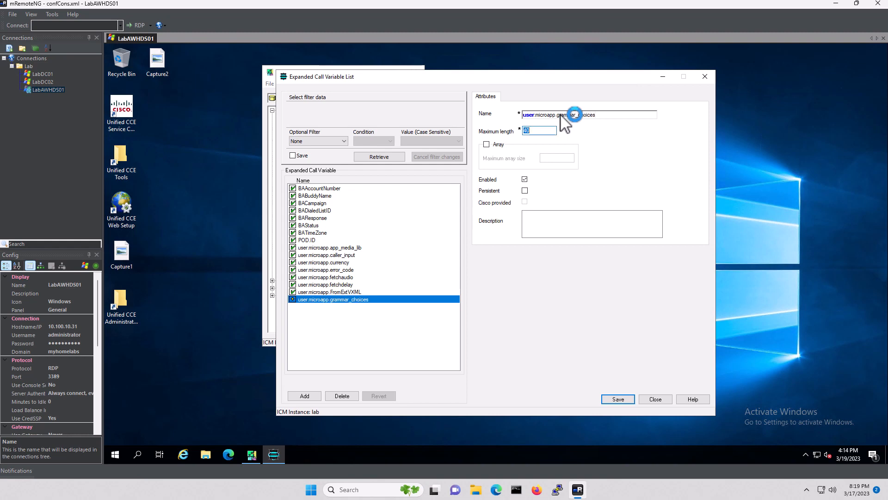
text(10)
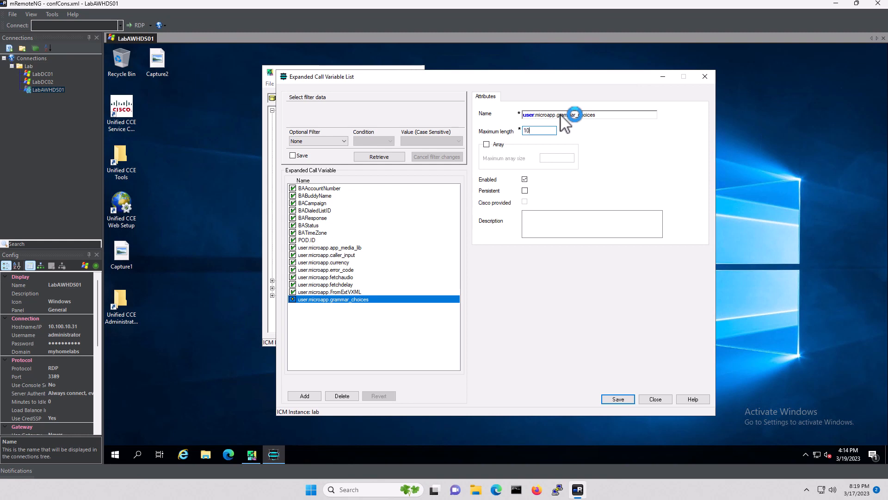
click(619, 397)
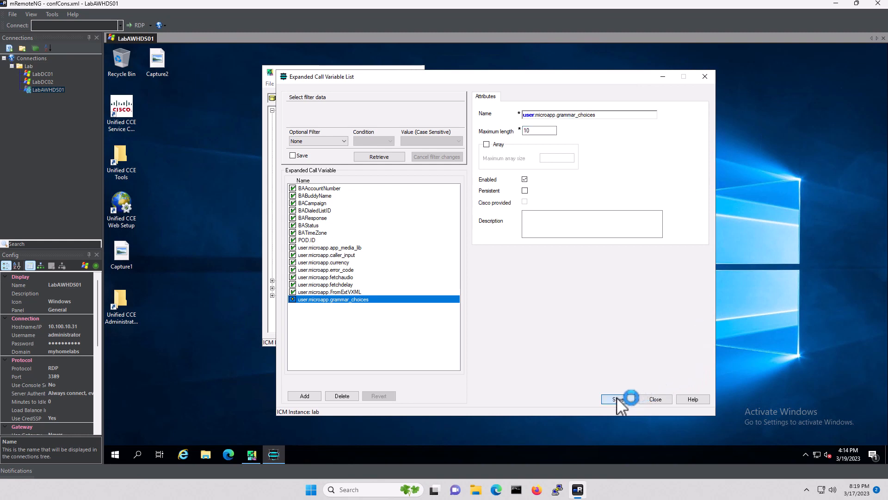
Add and save user.microapp.inline_tts, keeping the default maximum length 40
click(315, 394)
click(556, 116)
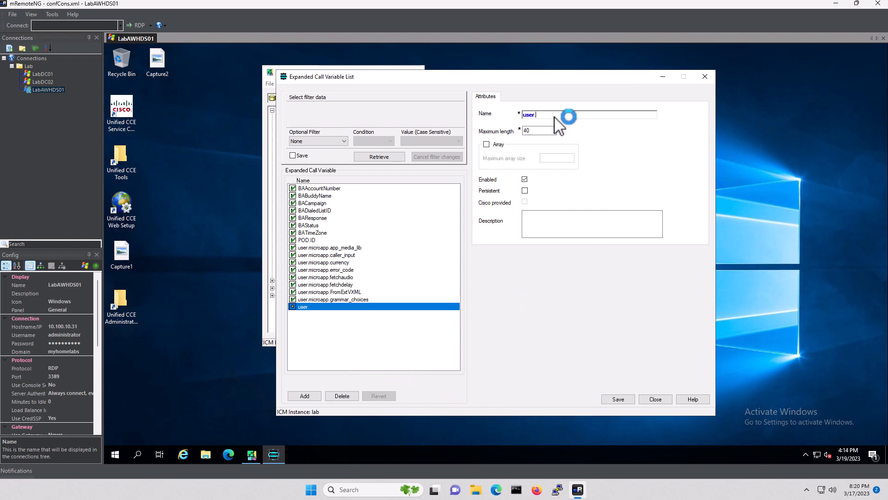
text(microapp.inline_)
text(tt)
key(Tab)
key(Right)
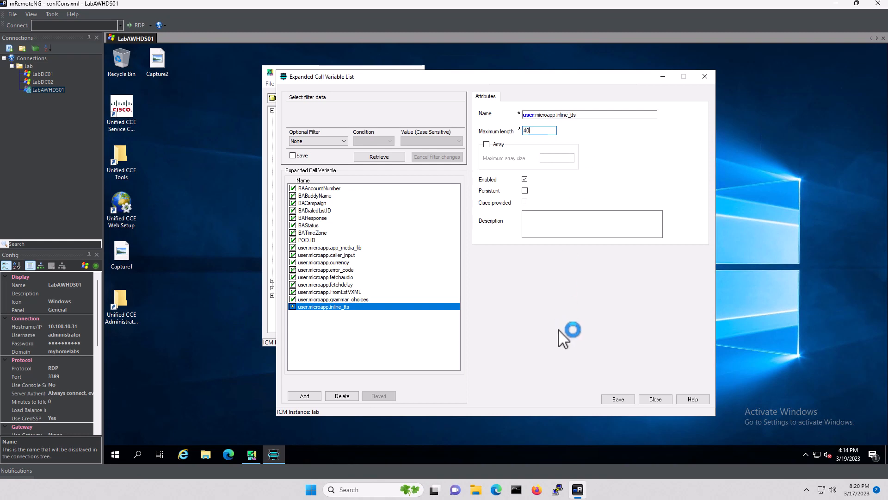
click(617, 399)
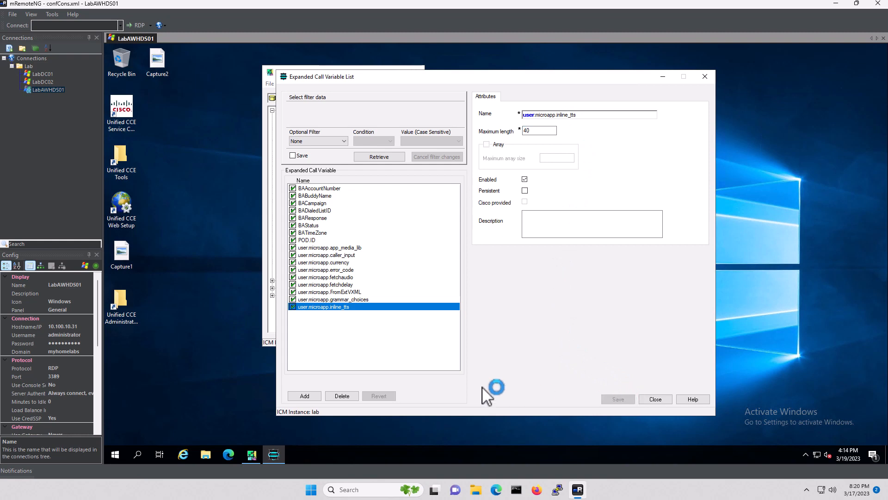
Add and save user.microapp.input_type with maximum length 1
click(306, 396)
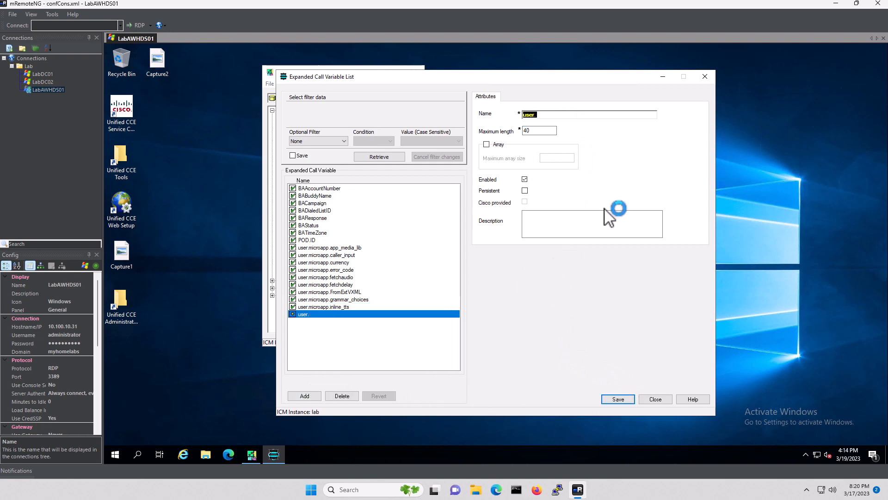
click(557, 115)
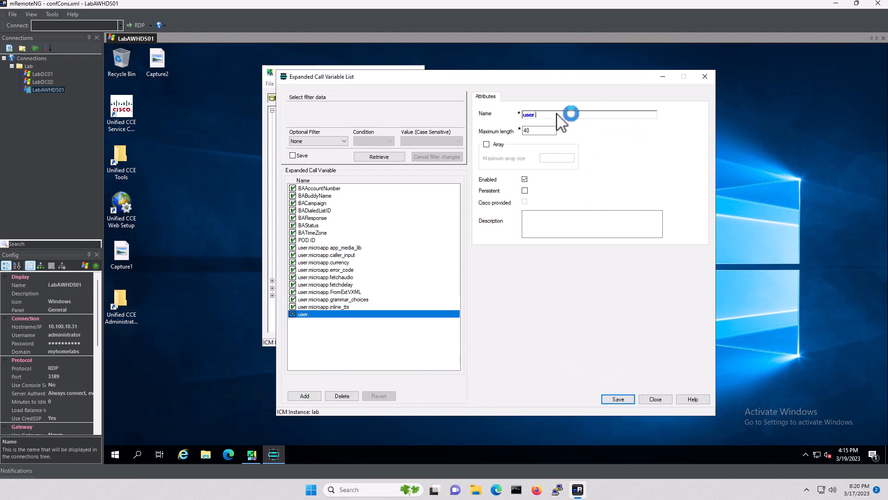
text(microapp.input_type)
key(Tab)
text(1)
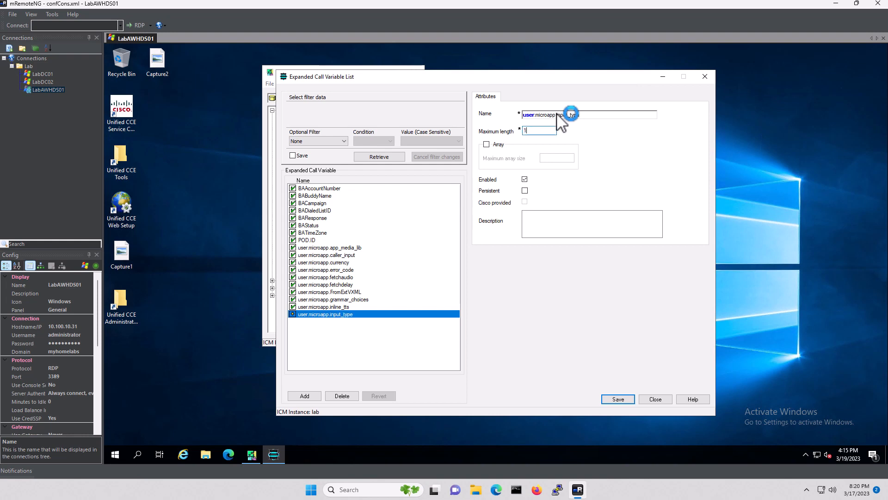
click(618, 399)
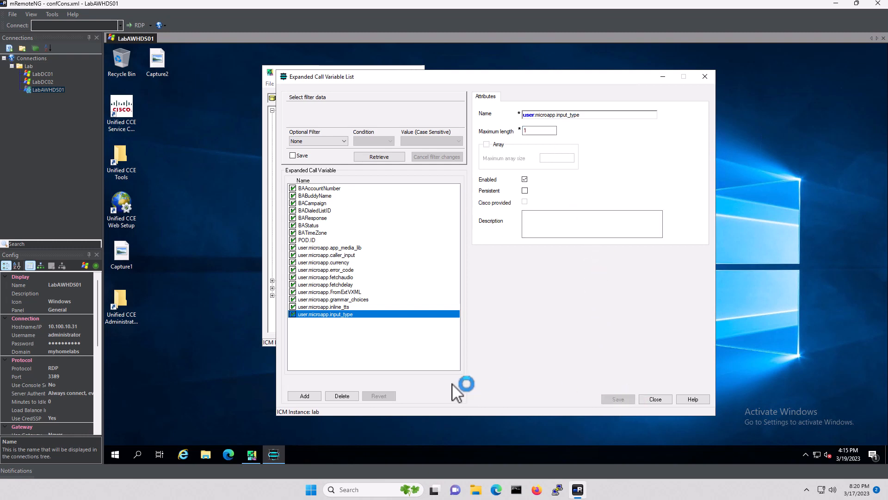
Add and save user.microapp.isPostCallSurvey with maximum length 1
click(305, 396)
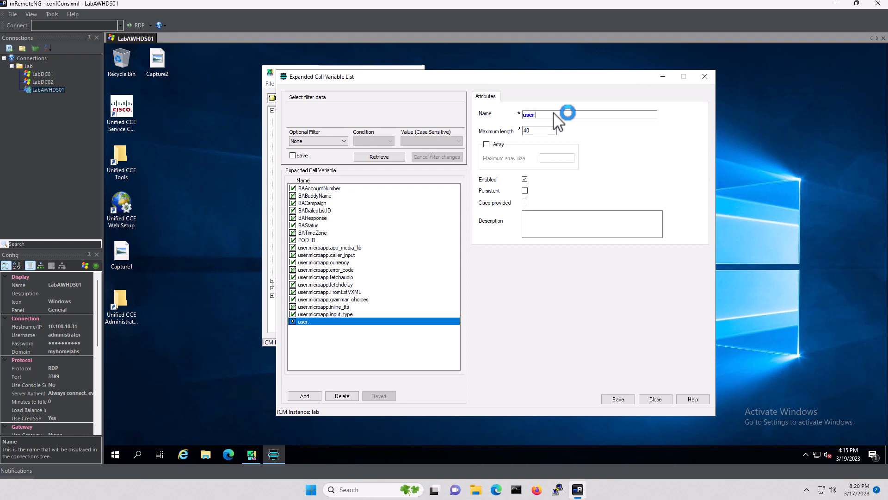
text(microapp.isPostCallSurvey)
key(Tab)
text(1)
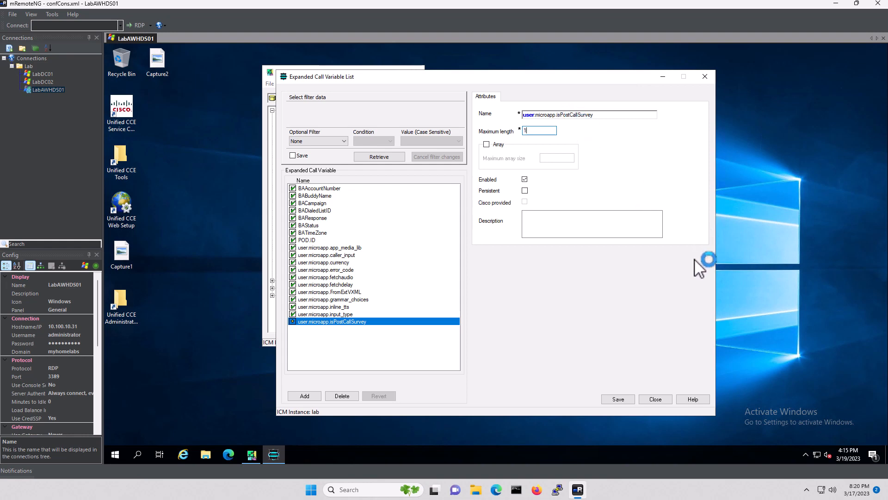
click(619, 399)
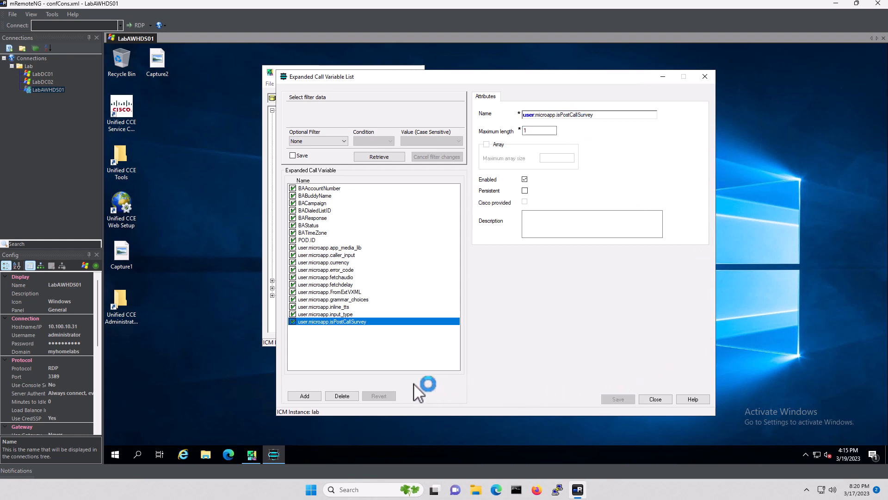
Add user.microapp.locale with maximum length 5
click(305, 396)
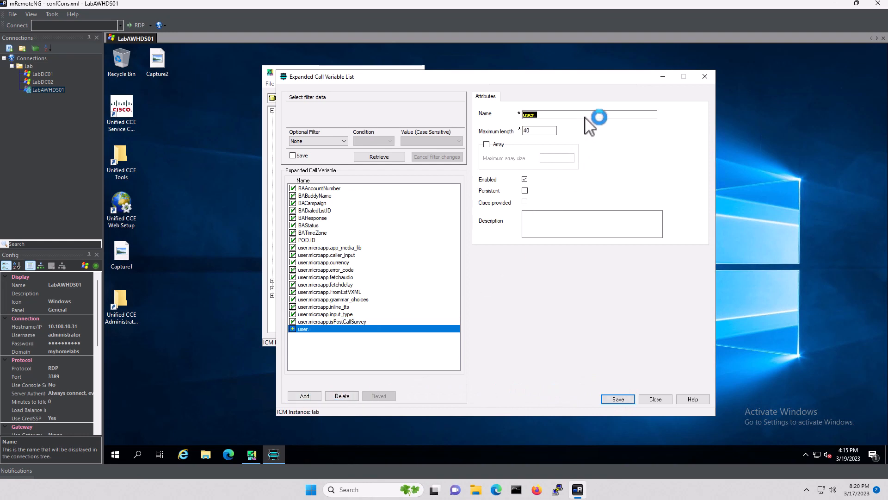
click(561, 117)
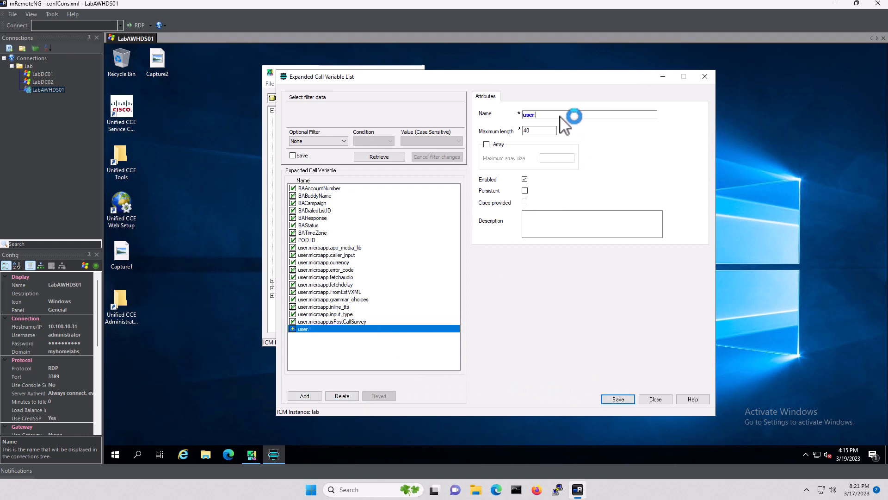
text(microapp.local)
key(Tab)
text(5)
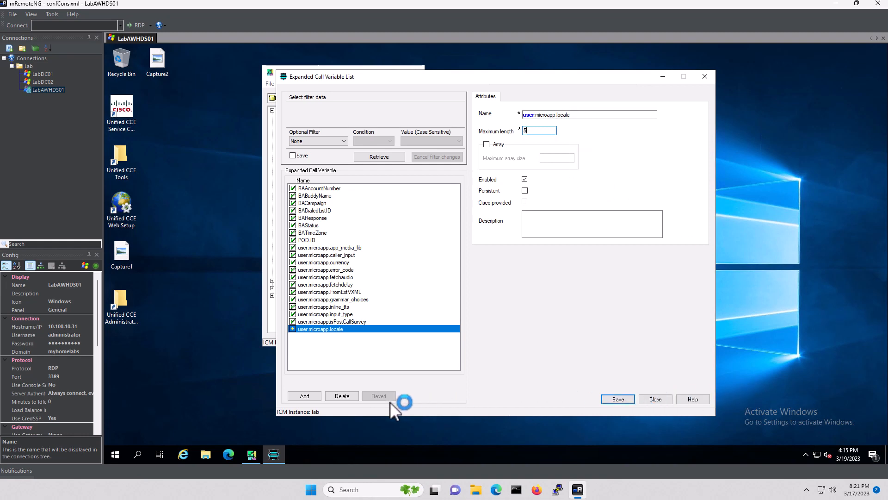
Add and save user.microapp.media_server
click(305, 395)
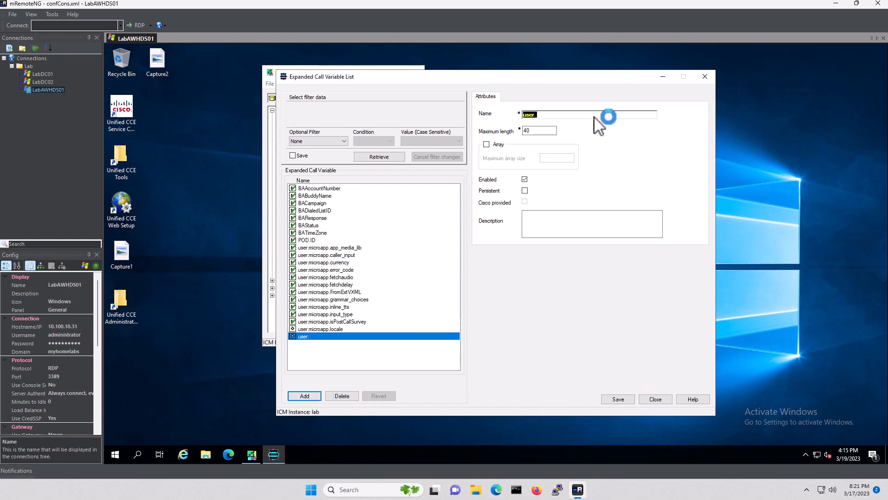
click(562, 115)
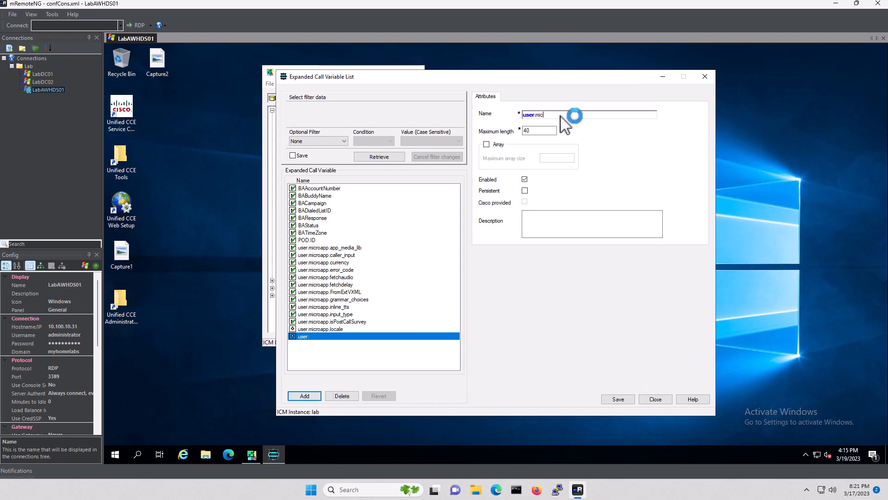
text(microapp.media_server)
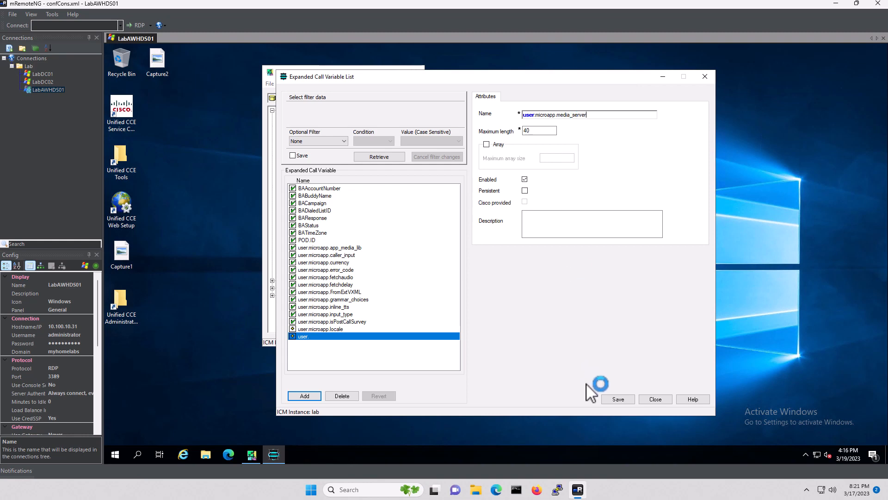
click(619, 399)
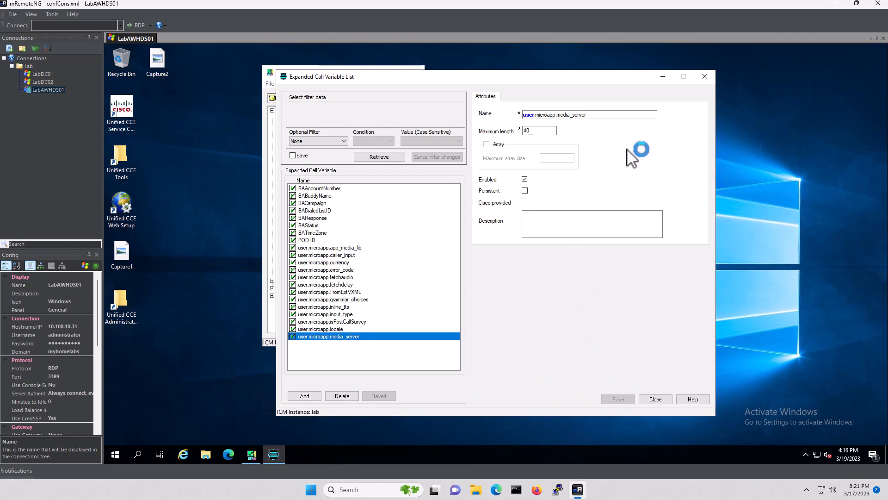
Add and save user.microapp.metadata with maximum length 62
click(310, 394)
click(566, 116)
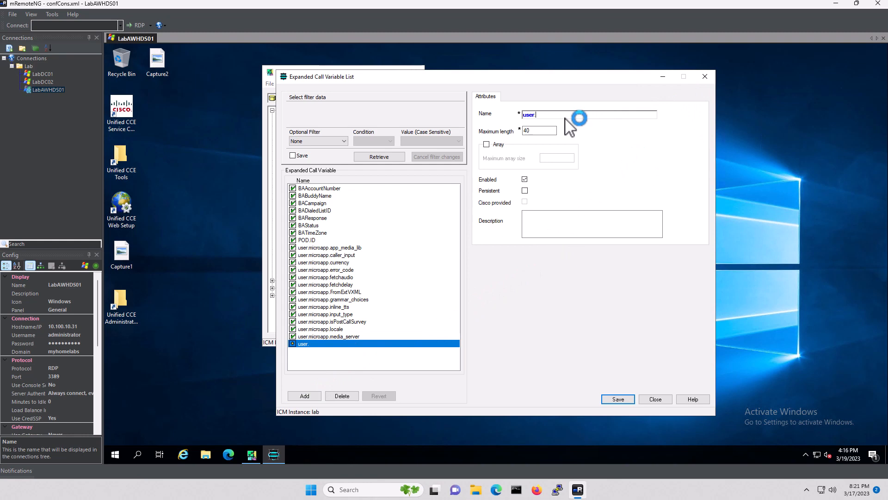
text(microapp.metadata)
key(Tab)
text(62)
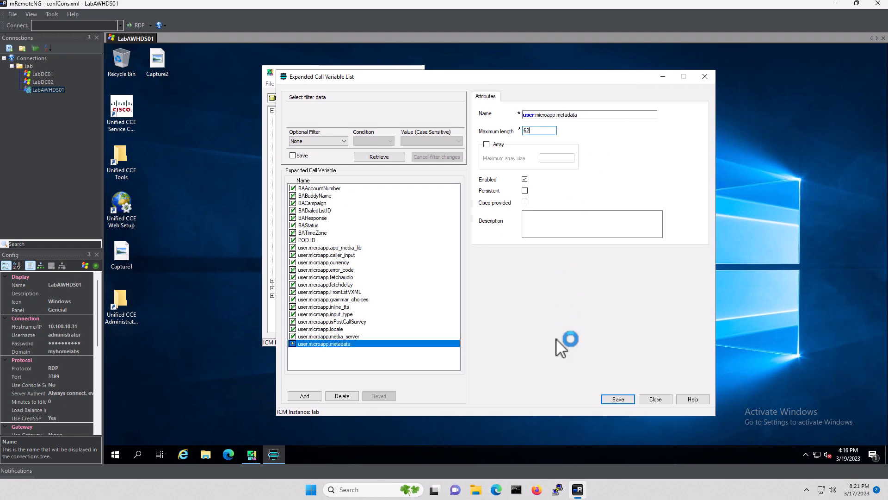
click(618, 399)
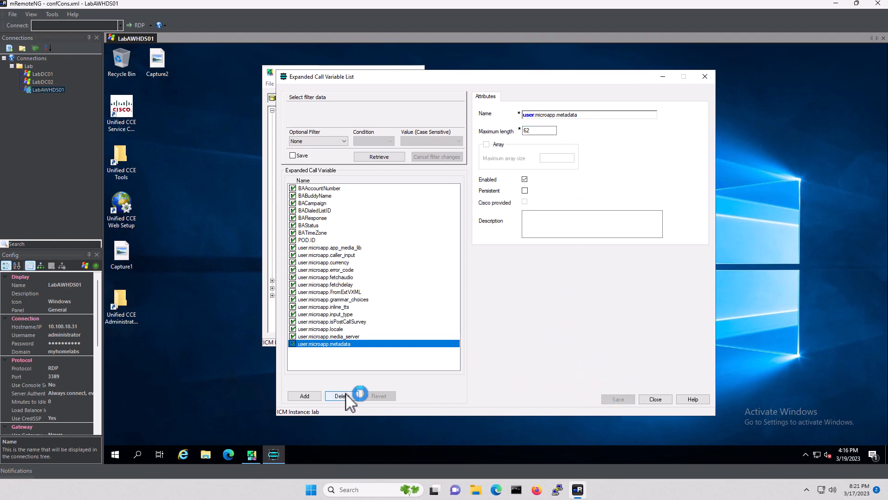
Add and save user.microapp.override_cli with maximum length 10
click(307, 397)
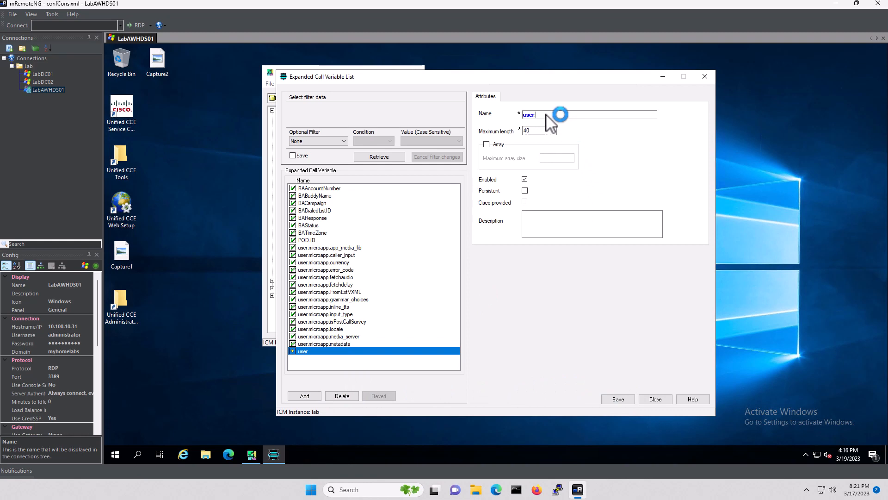
text(microapp.override_cli)
key(Tab)
text(10)
click(620, 400)
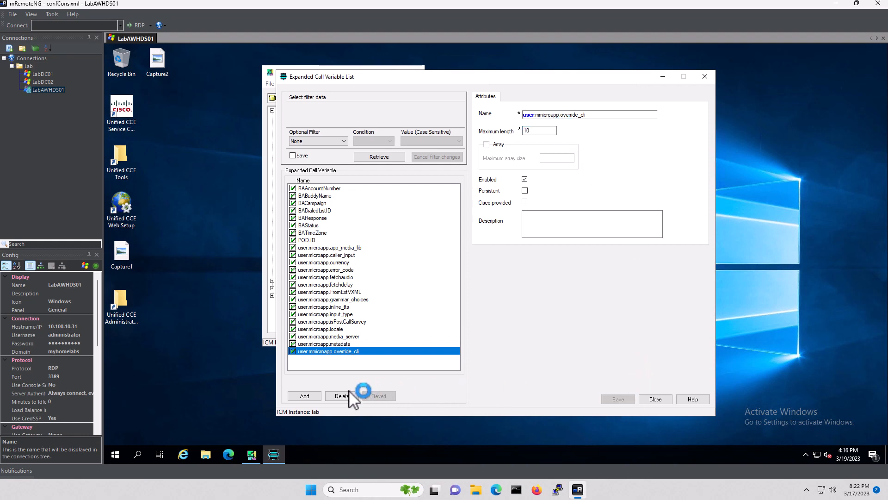
Add and save user.microapp.pd_tts with maximum length 1
click(304, 396)
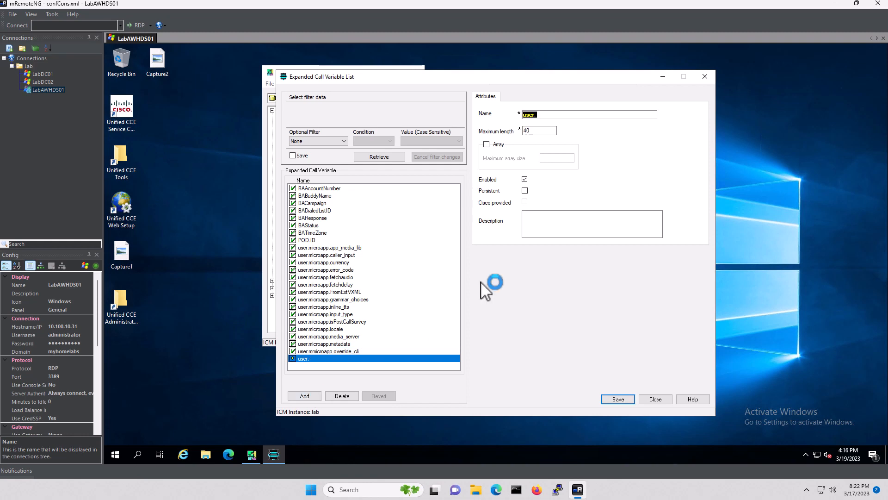
click(554, 115)
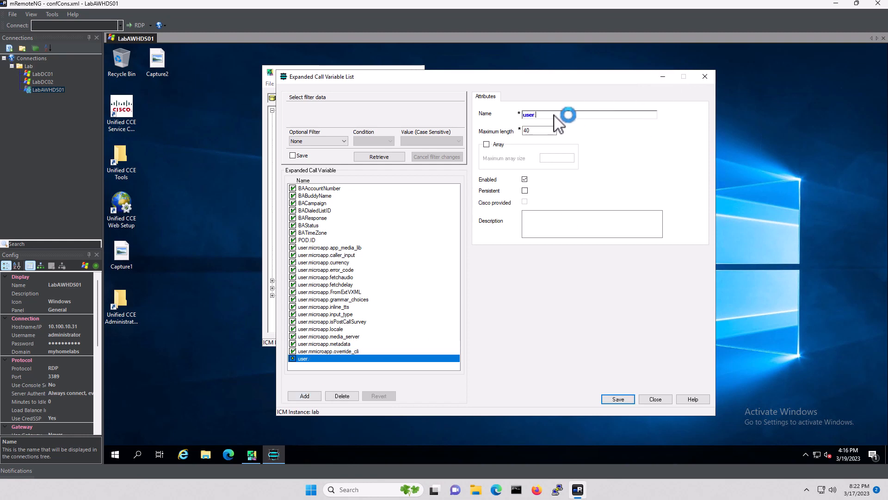
text(microapp.pd_tts)
key(Tab)
text(1)
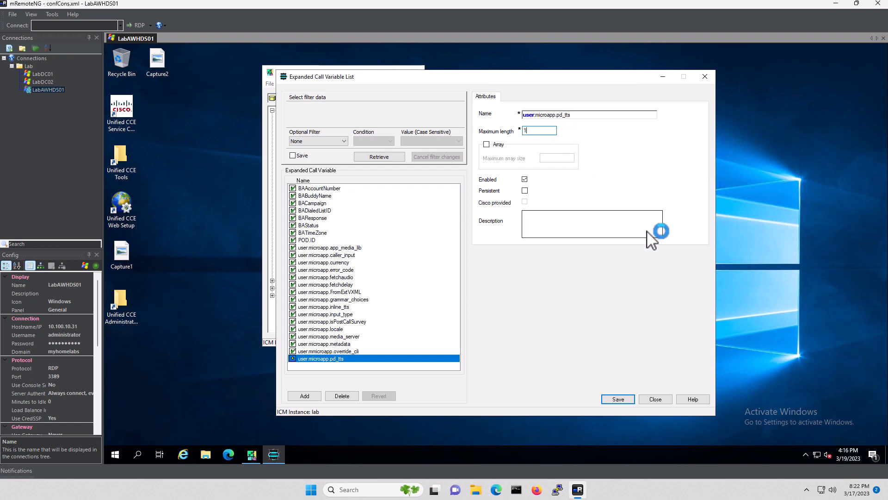
click(616, 399)
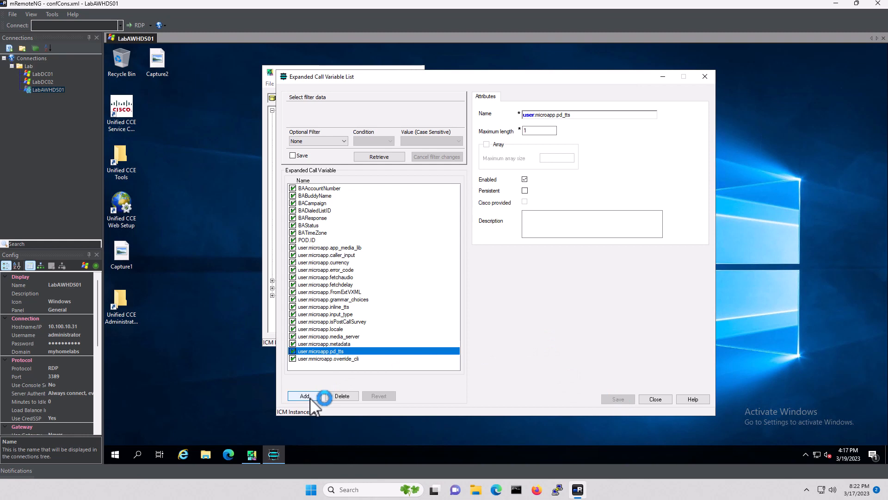
Fix the misspelled user.mmicroapp.override_cli name to user.microapp.override_cli and save it
click(332, 359)
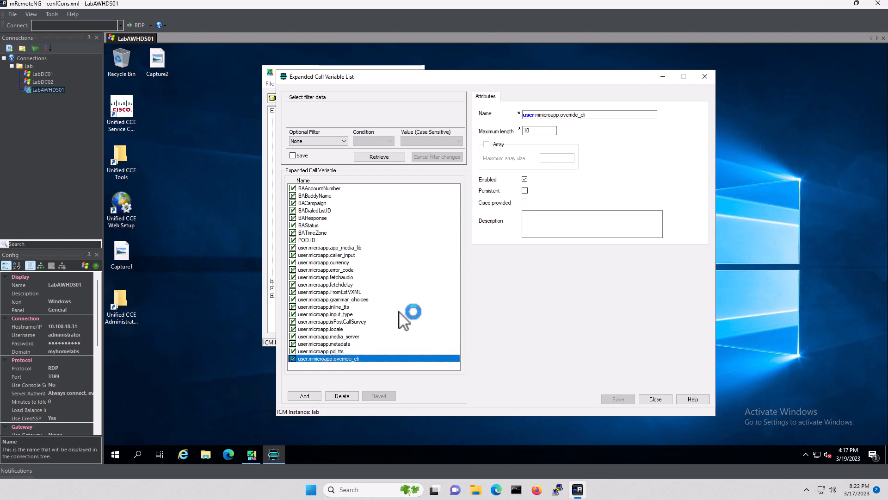
click(540, 115)
key(BackSpace)
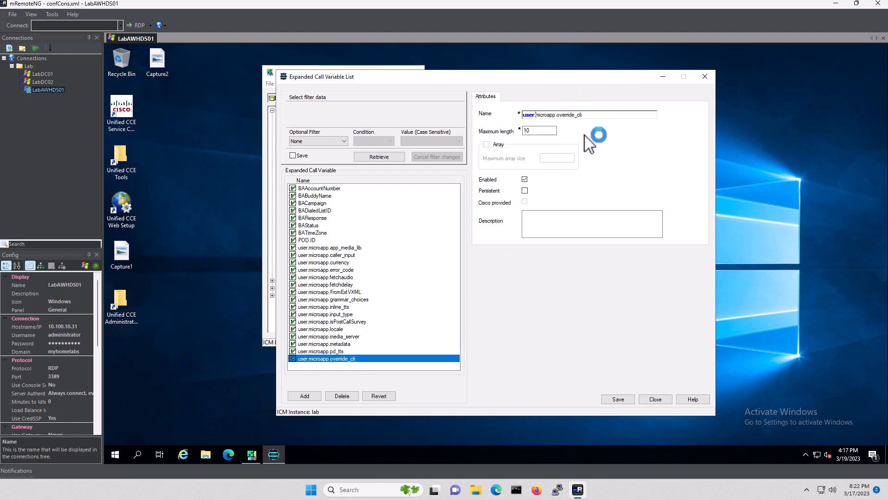
click(618, 399)
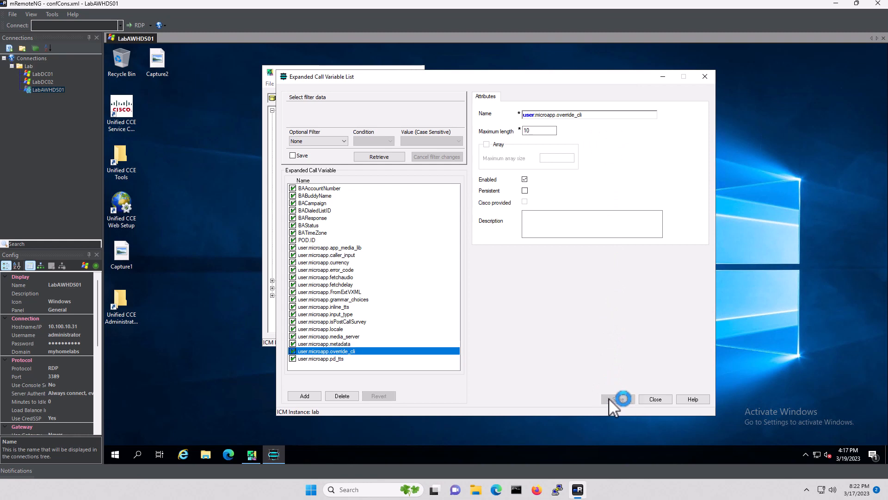
click(329, 359)
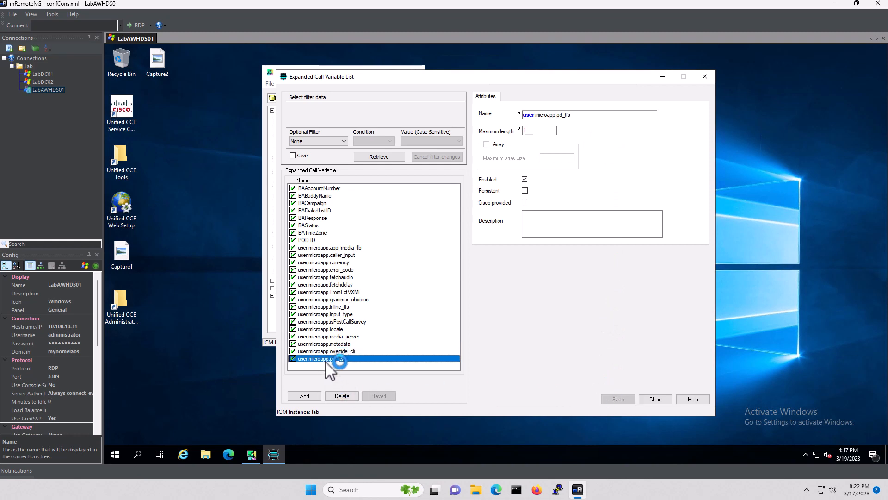
Add and save user.microapp.sys_media_lib with maximum length 10
click(306, 397)
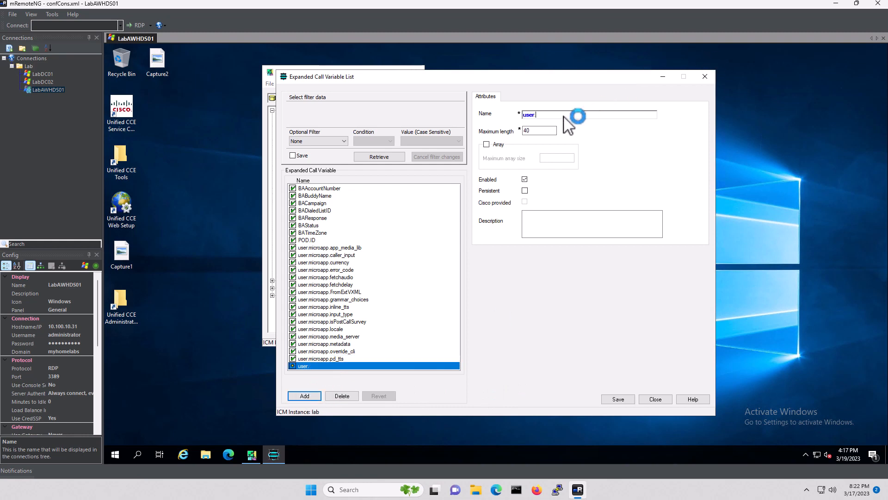
text(microapp.sys_media_lib)
key(Tab)
text(10)
click(618, 398)
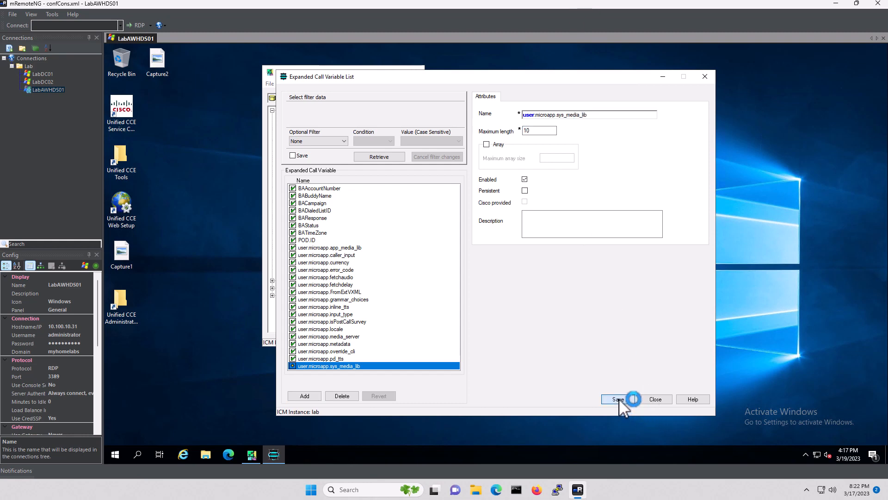
Add and save user.microapp.ToExtVXML with maximum length 80 as an array of size 5
click(306, 396)
click(559, 118)
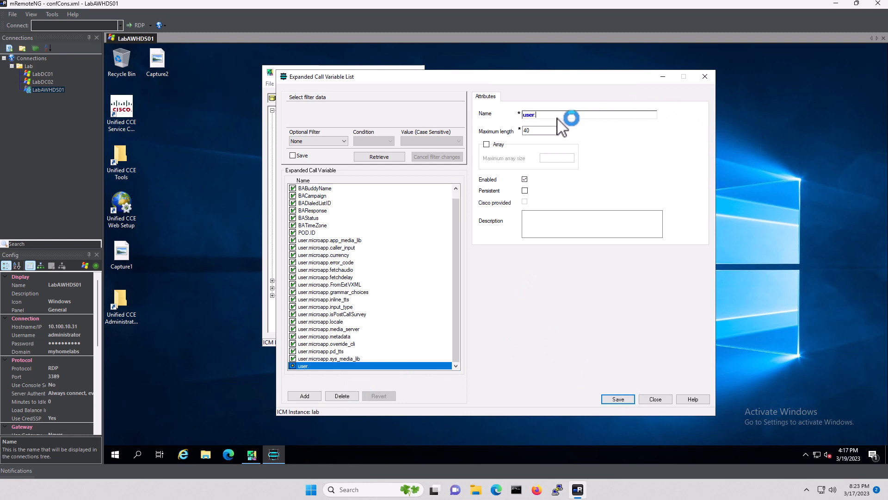
text(microapp.ToExtVXML)
key(Tab)
text(80)
click(486, 144)
double_click(551, 159)
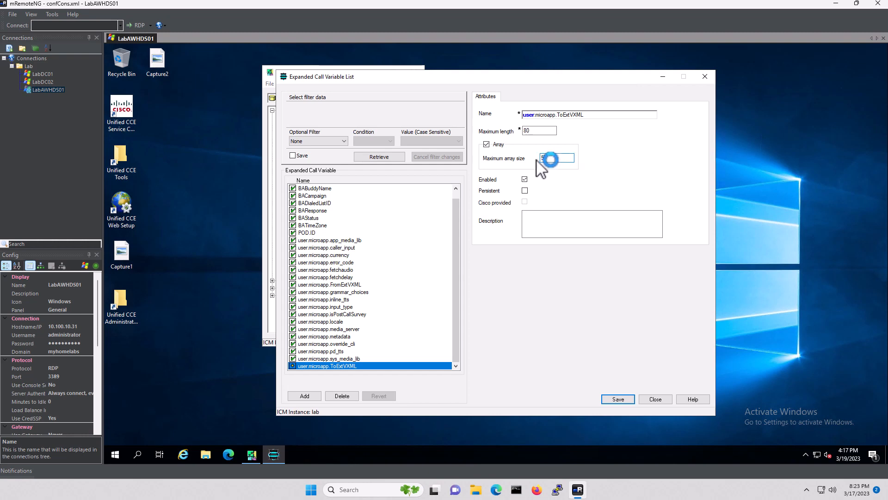
text(5)
click(617, 399)
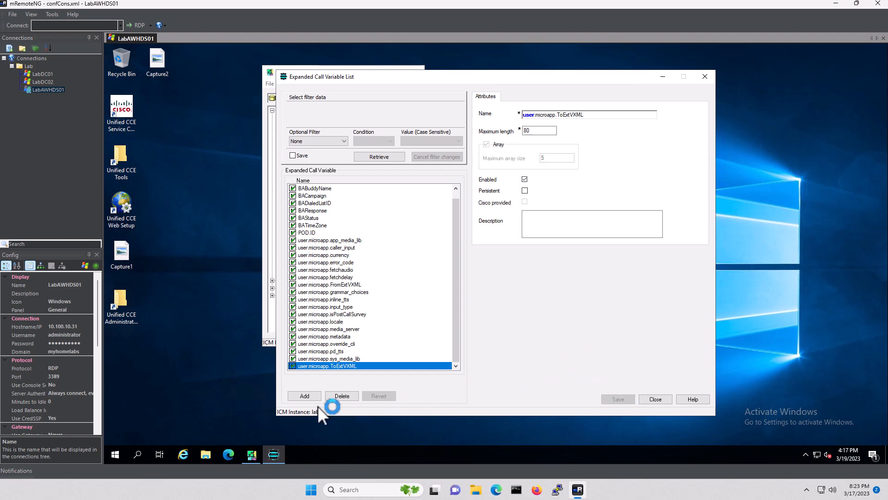
click(304, 396)
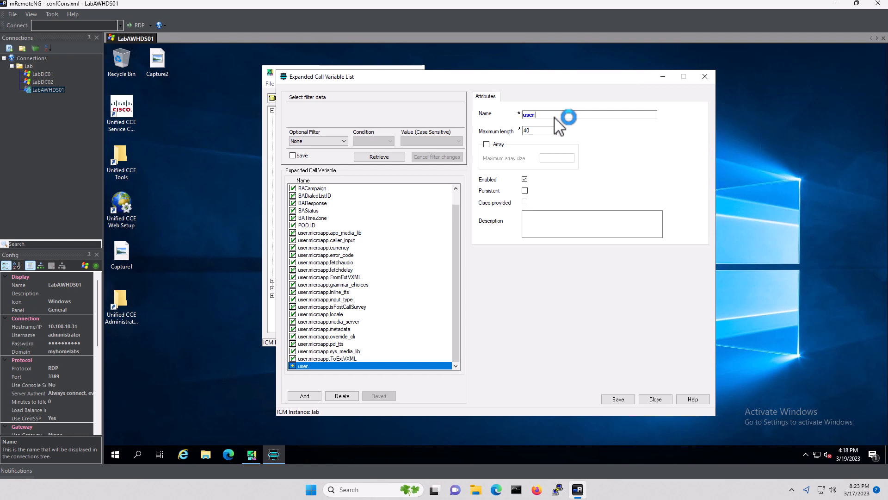
Name the new variable user.microapp.UserVXMLParams with maximum length 1
text(microapp.)
key(BackSpace)
key(BackSpace)
text(UseXM)
key(BackSpace)
key(BackSpace)
key(BackSpace)
text(rVXMLParam)
key(Tab)
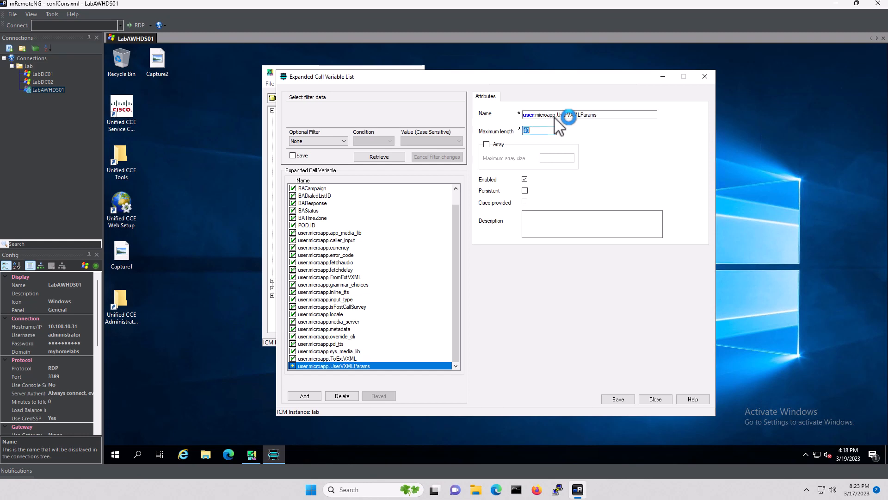
text(1)
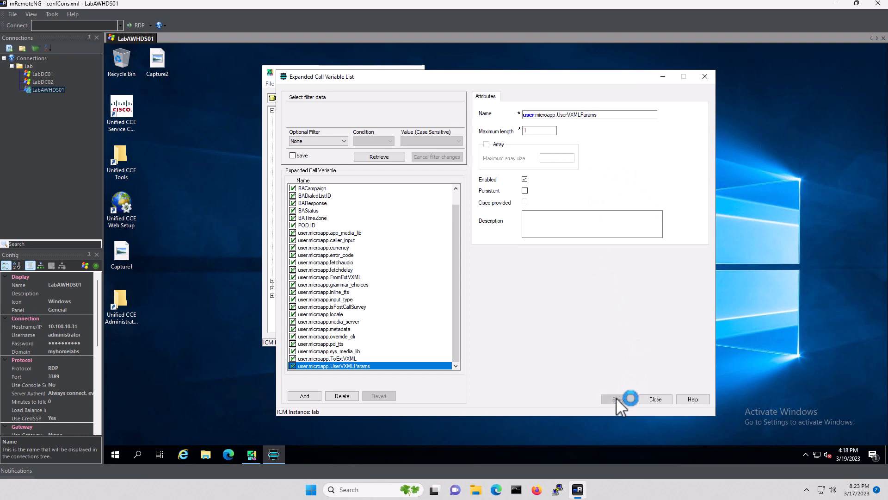
Add and save user.sip.refertransfer with maximum length 1
click(305, 396)
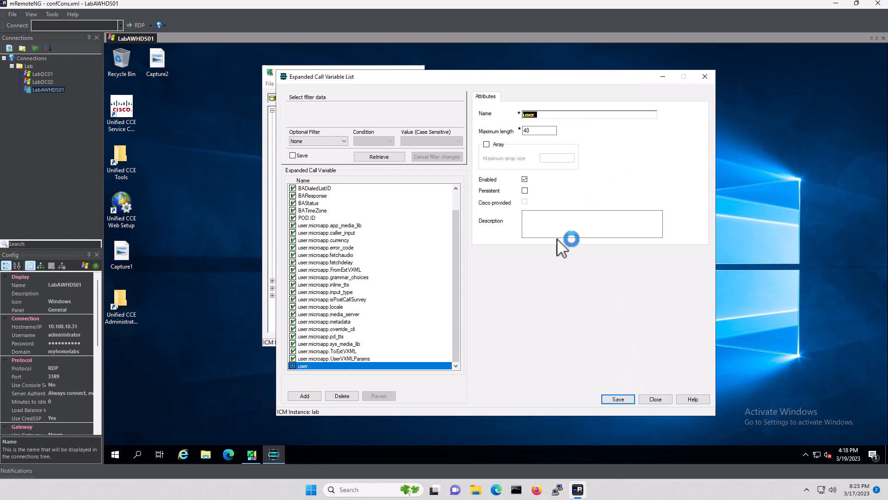
click(552, 115)
text(sip)
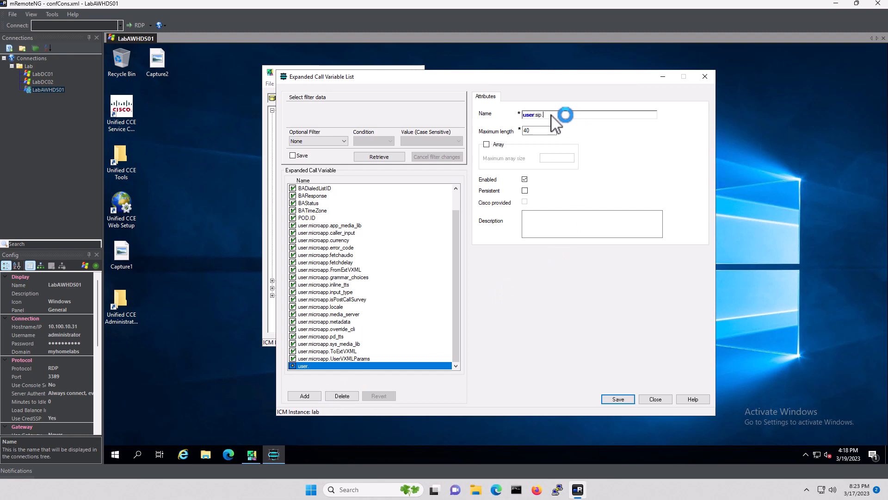
text(.refertransfer)
key(Tab)
text(1)
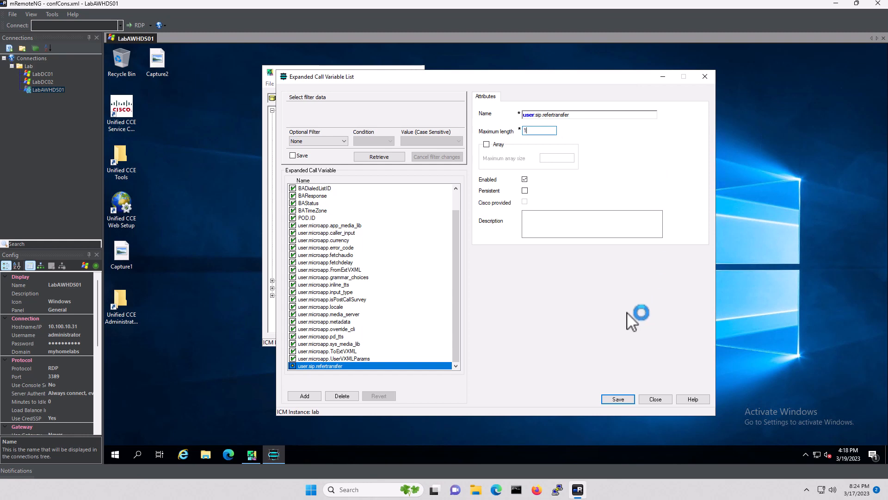
click(621, 398)
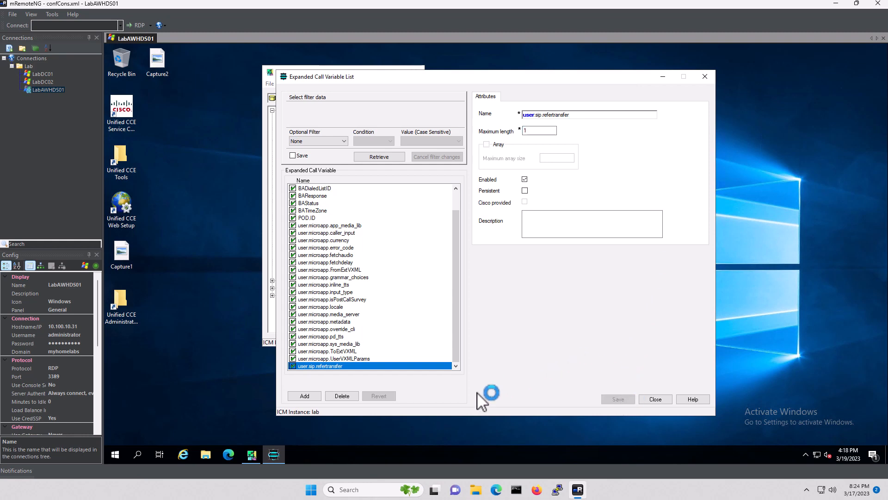
Add and save user.suppress.sendtovru with maximum length 1
click(304, 396)
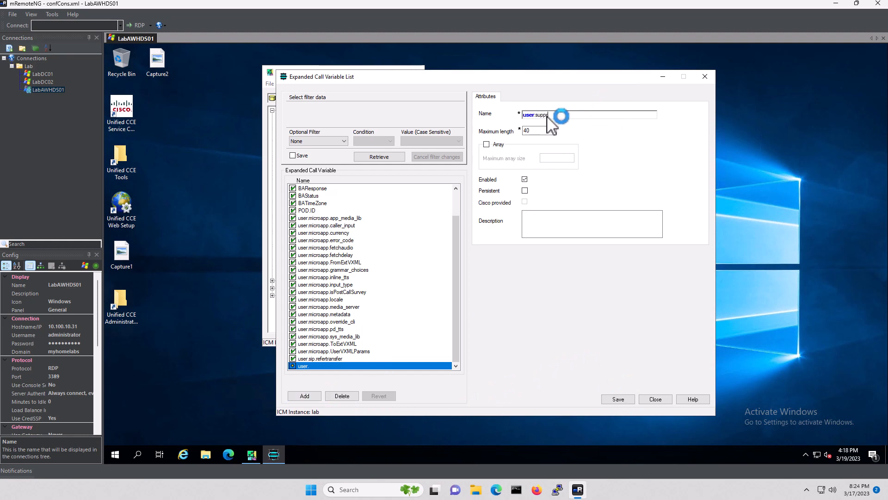
text(suppress.sendtovru)
key(Tab)
text(1)
click(620, 399)
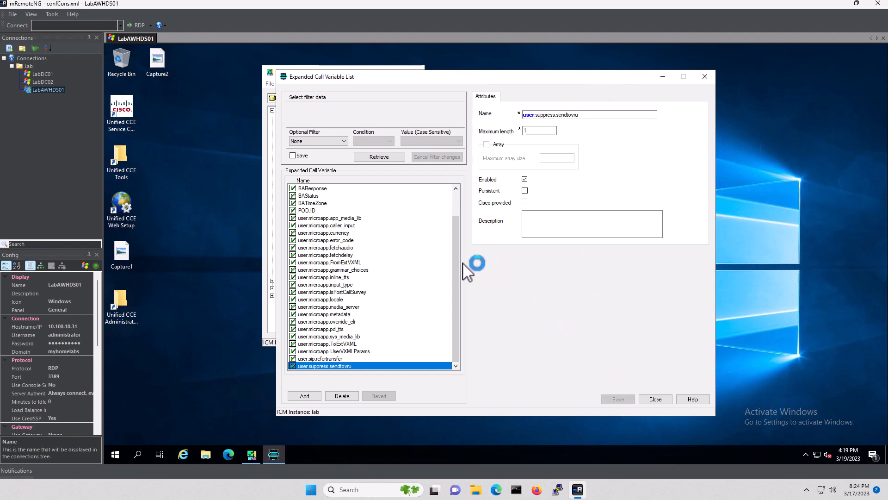
drag(457, 276, 445, 320)
Close the Expanded Call Variable List and open Agent Desk Settings List under Agent Desk Settings
click(660, 398)
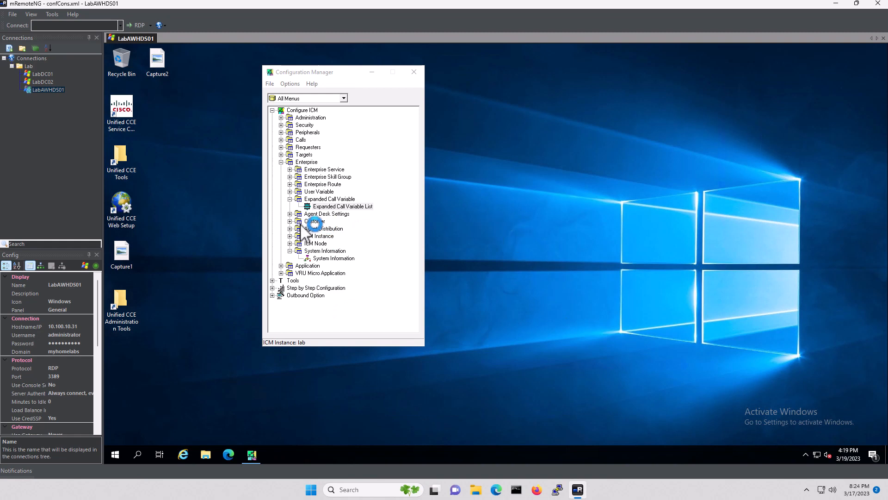
click(289, 214)
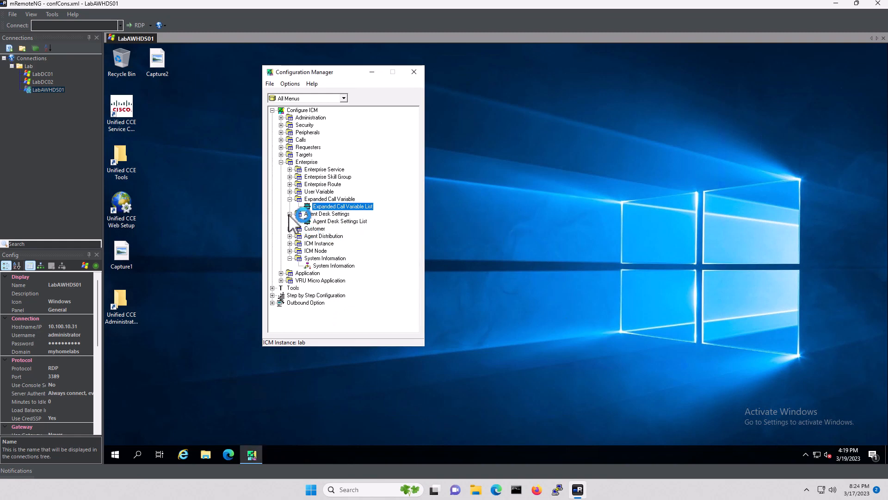
click(348, 222)
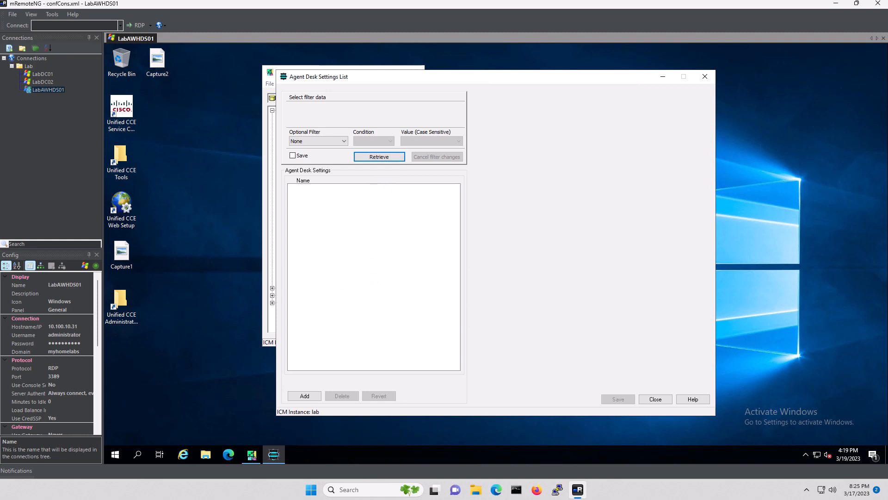
Add desk settings LAB_AgentDeskSettings with a 15-second ring no answer time and National and PBX outbound access
click(306, 394)
click(573, 115)
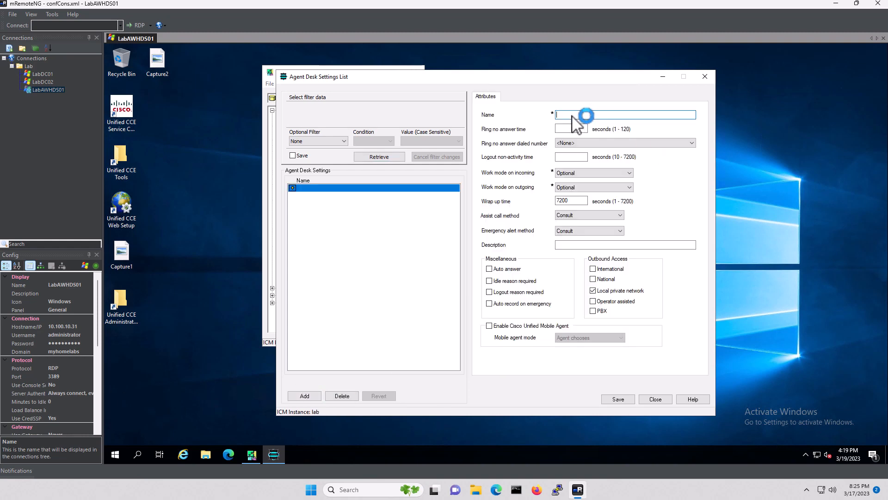
text(LAB_Agent Desk Settings)
click(582, 126)
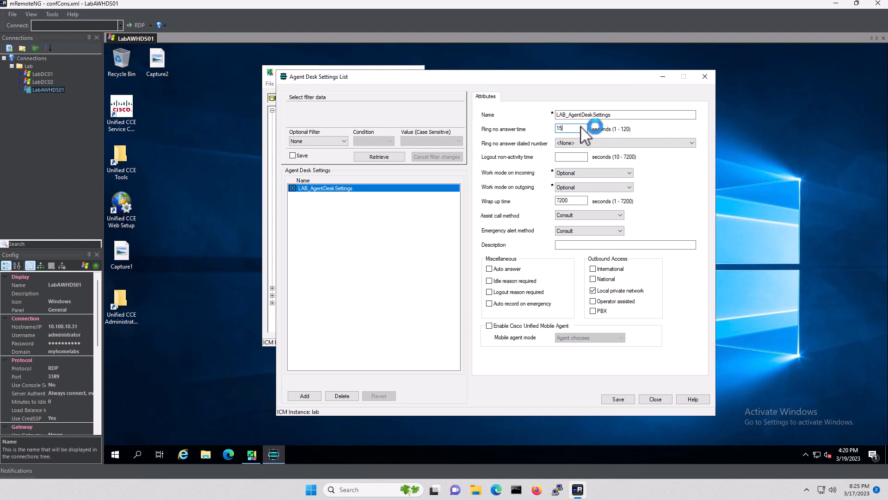
click(593, 279)
click(593, 311)
click(656, 399)
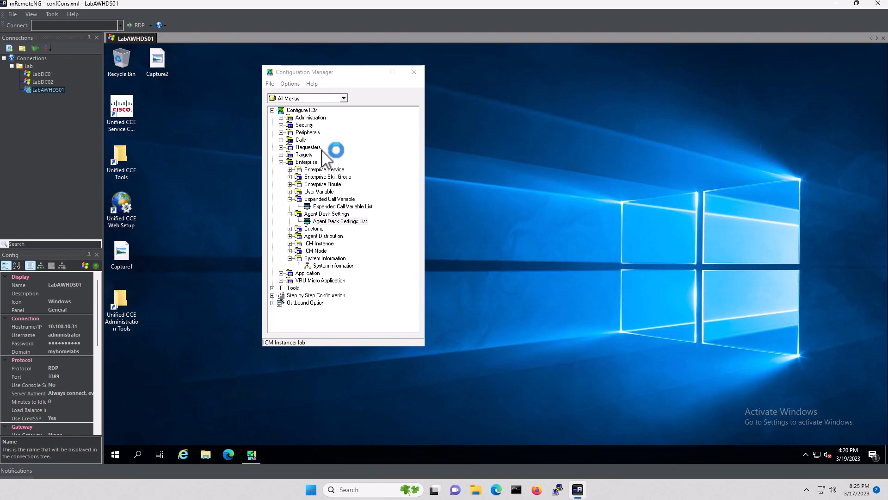
Open PG Explorer under Peripherals > Peripheral and retrieve its empty gateway list
click(281, 133)
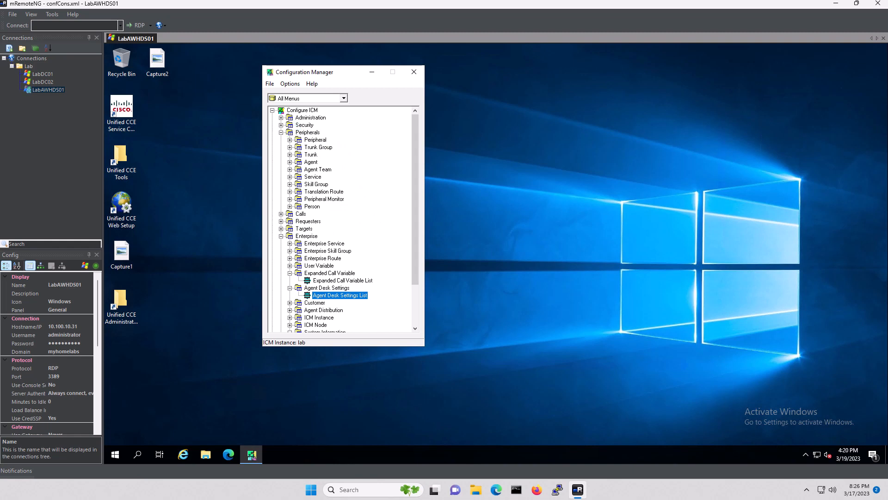
click(290, 140)
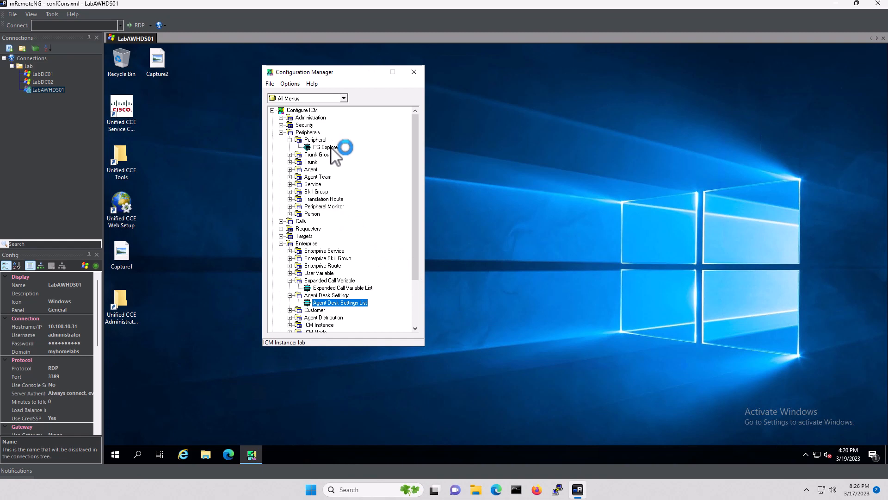
click(332, 149)
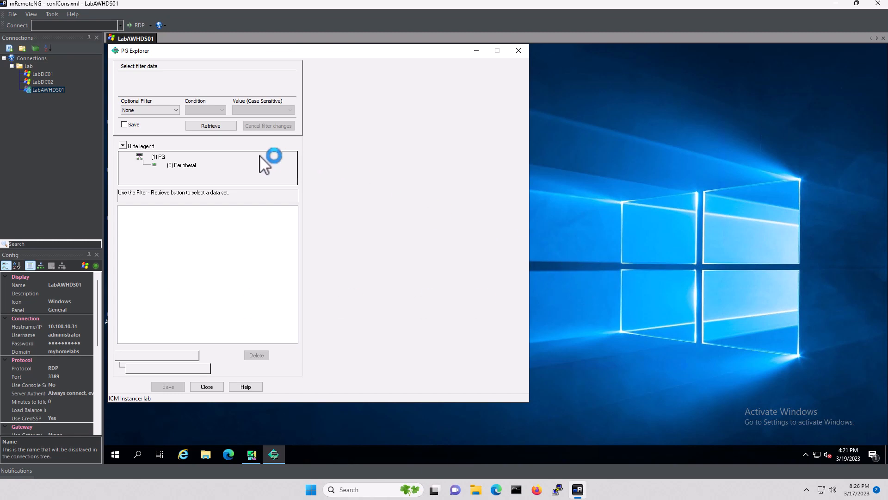
click(214, 126)
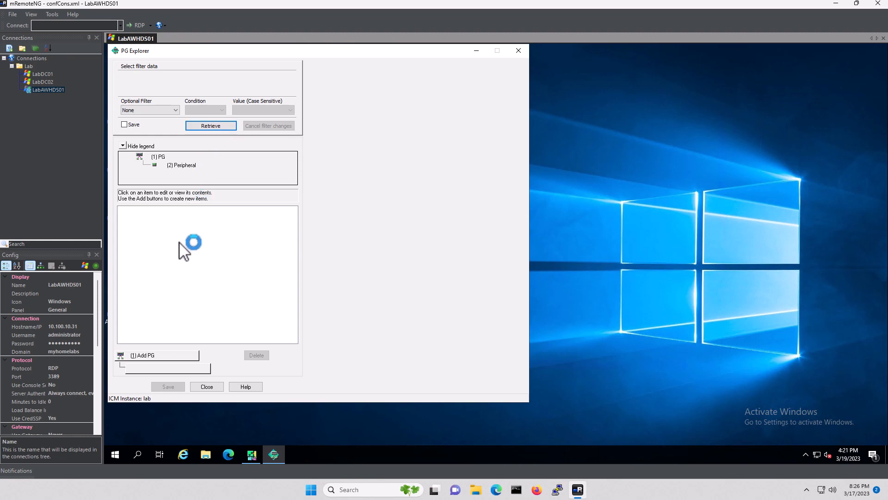
Add peripheral gateway PG1 with client type Generic and description 'Generic PG for UCM and CVP'
click(154, 355)
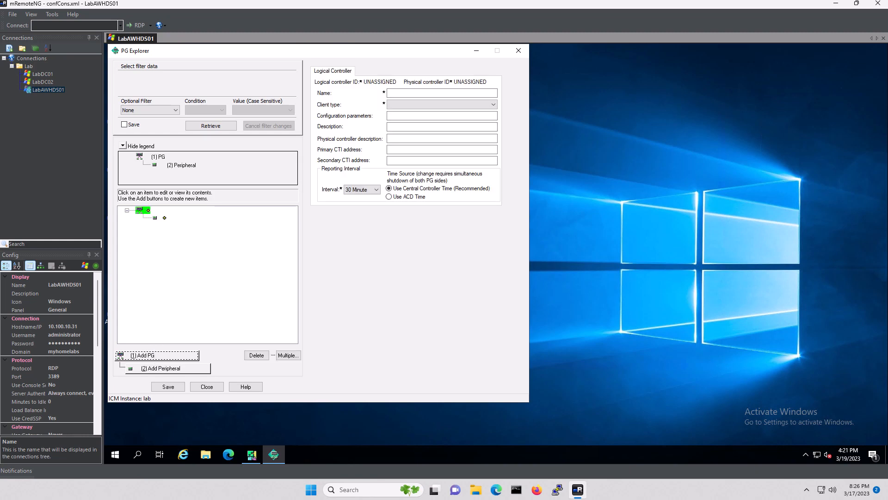
click(414, 92)
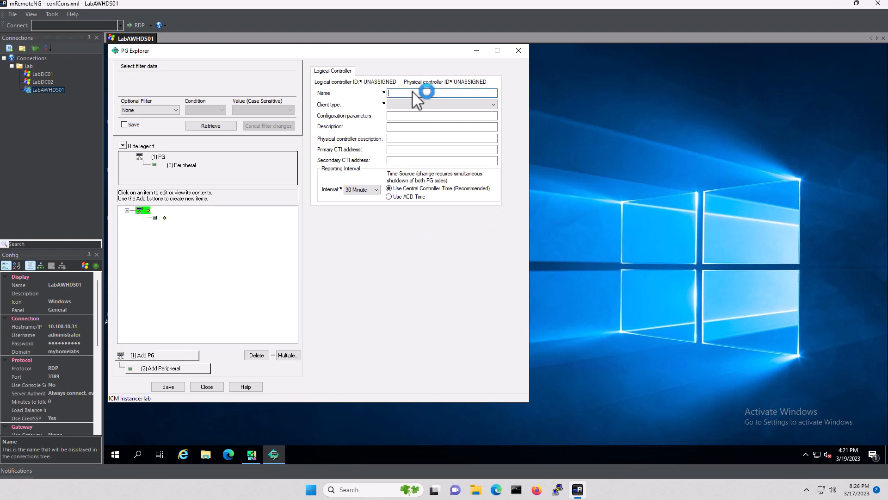
text(PG1)
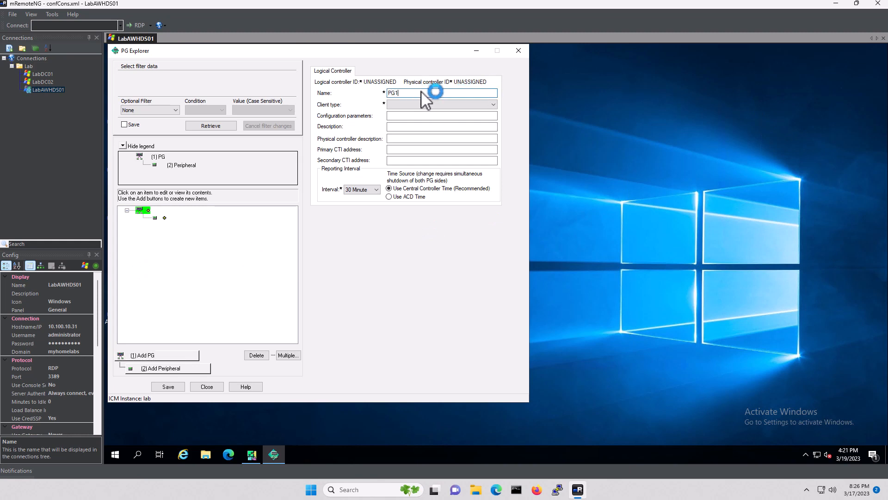
click(456, 105)
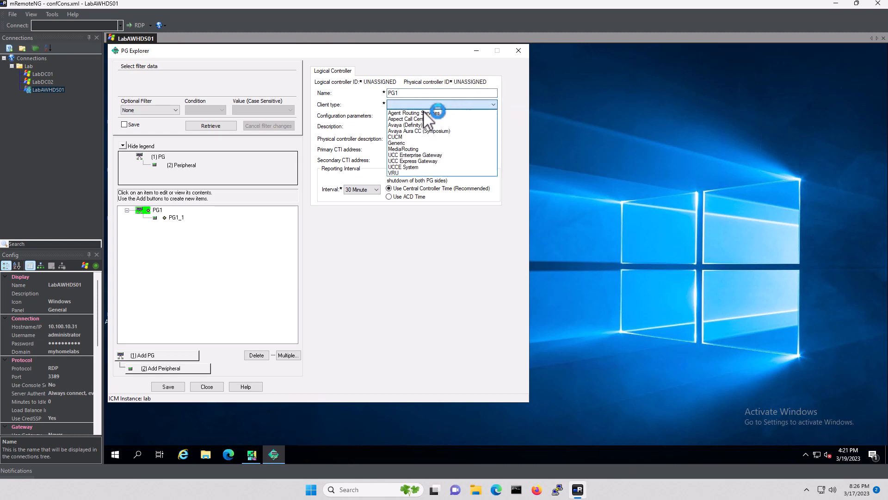
click(417, 142)
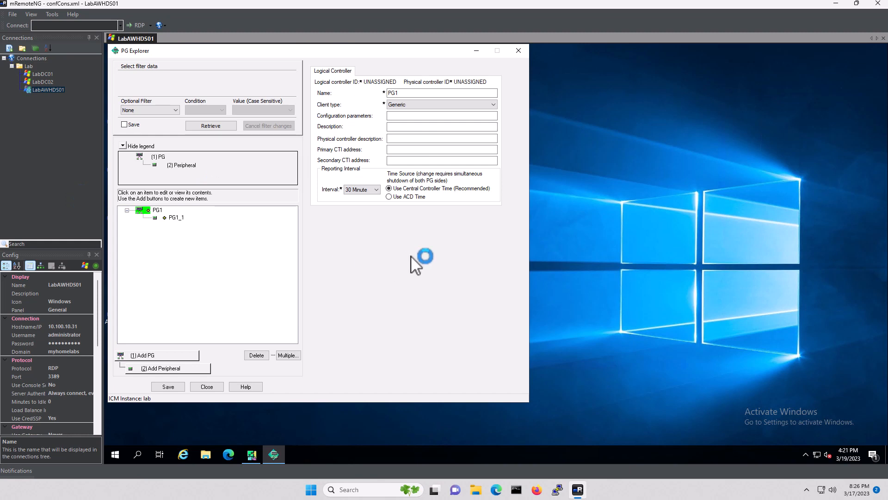
click(409, 127)
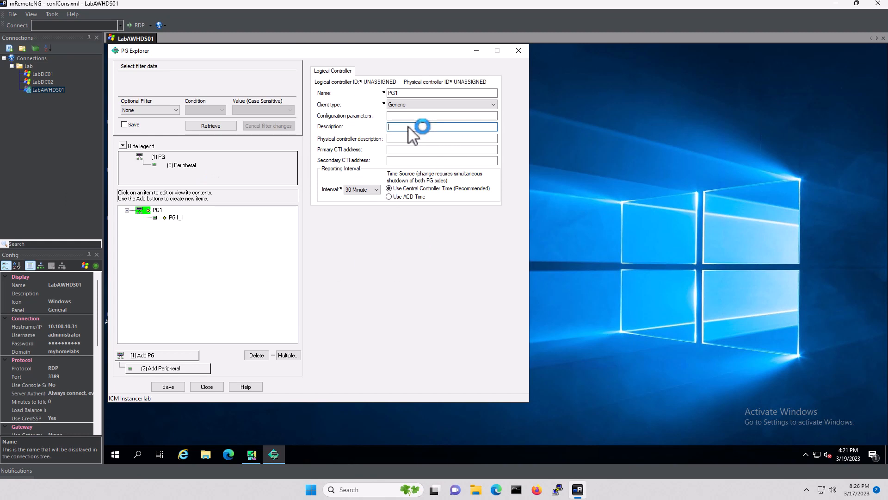
text(Generic PG for UCM and CVP)
Rename peripheral PG1_1 to CUCM in Name and Peripheral name, with client type CUCM
click(177, 219)
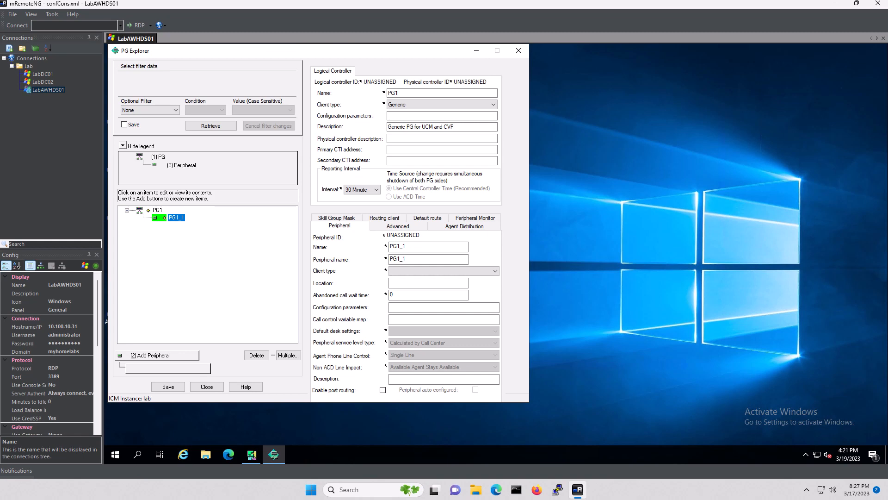
click(428, 246)
drag(428, 247, 375, 246)
text(CUCM)
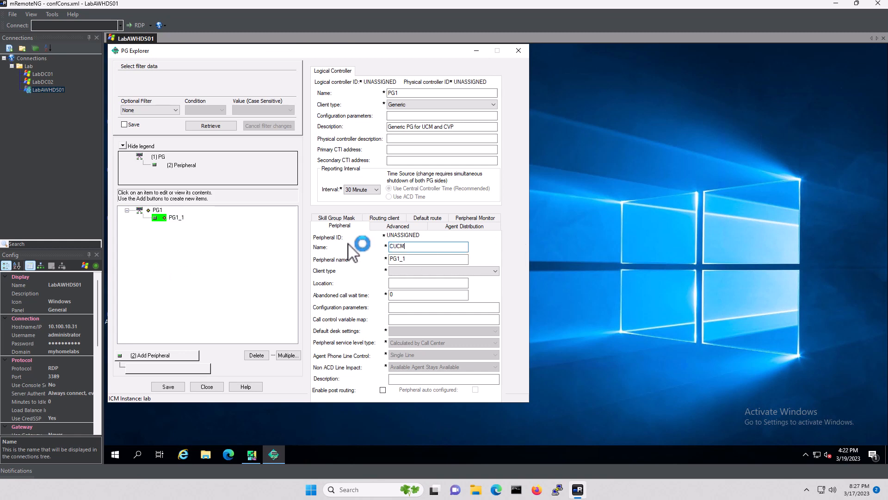
key(Tab)
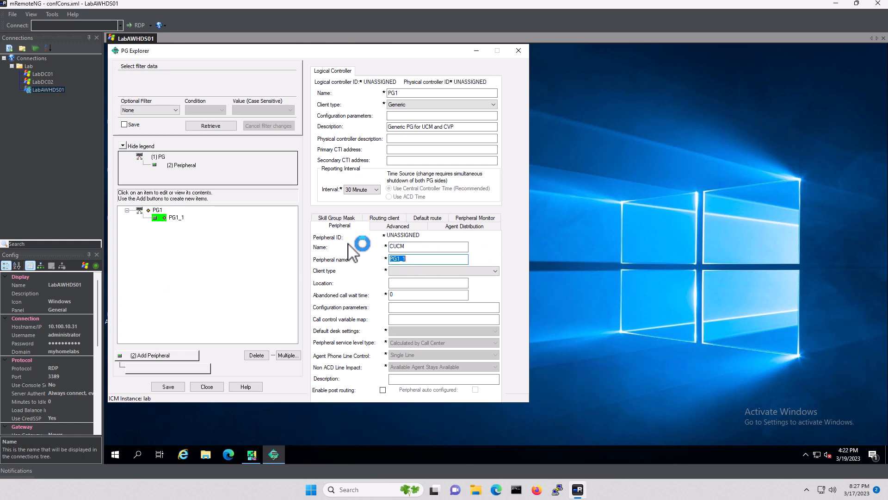
text(CUCM)
click(430, 271)
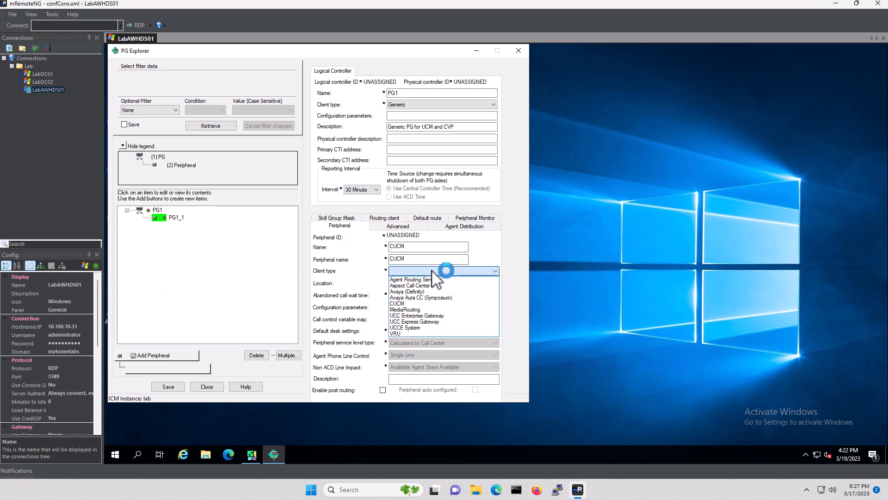
click(397, 303)
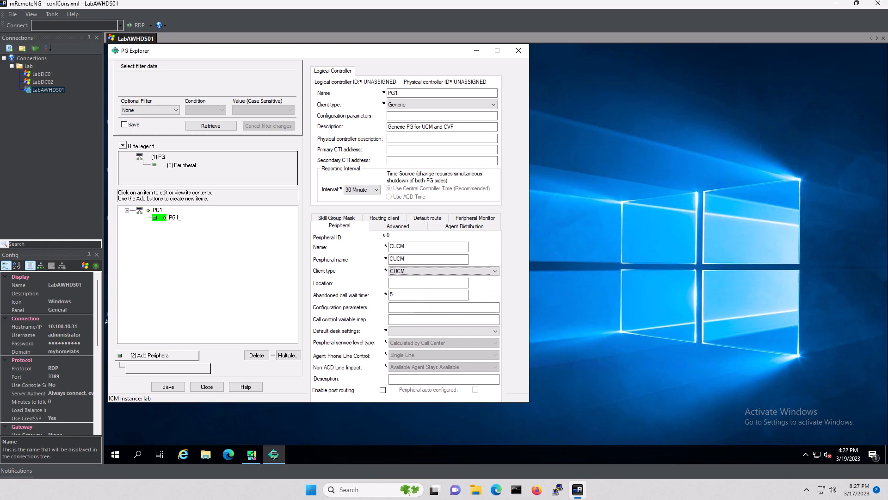
Use LAB_AgentDeskSettings as the default desk settings and enable post routing
click(415, 329)
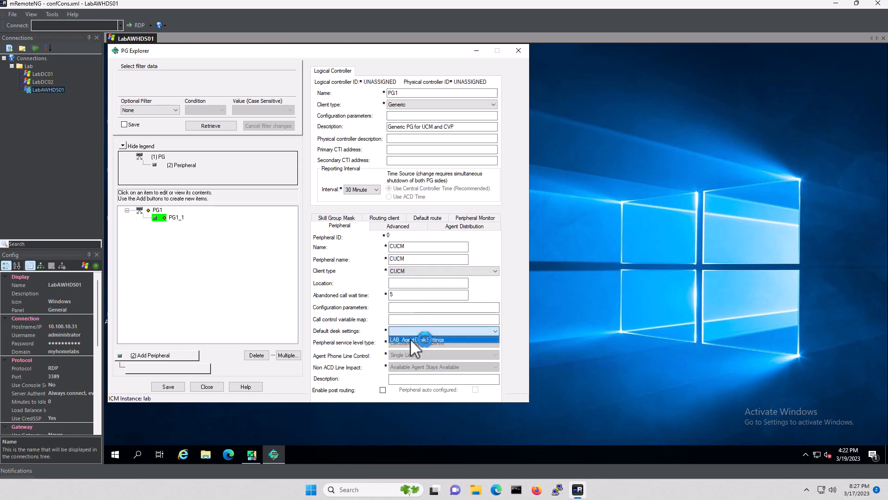
click(412, 337)
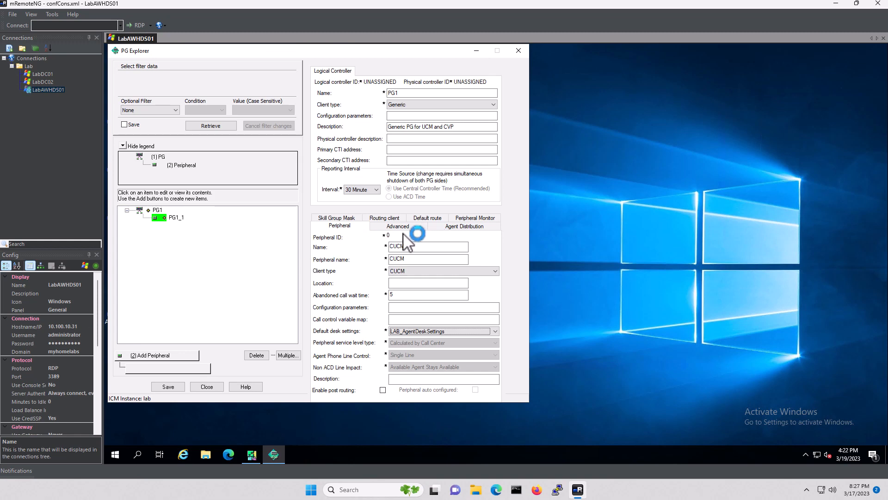
click(383, 390)
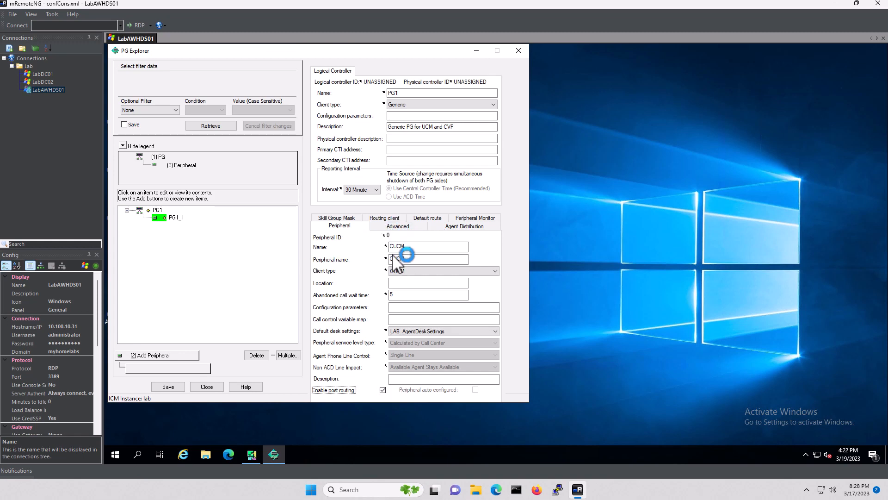
click(384, 218)
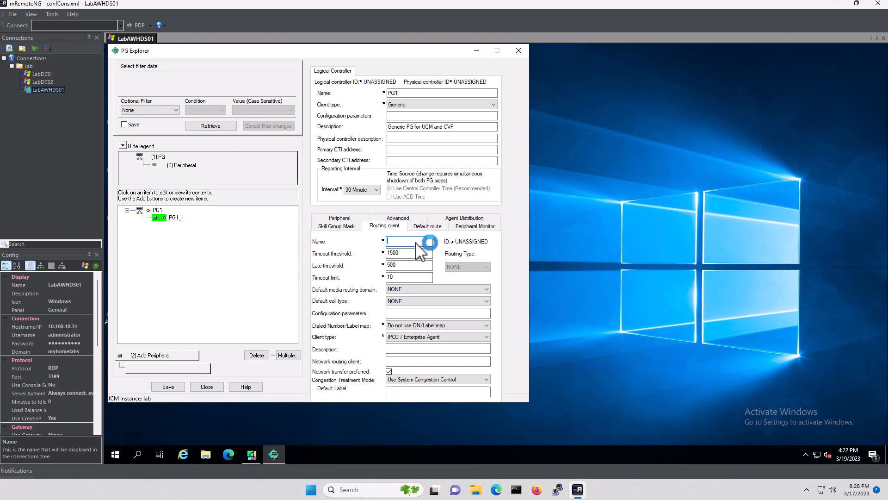
Enter CUCM_RC as the routing client name and return to the PG1 gateway
text(CUCM_RC)
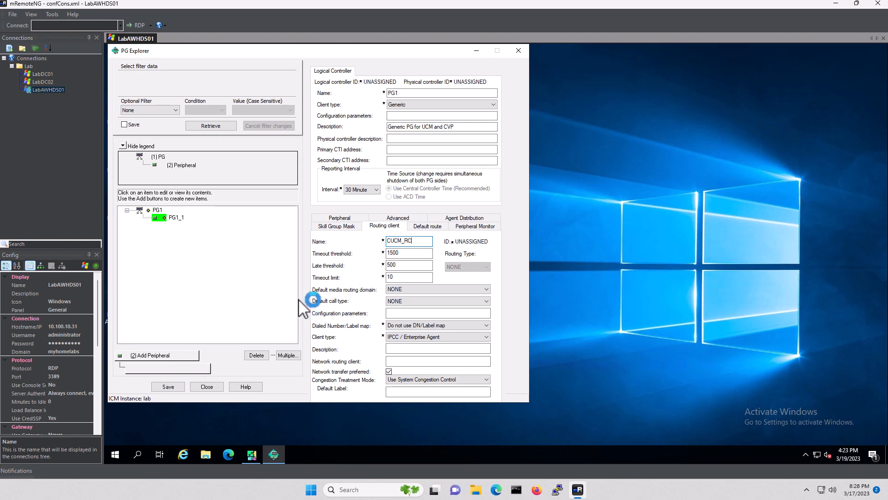
click(156, 211)
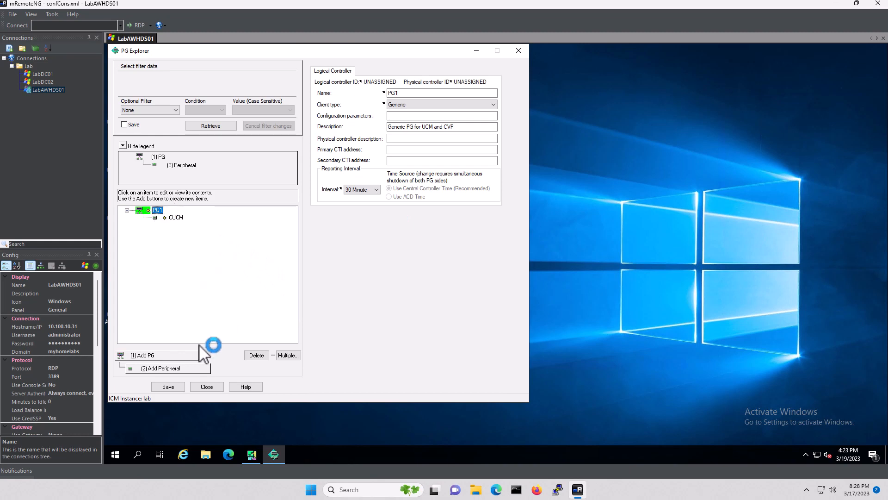
Add another PG1 peripheral named CVP in Name and Peripheral name, as a VRU client
click(172, 368)
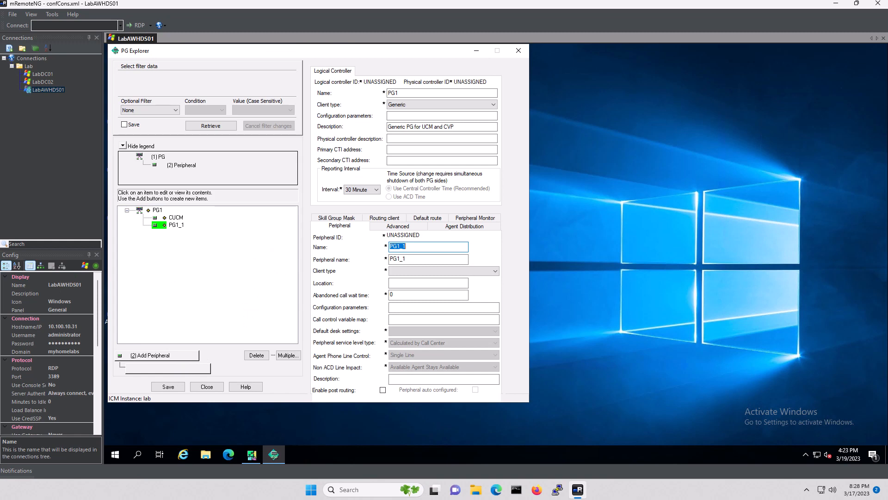
click(420, 246)
double_click(406, 246)
text(CVP)
double_click(419, 260)
text(CVP)
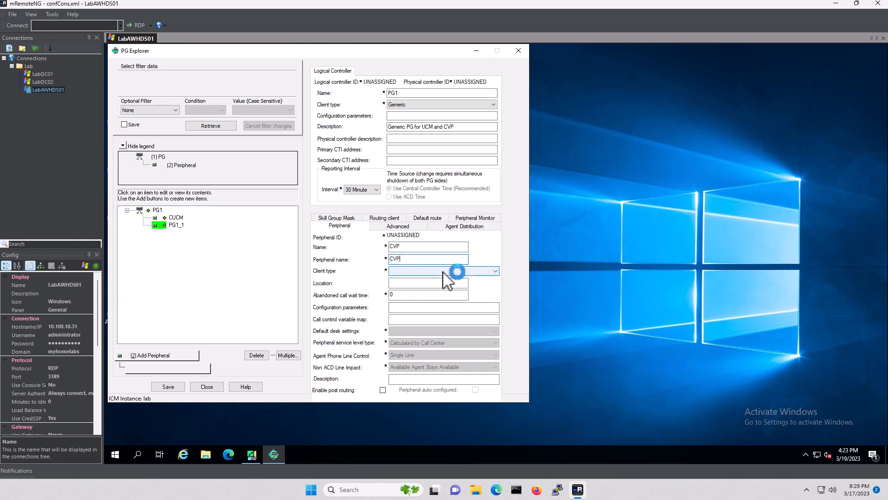
click(425, 271)
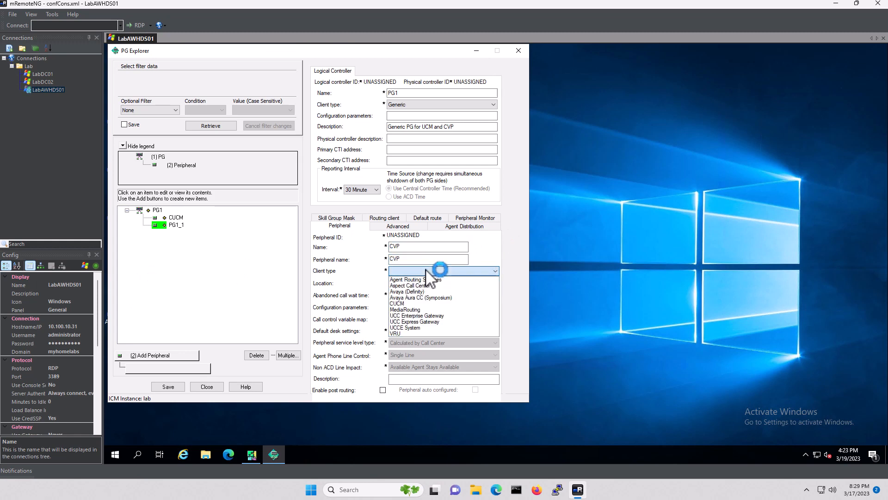
click(403, 333)
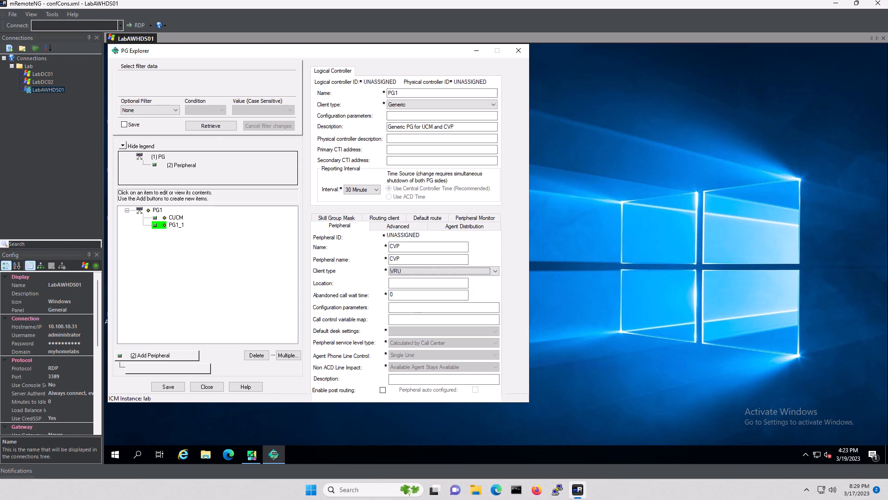
Enable post routing and describe the CVP peripheral as 'To CVP Peripheral'
click(383, 390)
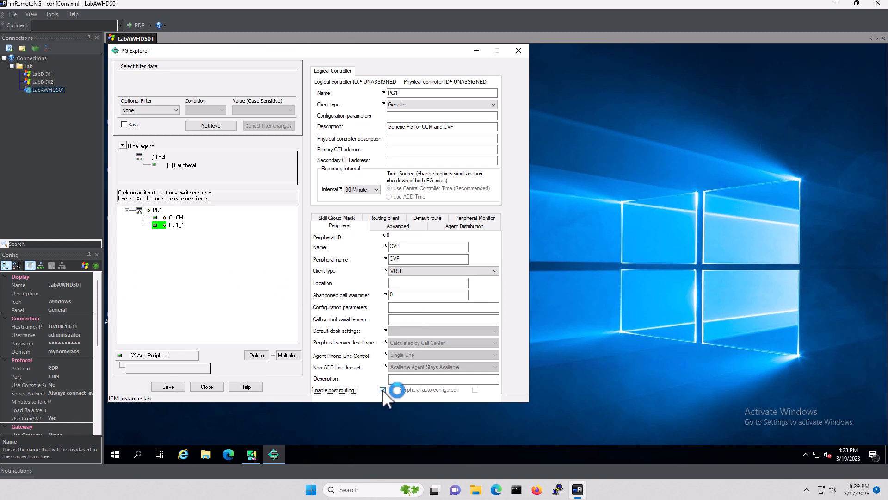
click(417, 379)
text(To CVP )
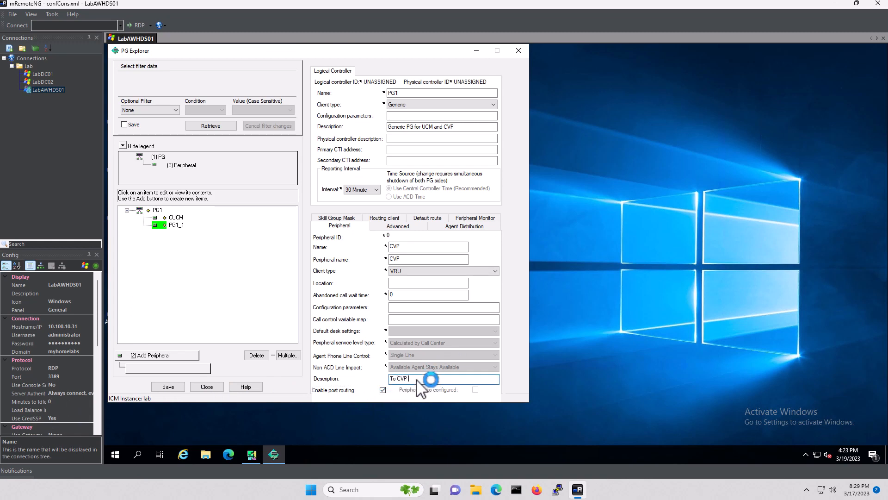
text(Peripheral)
Enter CVP_RC as the CVP peripheral's routing client name
click(396, 218)
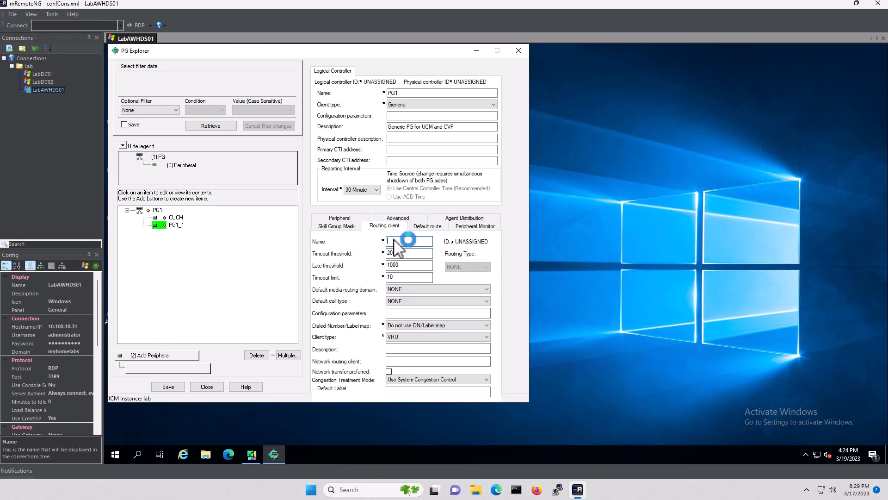
text(CVP_IC)
key(Tab)
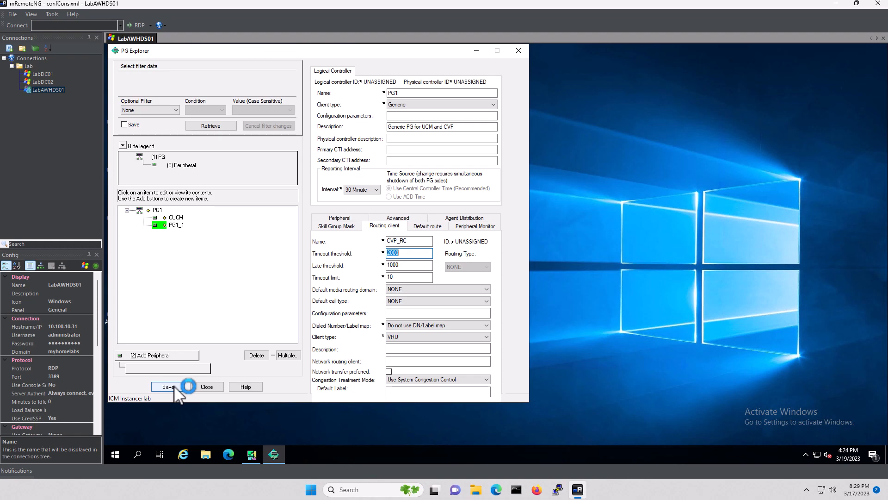
Save the CVP peripheral and compare its settings (ID 5001) with CUCM's (ID 5000)
click(345, 219)
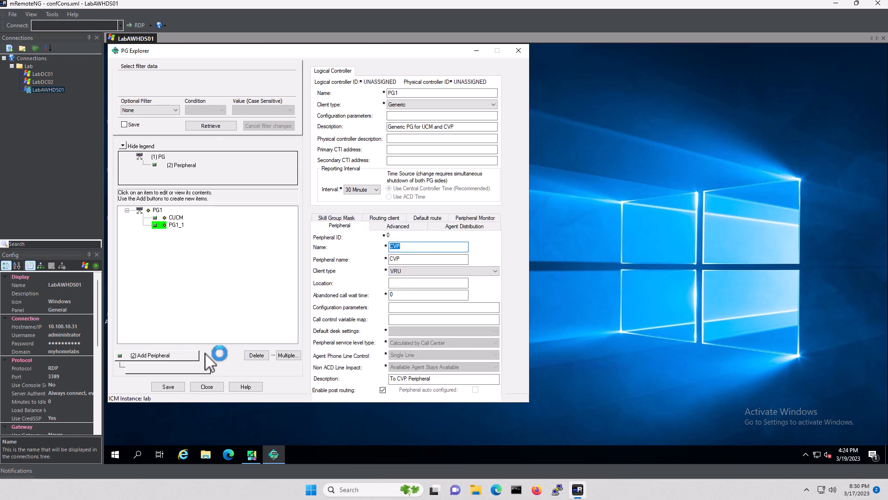
click(169, 387)
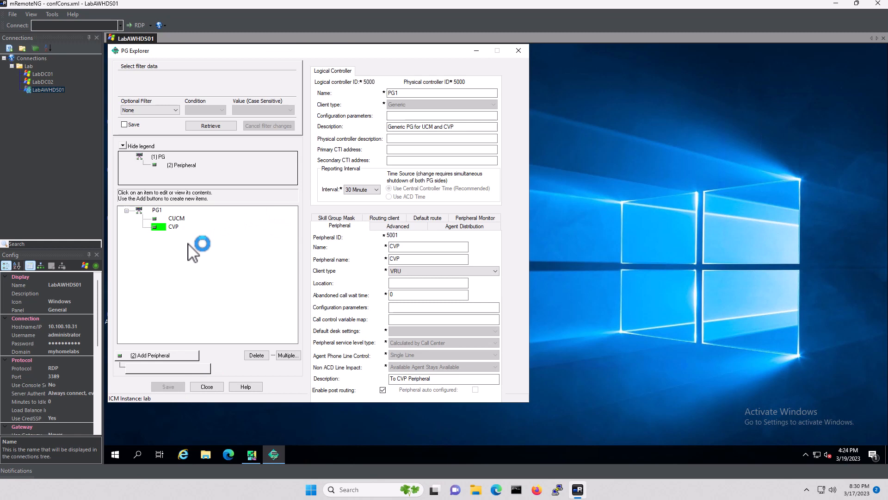
click(178, 219)
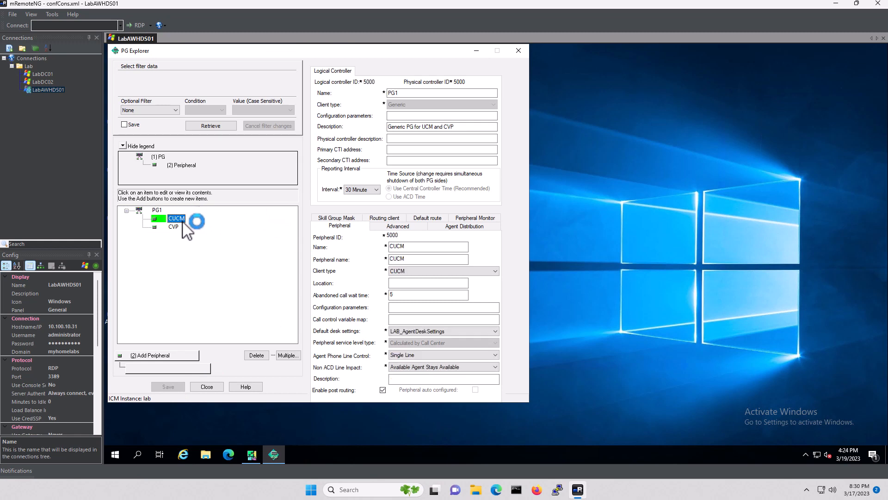
click(178, 227)
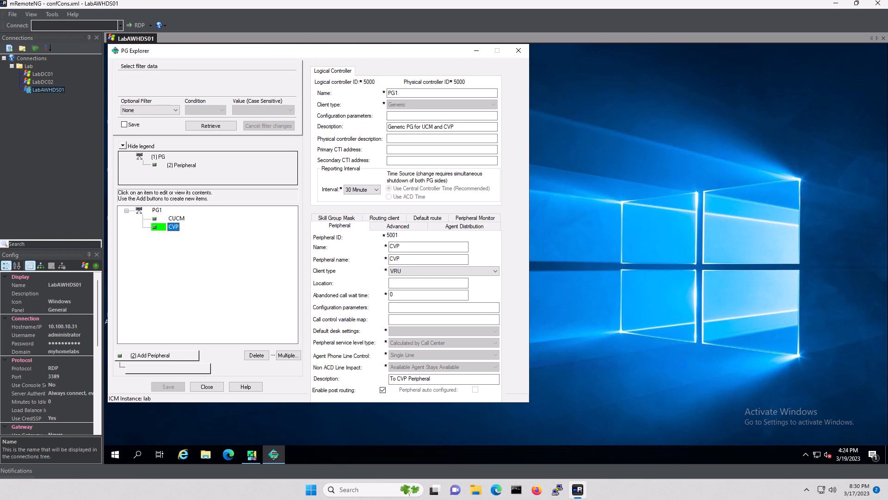
click(175, 219)
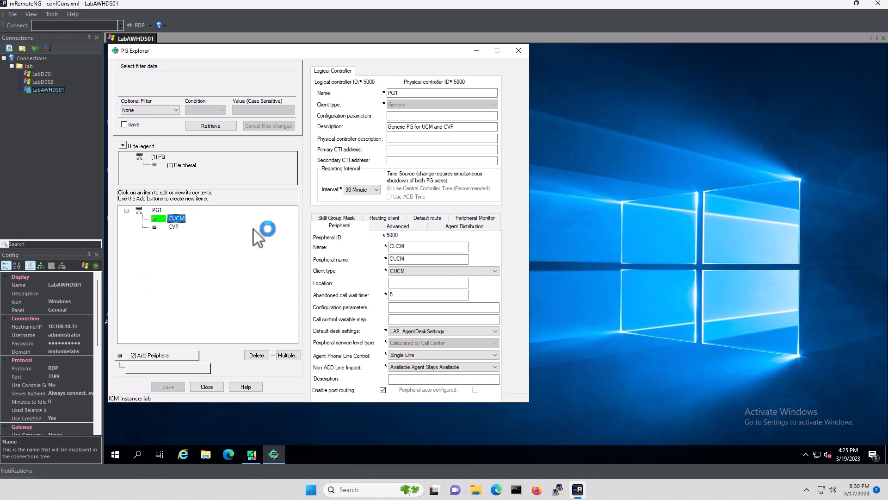
click(176, 228)
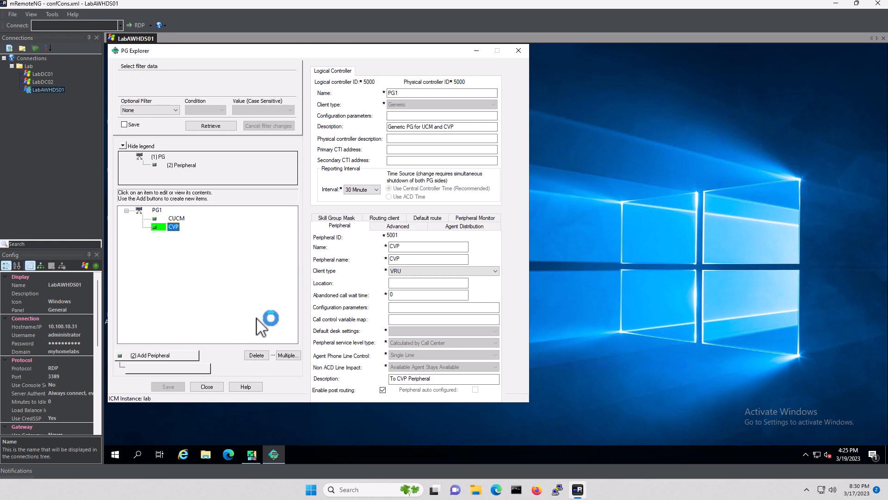
Close PG Explorer and open Network VRU Explorer under Targets > Network VRU
click(207, 386)
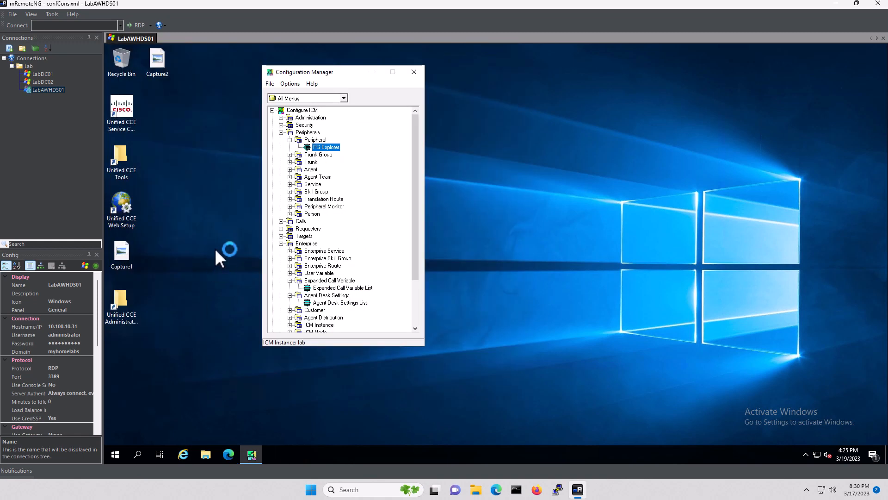
click(280, 236)
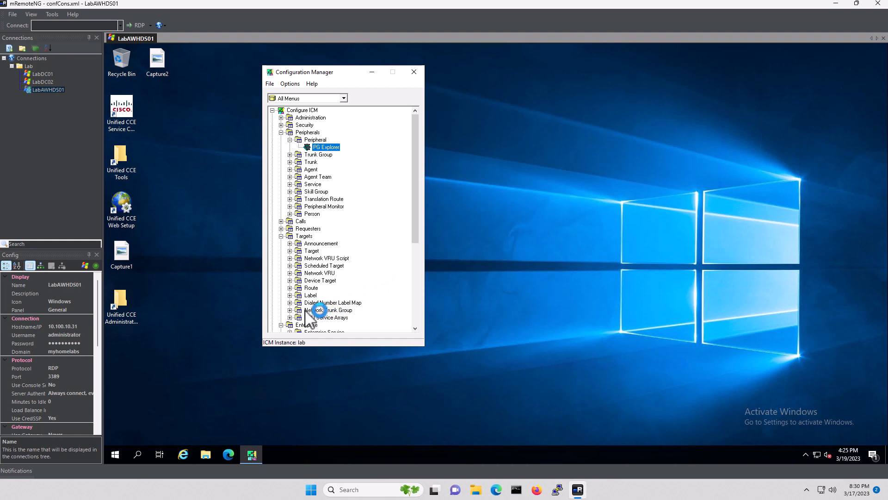
click(290, 273)
click(335, 281)
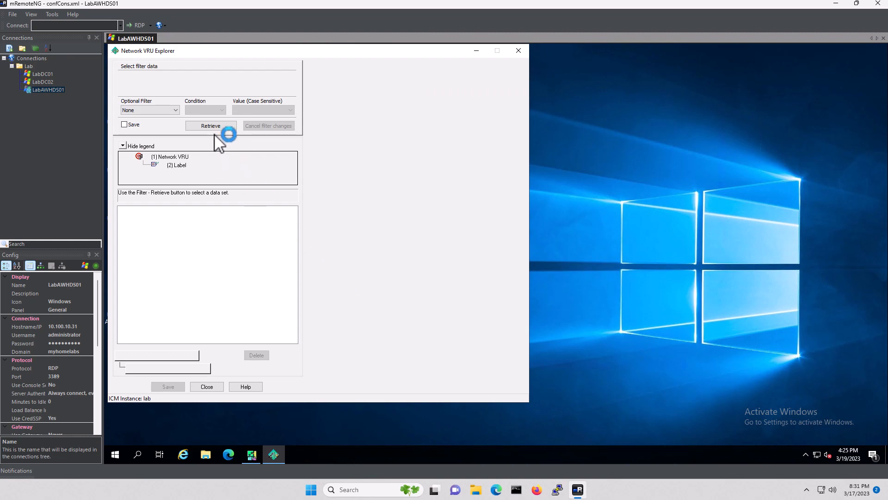
Retrieve the VRU list and add CVPVRU_Type10, Type 10, described 'For the switch leg and VRU leg'
click(215, 130)
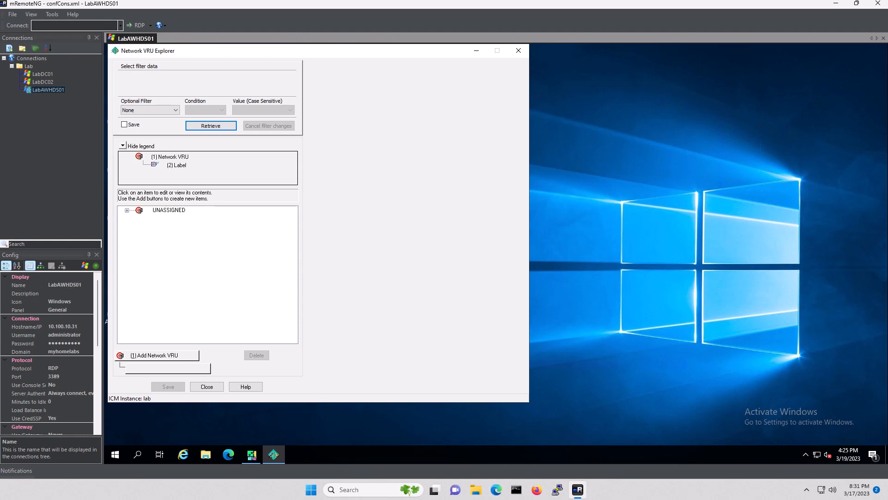
click(157, 356)
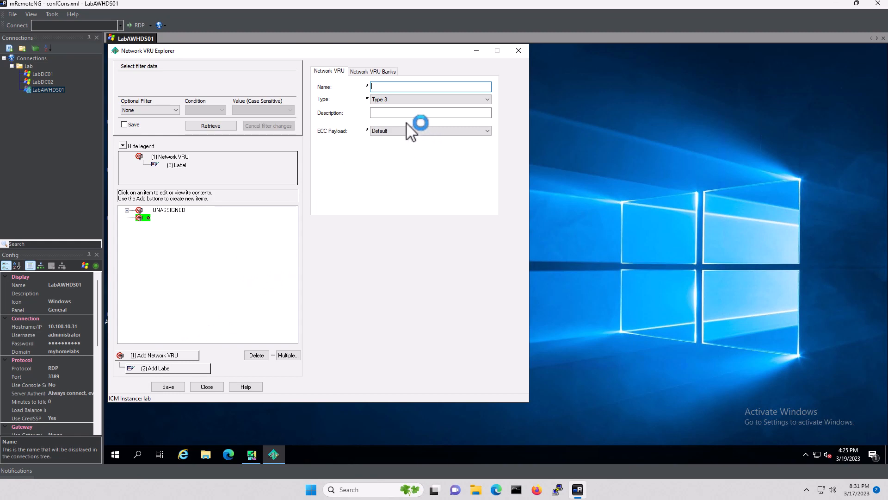
text(CV)
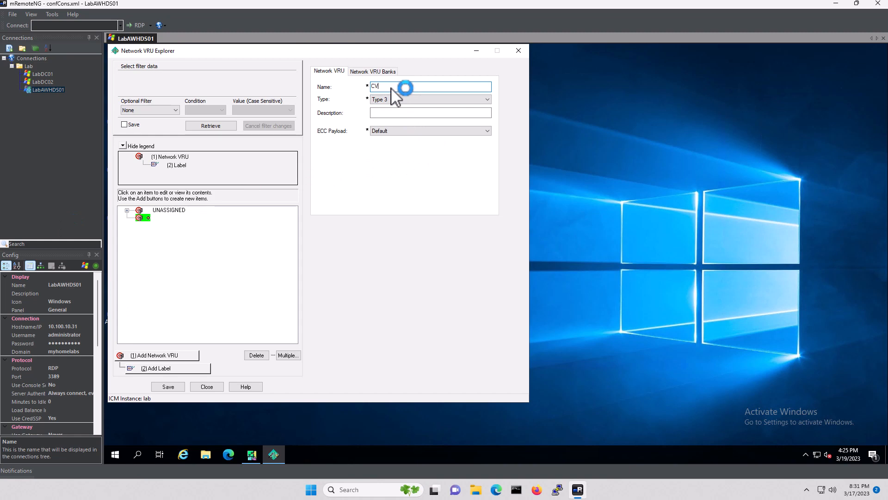
text(PVRU_Type10)
click(395, 100)
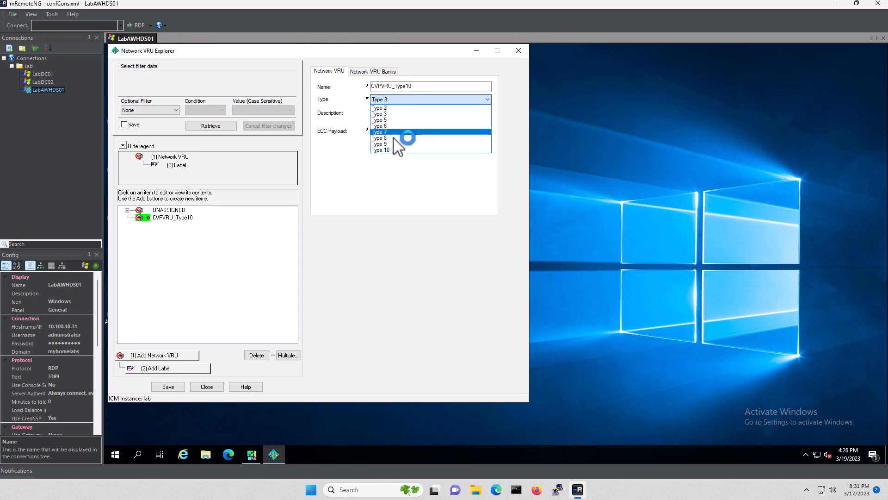
click(394, 150)
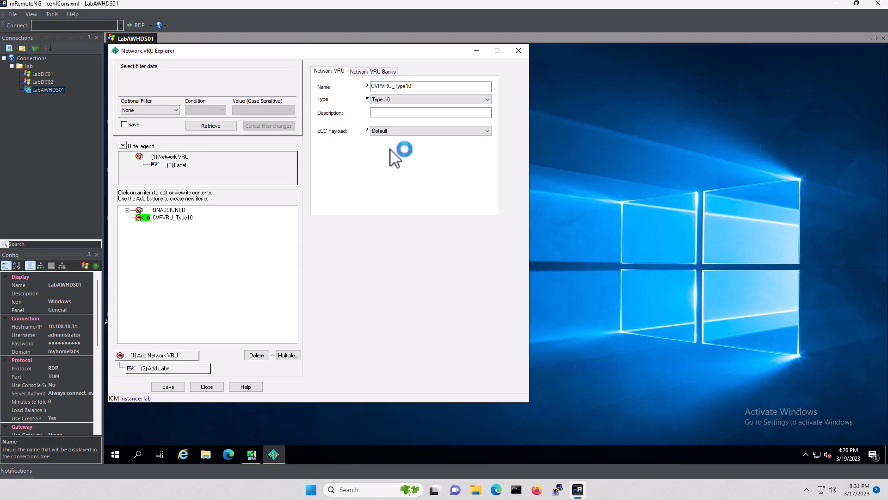
click(388, 113)
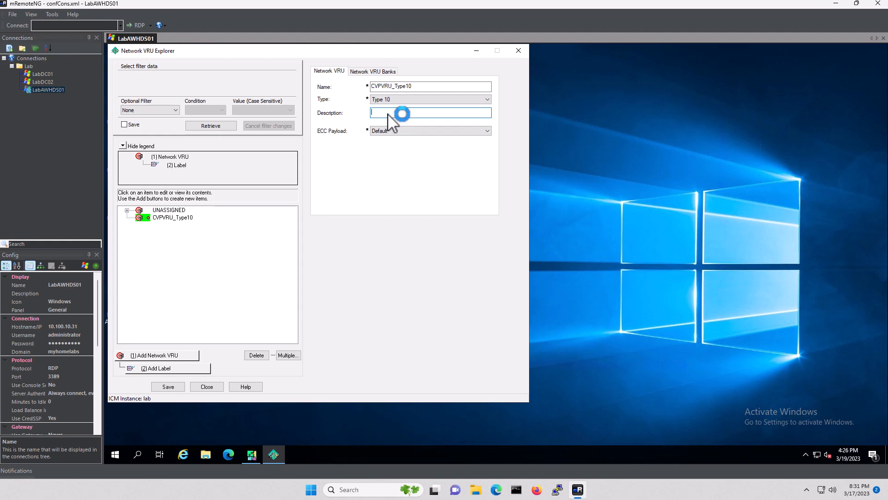
text(For the switch leg and VRU leg)
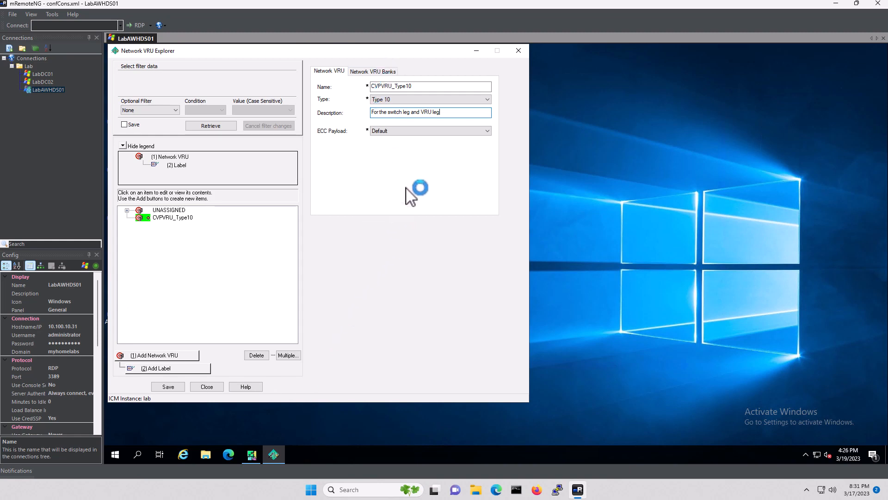
click(173, 368)
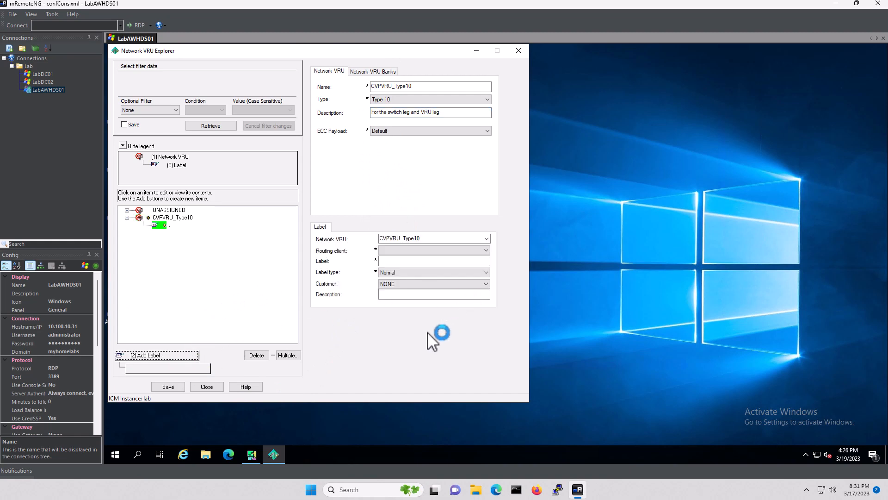
click(400, 251)
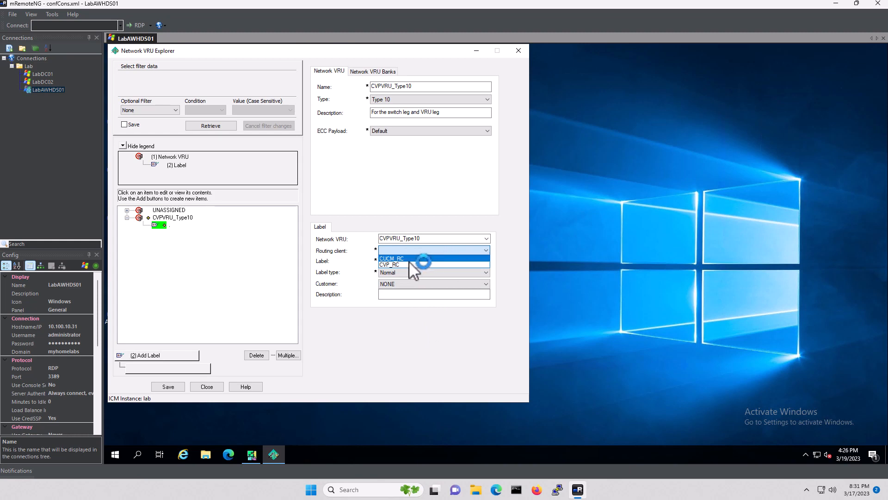
click(397, 262)
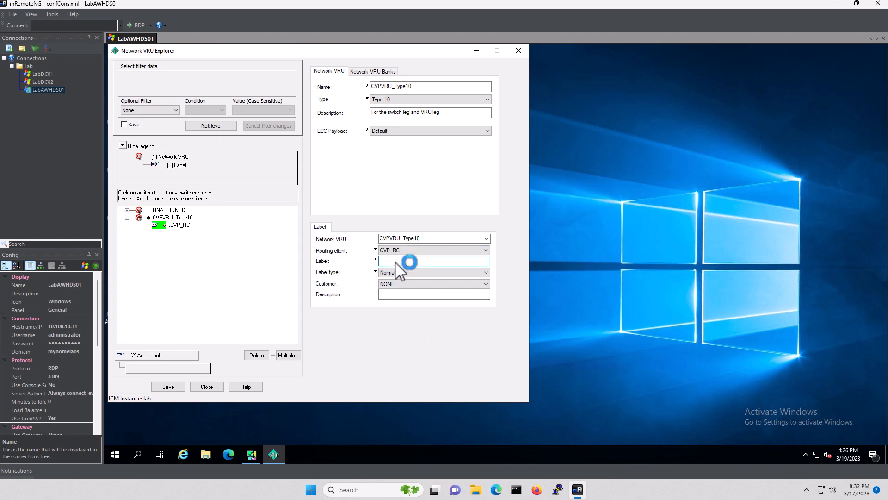
text(80000000000)
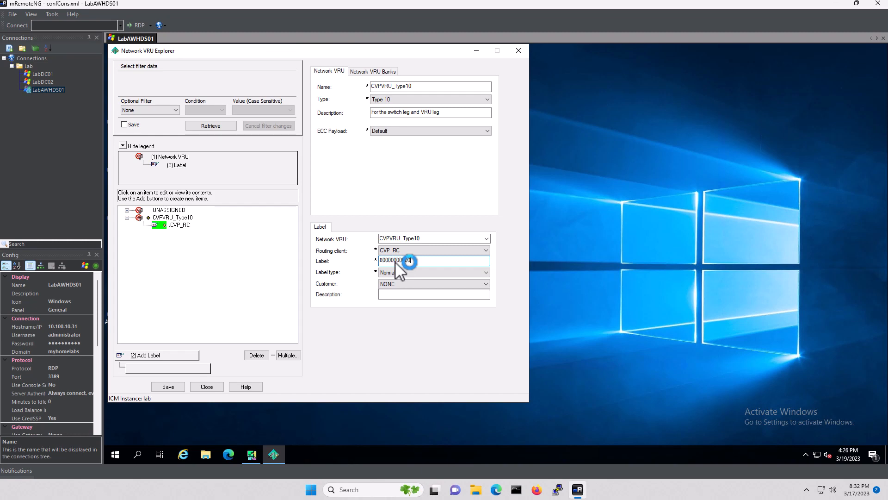
click(409, 283)
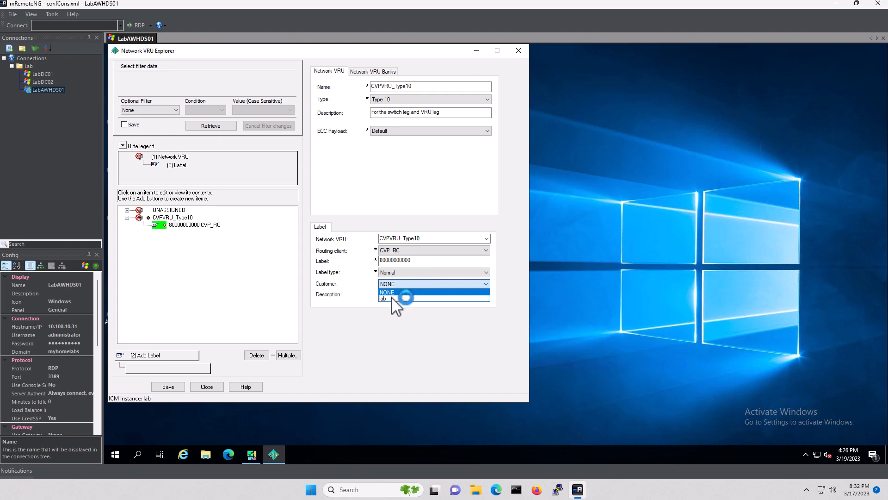
click(392, 298)
click(392, 296)
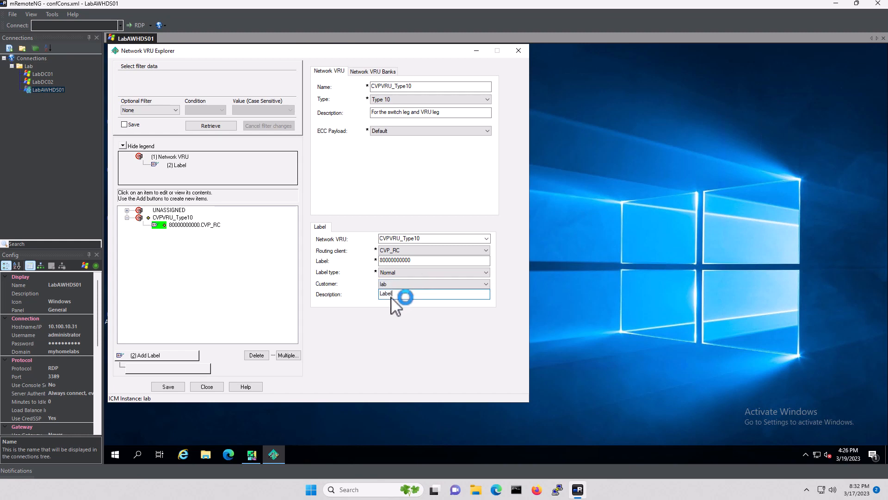
text(Label for Network VRU)
click(169, 386)
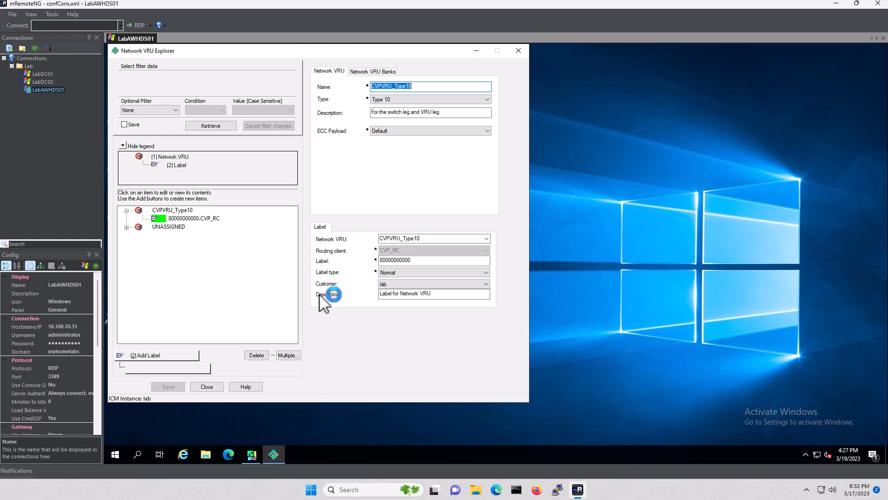
Close the Network VRU Explorer and open Network Trunk Group Explorer under Trunk Group
click(207, 387)
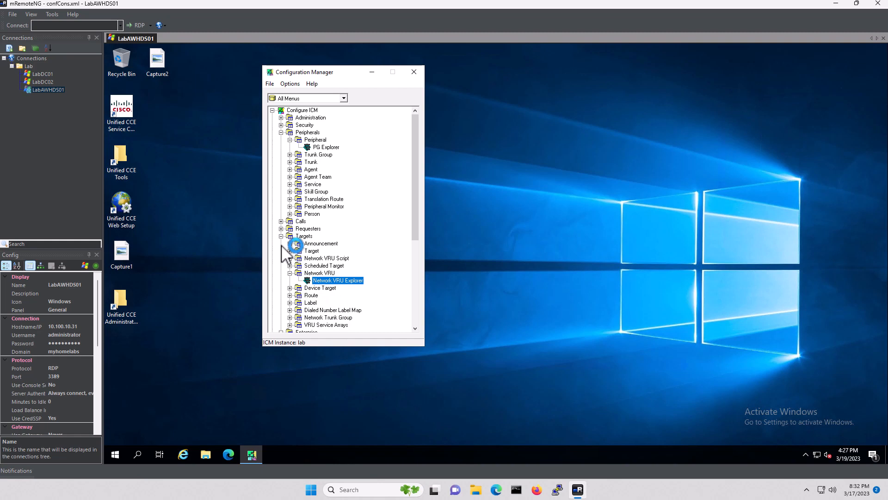
click(289, 154)
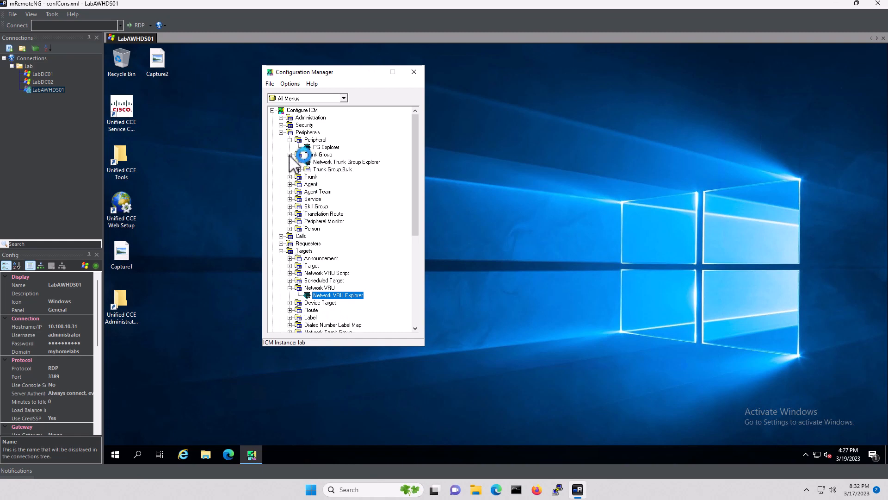
click(355, 162)
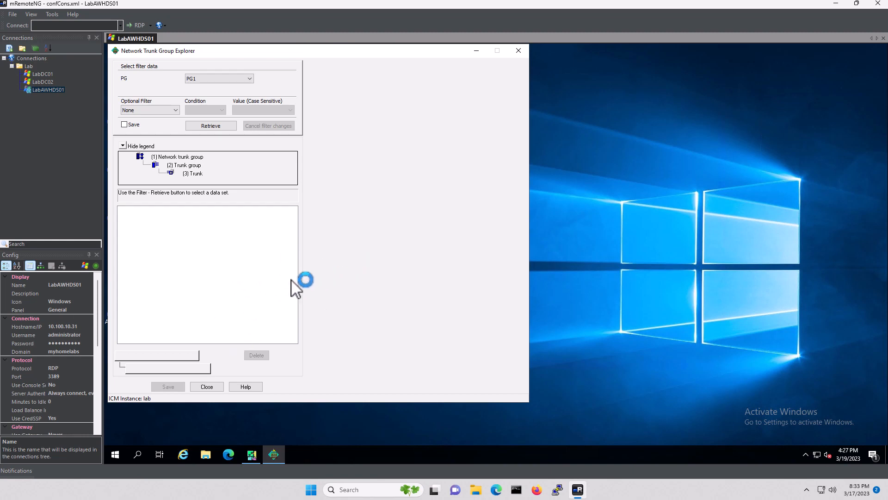
Retrieve PG1's trunk groups and add network trunk group CVP_NTG described 'Network Trunk Group for CVP'
click(211, 125)
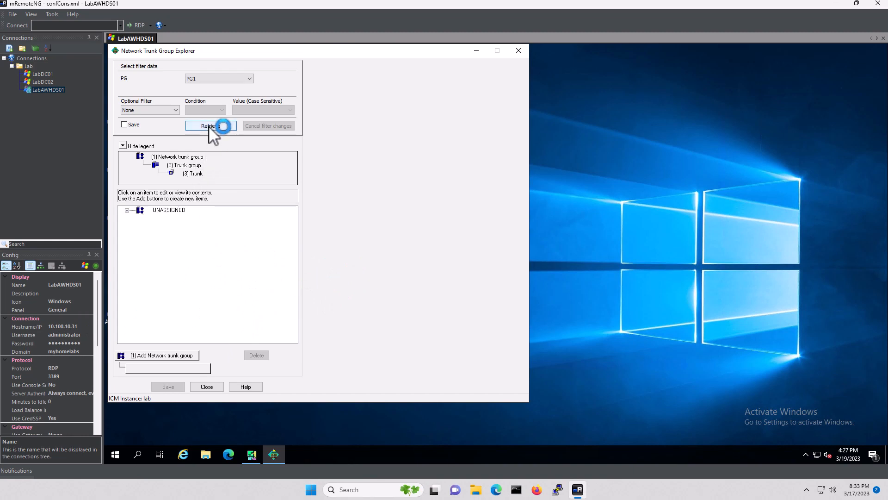
click(166, 356)
click(402, 86)
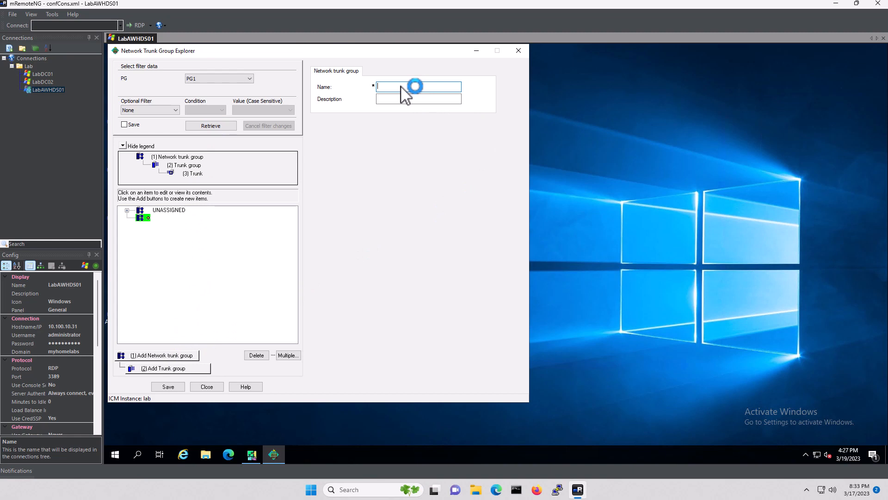
text(CVP_NTG)
key(Tab)
text(Net)
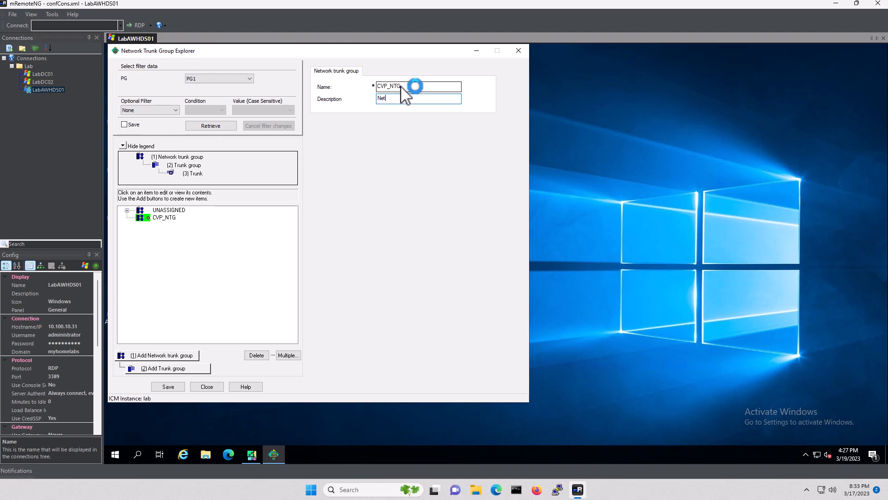
text(work Trunk Group for CVP)
Add a trunk group under CVP_NTG with peripheral CVP, number 100, name TG100
click(187, 369)
click(415, 144)
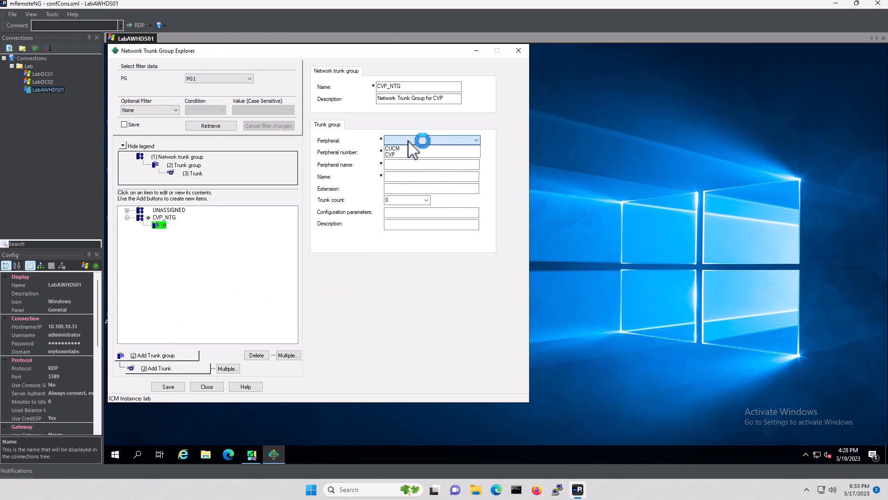
click(405, 155)
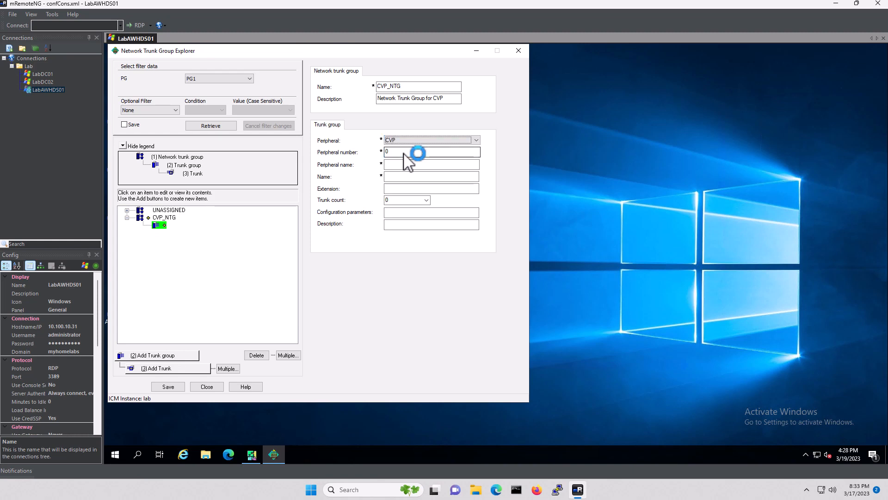
click(404, 152)
key(BackSpace)
text(100)
key(Tab)
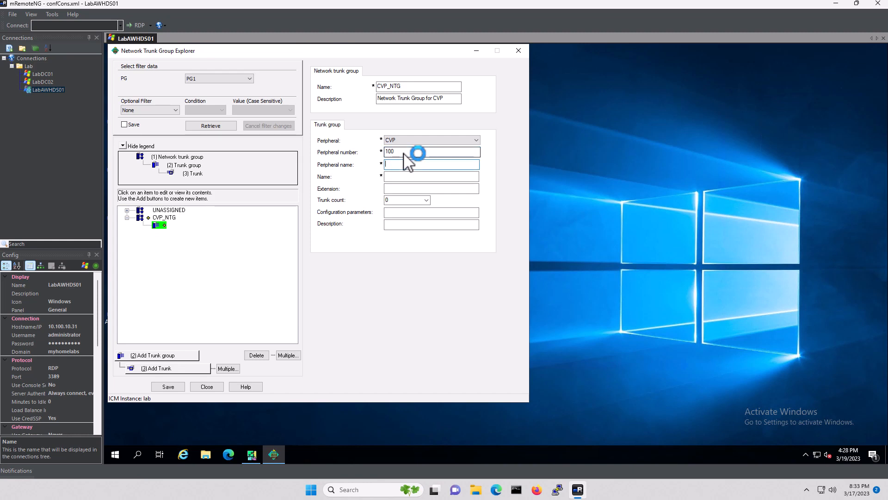
text(TG100)
key(Tab)
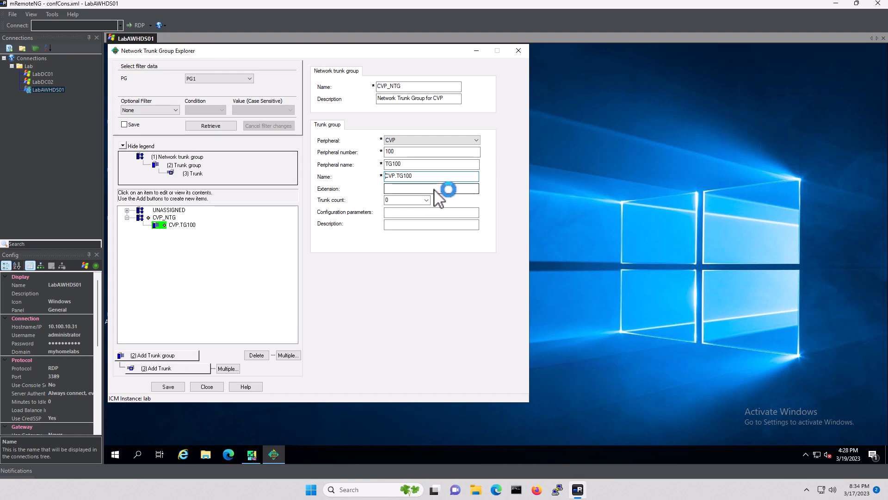
Set trunk count to Use Trunk Data, describe it 'TG for new Calls', and save CVP.TG100
click(426, 201)
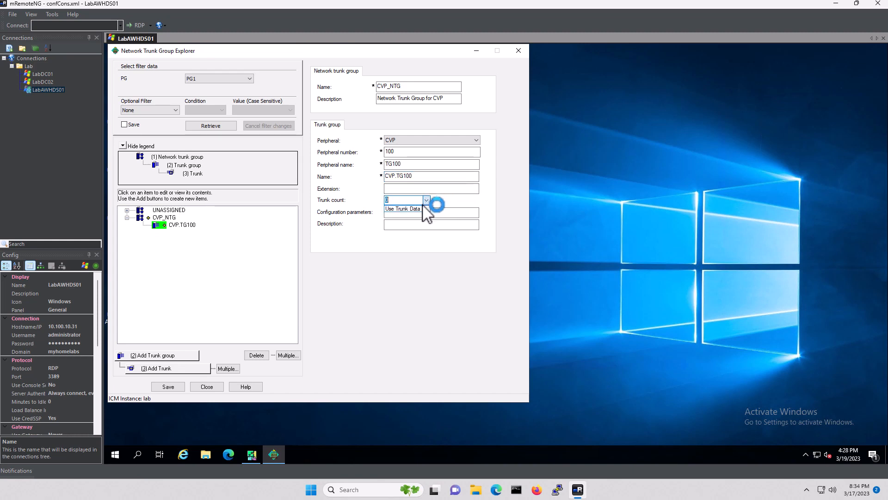
click(407, 208)
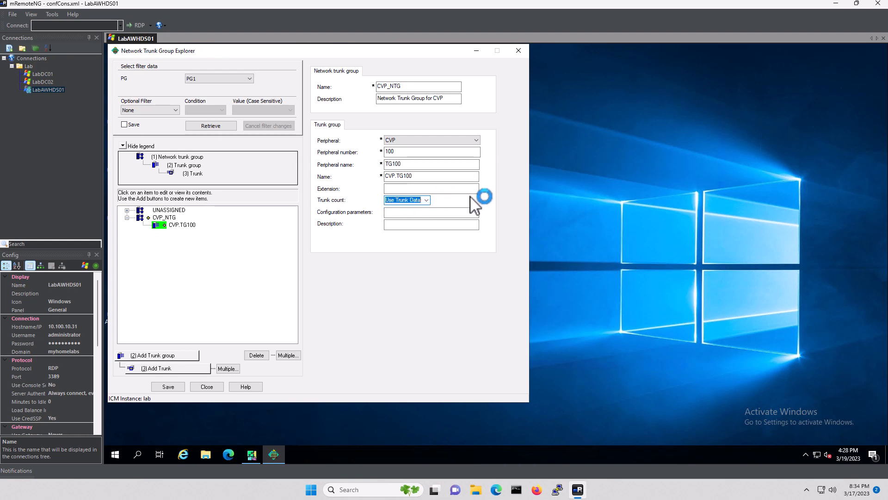
click(411, 226)
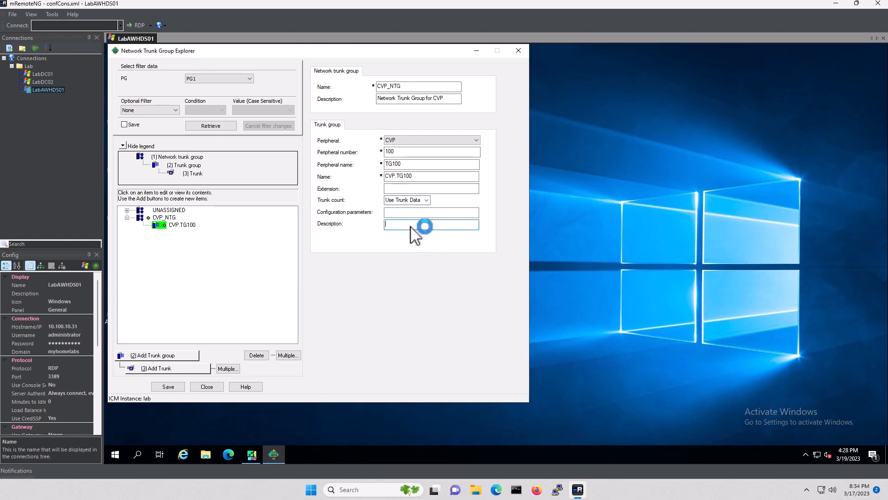
text(TG for new Calls)
click(168, 387)
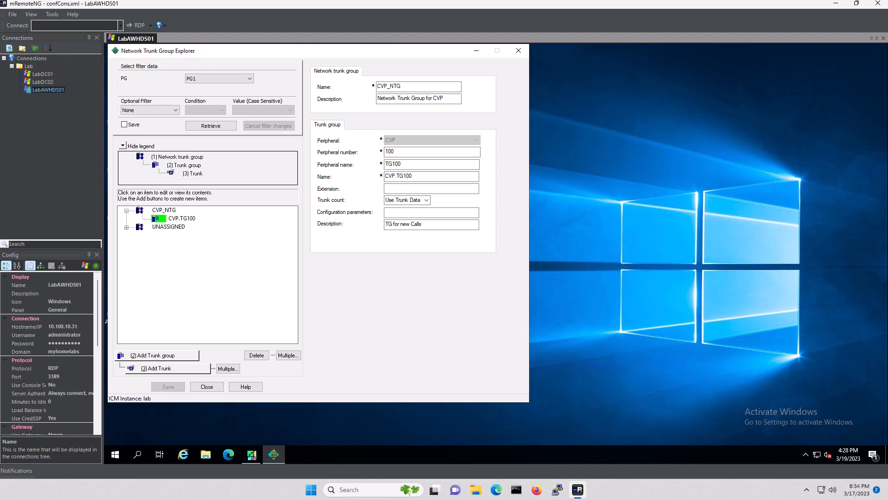
Add another trunk group under CVP_NTG with peripheral CVP, number 200, name TG200
click(166, 210)
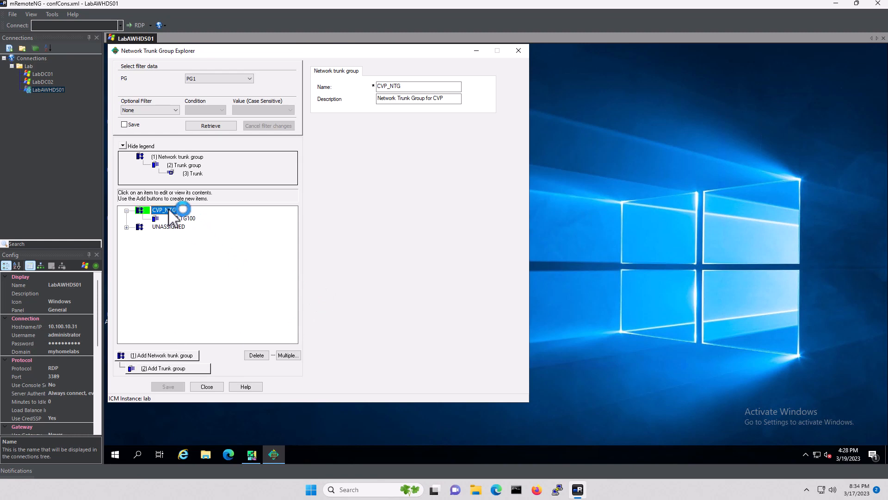
click(172, 369)
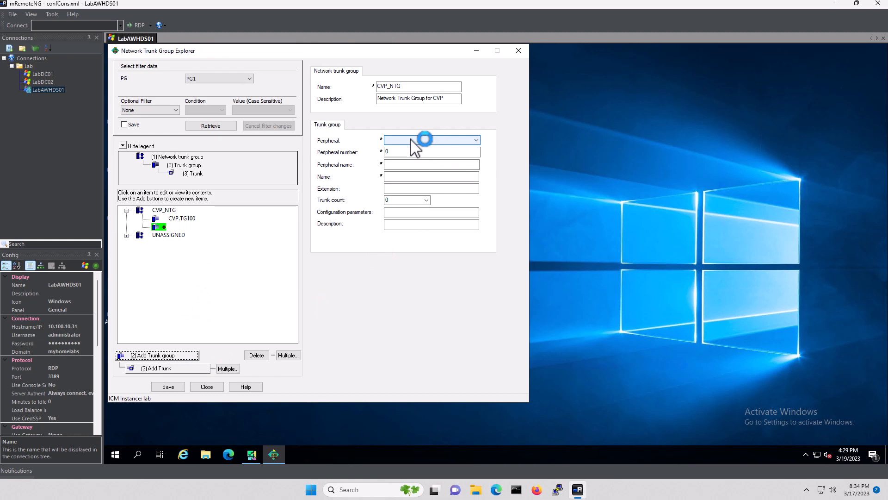
click(411, 139)
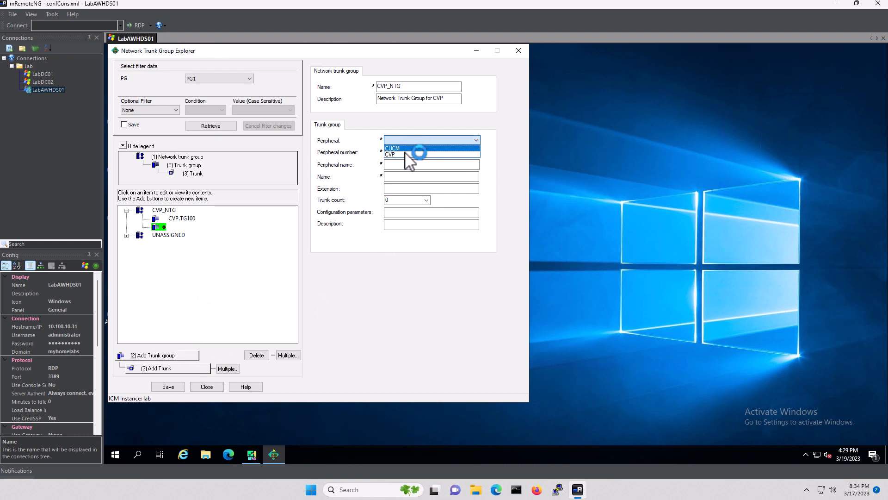
click(402, 156)
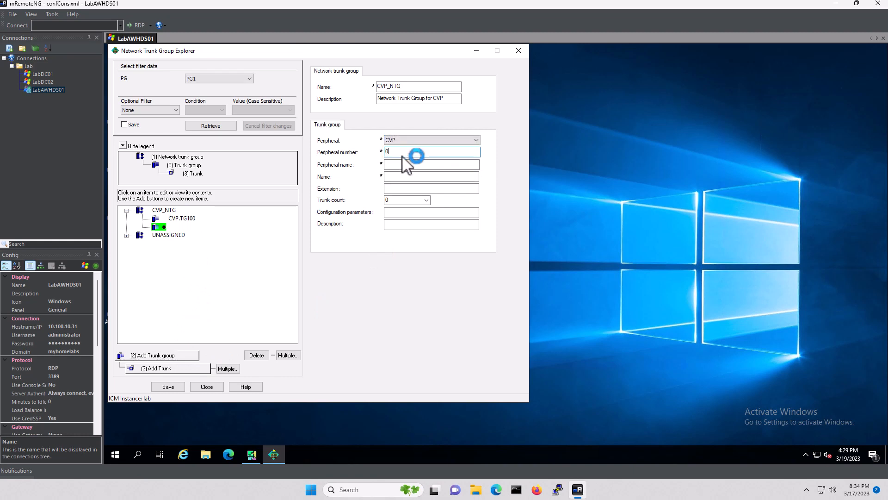
text(200)
key(Tab)
text(TG200)
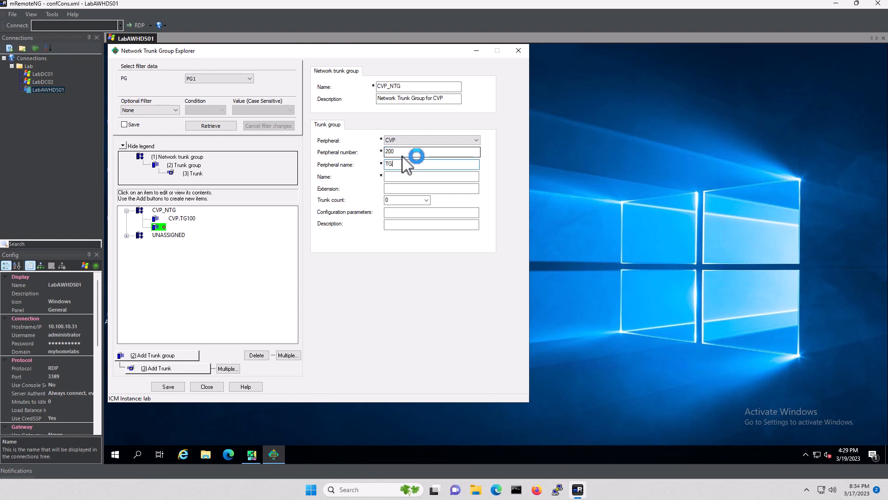
key(Tab)
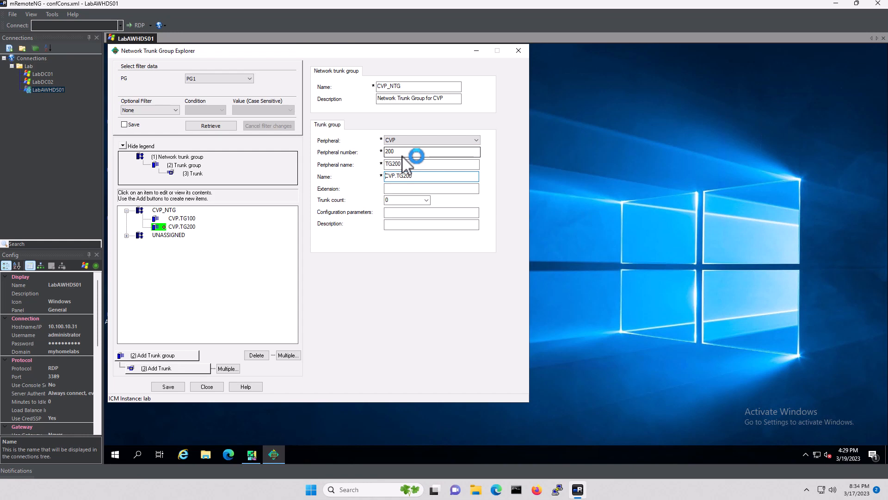
key(Tab)
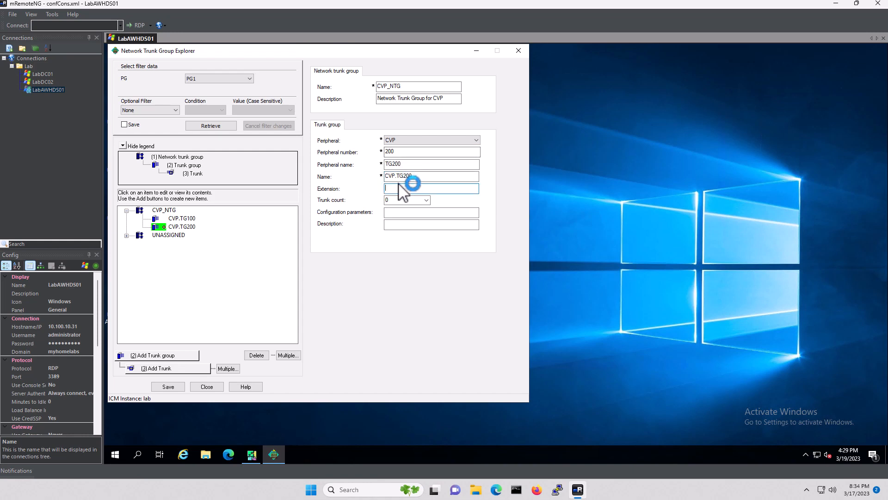
Set trunk count to Use Trunk Data, describe it 'TG for Previously Routed Calls', and save CVP.TG200
click(426, 200)
click(410, 209)
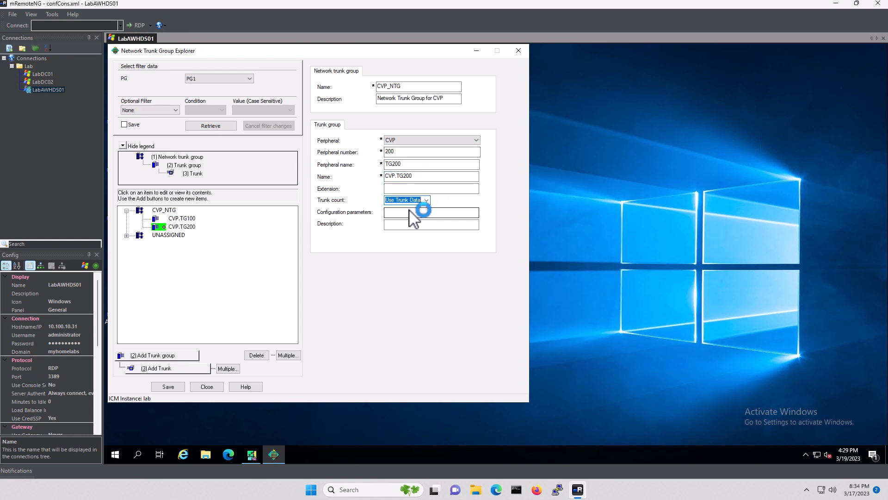
click(406, 223)
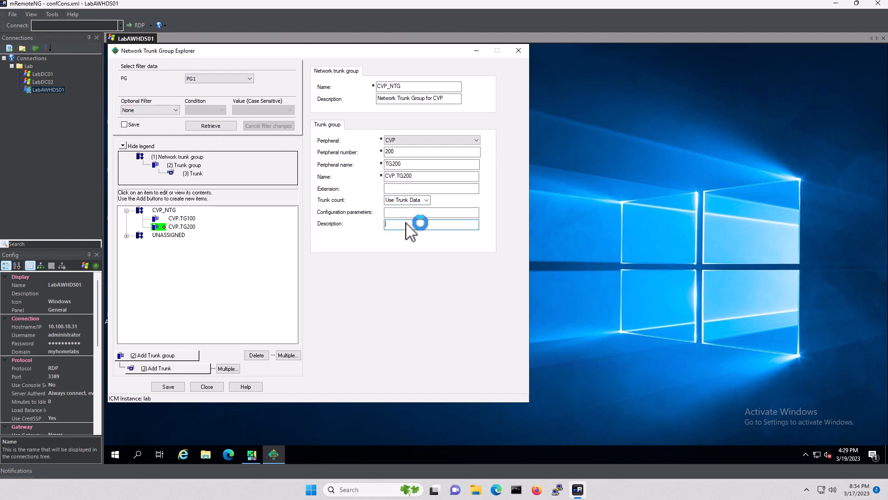
text(TG for p)
key(BackSpace)
text(Previously Routed Calls)
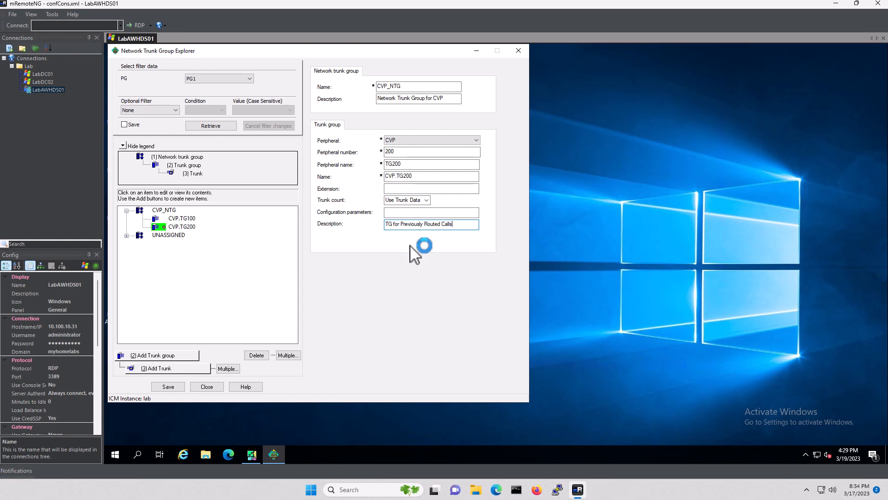
click(168, 387)
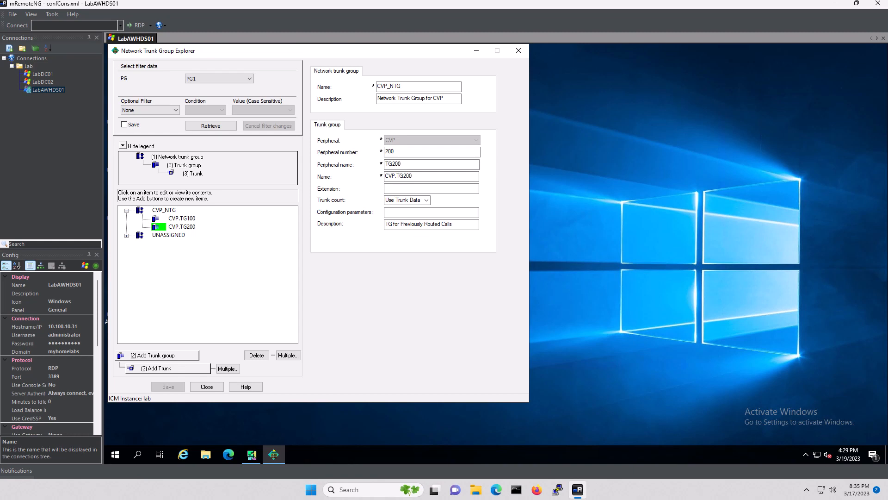
Close the trunk group explorer, collapse Targets and Enterprise, and open Skill Group Explorer
click(207, 387)
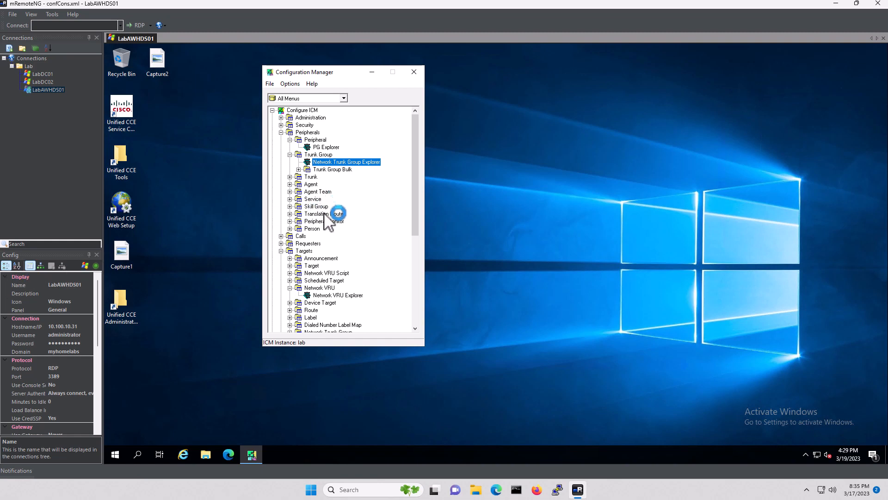
click(281, 251)
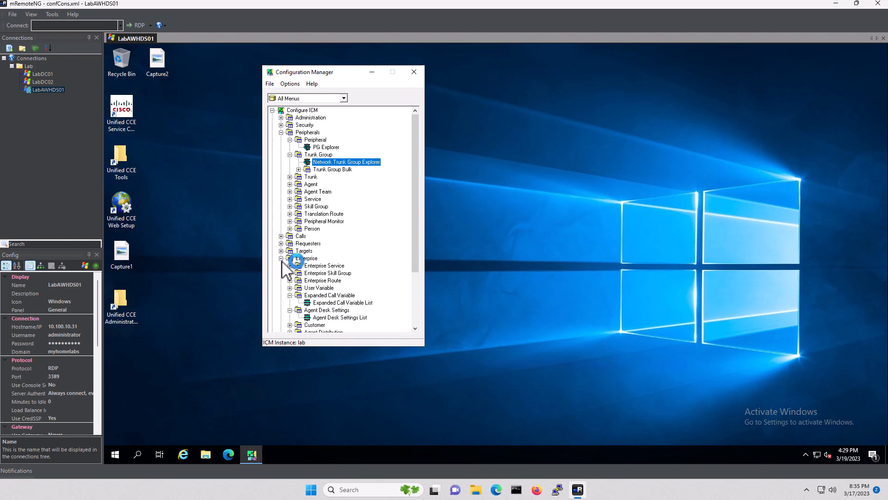
click(281, 259)
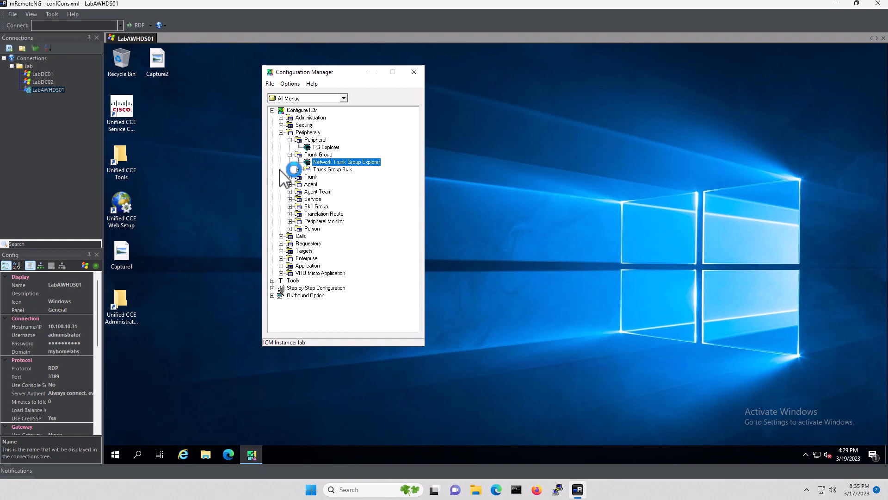
click(290, 206)
double_click(331, 214)
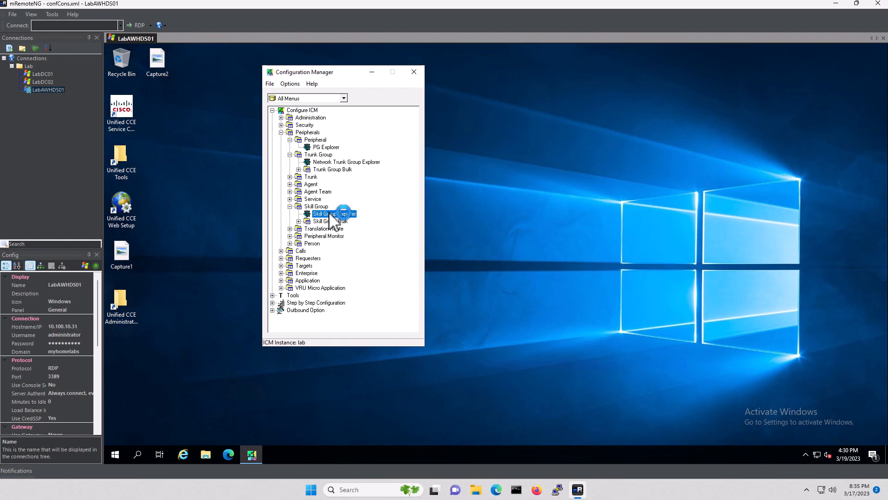
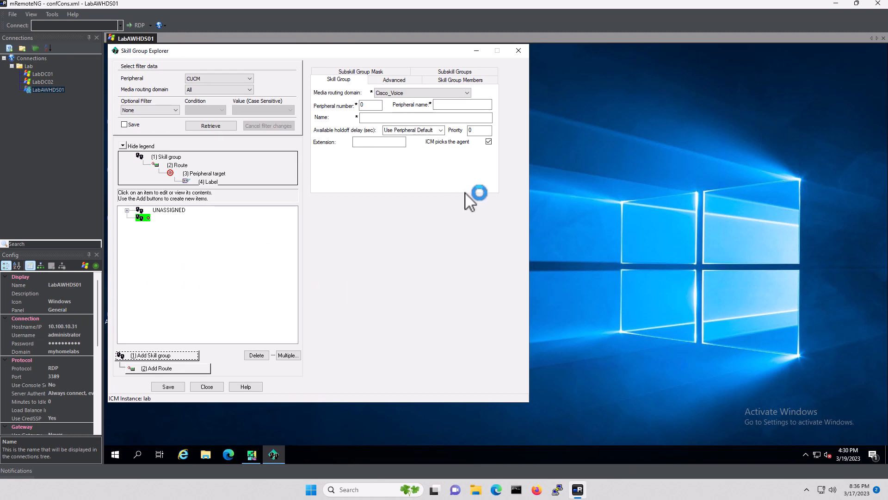
Enter peripheral number 111 and peripheral name Sales.SG, trim the name to CUCM.Sales.SG, and save
double_click(366, 105)
text(111)
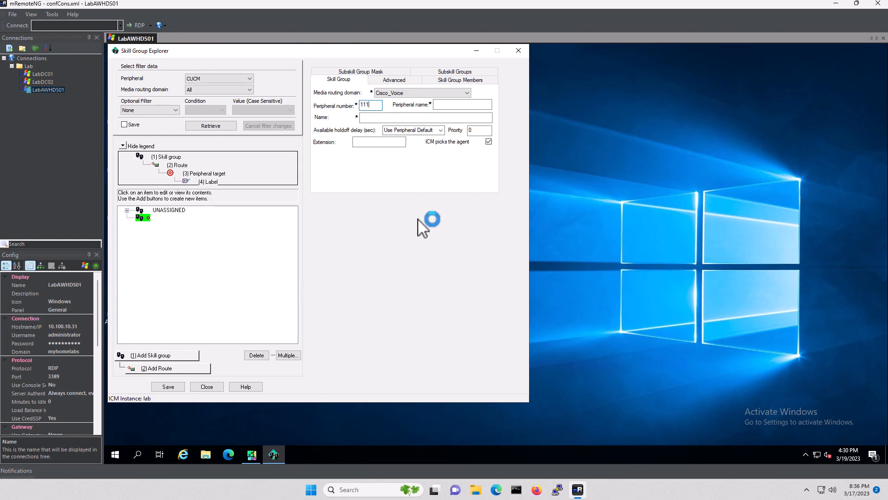
click(454, 103)
text(Sales.)
text(SC)
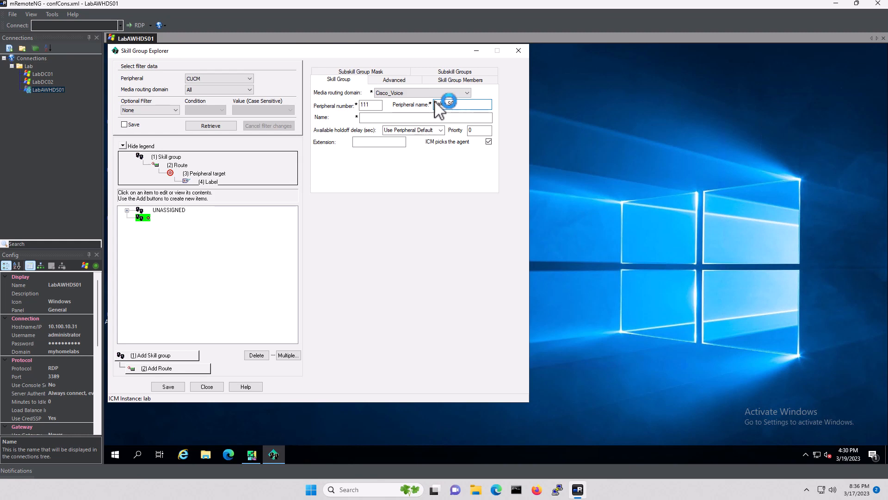
click(375, 117)
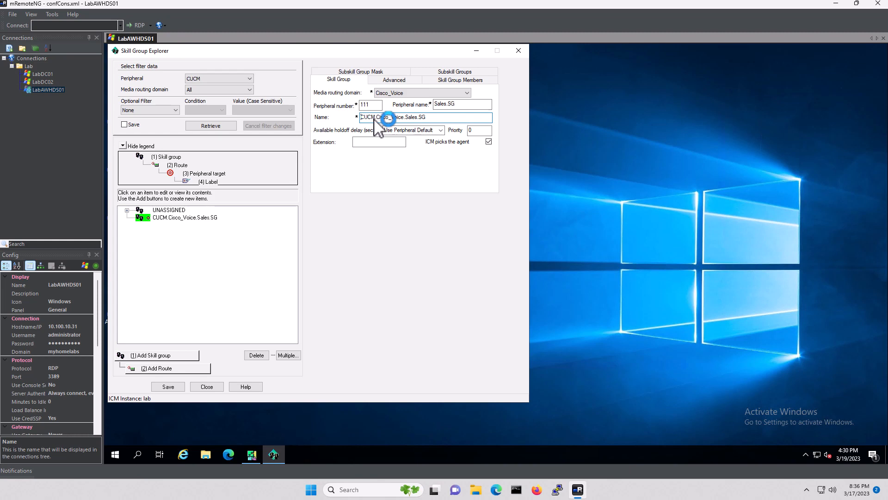
drag(403, 118, 377, 119)
key(BackSpace)
click(171, 387)
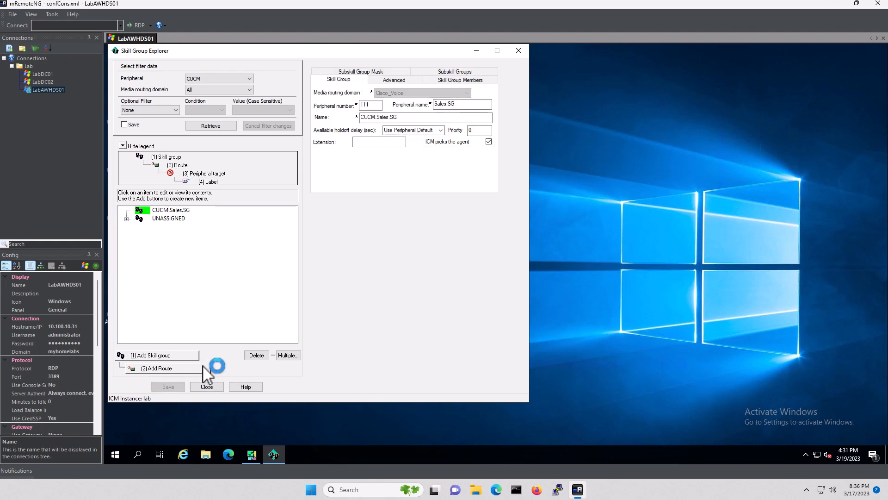
Add a route named Sales.SG under CUCM.Sales.SG and save it
click(174, 368)
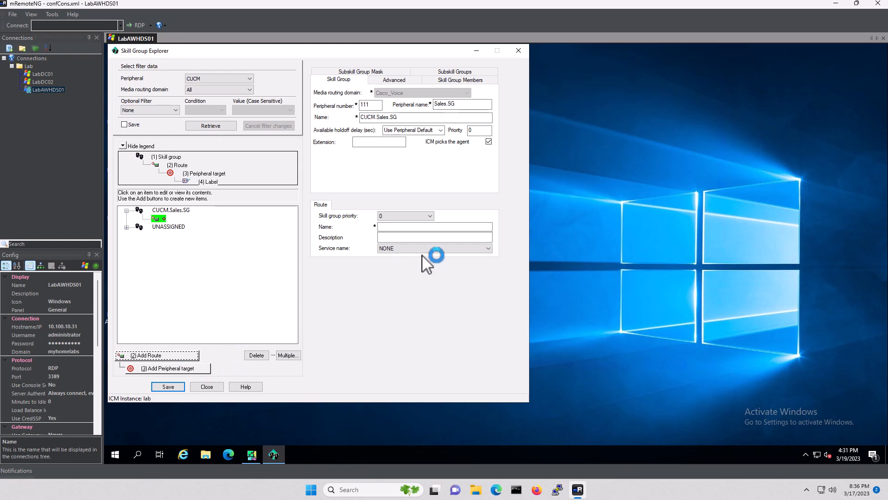
click(399, 227)
text(Sa)
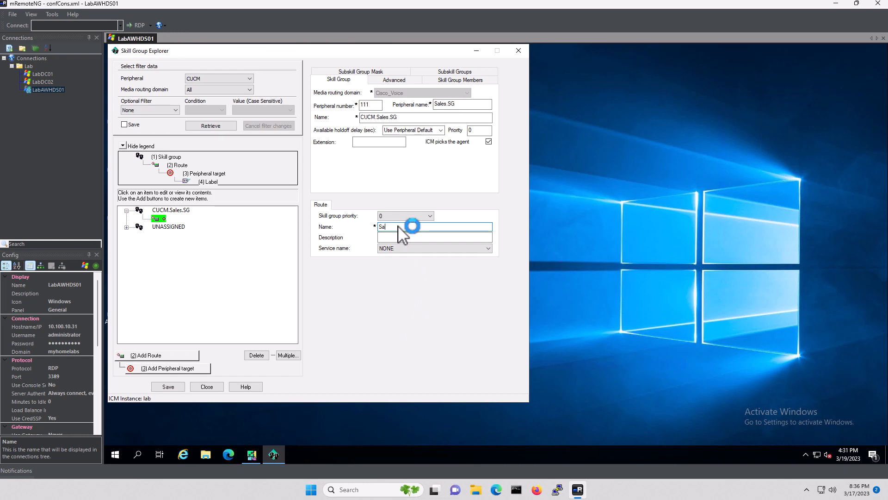
text(les.SG)
click(168, 387)
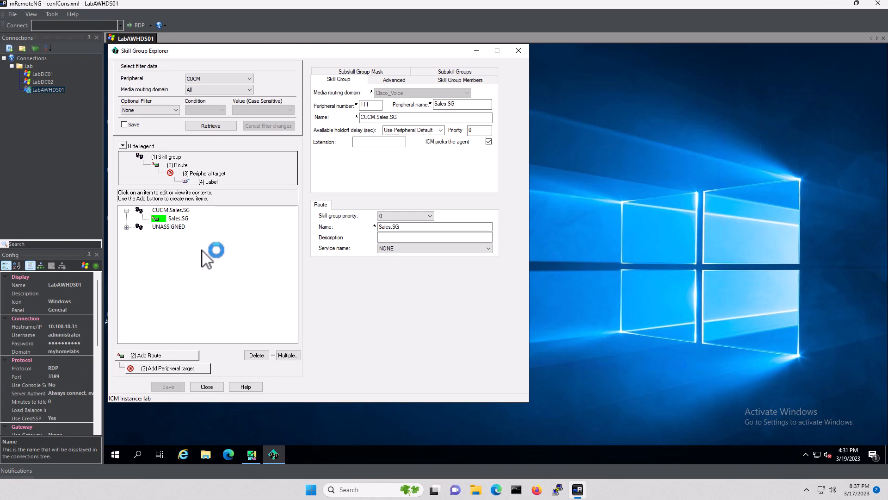
click(168, 226)
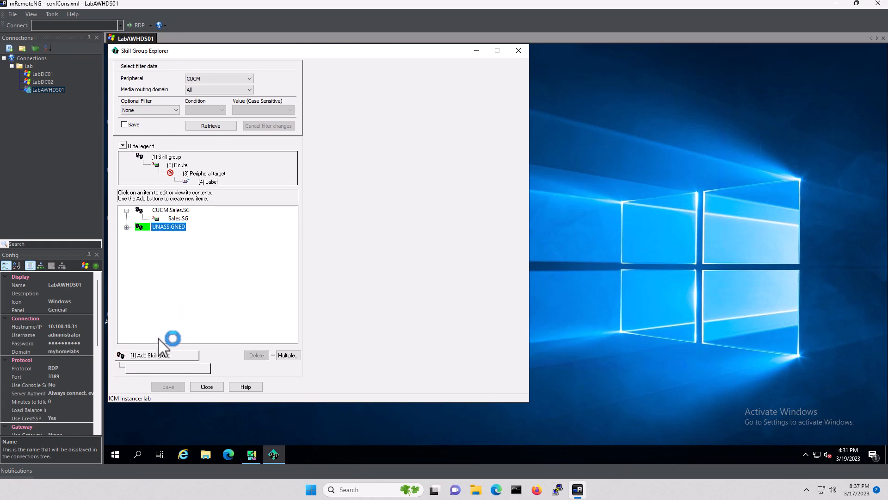
Add a new skill group with peripheral number 112 and peripheral name Support.SG
click(163, 354)
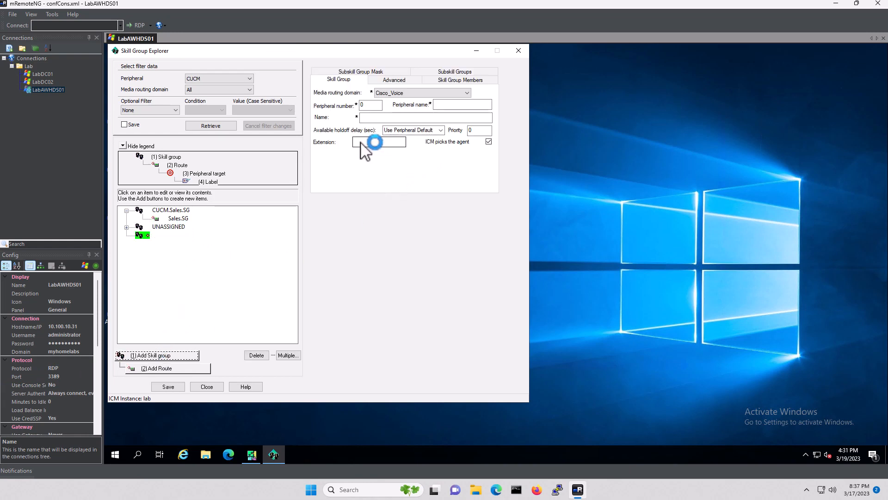
click(449, 104)
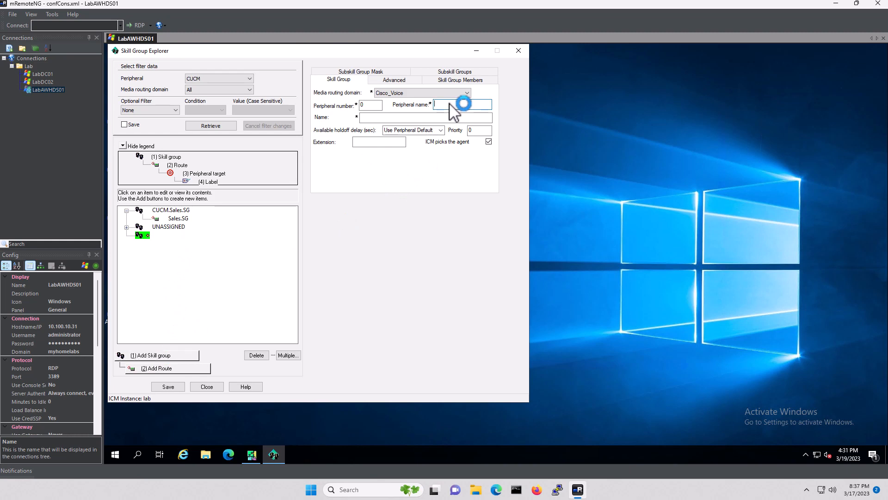
click(369, 106)
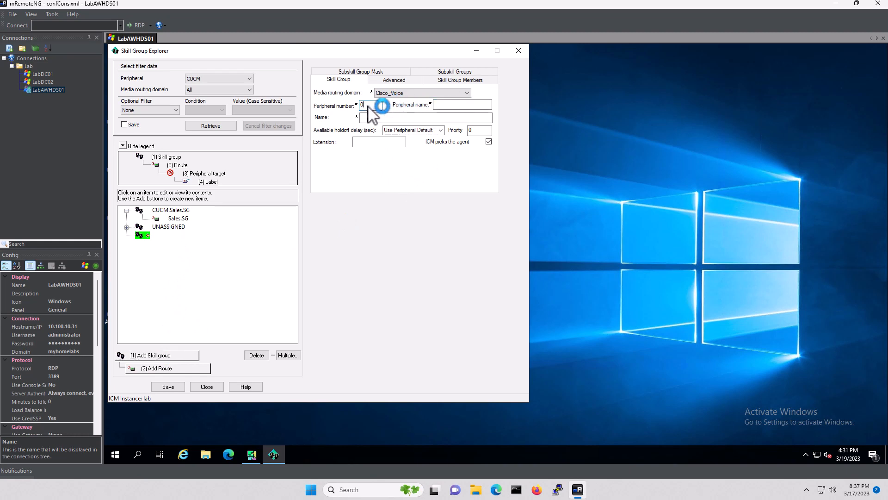
key(BackSpace)
text(112)
key(Tab)
text(Support.SG)
Remove Cisco_Voice. from the name to get CUCM.Support.SG, save it, and start a new route
key(Tab)
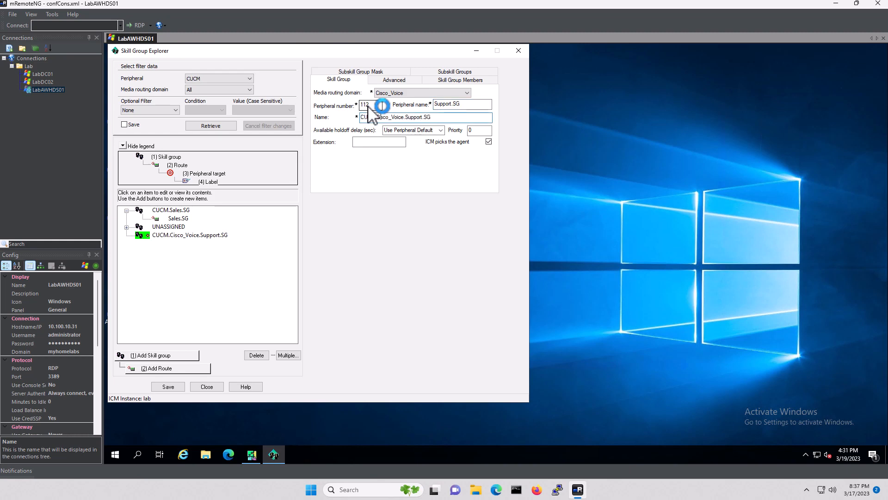
key(shift+Right)
key(shift+Right)
key(shift+Right)
key(shift+Right)
key(shift+Right)
key(shift+Right)
key(shift+Right)
key(shift+Right)
key(shift+Right)
key(shift+Right)
key(shift+Right)
key(shift+Right)
key(shift+Right)
key(shift+Left)
key(Delete)
key(Tab)
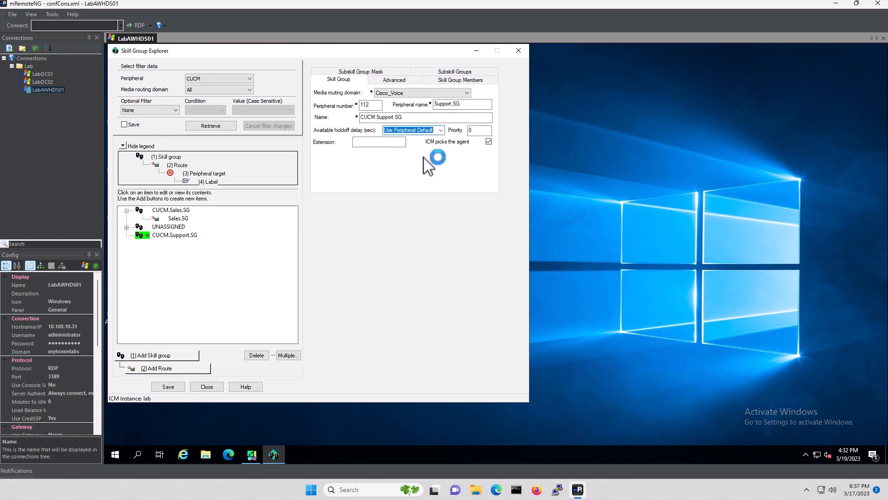
click(169, 387)
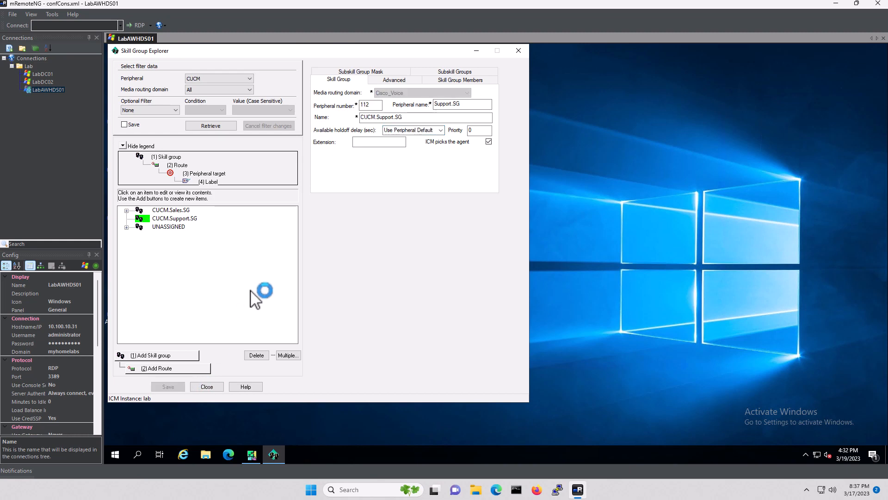
click(161, 368)
click(393, 226)
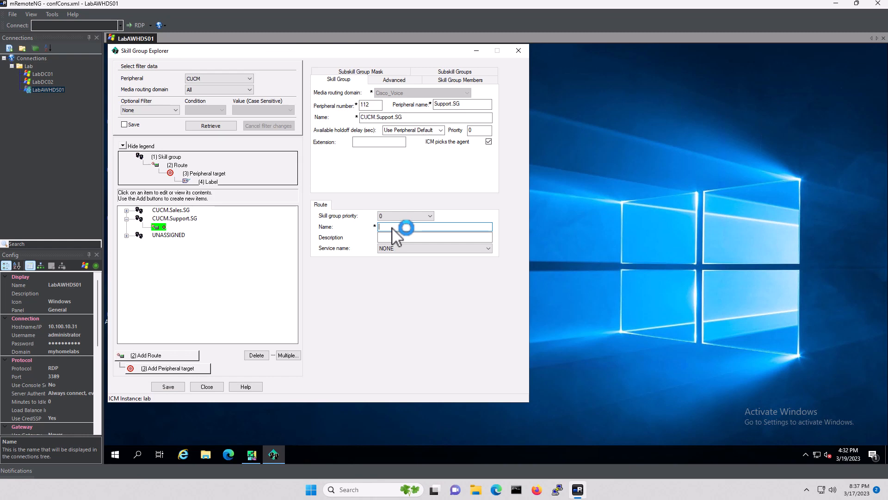
Name the route Support.SG, save it, and close Skill Group Explorer
text(Support)
click(169, 387)
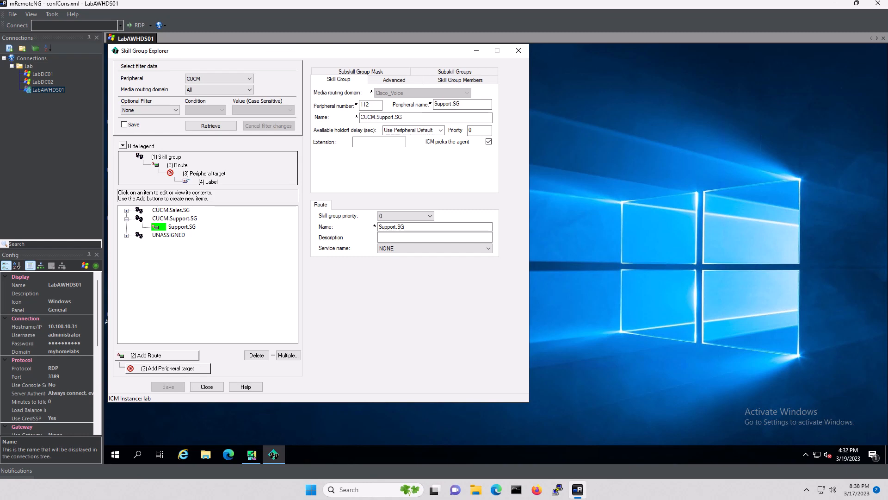
click(204, 388)
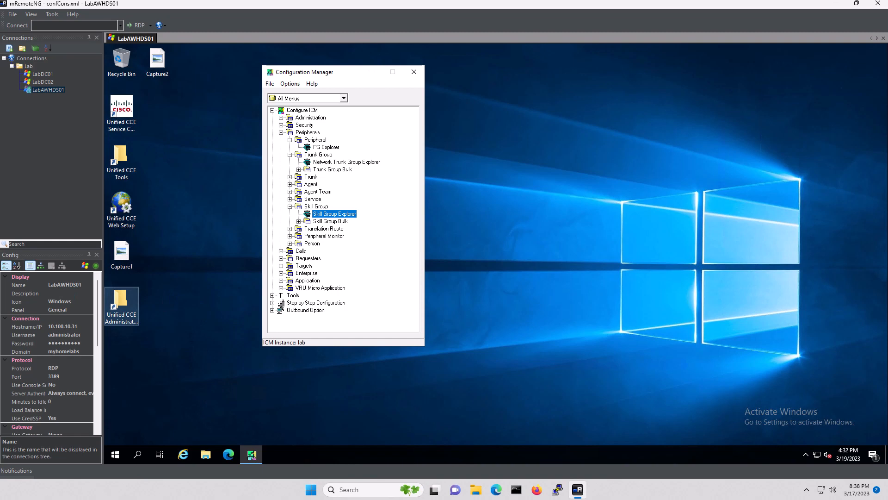
Open Agent Explorer, load the CUCM agents, and add a new blank agent
click(290, 184)
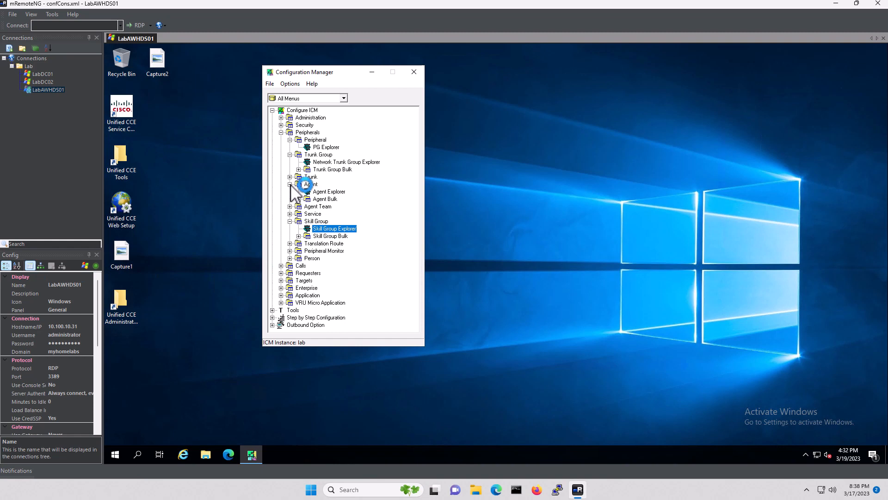
click(326, 192)
double_click(326, 191)
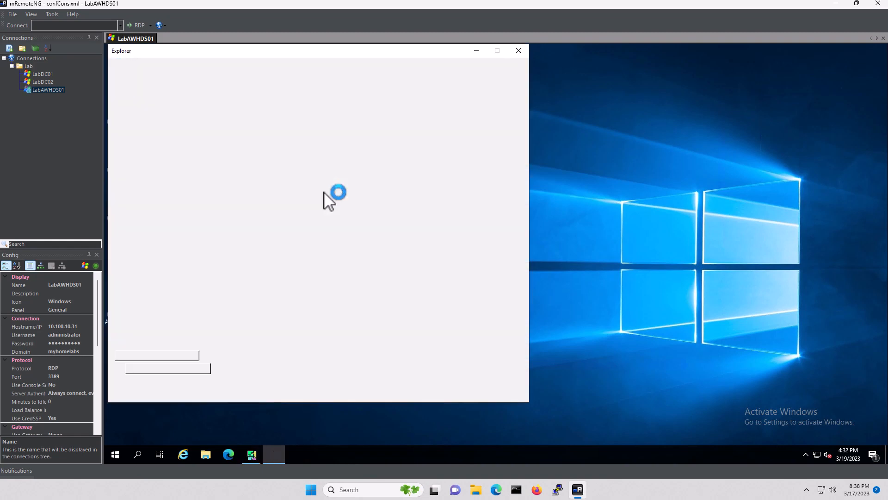
click(211, 125)
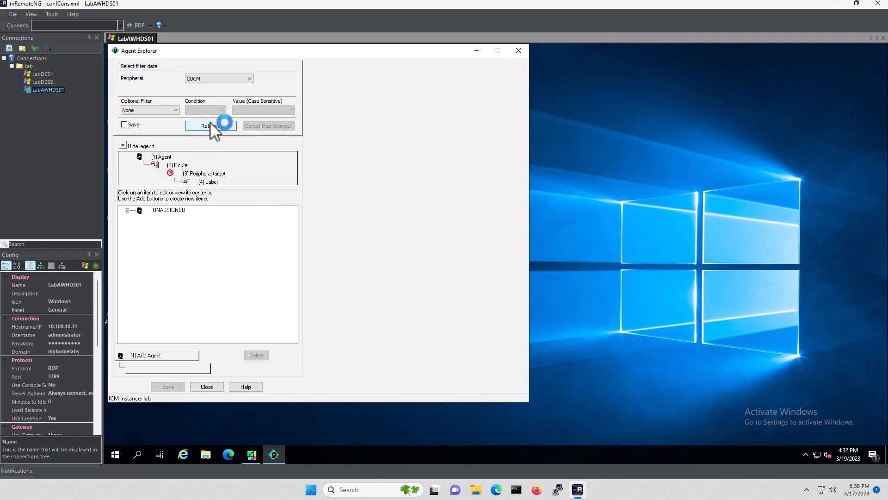
click(168, 358)
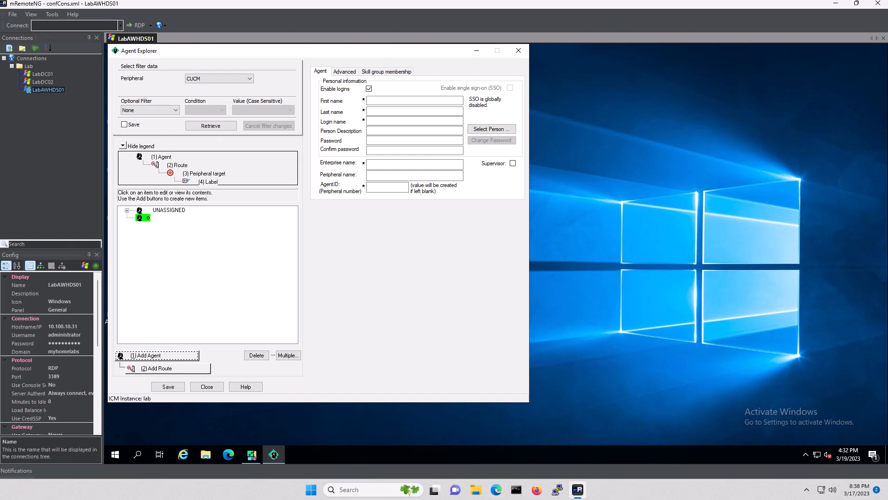
Enter first name Agent, last name 3001, login agent3001, the password twice, and AgentID 3001
click(390, 101)
text(gent)
key(Tab)
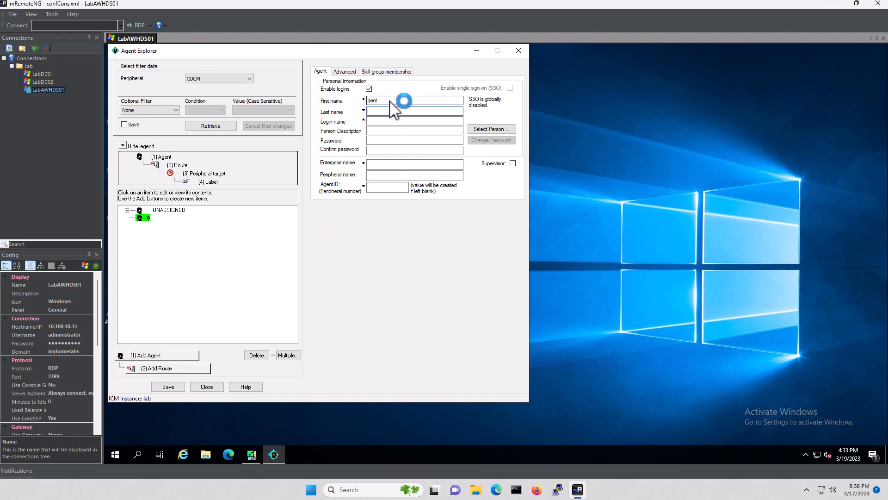
key(shift+Tab)
text(Agent)
key(Tab)
text(3001)
key(Tab)
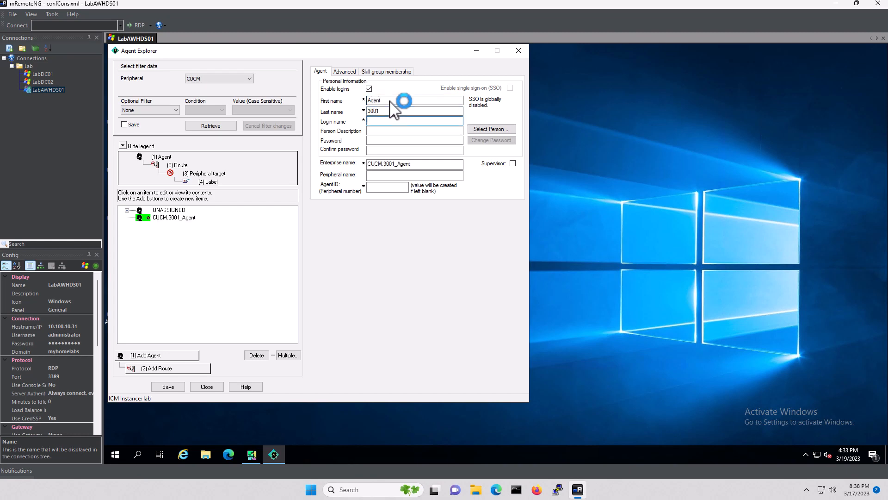
text(agent3001)
key(Tab)
text(P)
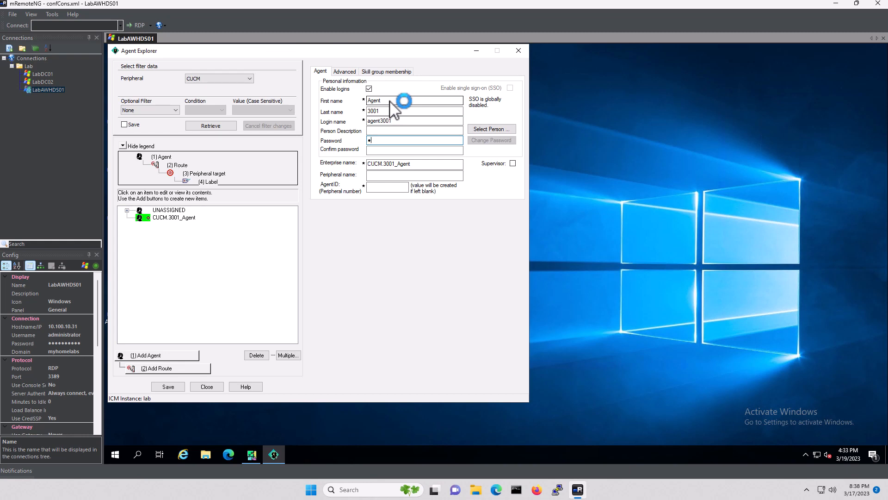
text(••••••••)
key(Tab)
text(••••••••••)
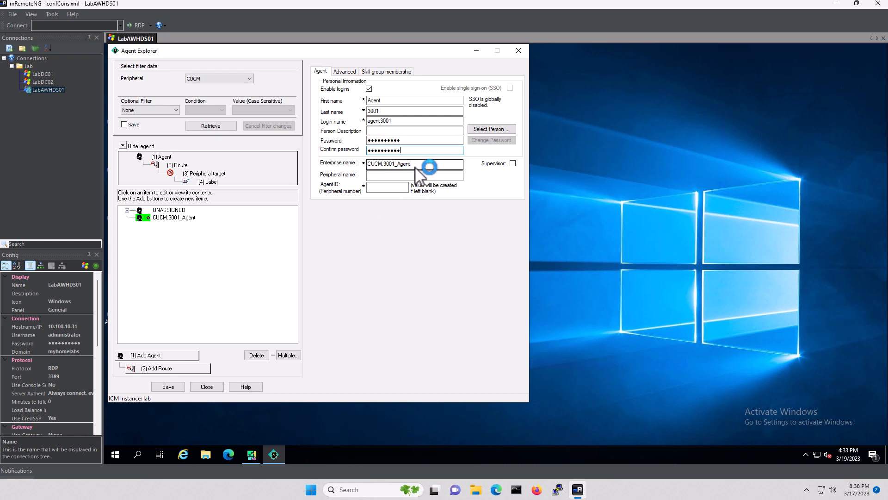
click(388, 187)
text(3)
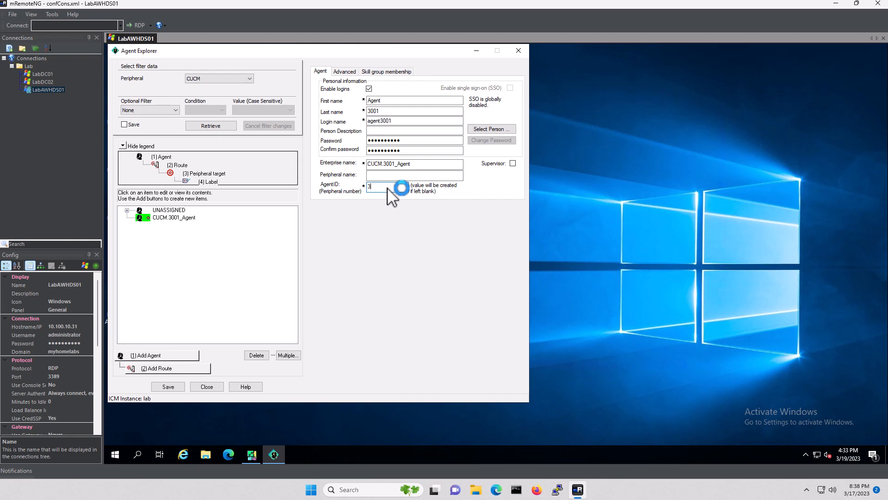
text(001)
Add CUCM.Sales.SG and CUCM.Support.SG to agent CUCM.3001_Agent and save it
click(383, 73)
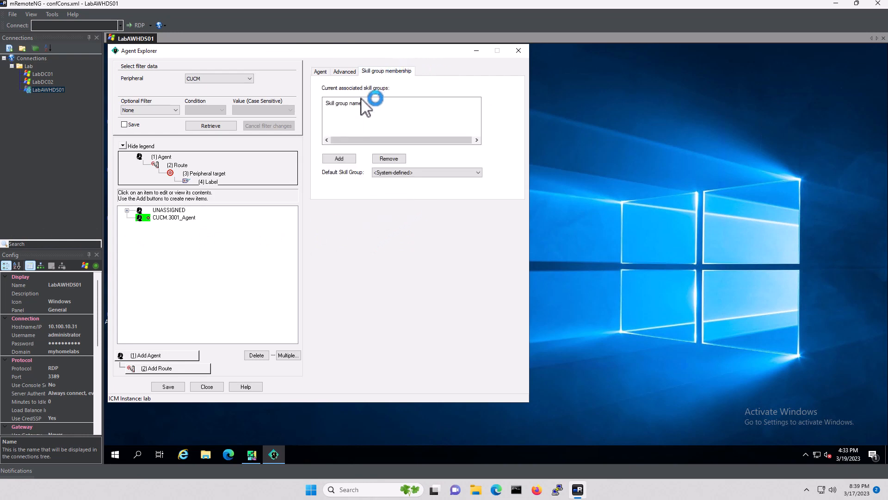
click(339, 159)
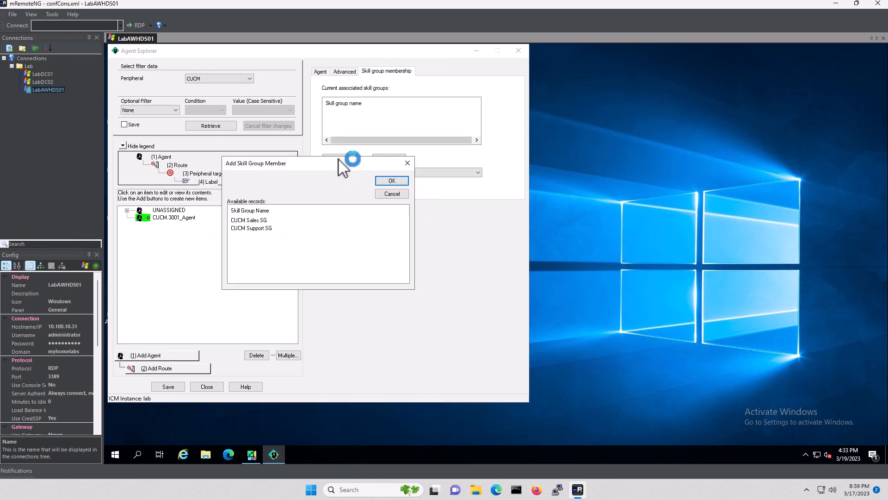
click(255, 220)
shift+click(258, 227)
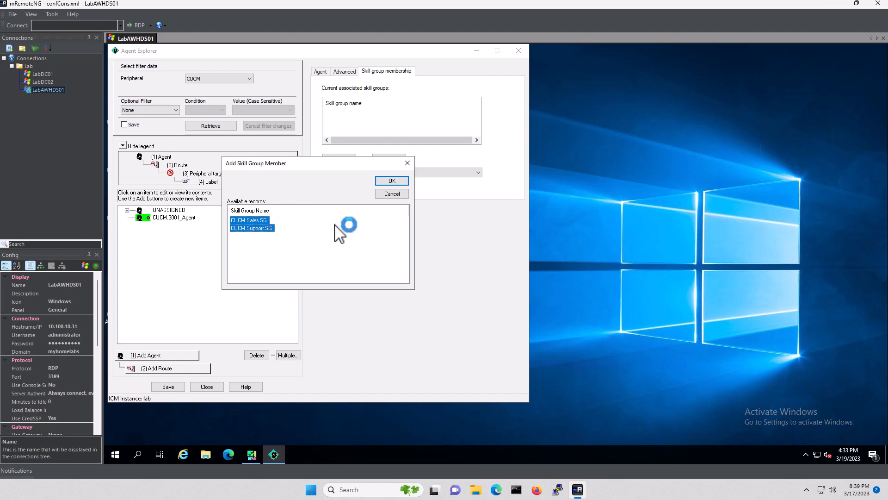
click(392, 181)
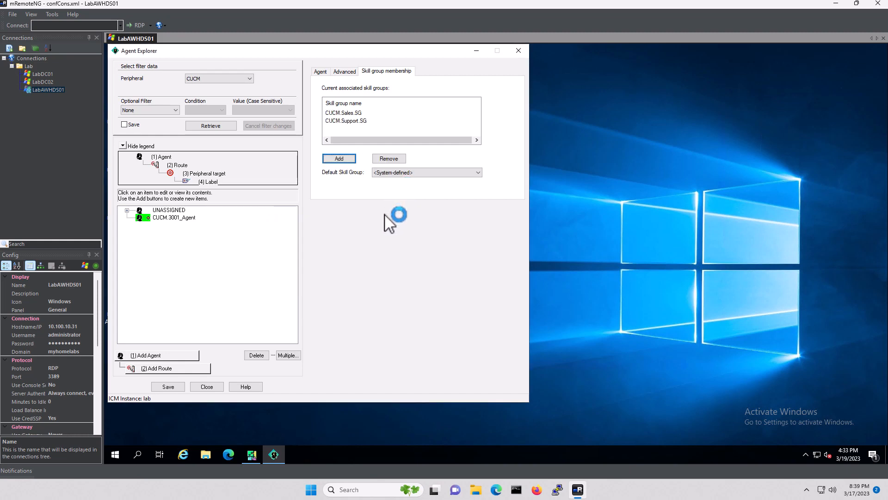
click(169, 387)
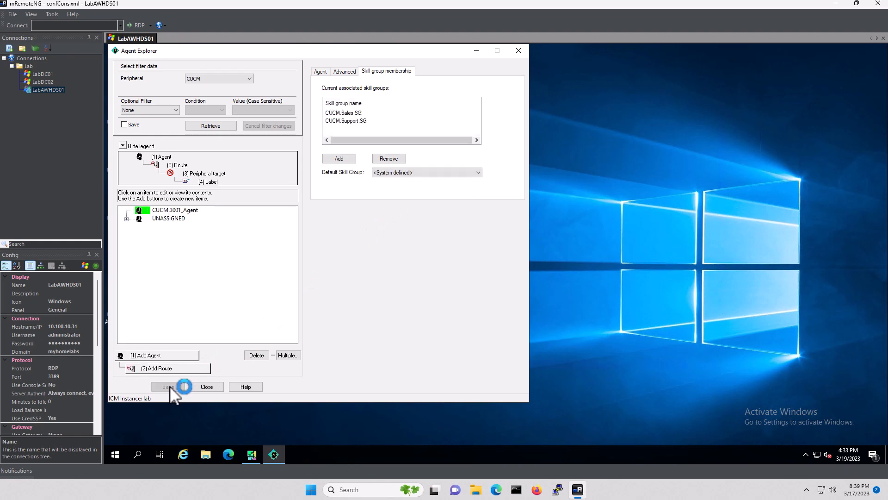
click(164, 354)
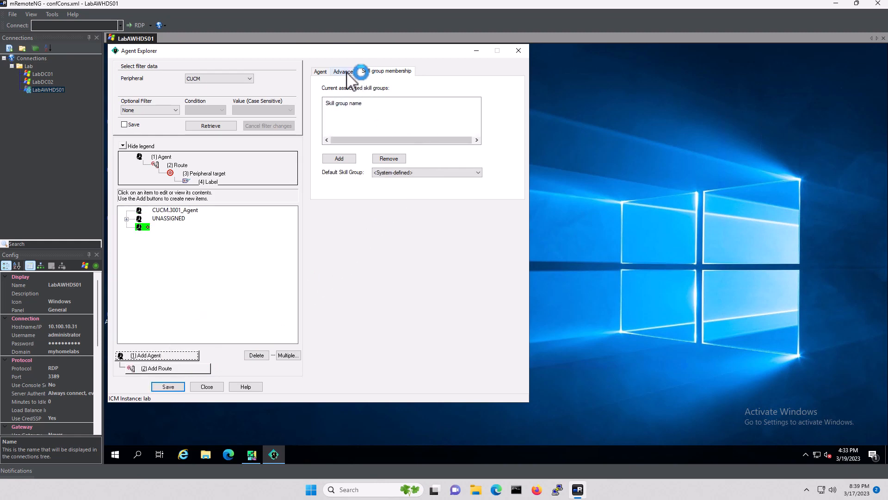
Enter first name Agent, last name 3002 and login name agent3002 for the new agent
click(320, 72)
click(382, 99)
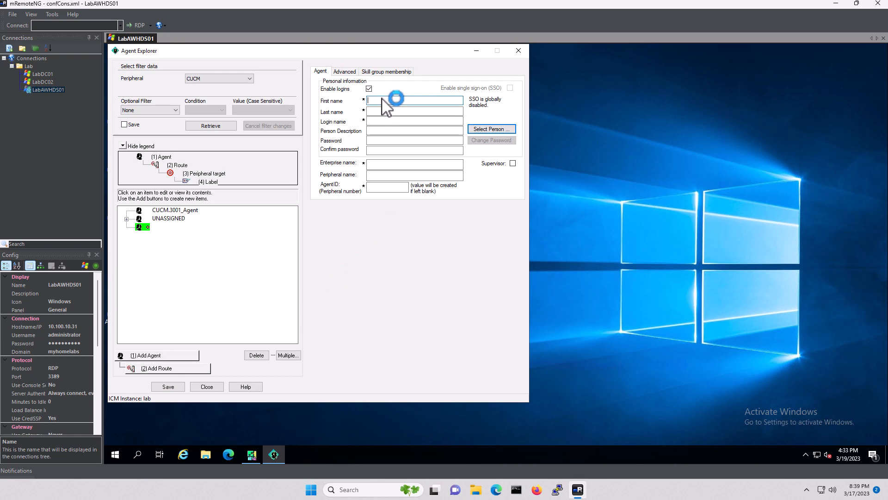
text(Agent)
key(Tab)
text(3002)
key(Tab)
text(agent3002)
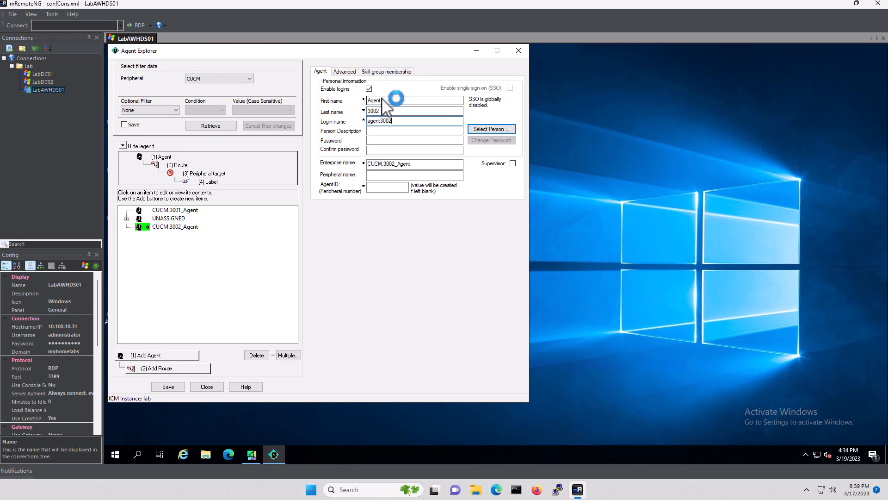
key(Tab)
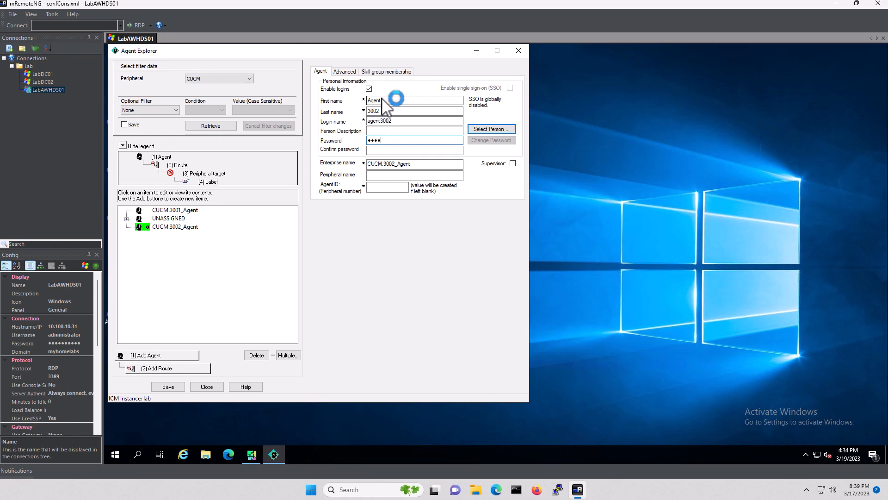
Enter the agent's password and confirmation, and set AgentID 3002
key(Tab)
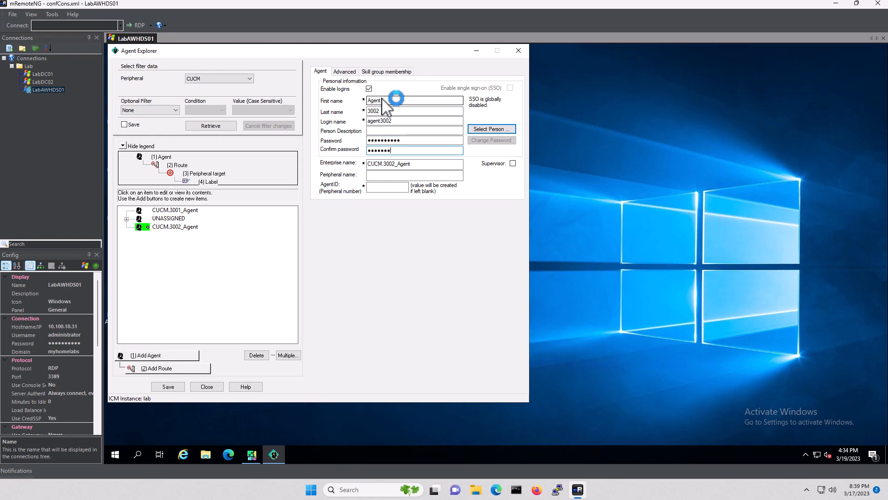
key(Tab)
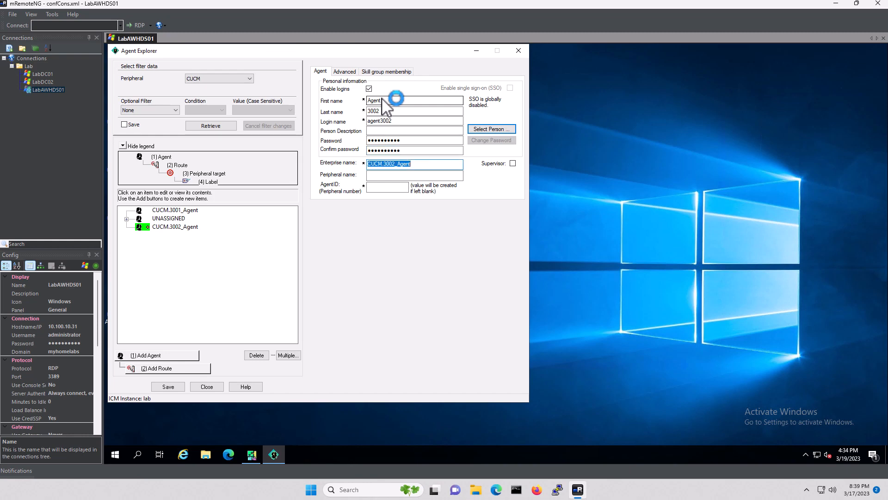
key(Tab)
key(Tab)
text(3001)
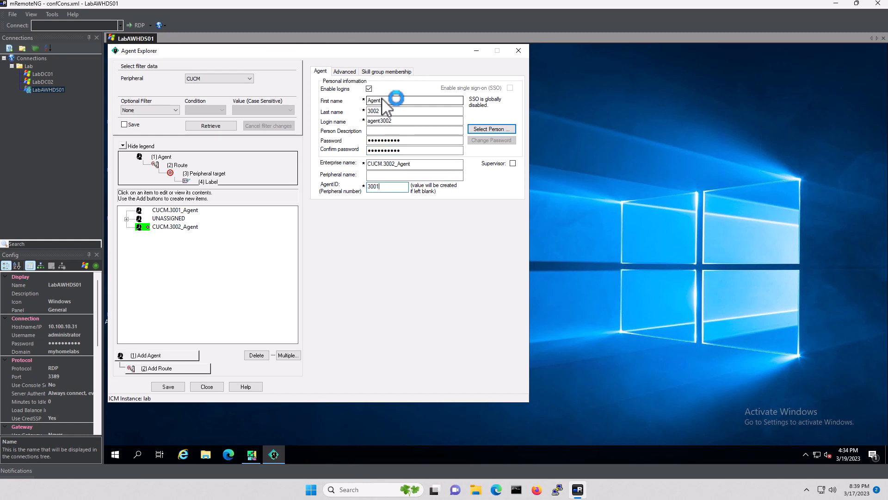
key(BackSpace)
text(2)
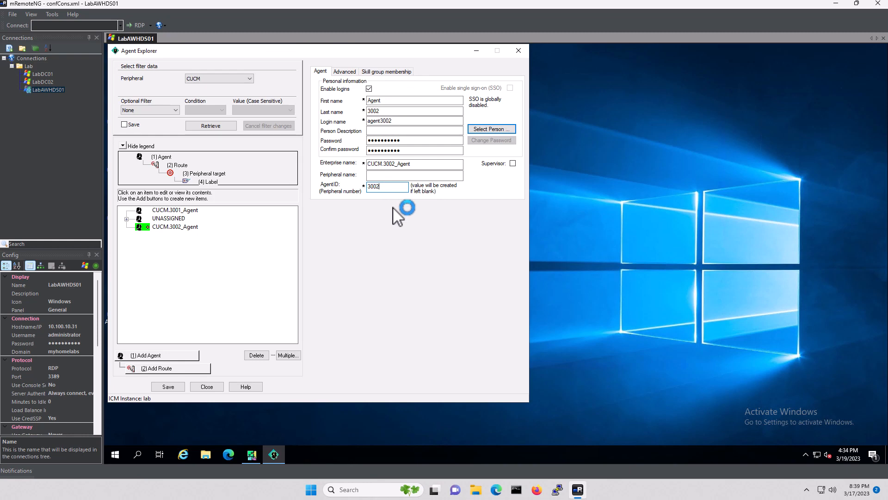
click(386, 72)
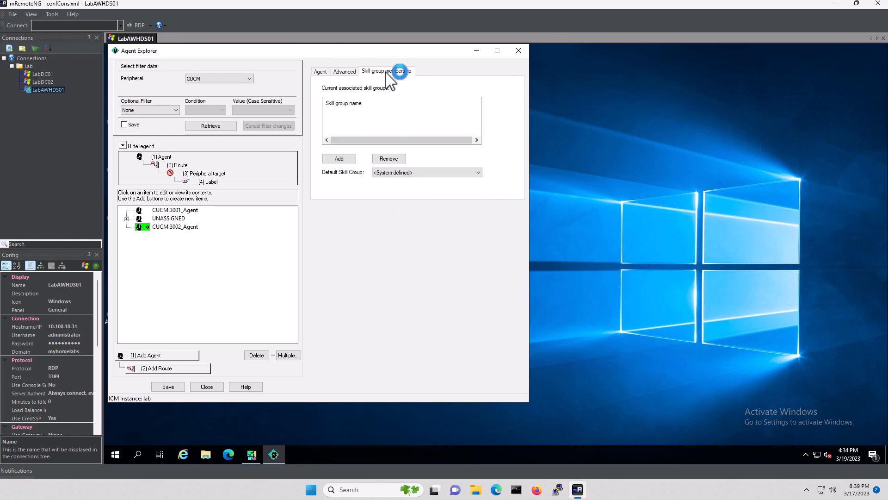
Add both CUCM skill groups and desk setting LAB_AgentDeskSettings to CUCM.3002_Agent, then save
click(348, 159)
click(261, 228)
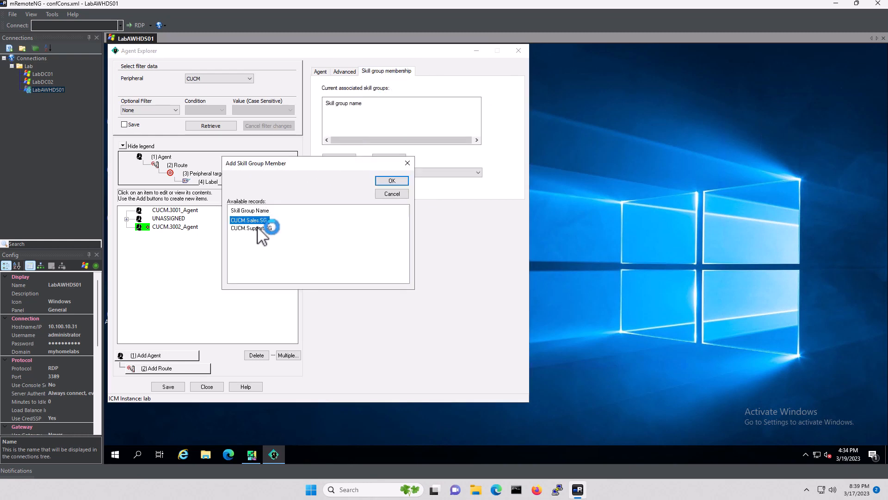
shift+click(283, 220)
click(391, 180)
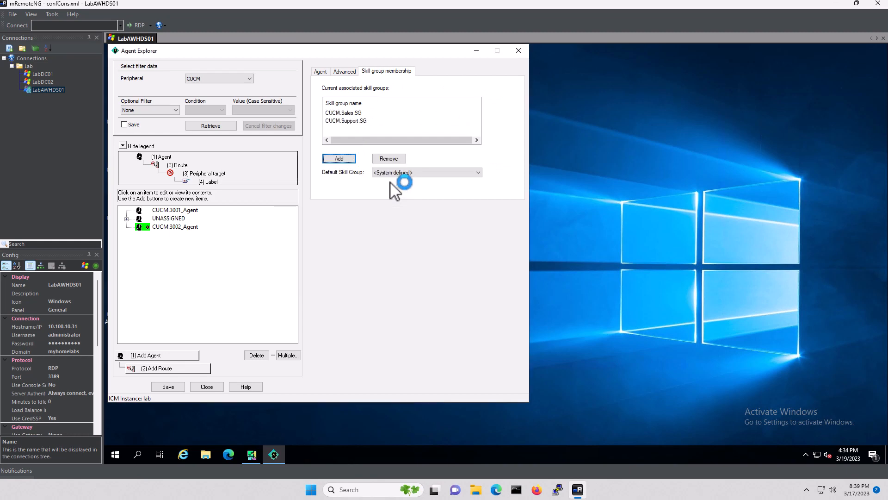
click(347, 72)
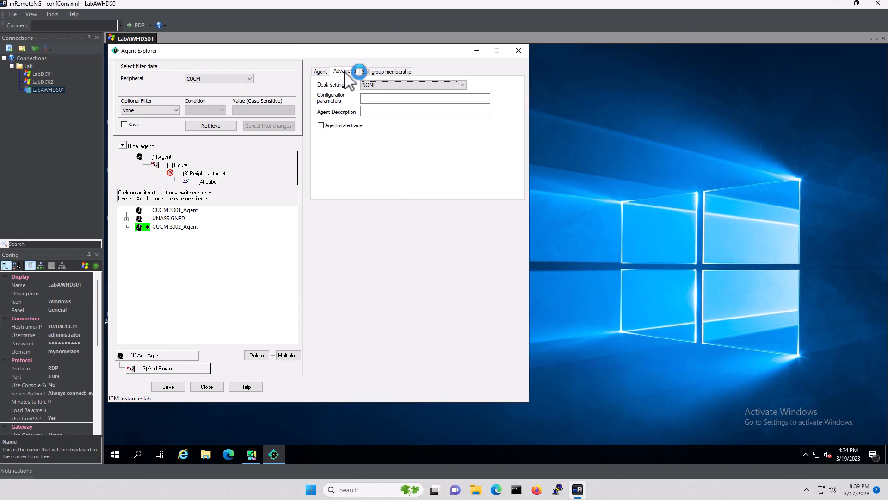
click(402, 84)
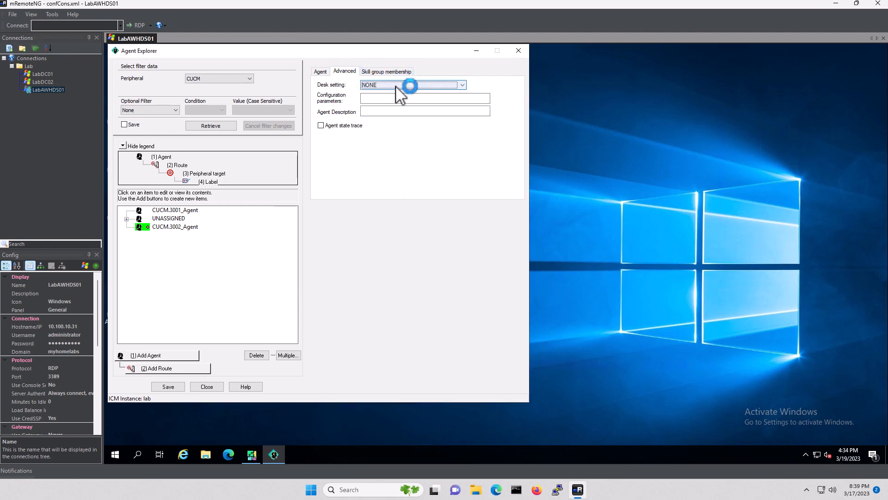
click(397, 86)
click(392, 93)
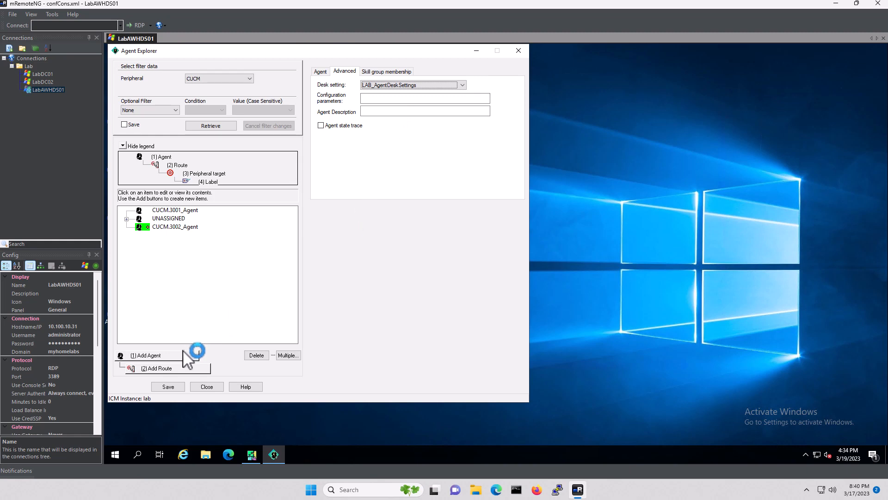
click(168, 387)
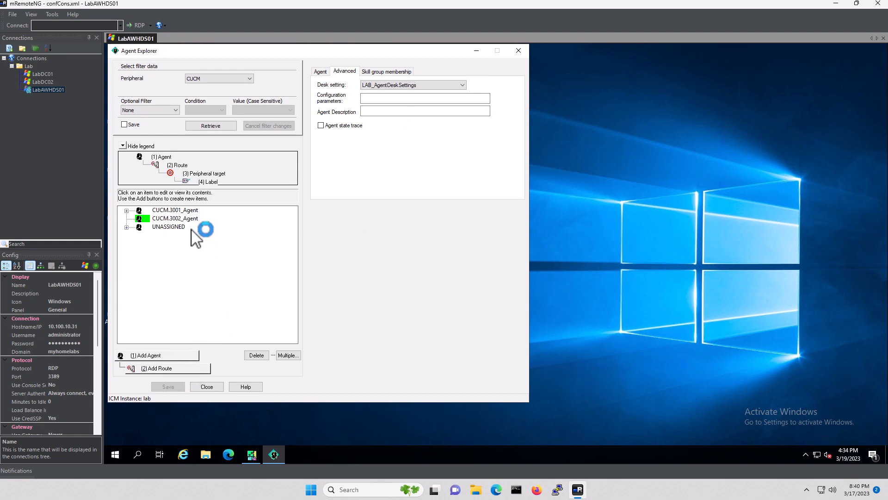
Give CUCM.3001_Agent the same LAB_AgentDeskSettings desk setting and save it
click(183, 212)
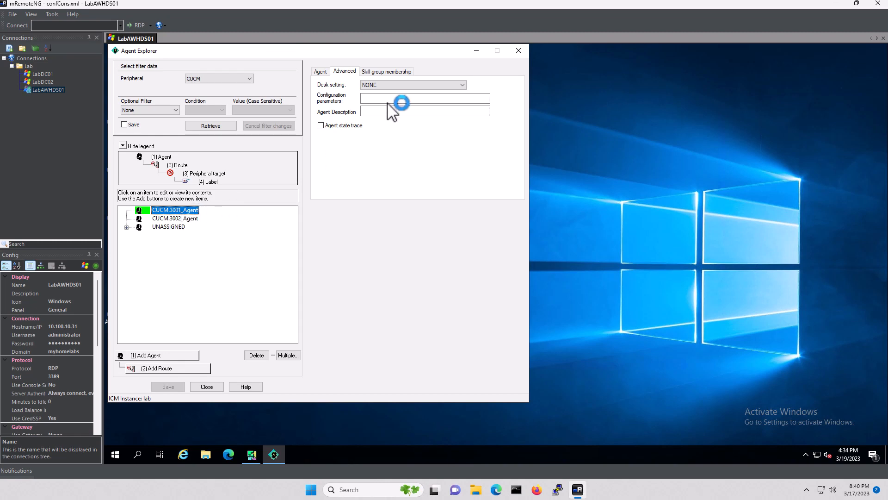
click(380, 86)
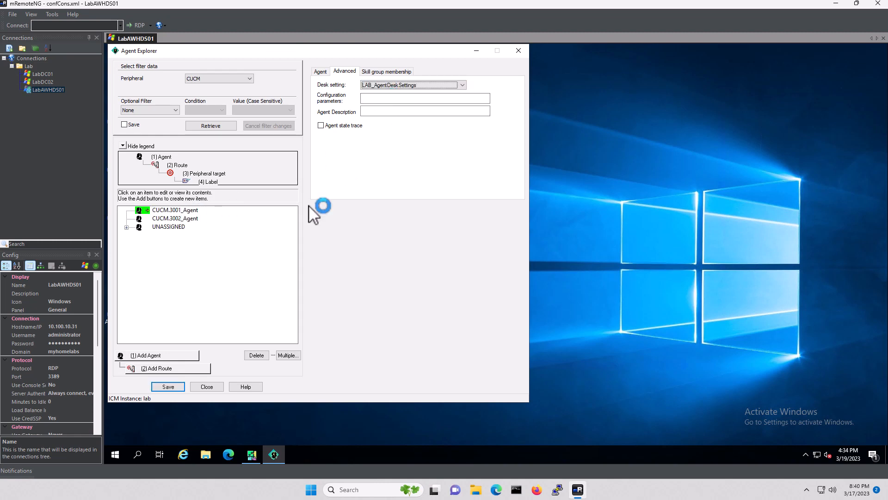
click(169, 387)
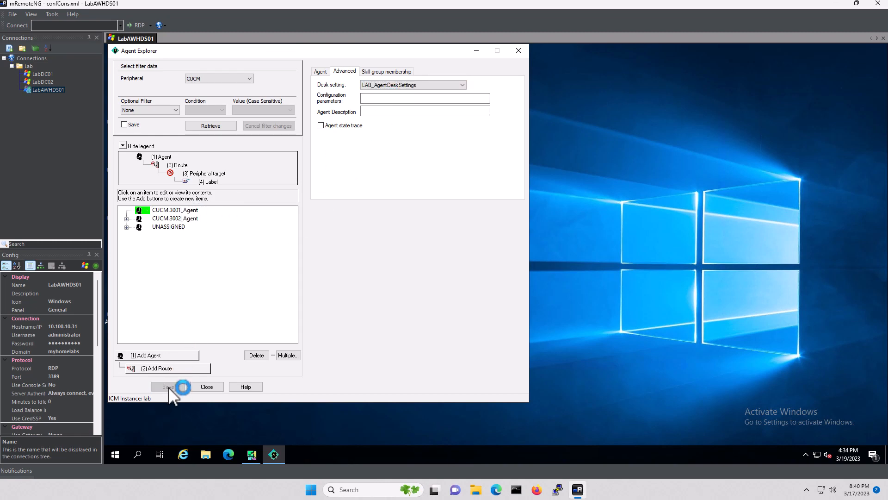
click(175, 227)
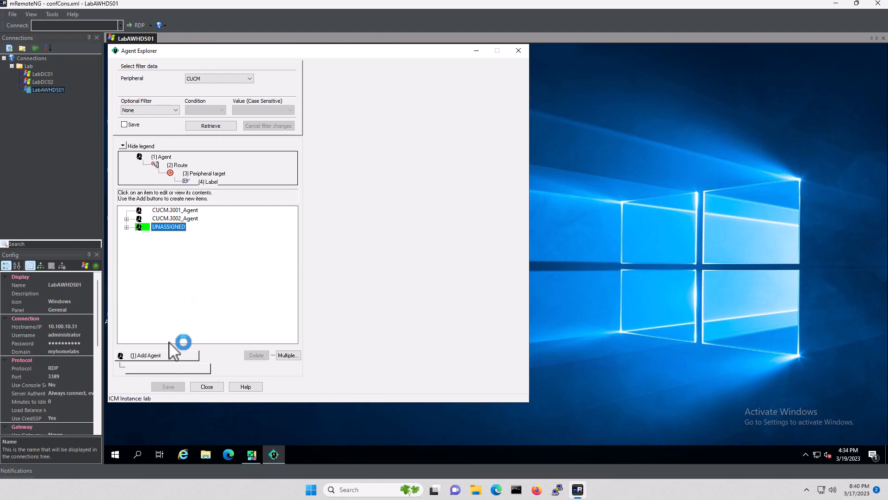
Add a new agent with first name Agent, last name 3003, login agent3003, a password, and AgentID 3003
click(157, 355)
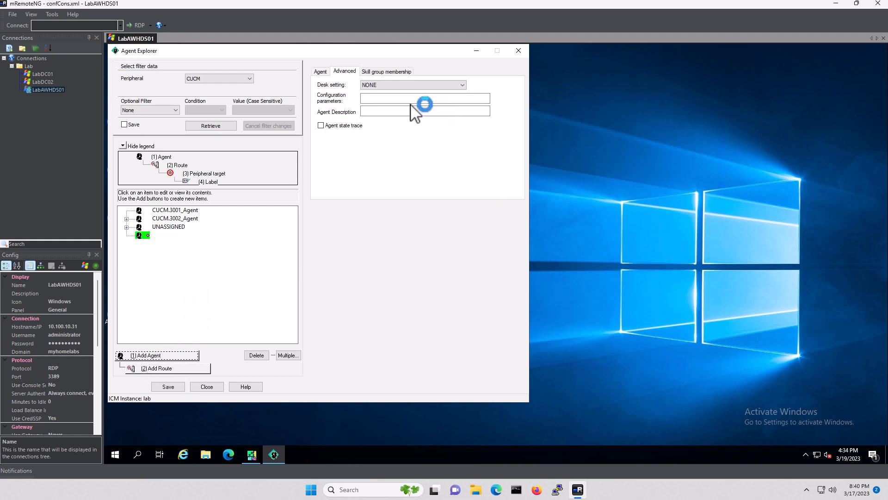
click(321, 72)
click(375, 101)
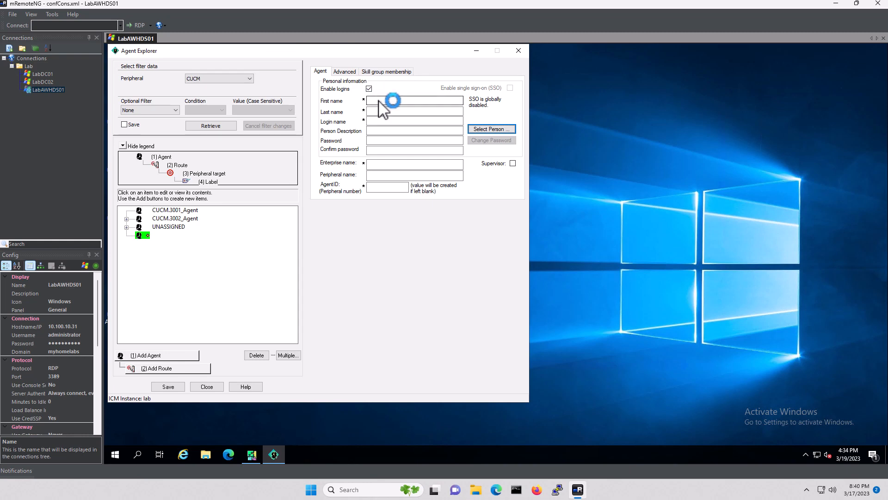
text(Agent)
key(Tab)
text(30)
key(Tab)
text(agent30)
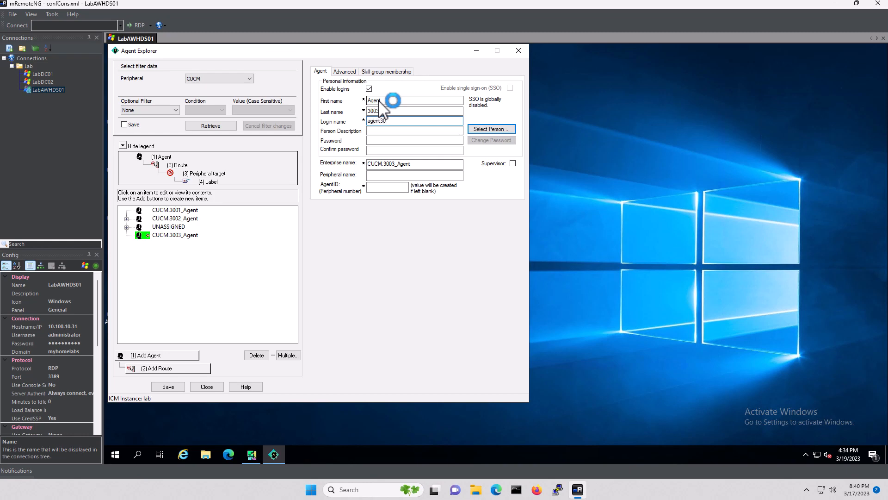
text(03)
key(Tab)
text(C)
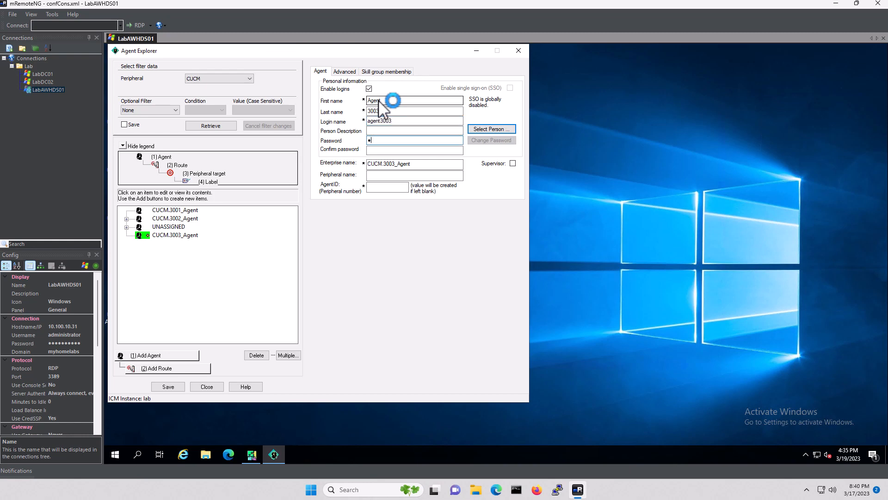
text(●●●●●●●●)
key(Tab)
text(●●●●●●●●●●)
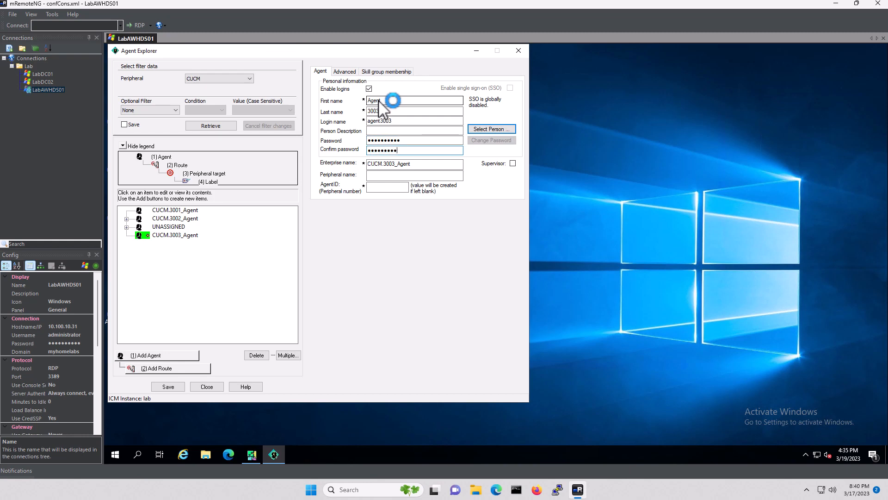
key(Tab)
key(Tab)
key(Tab)
text(3003)
Pick a desk setting, add CUCM.Sales.SG and CUCM.Support.SG to the agent, and save
click(346, 71)
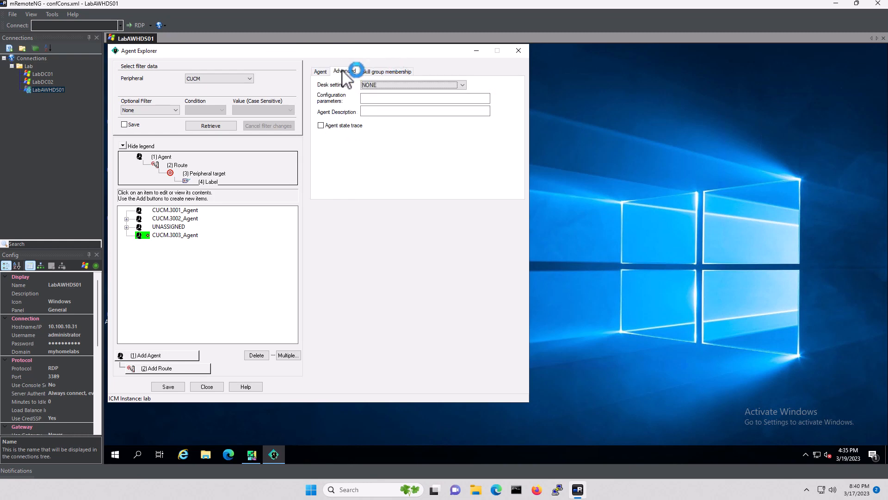
click(379, 85)
click(385, 93)
click(391, 72)
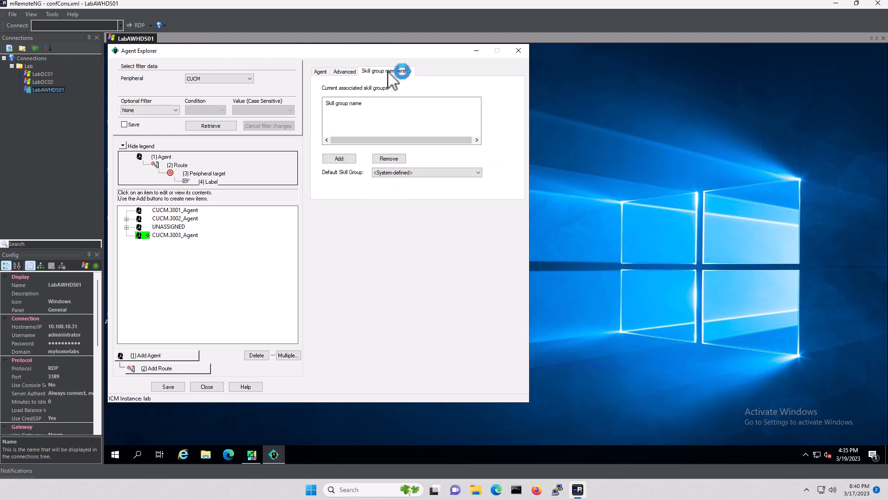
click(339, 158)
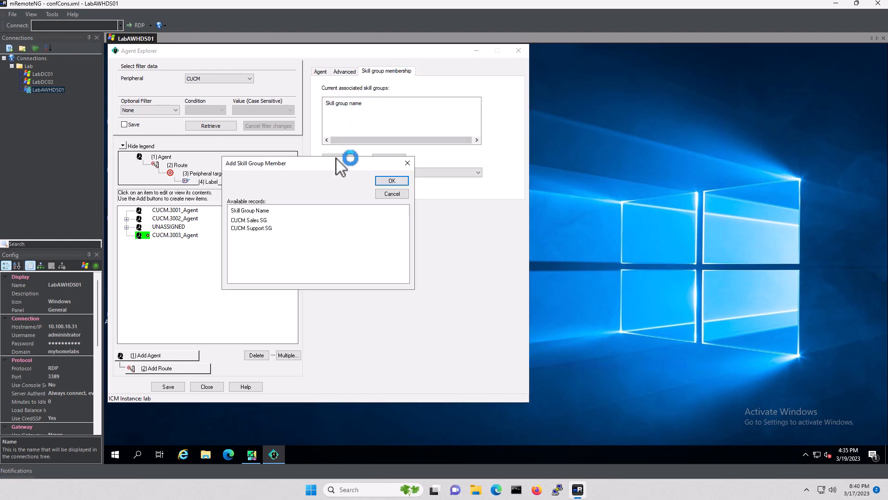
click(253, 218)
shift+click(300, 227)
click(391, 181)
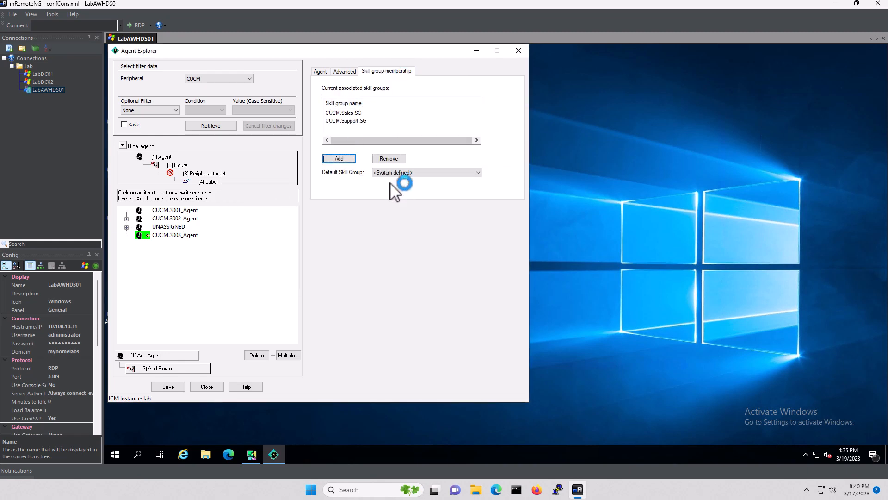
click(166, 387)
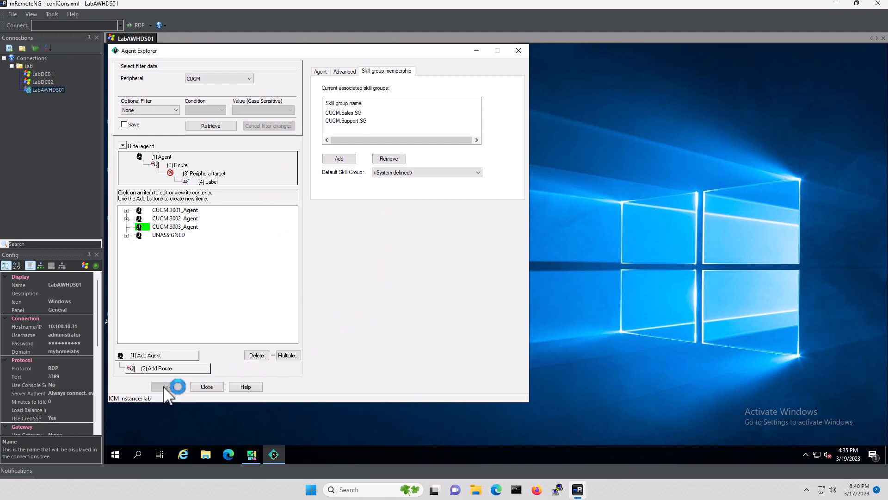
click(169, 235)
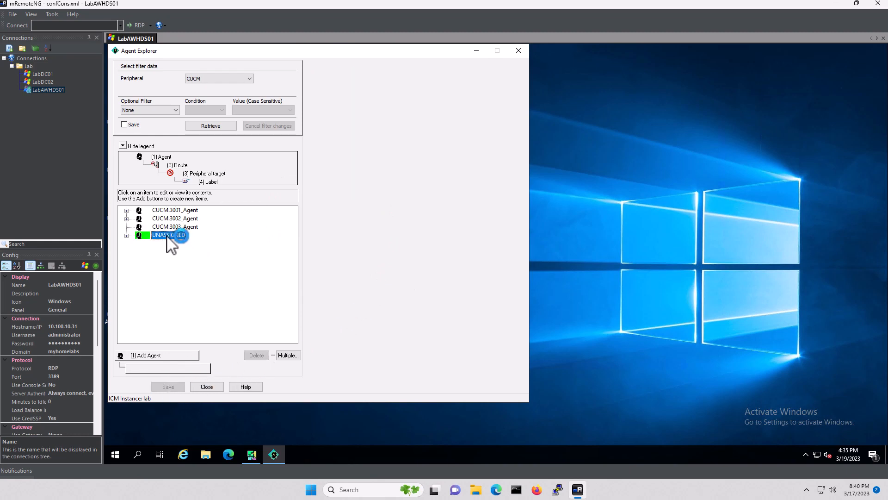
Add a new agent with first name Agent, last name 3004, login agent3004, a password, and AgentID 3004
click(156, 357)
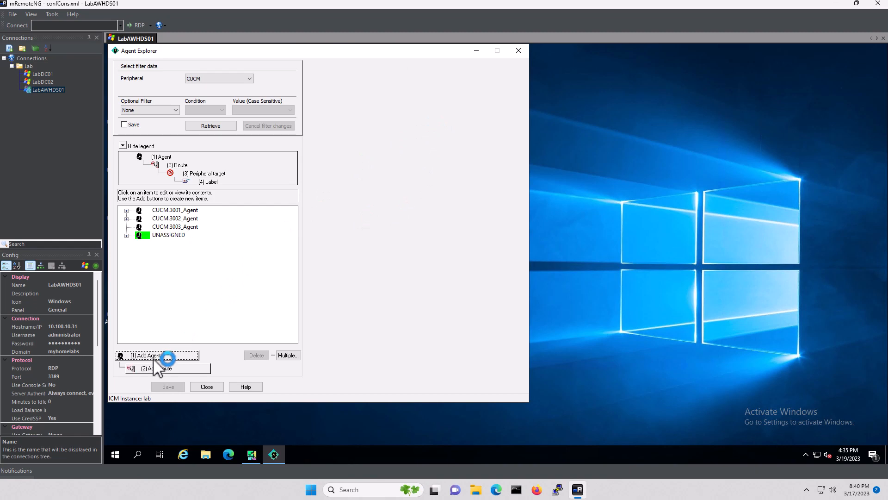
click(321, 72)
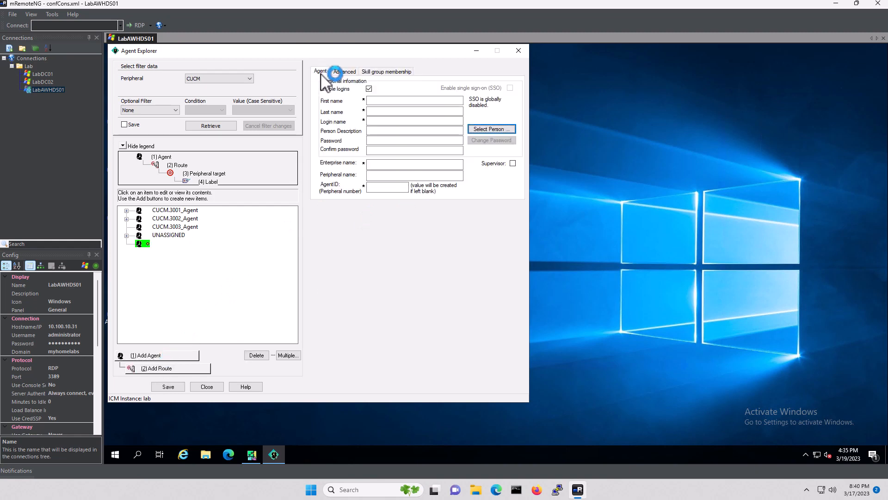
click(379, 101)
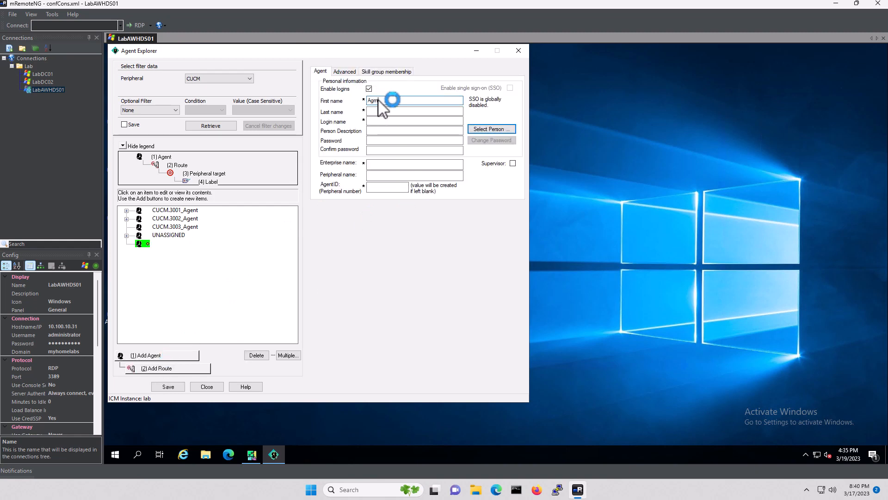
key(Tab)
key(Tab)
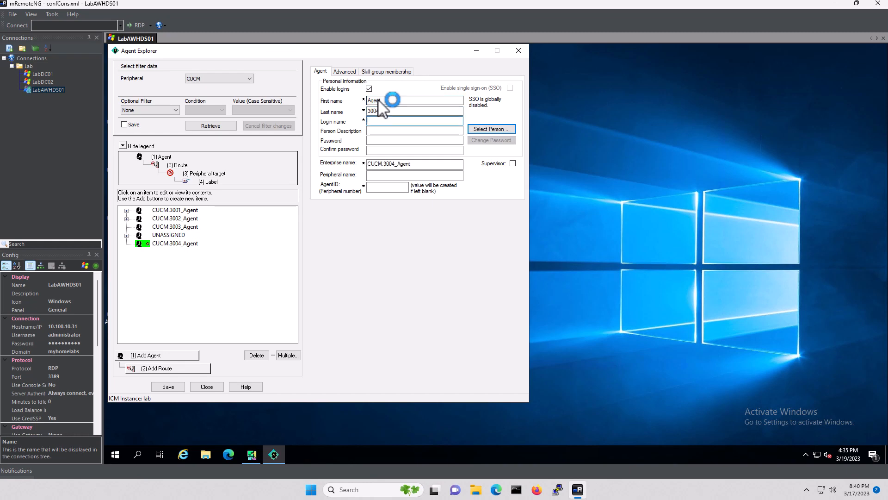
key(Tab)
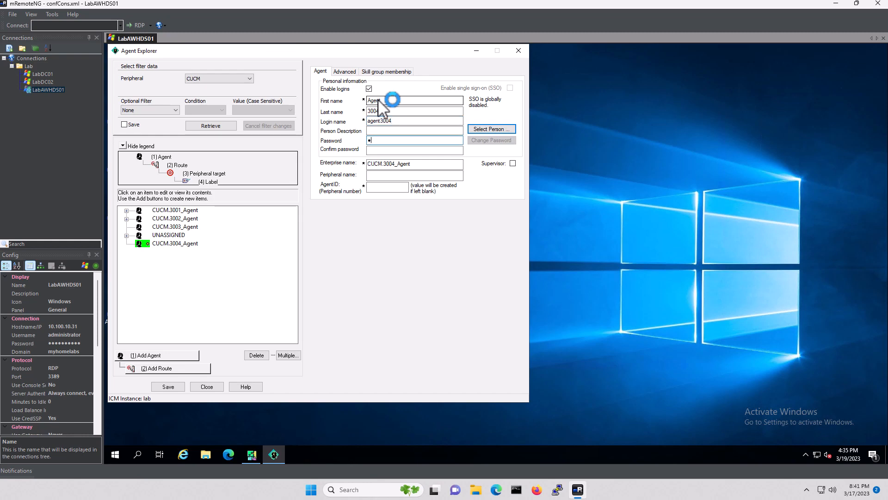
key(Tab)
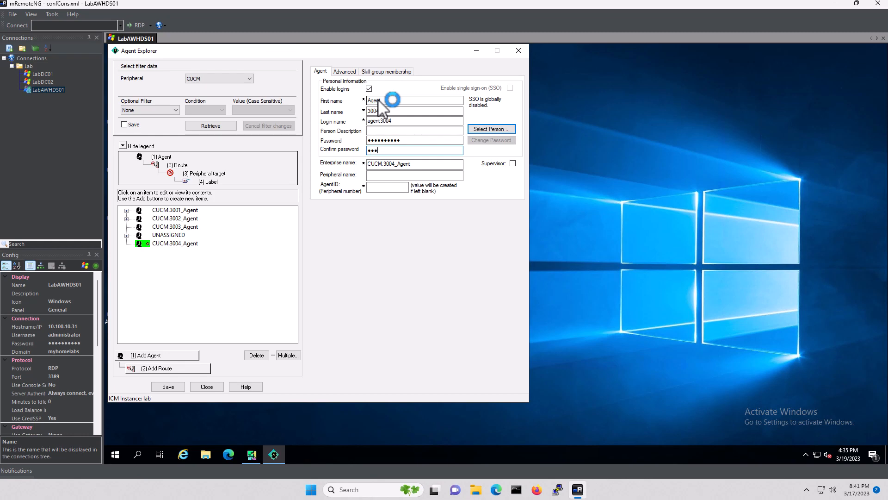
key(Tab)
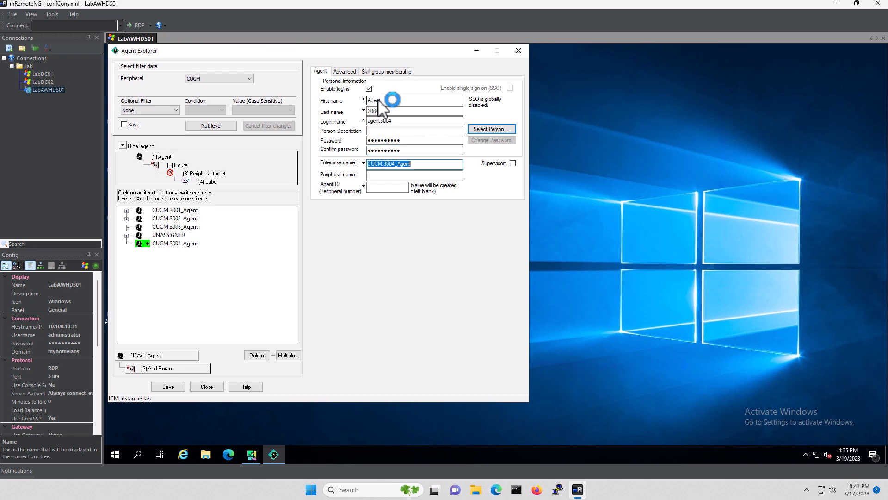
key(Tab)
key(Tab)
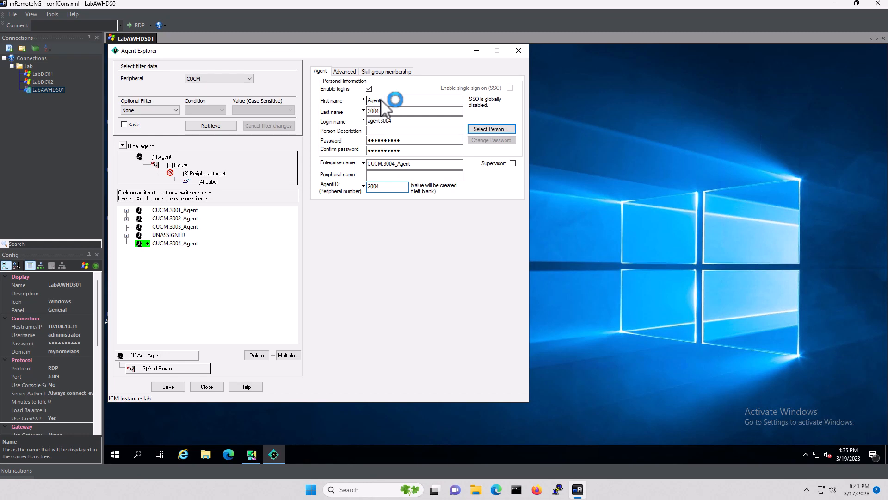
Set desk setting LAB_AgentDeskSettings, add CUCM.Sales.SG and CUCM.Support.SG, and save CUCM.3004_Agent
click(345, 72)
click(390, 86)
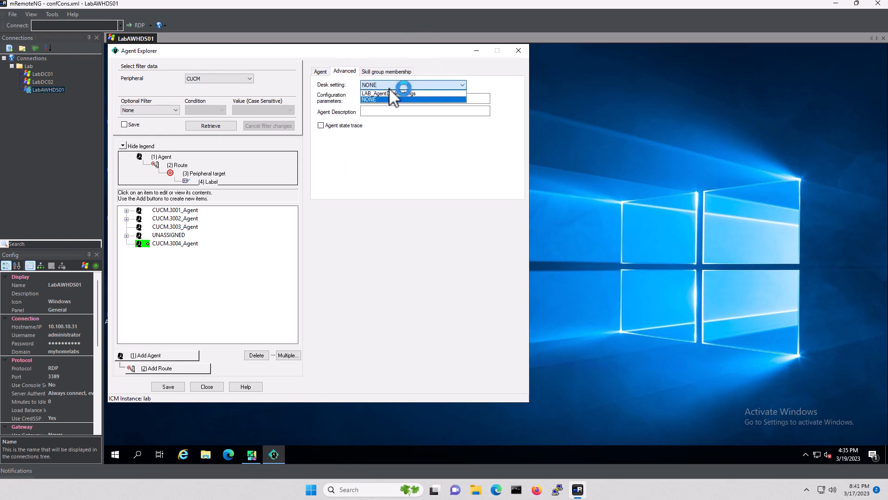
click(392, 93)
click(398, 71)
click(340, 158)
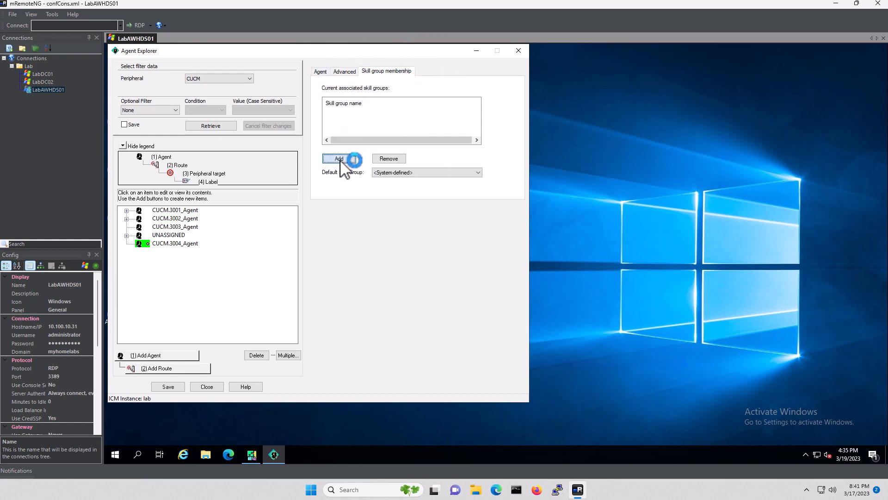
click(260, 221)
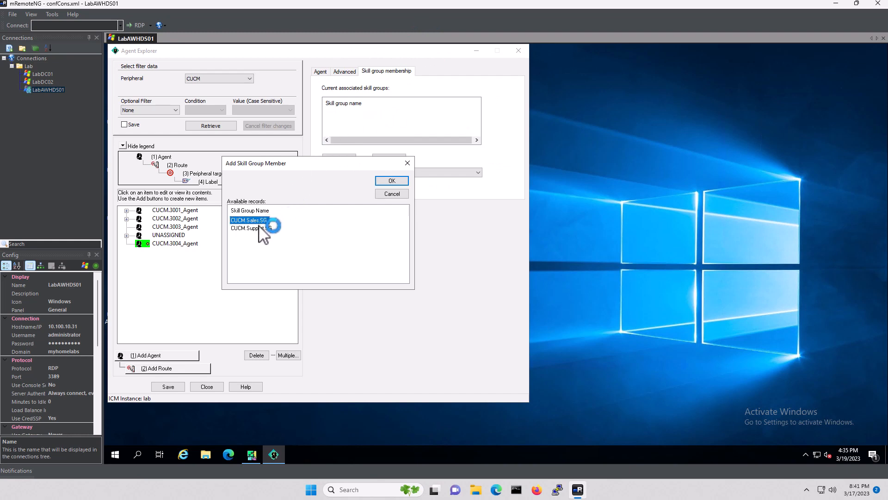
shift+click(259, 229)
click(392, 181)
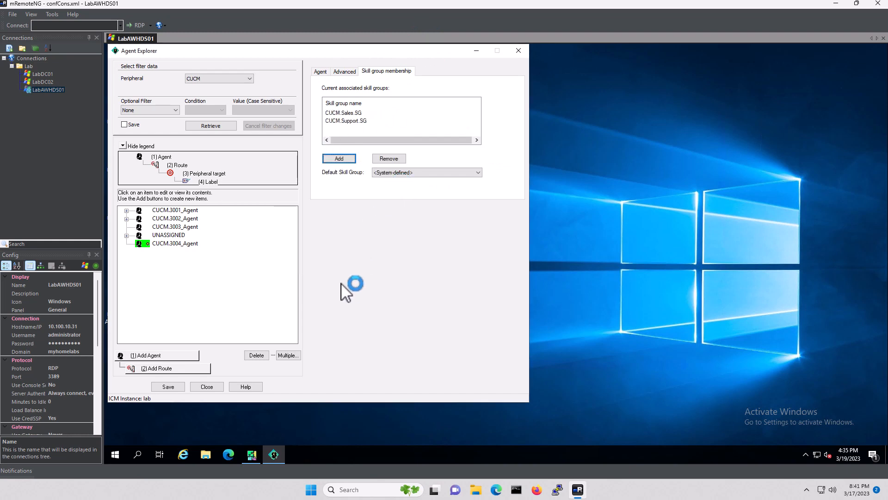
click(168, 386)
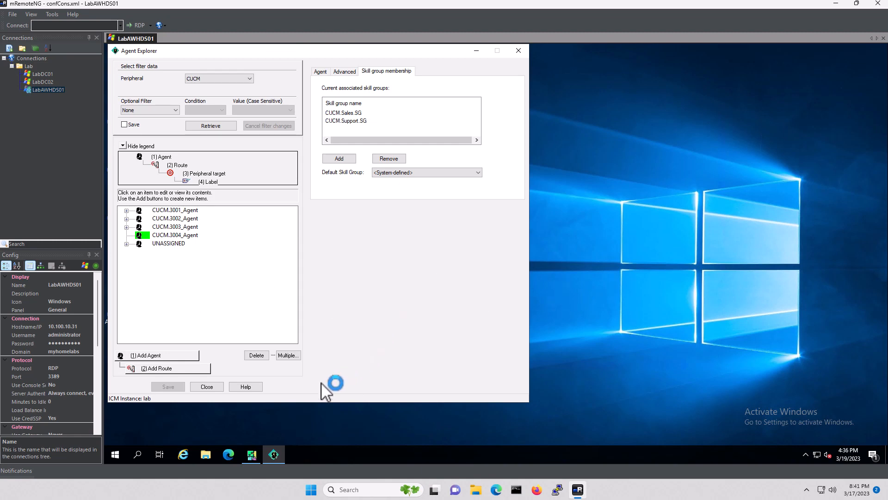
Close Agent Explorer and Configuration Manager to return to the LabAWHDS01 desktop
click(208, 387)
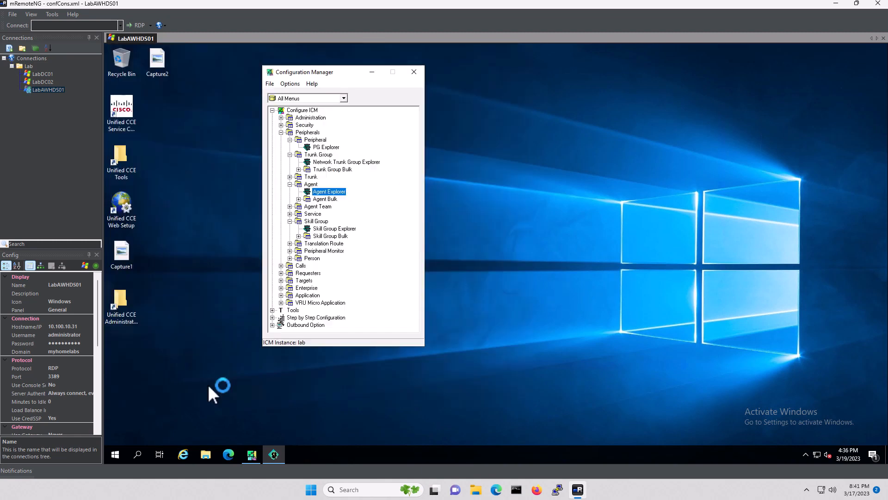
click(495, 297)
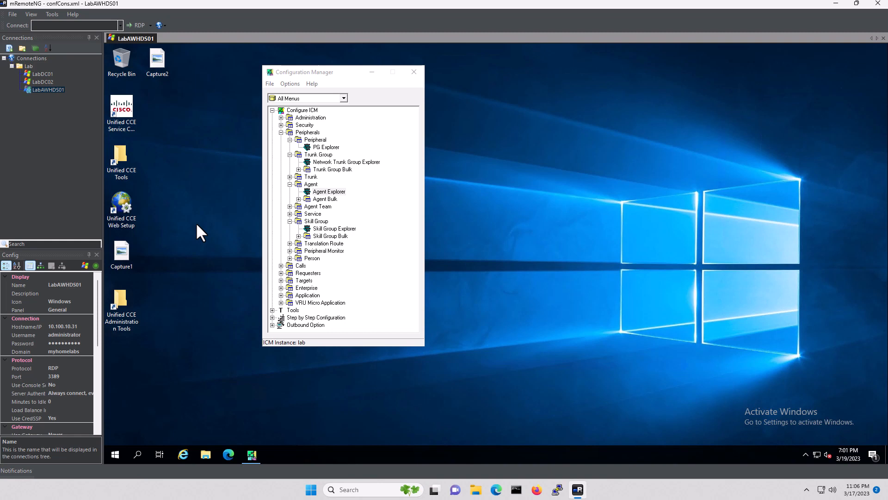
click(413, 72)
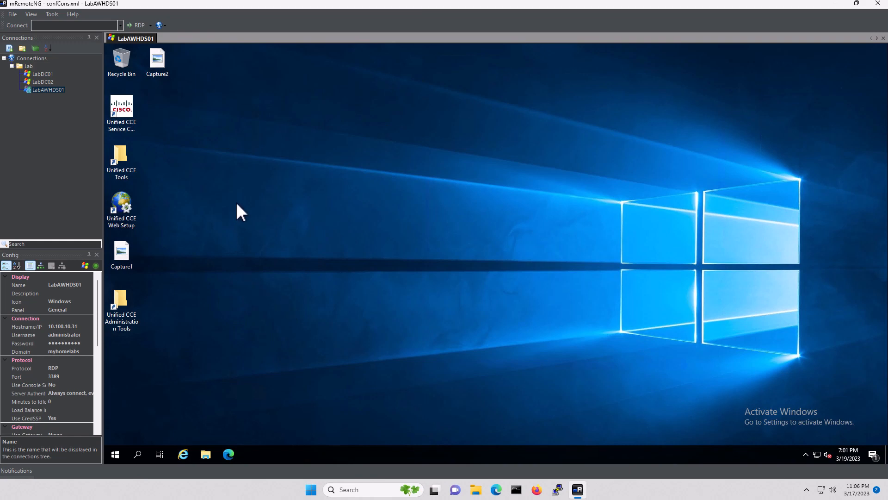
Launch Peripheral Gateway Setup from the Unified CCE Tools folder on the remote server
double_click(121, 155)
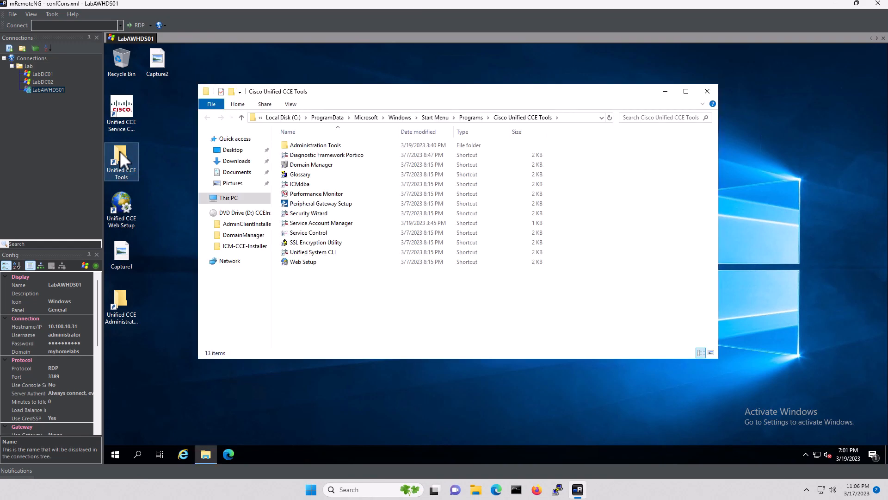
click(328, 205)
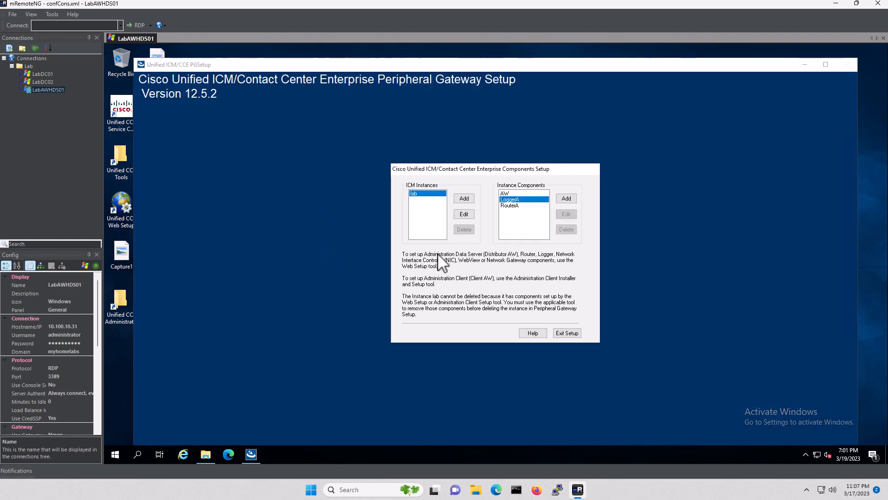
Add a Peripheral Gateway component to the lab instance with CUCM and VRU client types
click(566, 199)
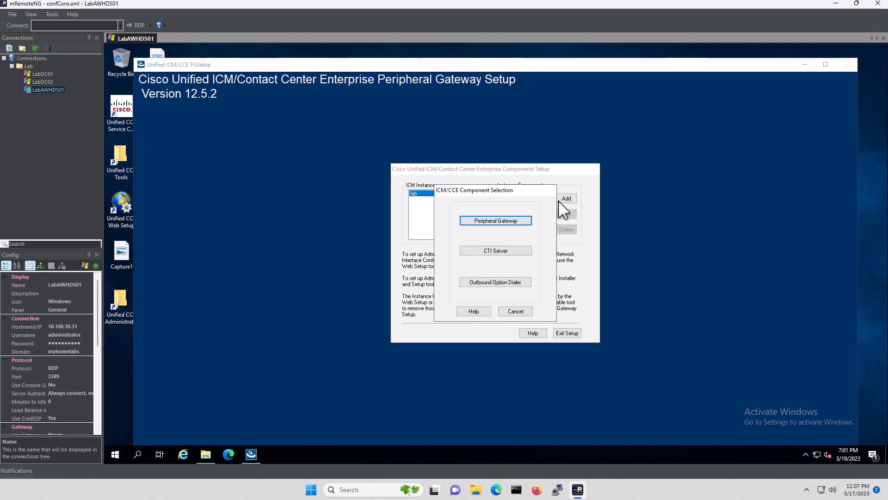
click(500, 221)
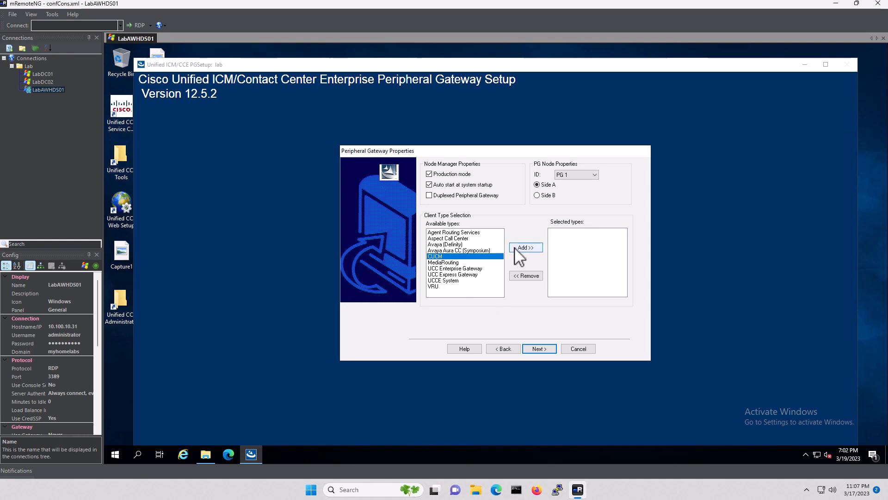
click(528, 248)
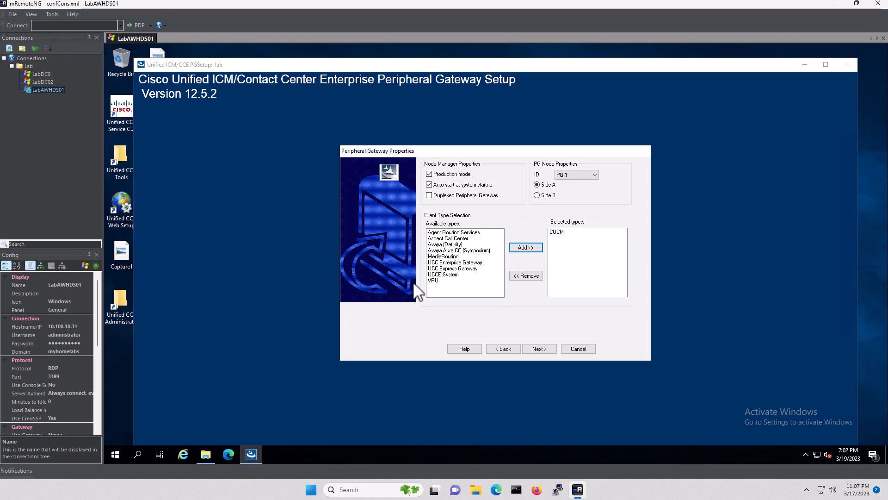
click(439, 280)
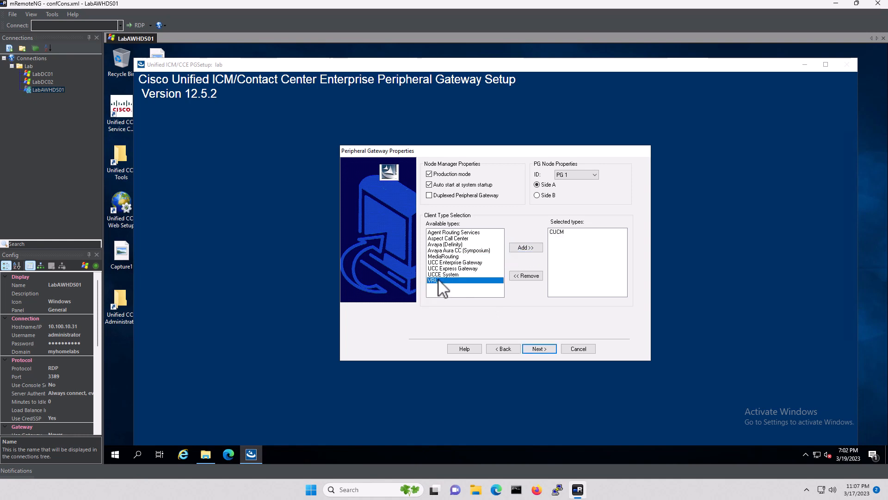
click(526, 248)
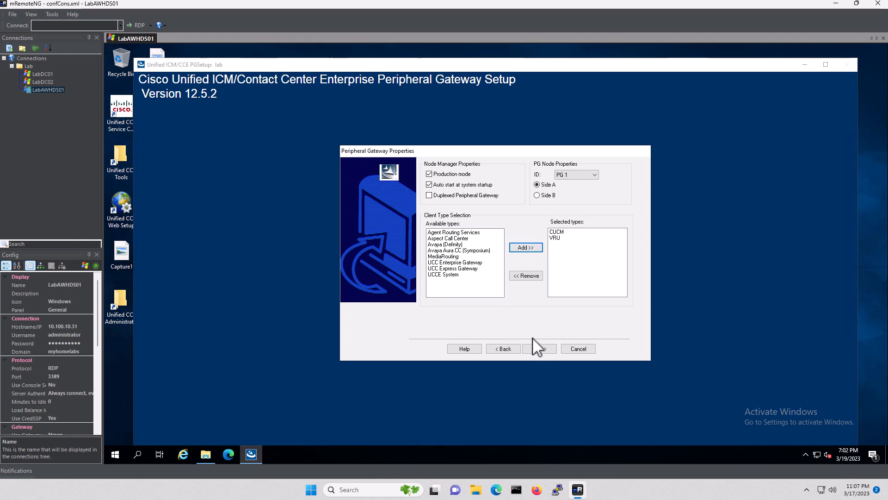
click(540, 350)
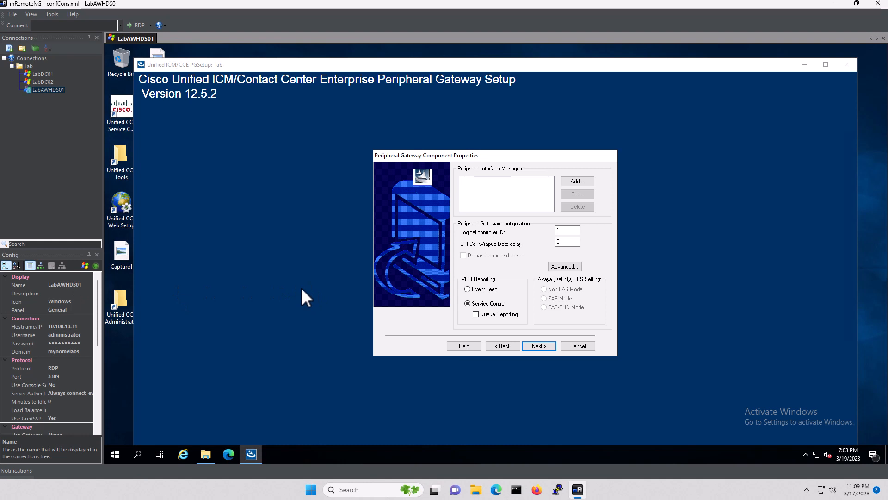
Add and enable CUCM PIM 1, named CUCM, with agent extension length 4
click(583, 179)
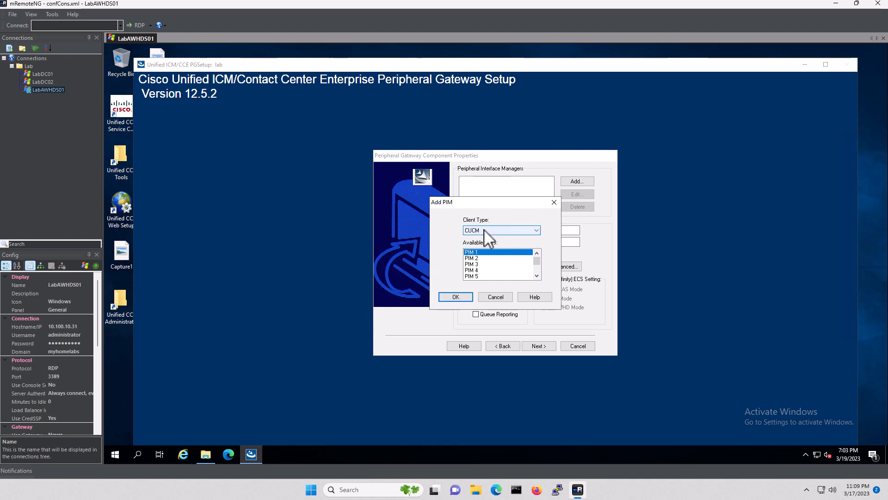
click(455, 299)
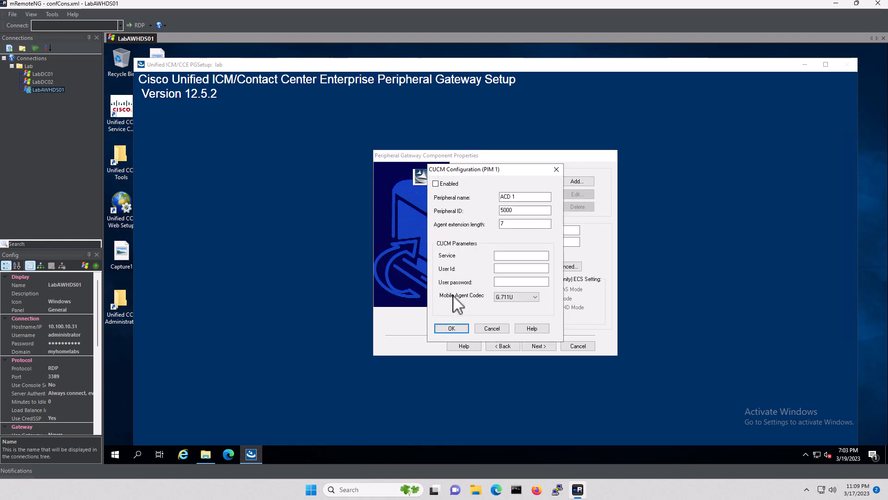
click(436, 184)
click(523, 198)
drag(523, 199, 481, 199)
text(CUCM)
click(527, 225)
key(BackSpace)
text(4)
Set CUCM service 10.100.10.21 plus the application user's ID and password, and save PIM 1
click(511, 257)
text(10.100.10.21)
key(Tab)
text(cmpg)
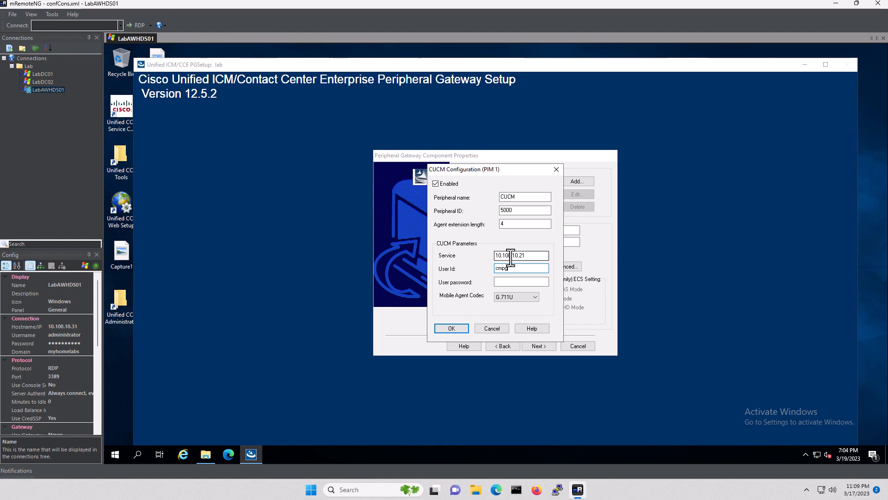
text(user)
key(Tab)
text(**********)
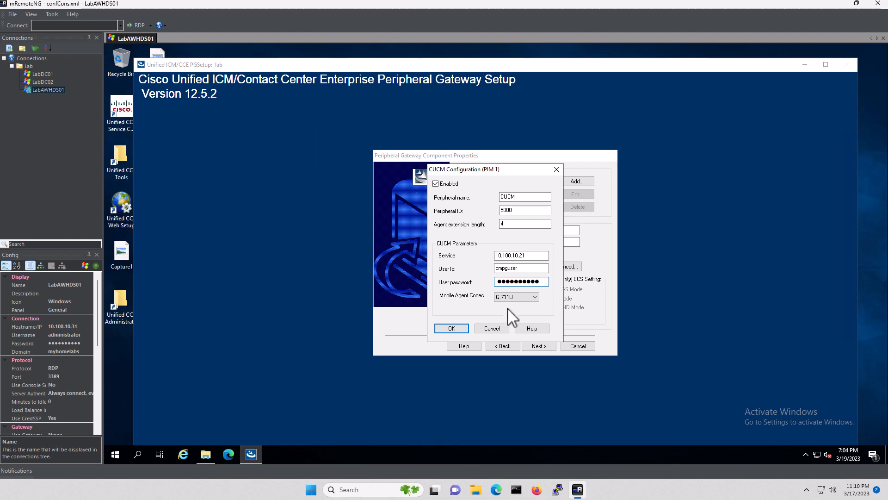
click(451, 329)
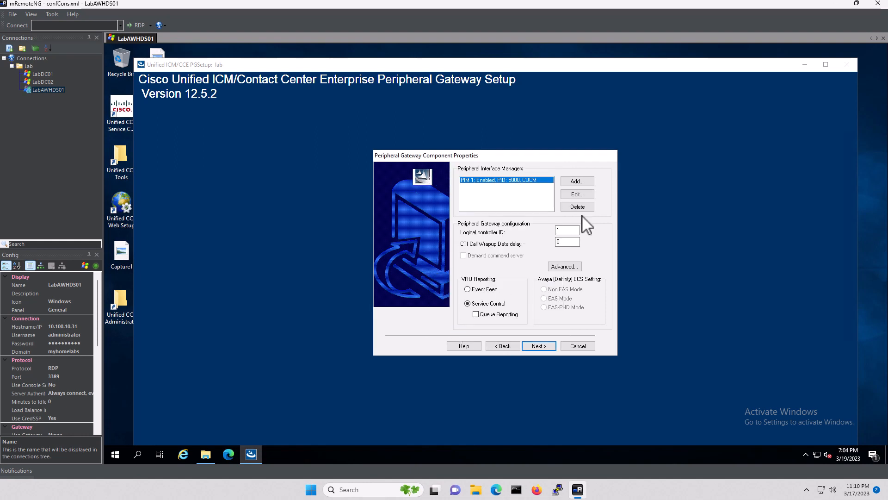
Add PIM 2 with client type VRU
click(580, 181)
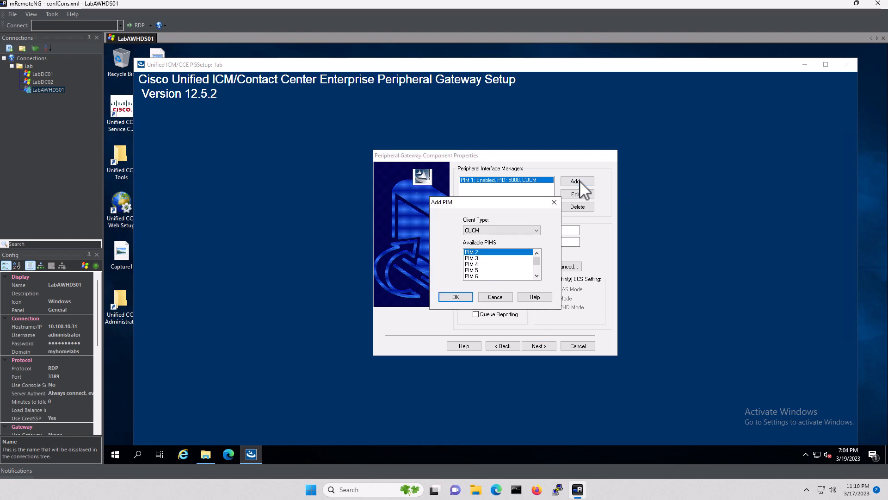
click(501, 230)
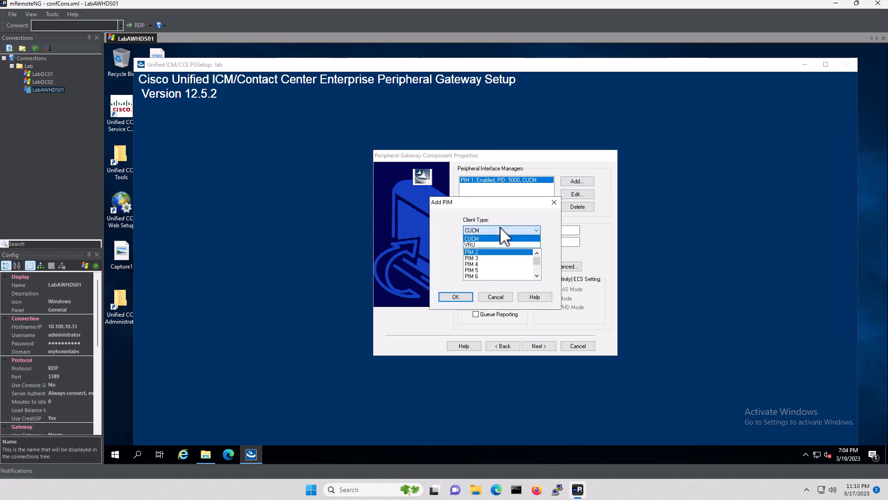
click(472, 244)
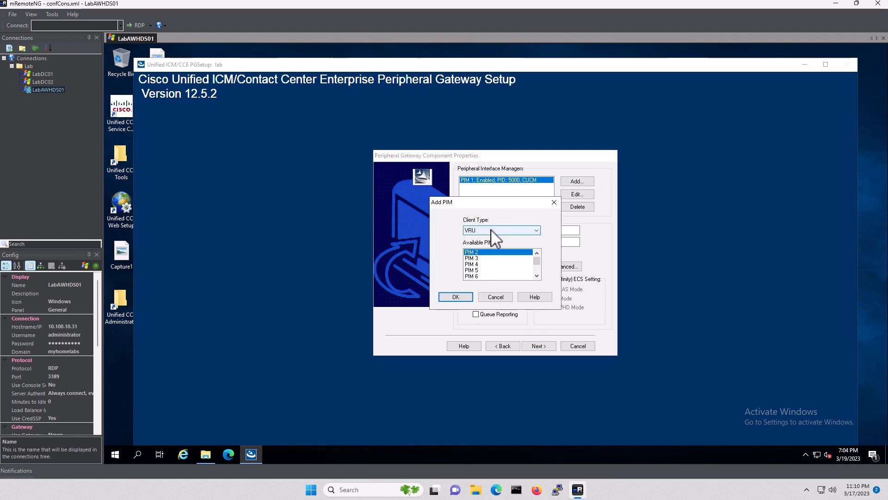
click(458, 296)
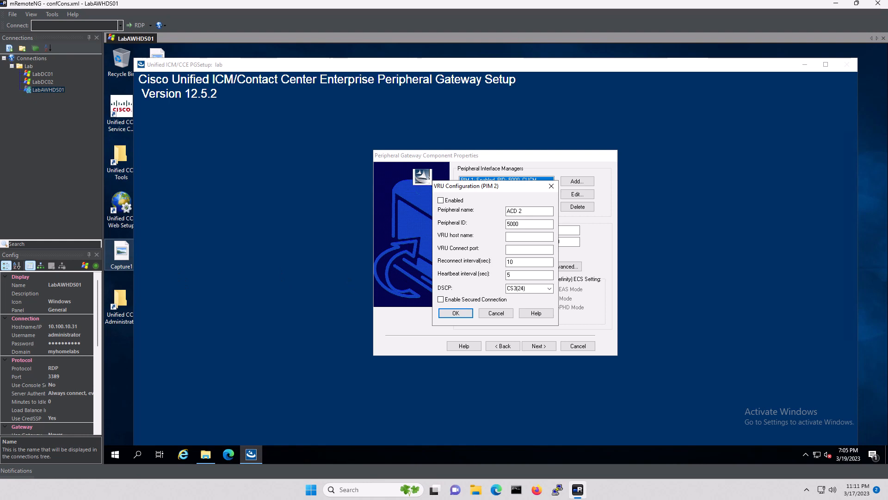
Enable PIM 2 as CVP with ID 5001, host 10.100.10.41, port 5000, and save it
click(441, 200)
drag(550, 211, 470, 212)
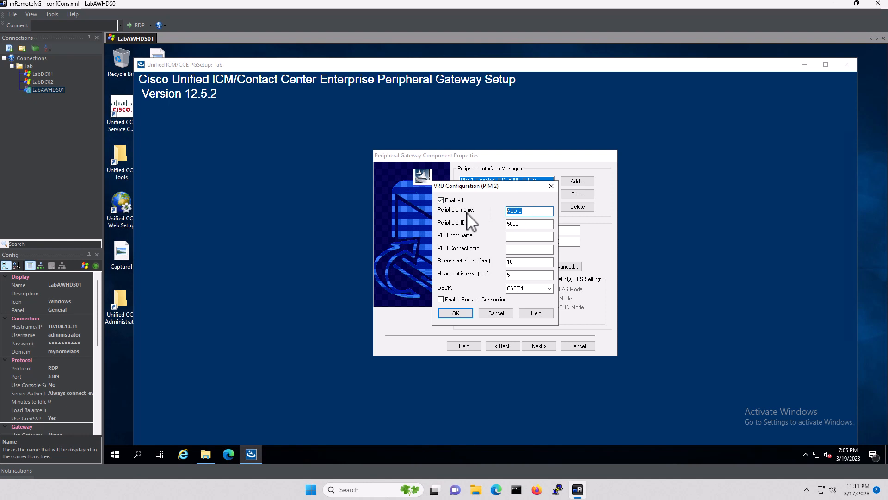
text(CVP)
key(Tab)
text(5001)
key(Tab)
text(10.100.10.41)
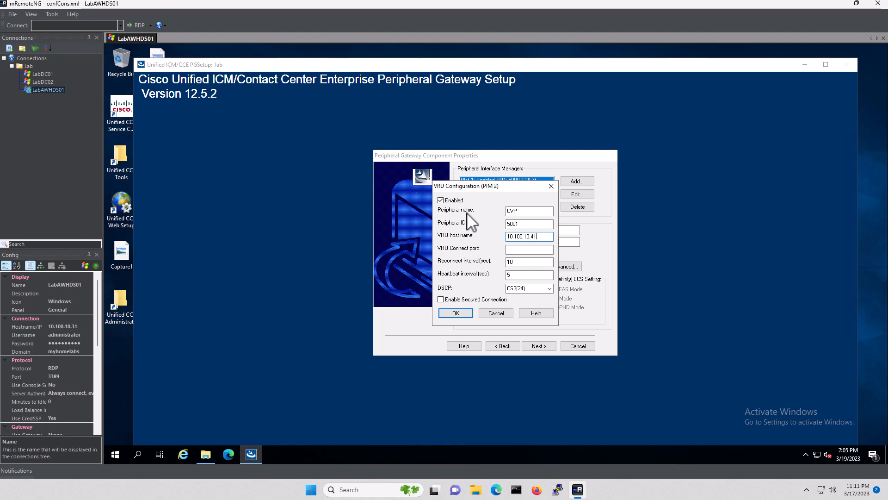
key(Tab)
key(Tab)
click(456, 313)
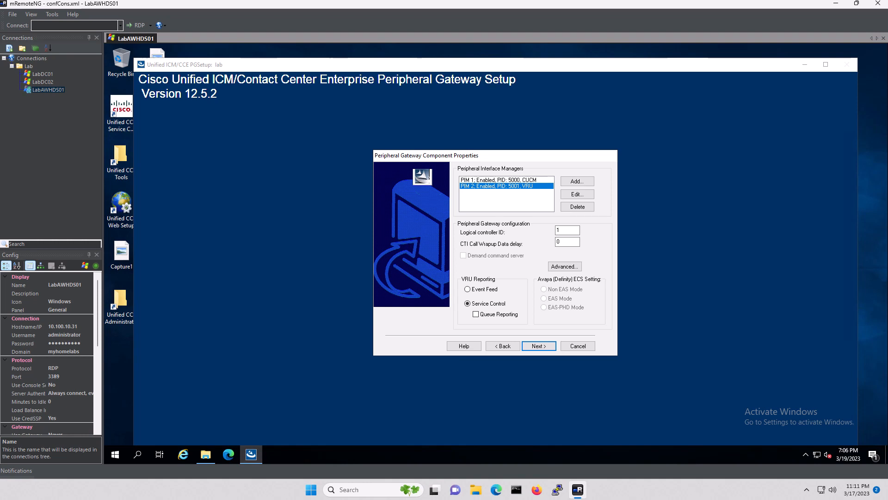
Set logical controller ID 500, make Side A preferred, and advance to the setup summary
click(574, 229)
key(BackSpace)
text(5000)
click(534, 345)
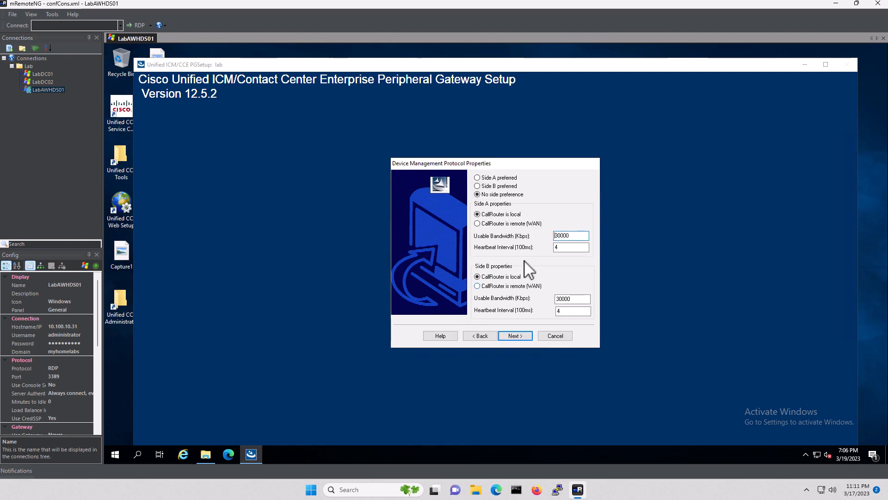
click(478, 178)
click(515, 335)
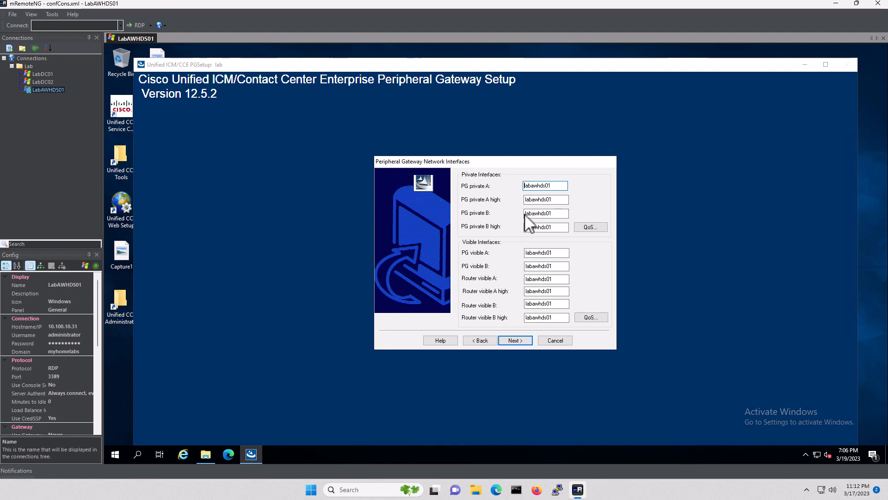
click(515, 341)
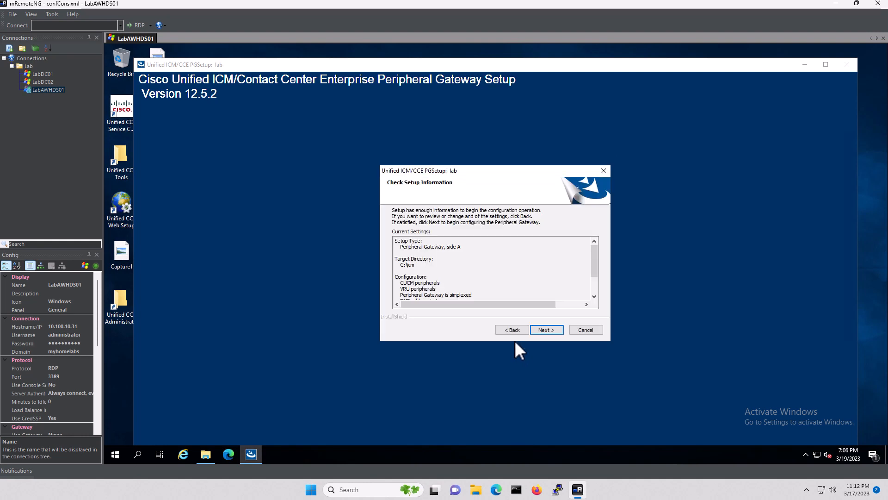
Configure the Peripheral Gateway with Node Manager starting afterwards, adding PG1A to the instance
click(543, 330)
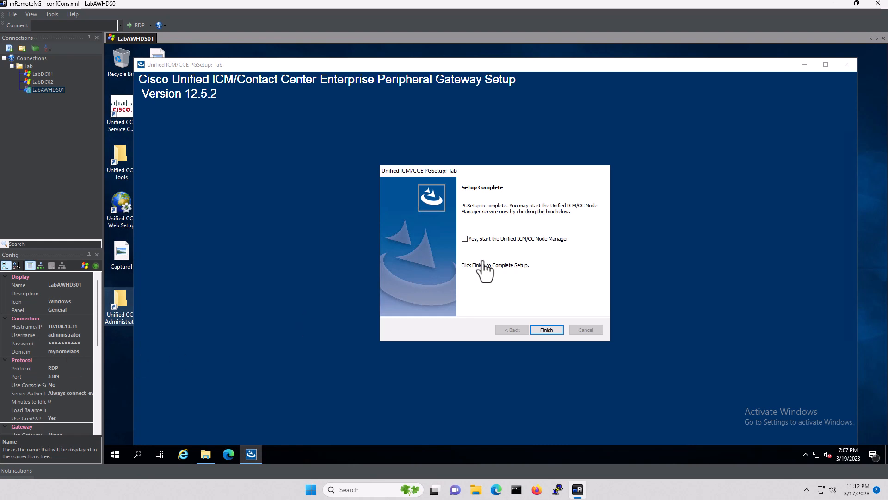
click(466, 240)
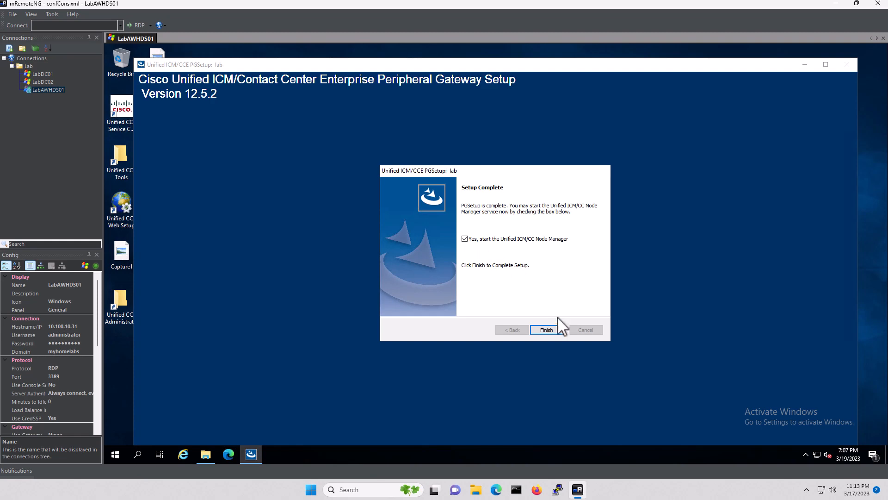
click(549, 330)
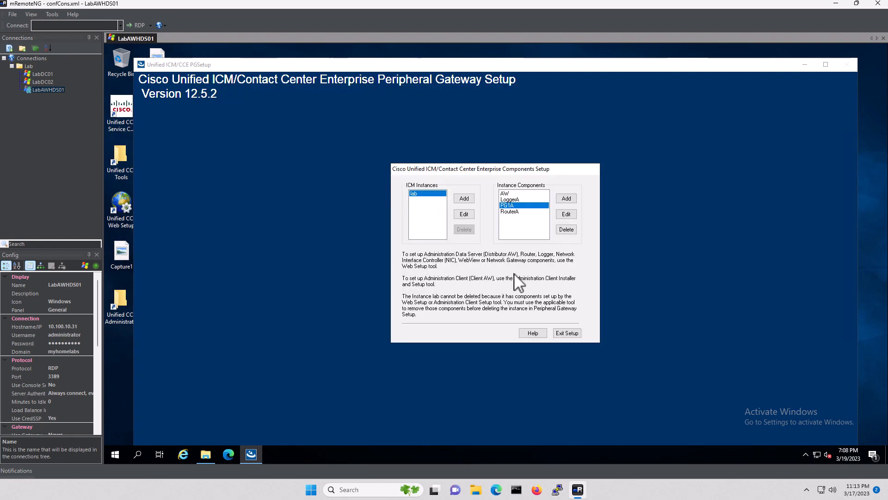
Add a CTI Server component, keeping the default properties and ports
click(567, 199)
click(493, 250)
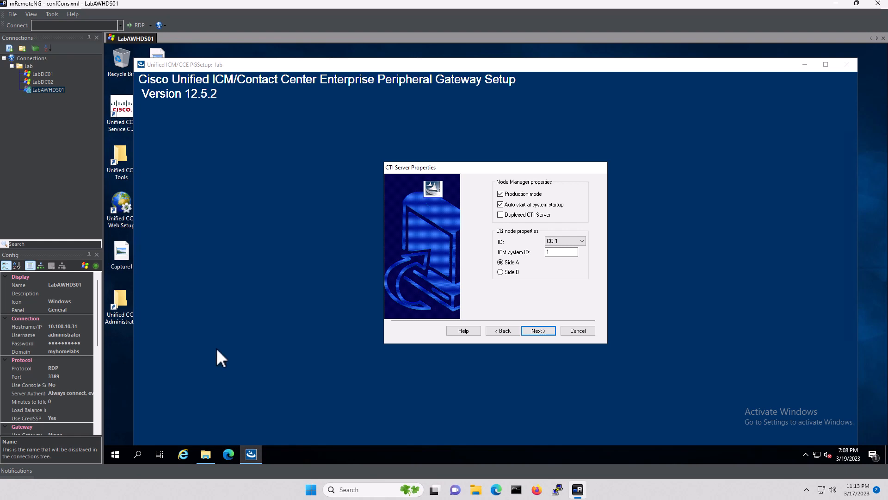
click(541, 330)
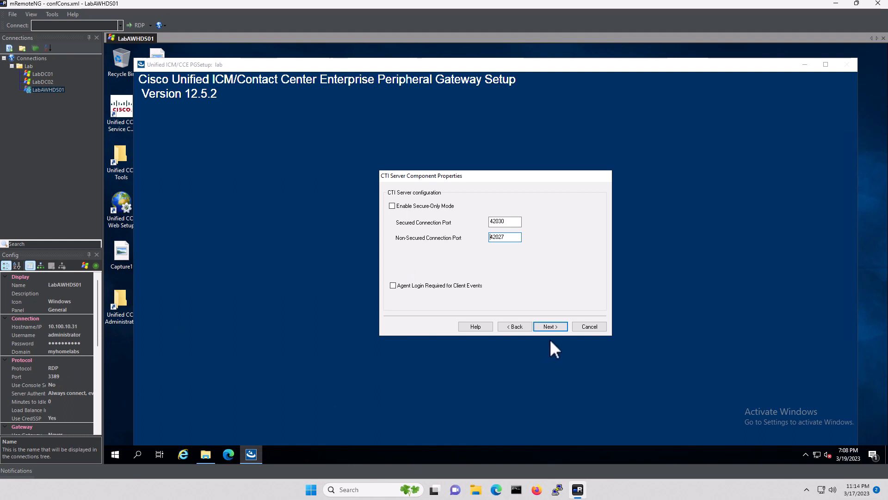
click(545, 326)
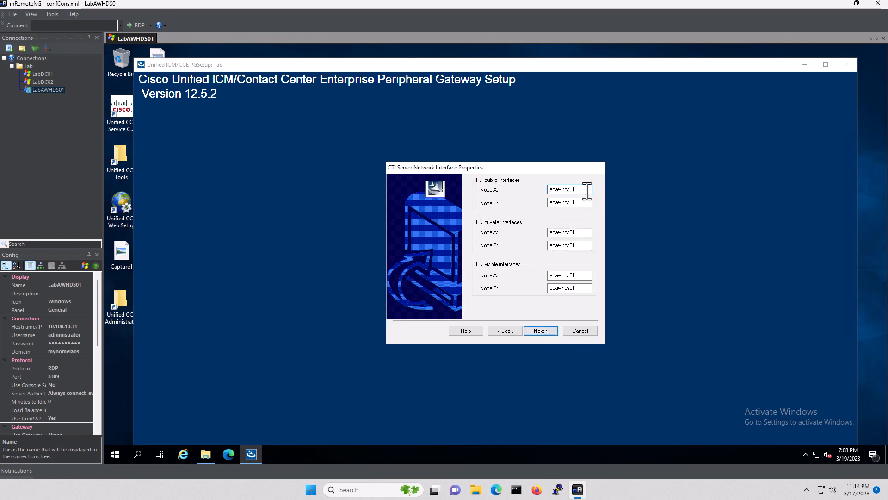
Fill the PG public, CG private and CG visible node addresses with 10.100.10.31
drag(587, 190, 504, 188)
text(10.100.10.31)
key(ctrl+a)
key(ctrl+c)
key(Tab)
key(ctrl+v)
key(Tab)
key(ctrl+v)
key(Tab)
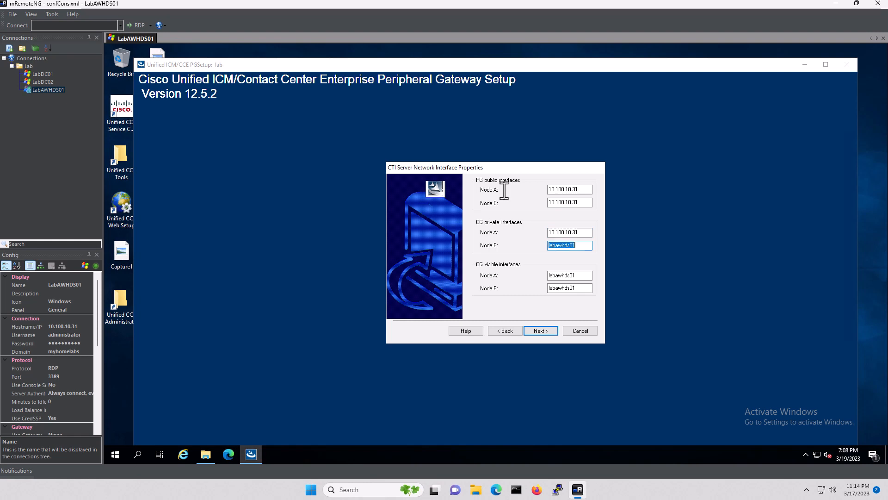
key(ctrl+v)
key(Tab)
key(ctrl+v)
key(Tab)
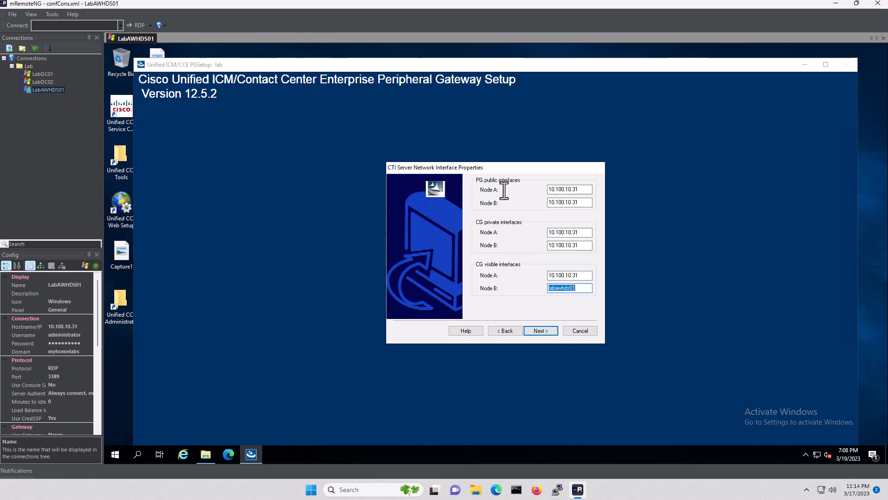
key(ctrl+v)
Configure the CTI Gateway with Node Manager starting afterwards, adding CG1A to the instance
click(540, 330)
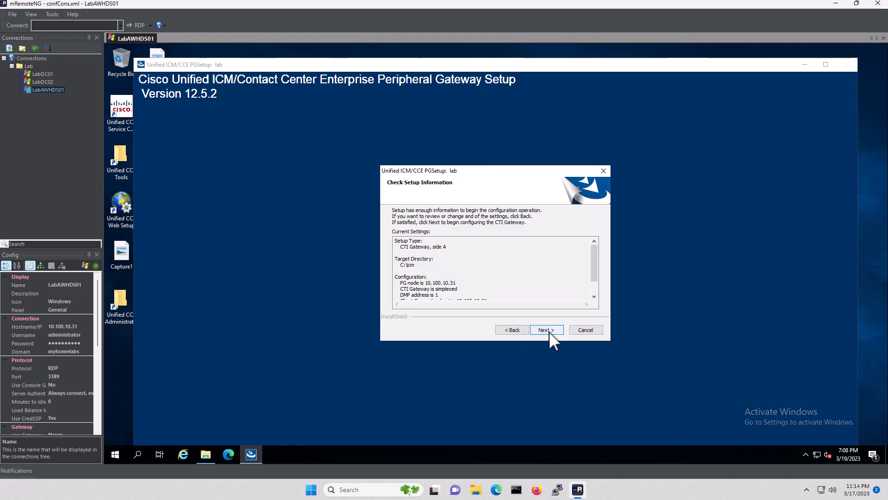
click(549, 331)
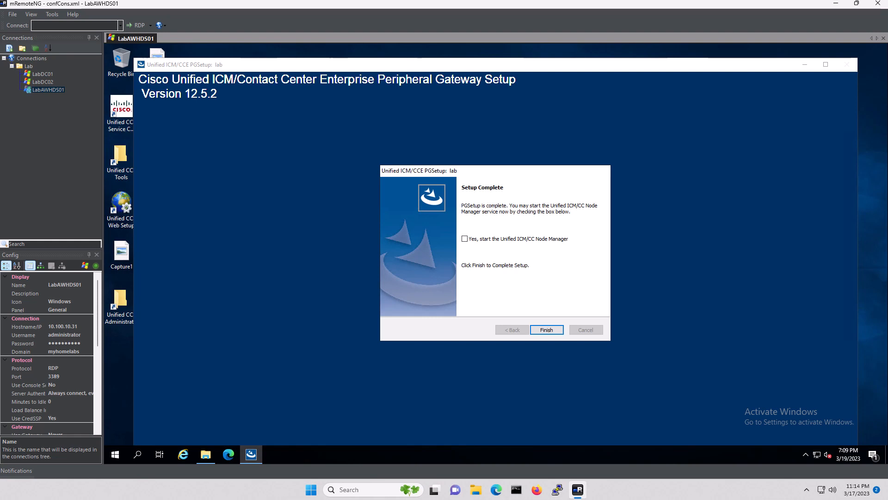
click(465, 239)
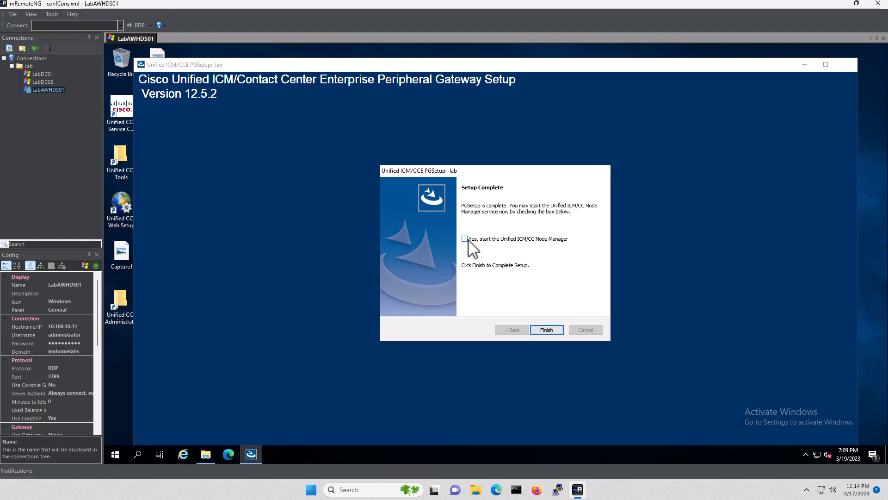
click(546, 329)
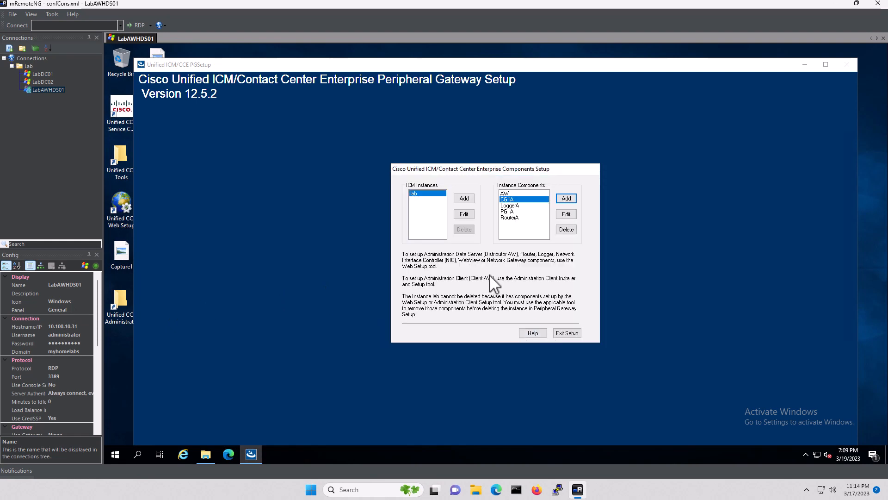
Add an Outbound Option Dialer named labrtr01 with CUSP/CUBE SIP server 10.100.10.1
click(568, 200)
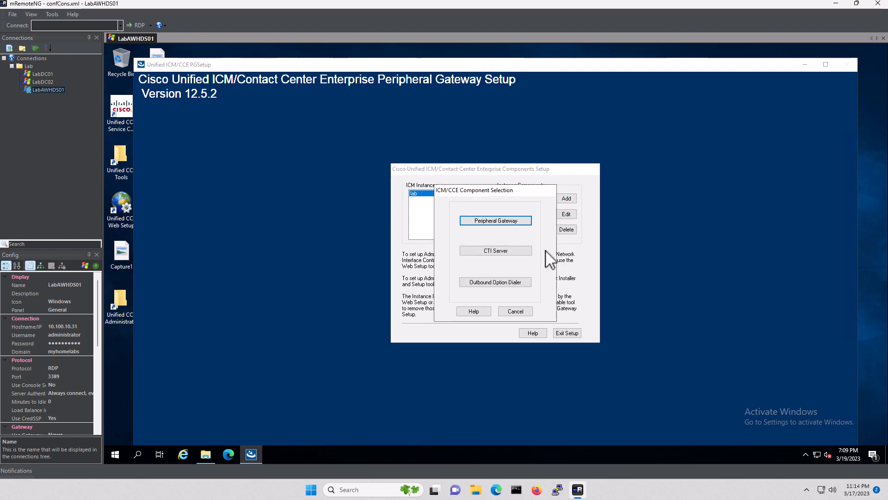
click(505, 286)
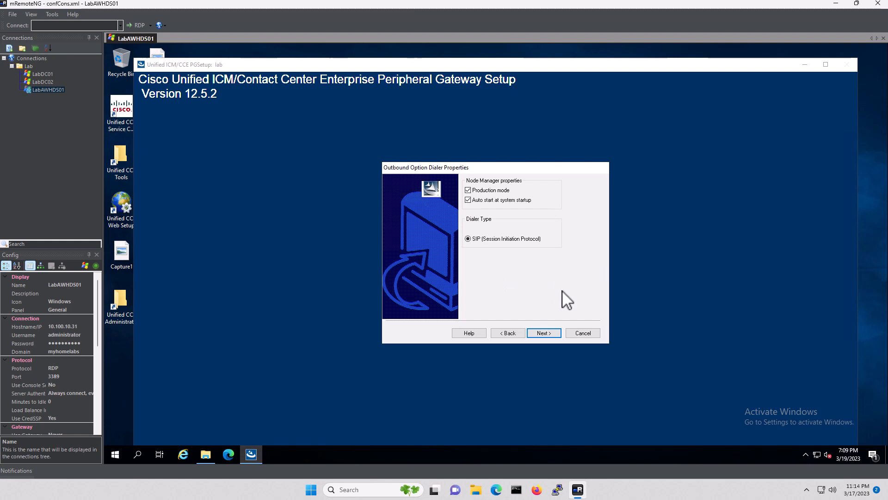
click(546, 333)
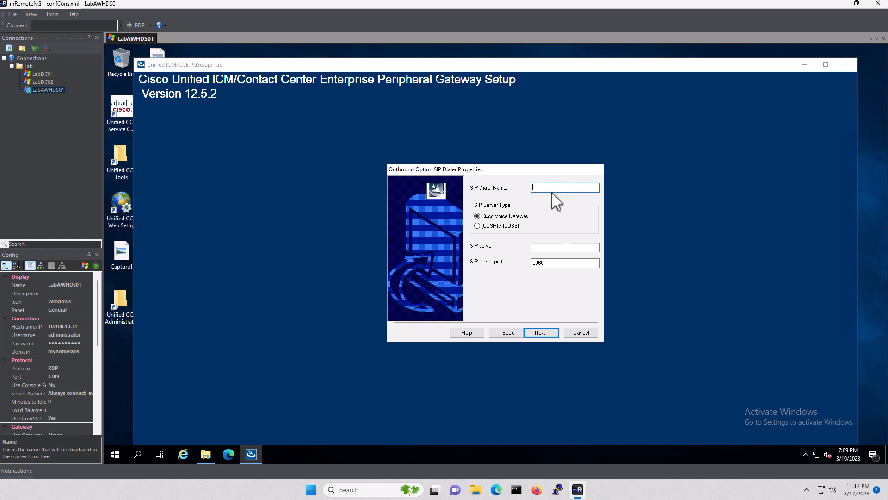
text(labrtr01)
click(557, 249)
text(10.100.10.1)
click(477, 226)
Set Campaign Manager and CTI server A/B addresses to 10.100.10.31 and both CTI ports to 42030
click(540, 331)
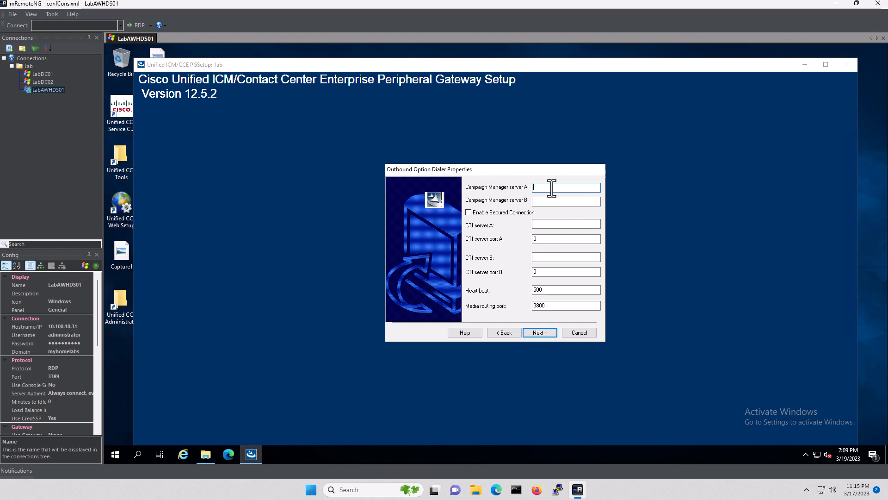
text(10.100.10.31)
key(ctrl+a)
key(ctrl+c)
key(Tab)
key(ctrl+v)
key(Tab)
key(ctrl+v)
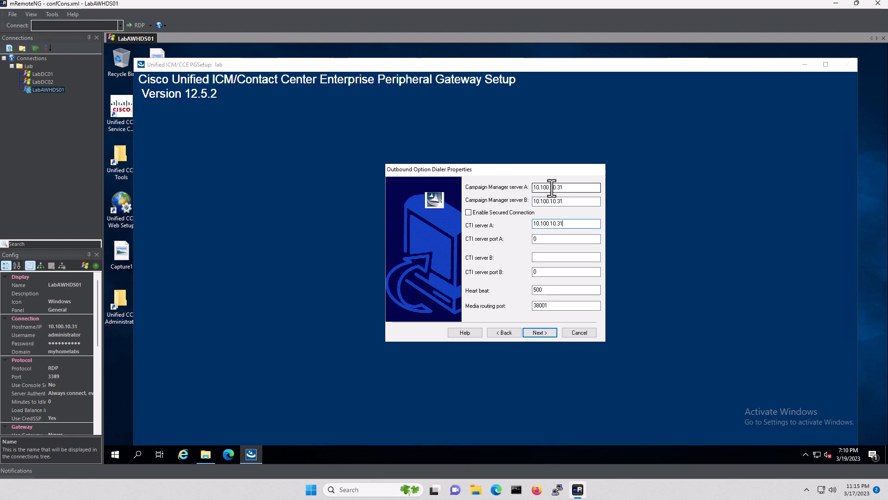
key(Tab)
key(Tab)
key(ctrl+v)
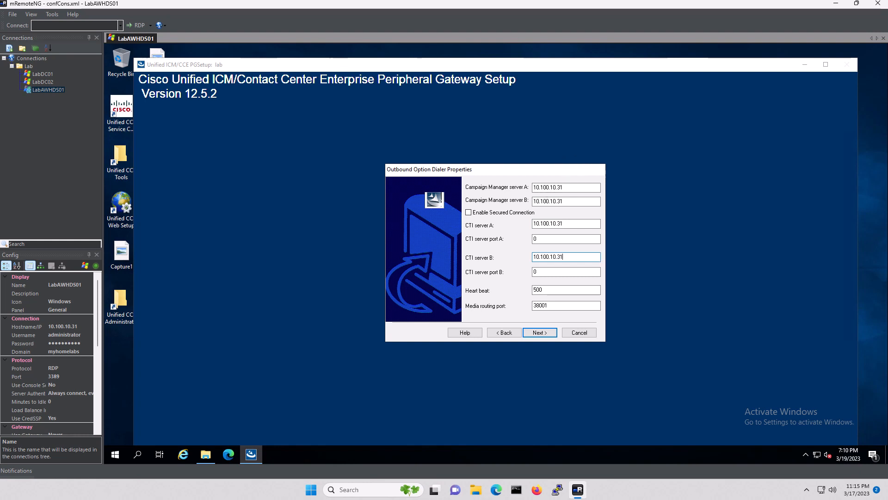
double_click(553, 239)
text(42030)
key(Tab)
key(Tab)
text(42030)
key(Tab)
key(Tab)
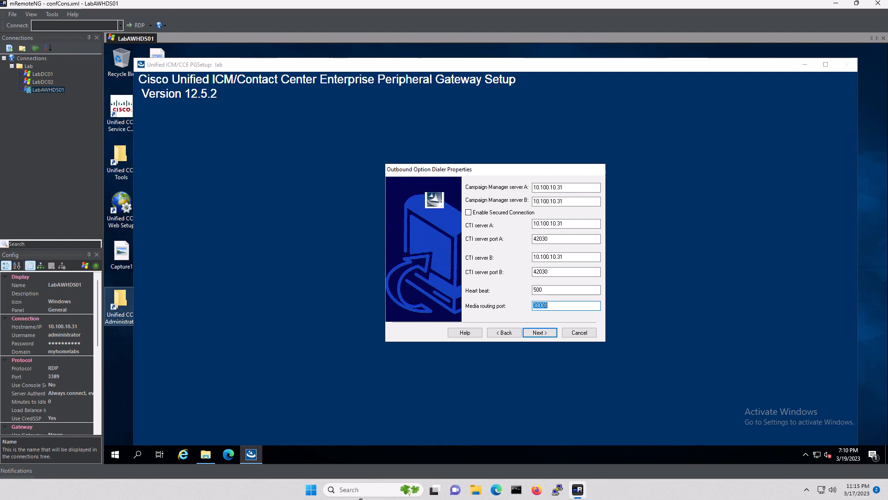
Configure the dialer with Node Manager starting afterwards, adding Dialer to the instance
click(542, 332)
click(543, 330)
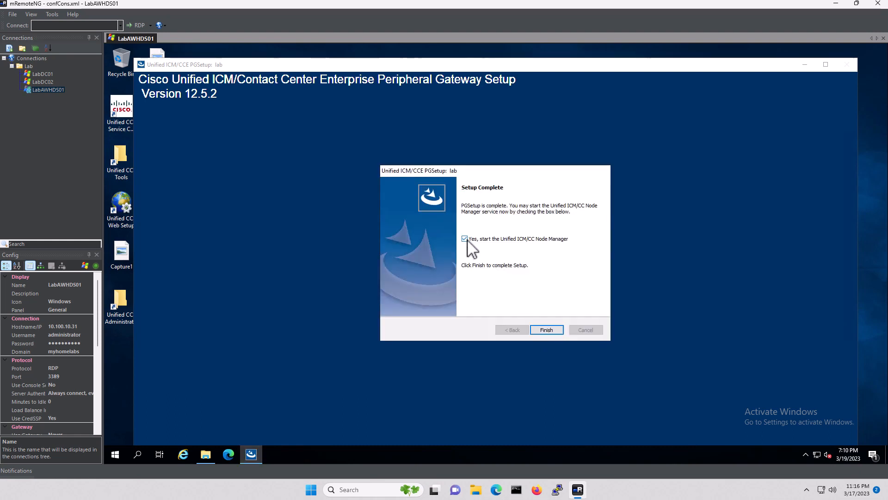
click(466, 239)
click(546, 329)
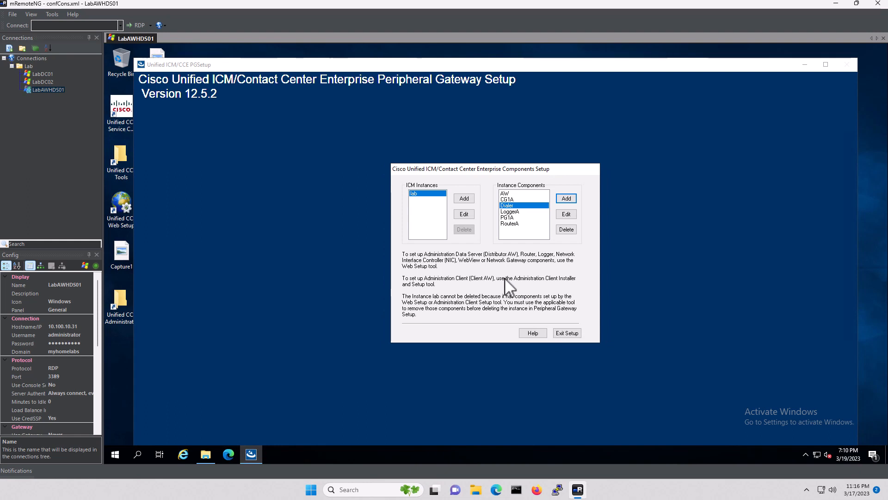
Edit the PG1A component, stop its running service, and advance to the Device Management Protocol settings
click(513, 211)
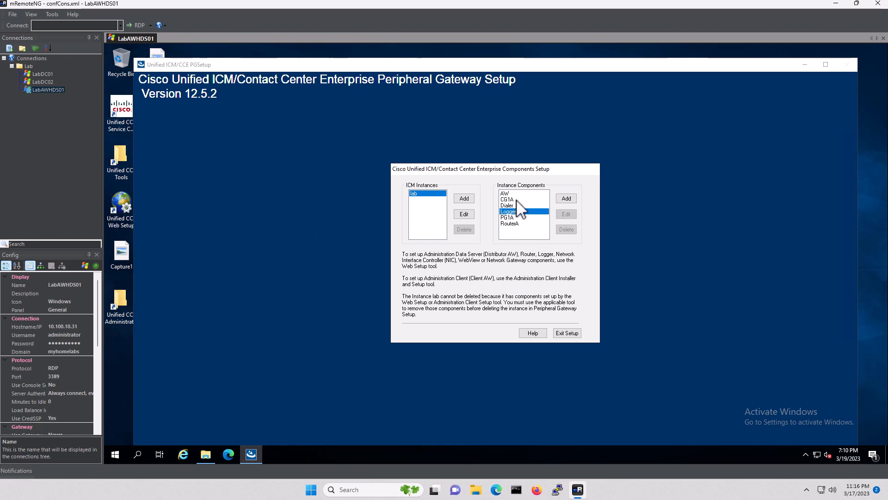
click(514, 217)
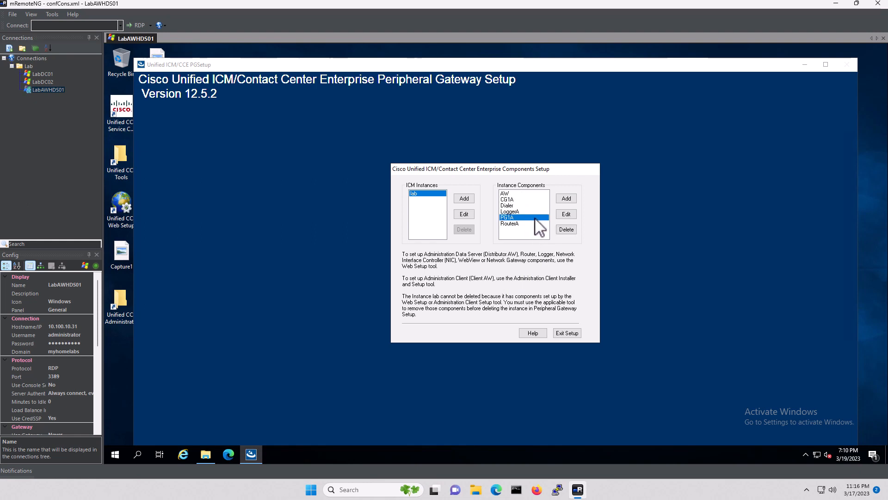
click(567, 214)
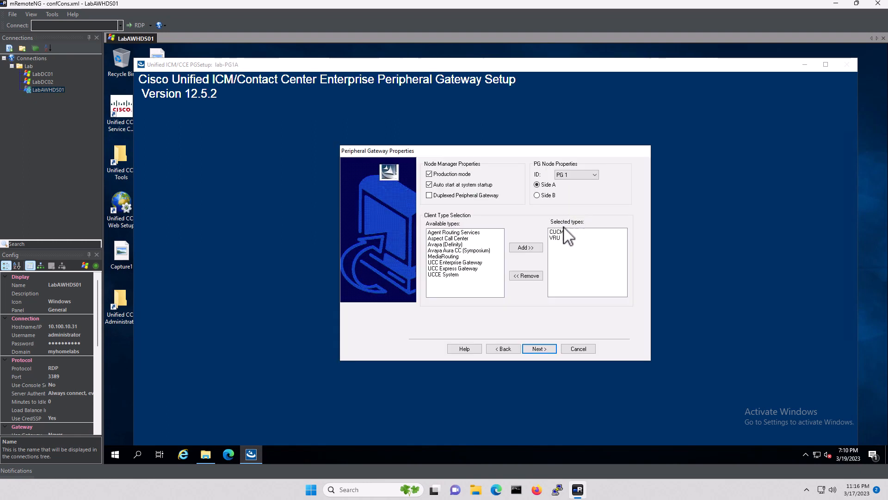
click(541, 349)
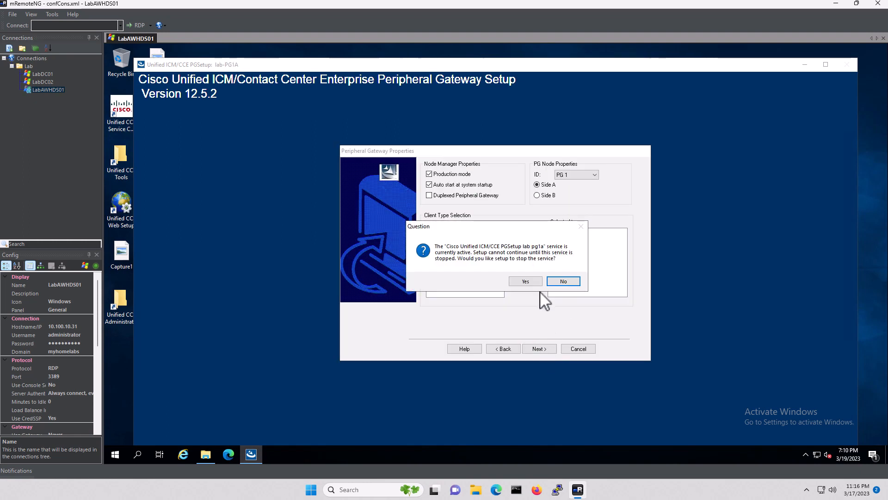
click(524, 281)
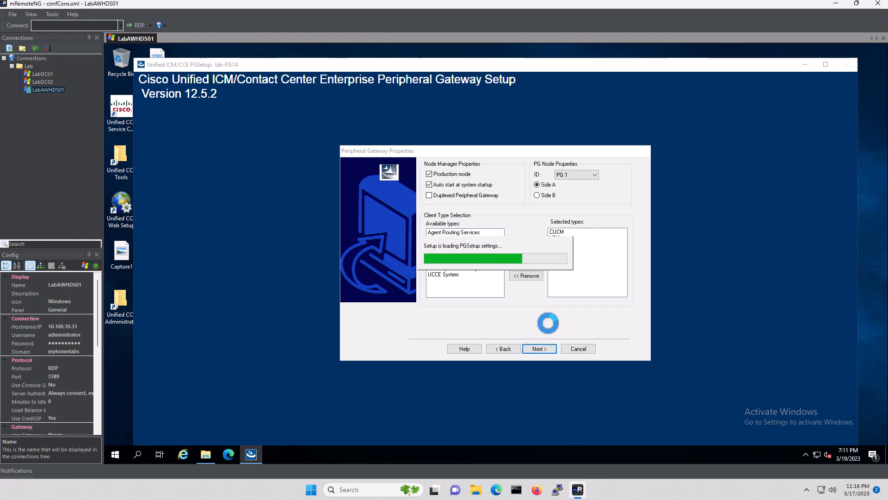
click(537, 345)
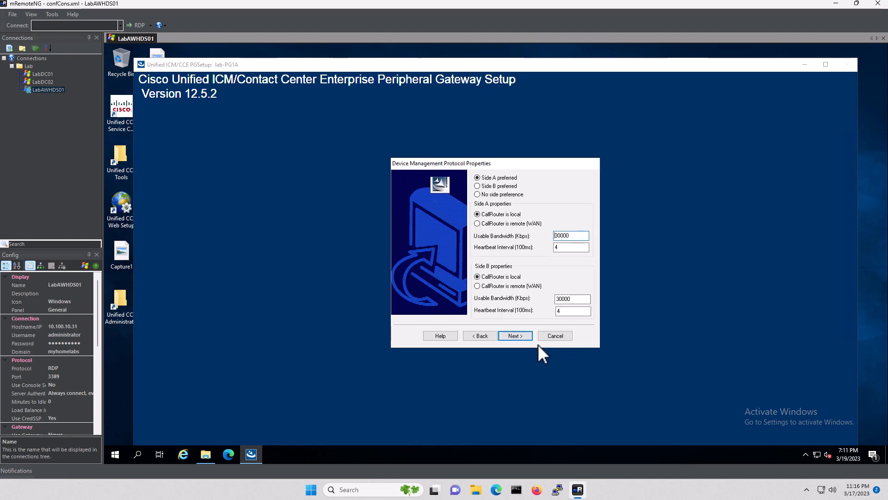
Set PG private A, A high, B and B high addresses to 10.100.10.31
click(517, 335)
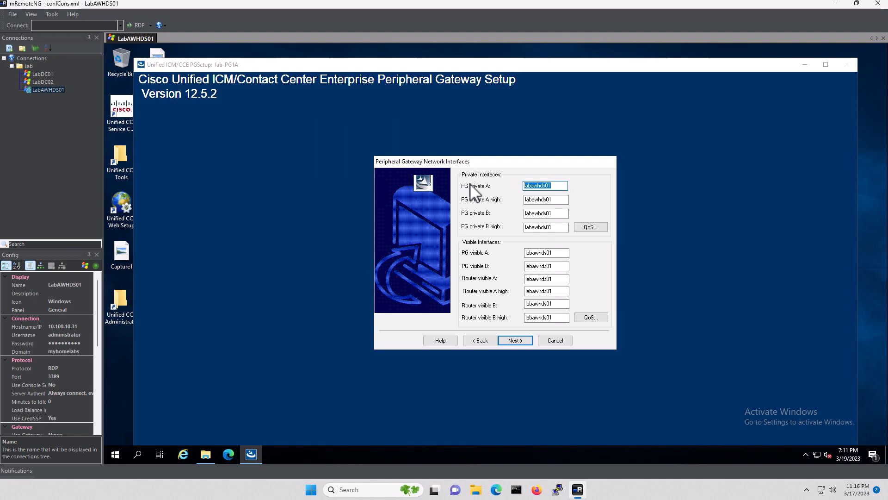
text(10.100.10.31)
key(ctrl+a)
key(Tab)
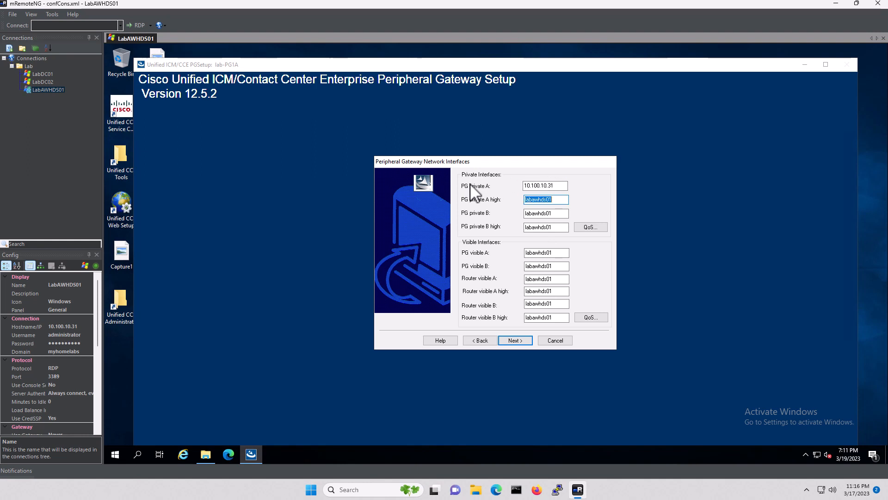
key(ctrl+v)
key(Tab)
key(ctrl+v)
key(Tab)
key(ctrl+v)
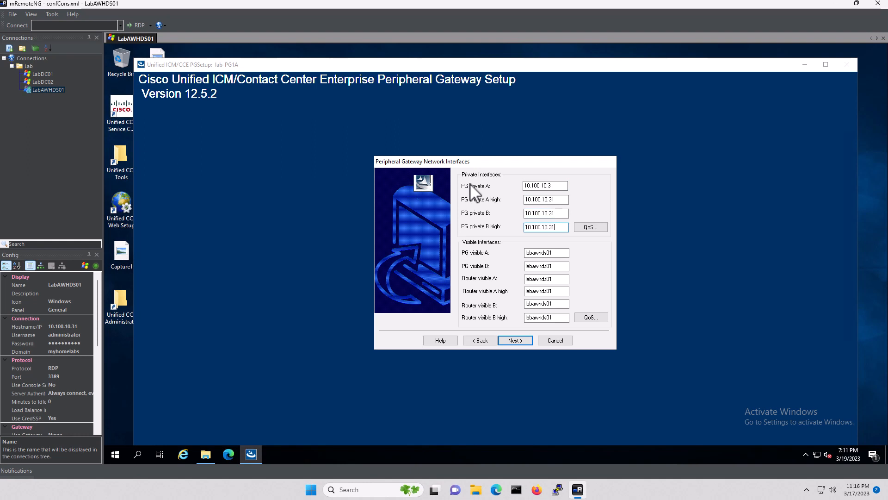
key(Tab)
Fill the PG and Router visible addresses with 10.100.10.31 and apply the PG1A configuration
key(Tab)
key(ctrl+v)
key(Tab)
key(ctrl+v)
key(Tab)
key(ctrl+v)
key(Tab)
key(ctrl+v)
key(Tab)
key(ctrl+v)
key(Tab)
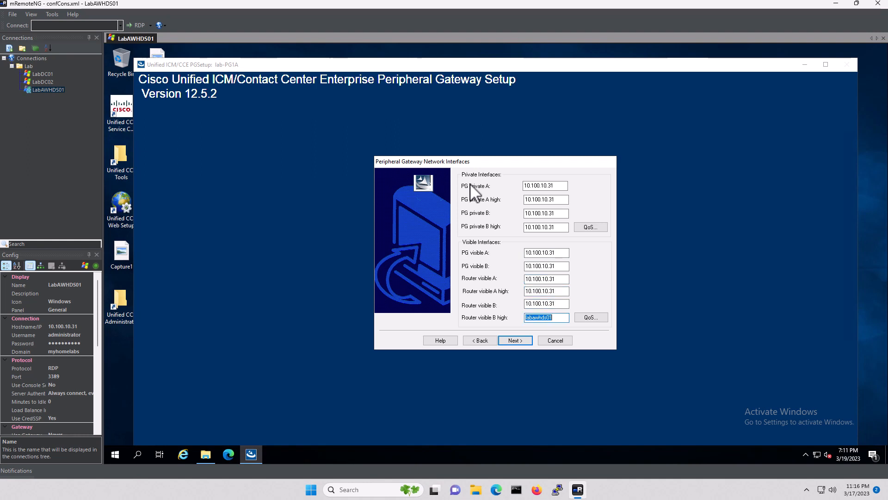
key(ctrl+v)
click(521, 341)
click(545, 332)
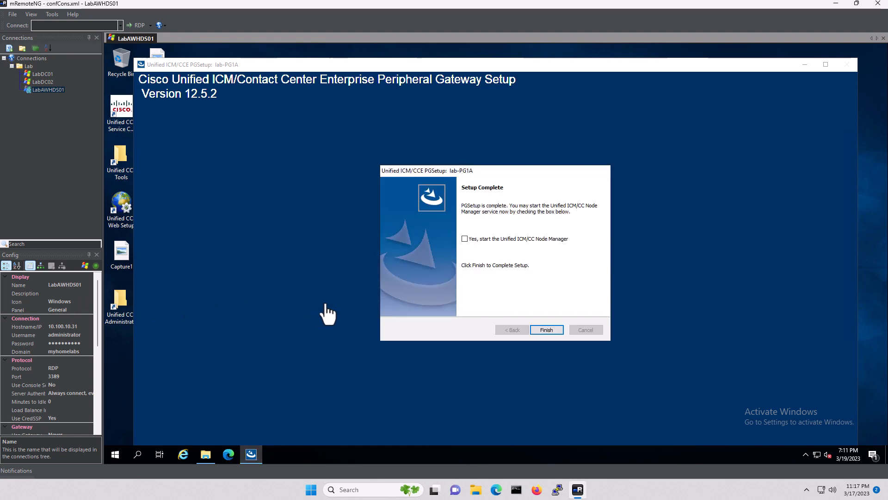
Enable starting the Unified ICM/CC Node Manager, finish PG1A setup, and exit Setup
click(465, 239)
click(547, 330)
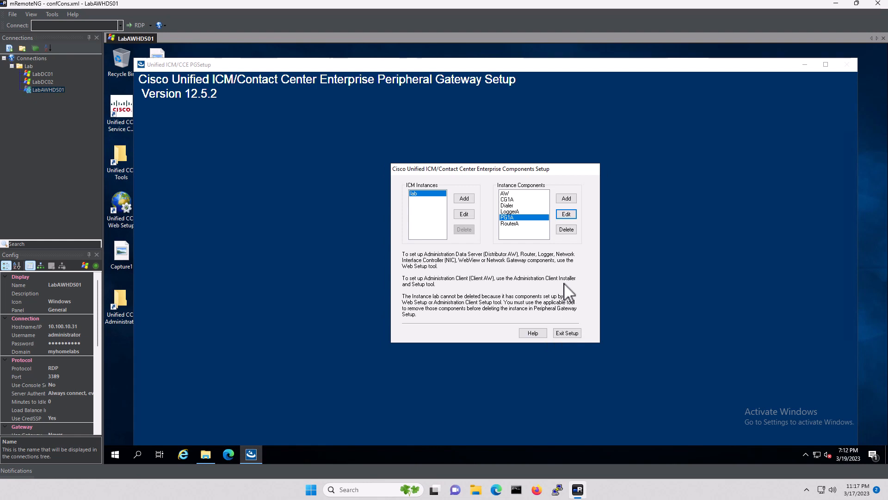
click(570, 333)
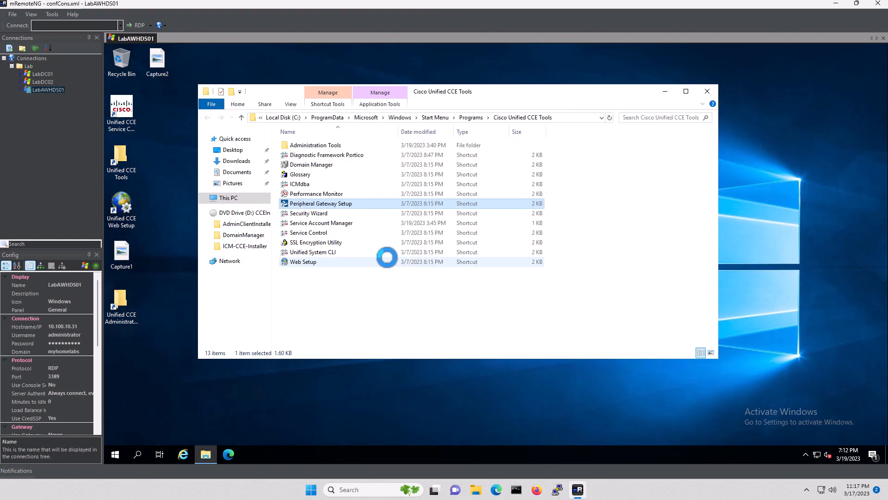
In Unified CCE Service Control, check CG1A, Dialer, Distributor, LoggerA, PG1A and RouterA are running
double_click(123, 105)
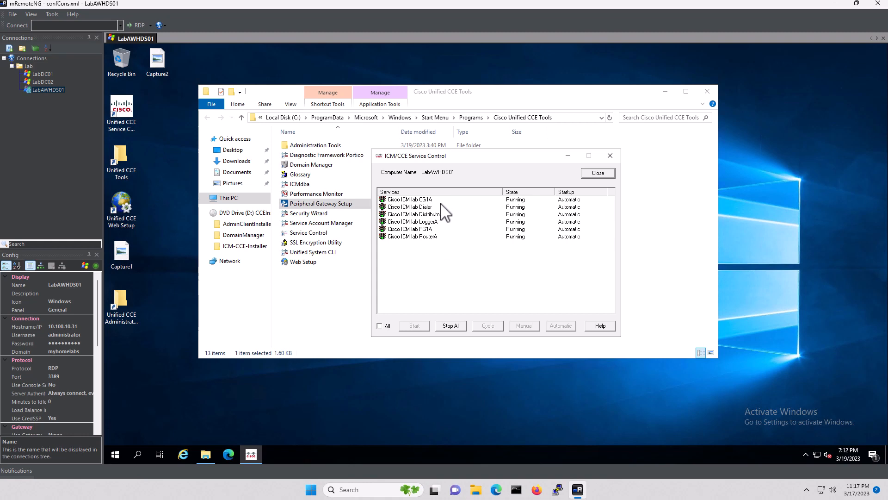
click(426, 200)
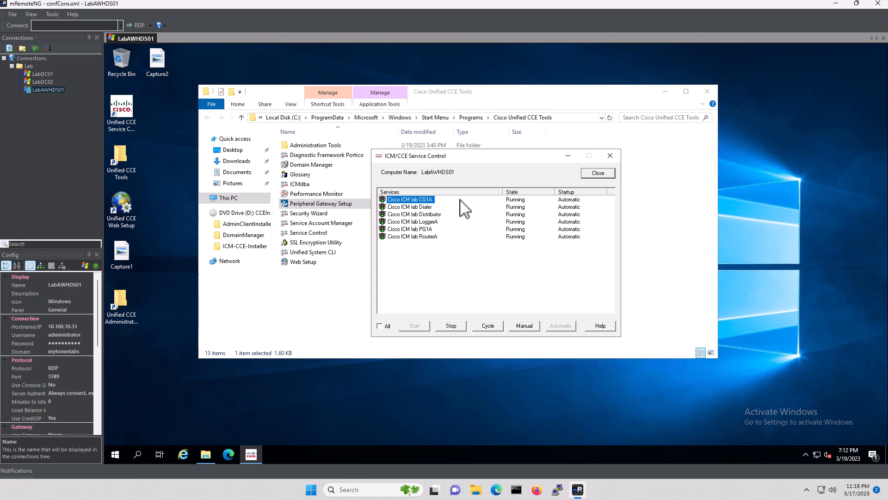
click(431, 207)
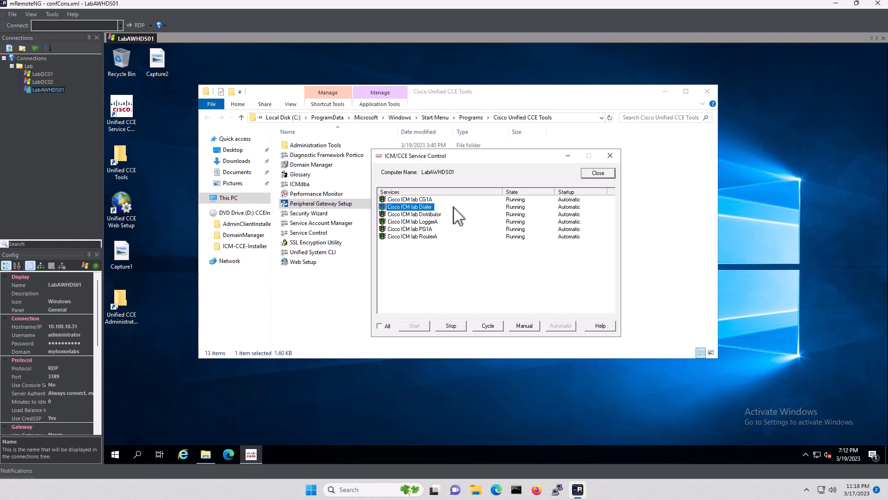
click(428, 214)
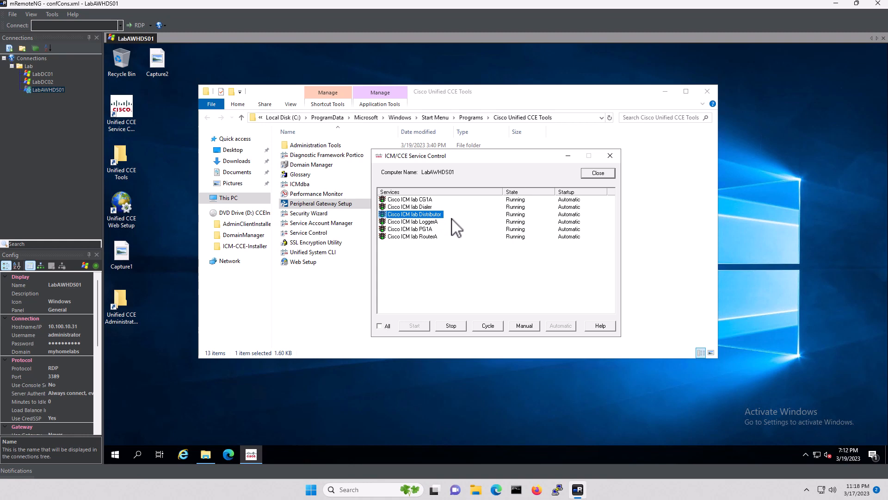
click(426, 222)
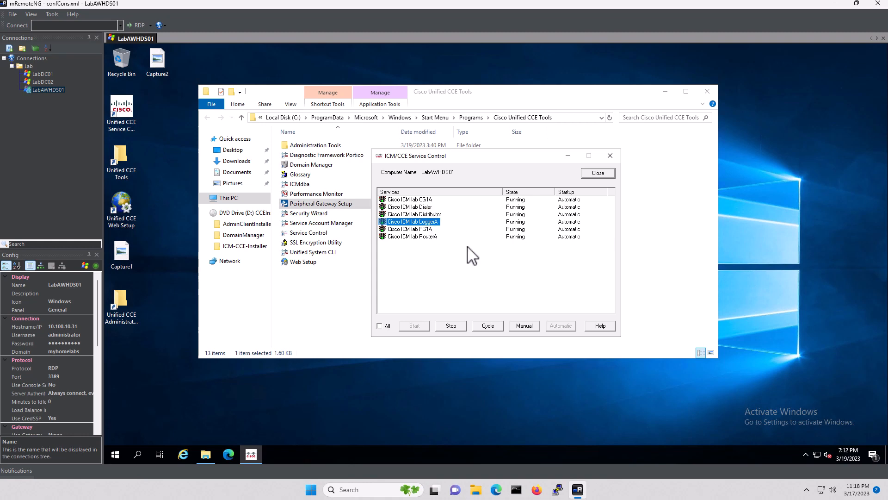
click(421, 229)
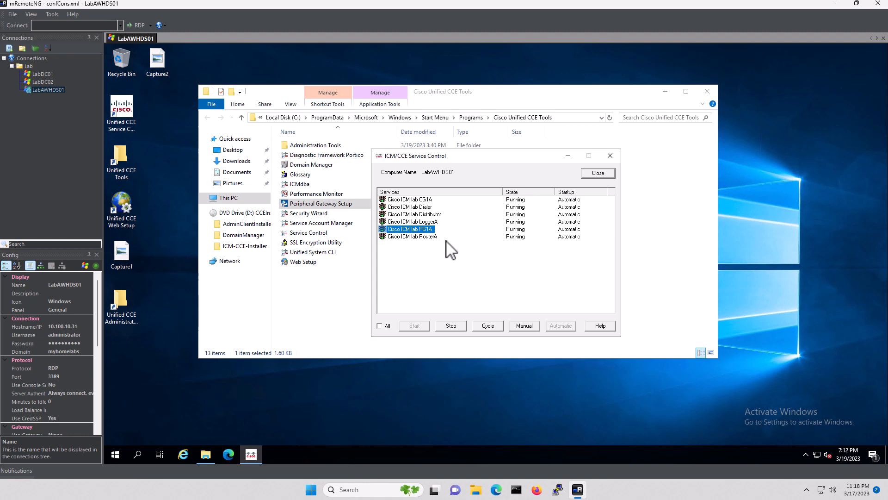
click(423, 237)
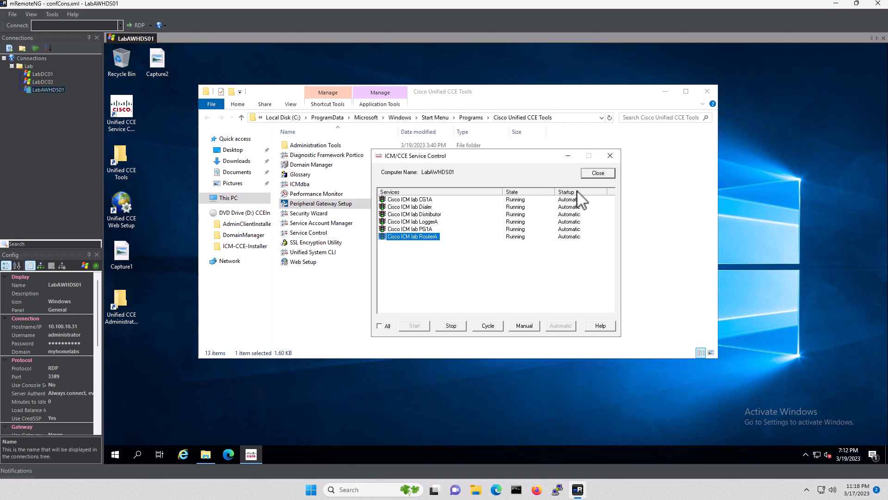
Close Service Control and the Cisco Unified CCE Tools folder, leaving the bare desktop
click(598, 174)
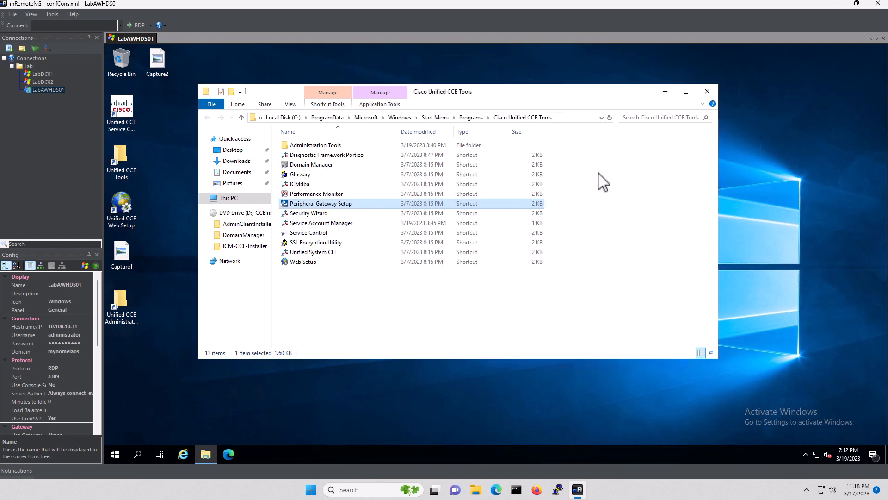
click(708, 91)
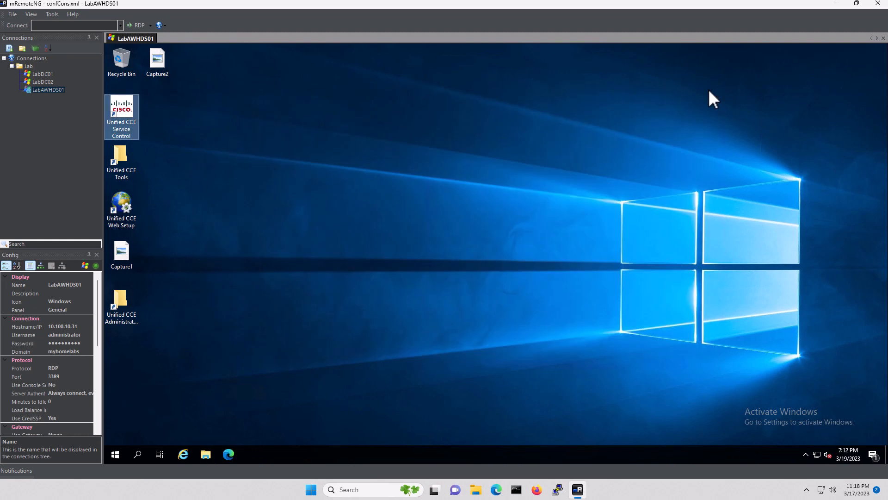
click(285, 298)
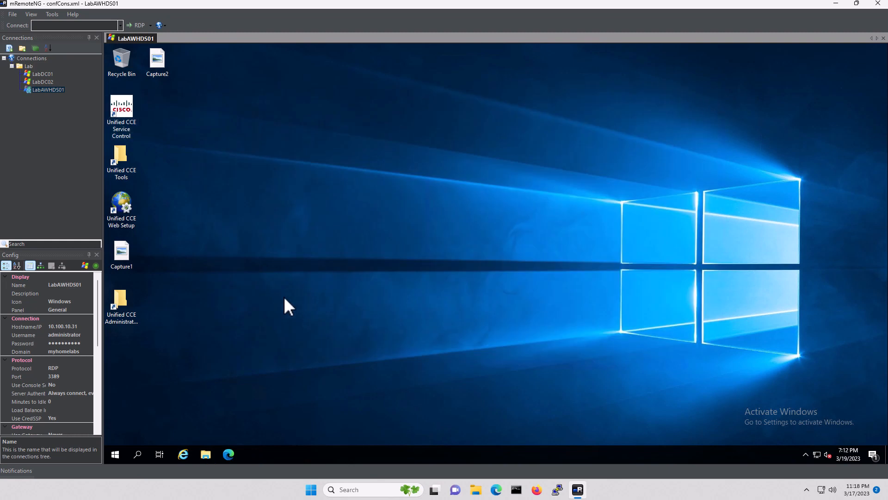